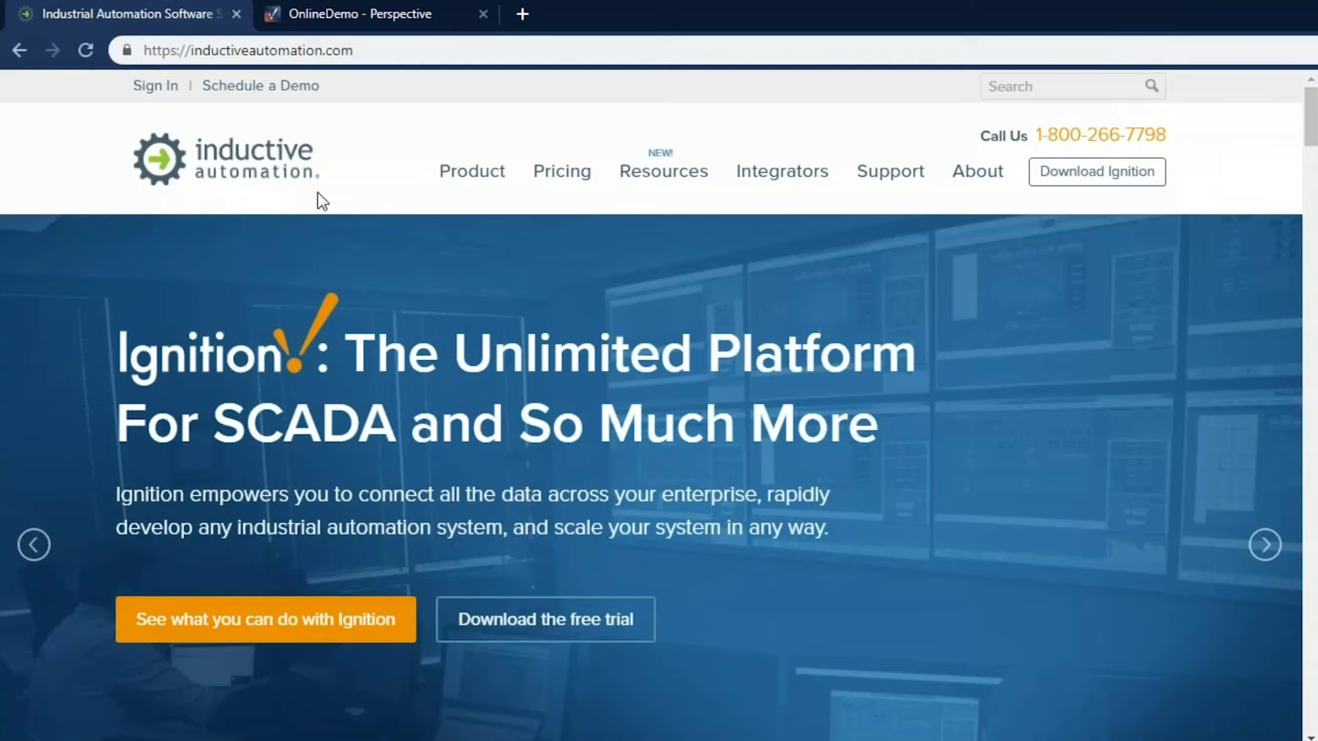
# Switch to the OnlineDemo tab showing the Ignition Perspective welcome page
pyautogui.click(368, 15)
pyautogui.moveTo(434, 51); pyautogui.dragTo(198, 39)
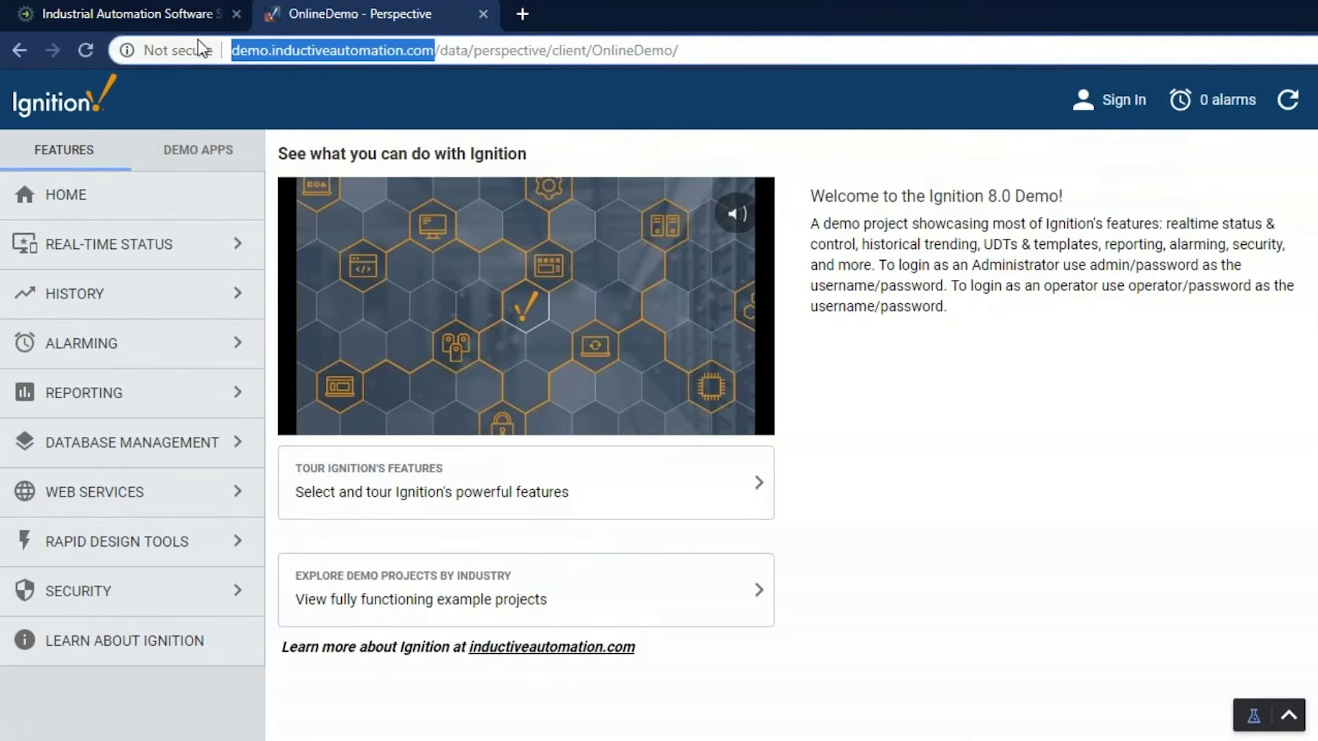
pyautogui.click(434, 146)
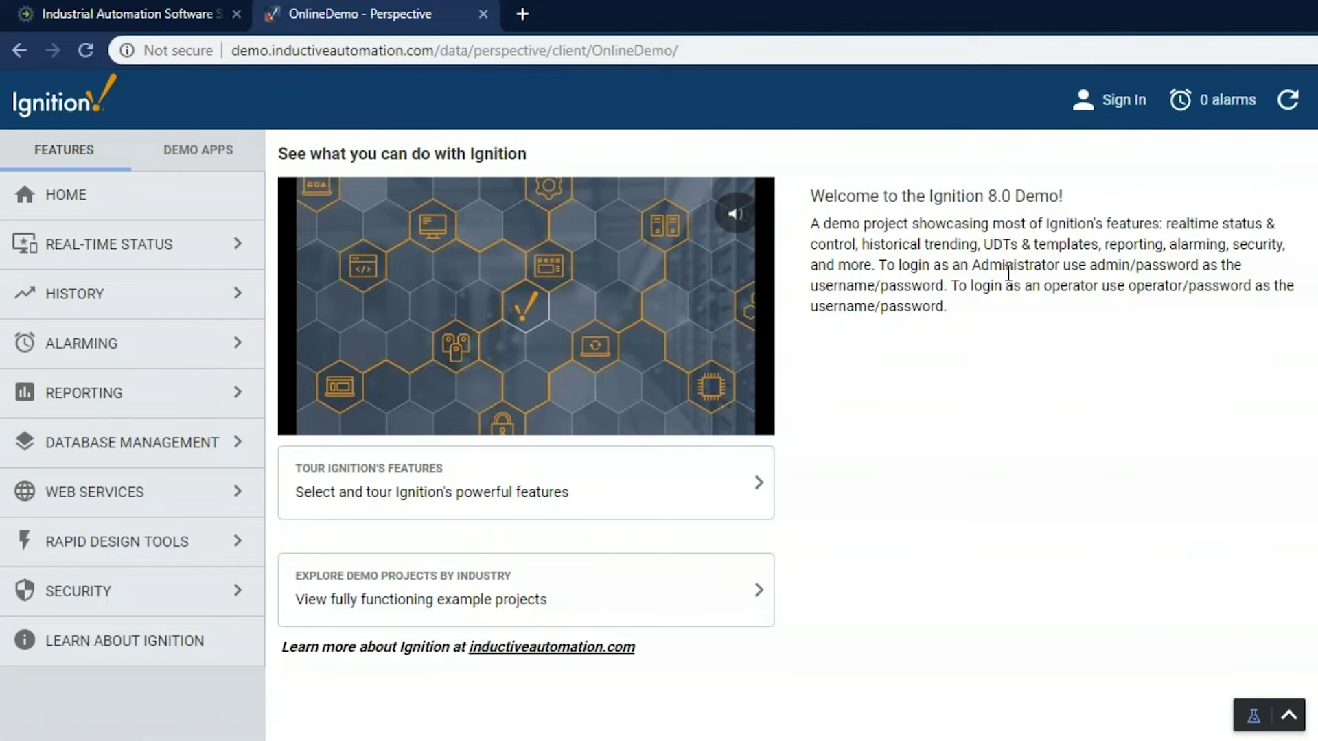
# Preview the welcome page at phone size, open and close its side menu, then restore desktop width
pyautogui.hotkey('ctrl', 'shift', 'm')
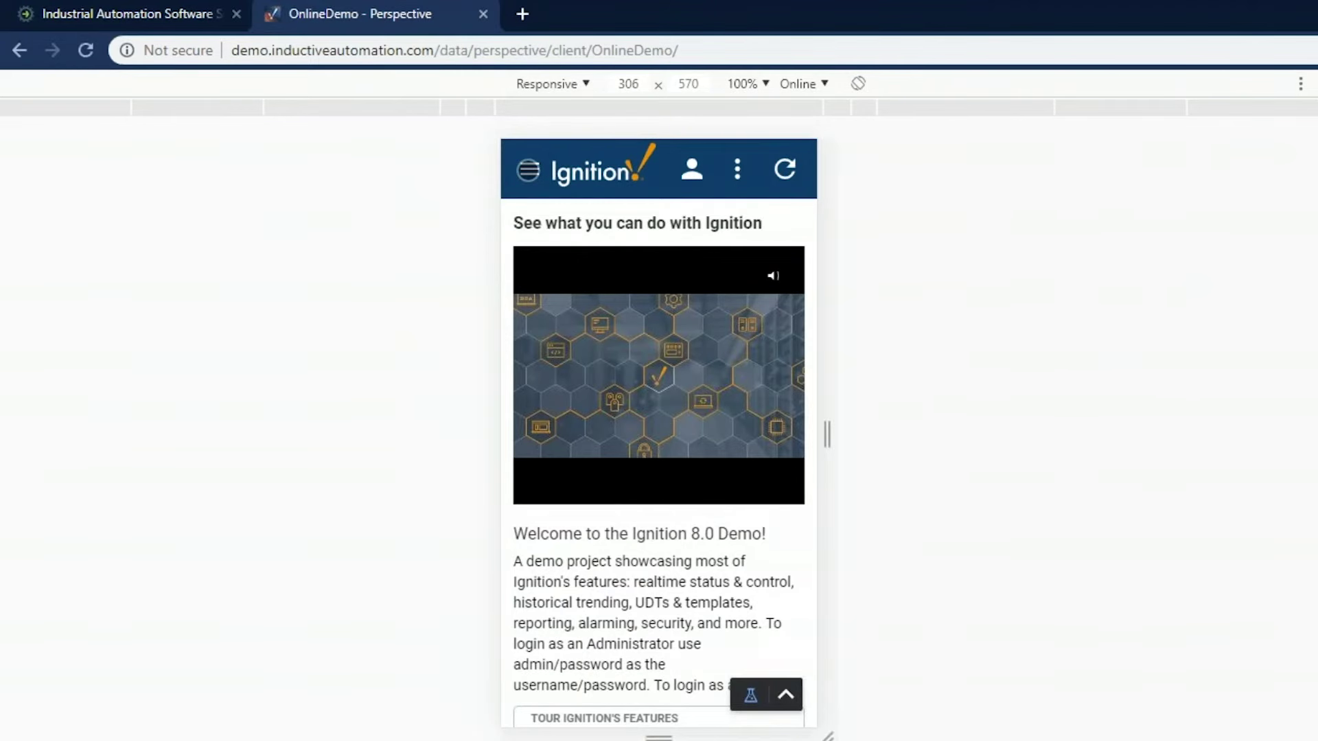
pyautogui.click(528, 170)
pyautogui.click(528, 169)
pyautogui.scroll(-3, 671, 374)
pyautogui.scroll(3, 694, 354)
pyautogui.hotkey('ctrl', 'shift', 'm')
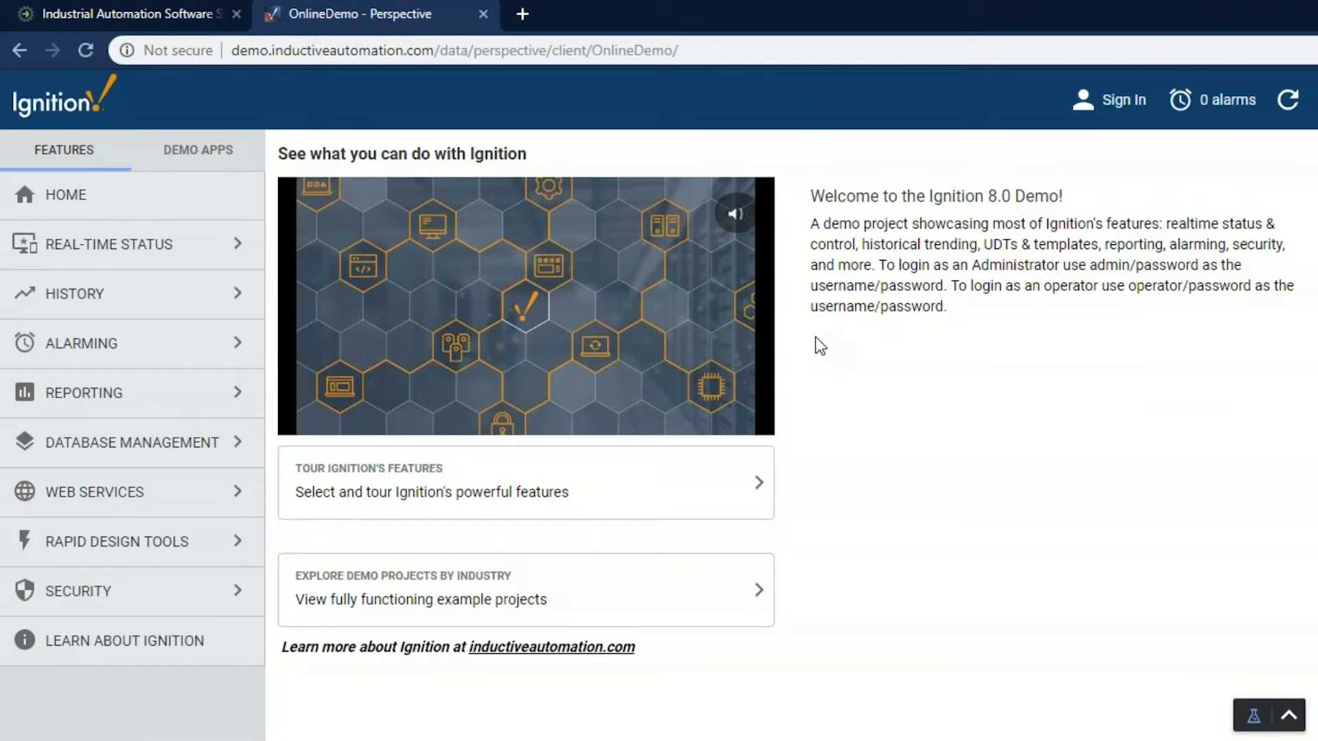
# Open the Real-time Status > HMI feature page with the tank-and-pump diagram
pyautogui.click(121, 258)
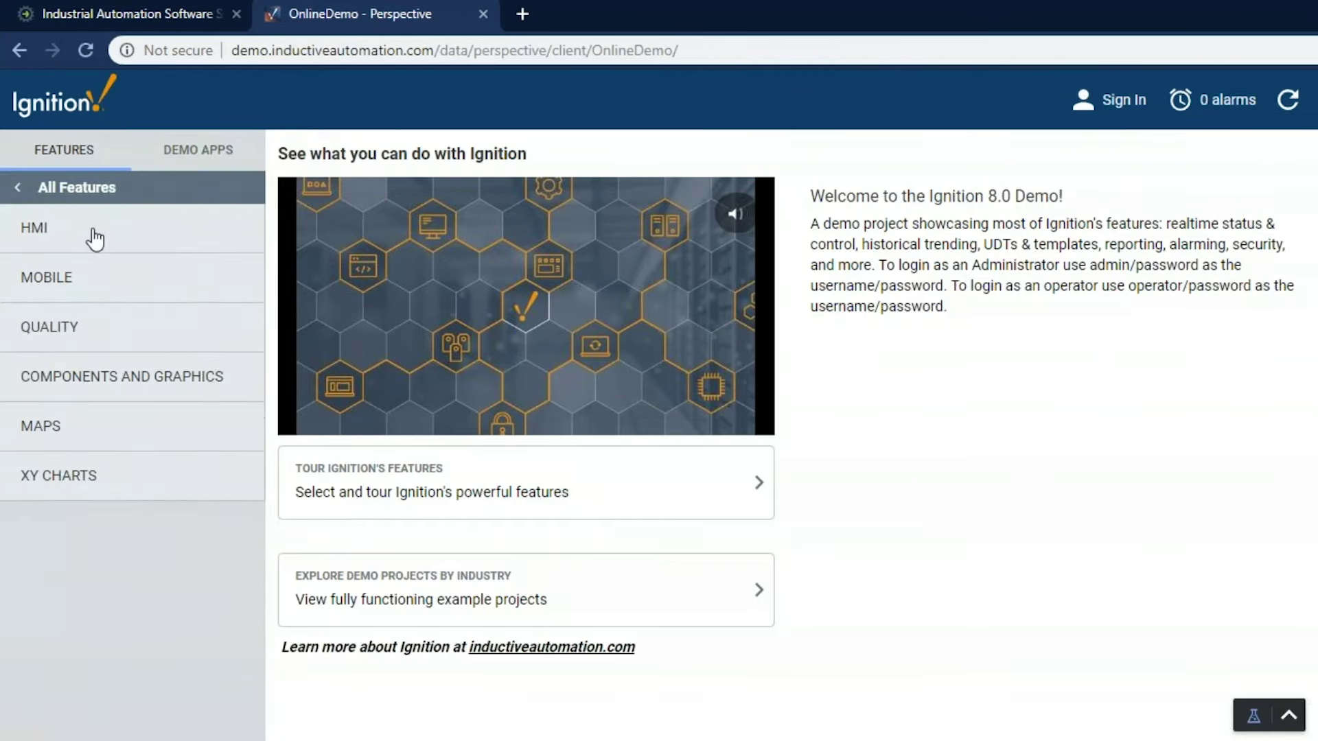
pyautogui.click(91, 235)
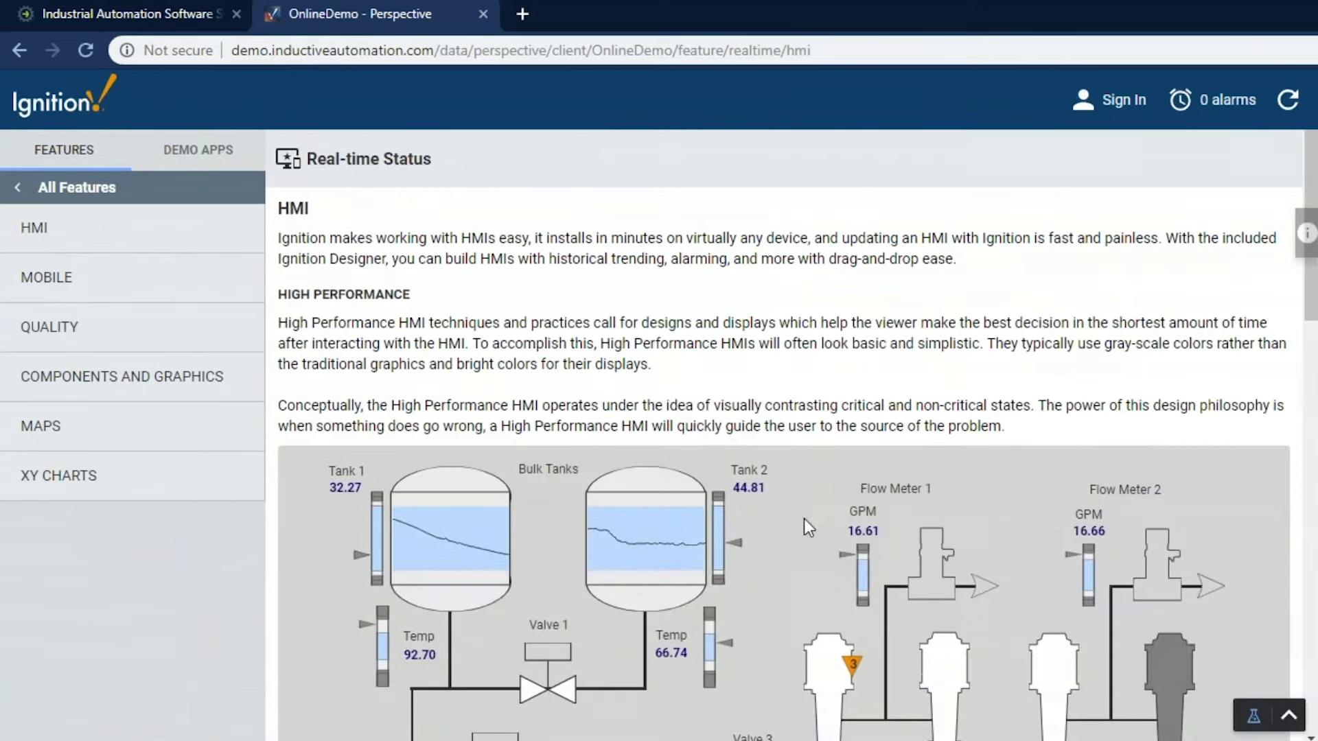
pyautogui.scroll(-5, 806, 524)
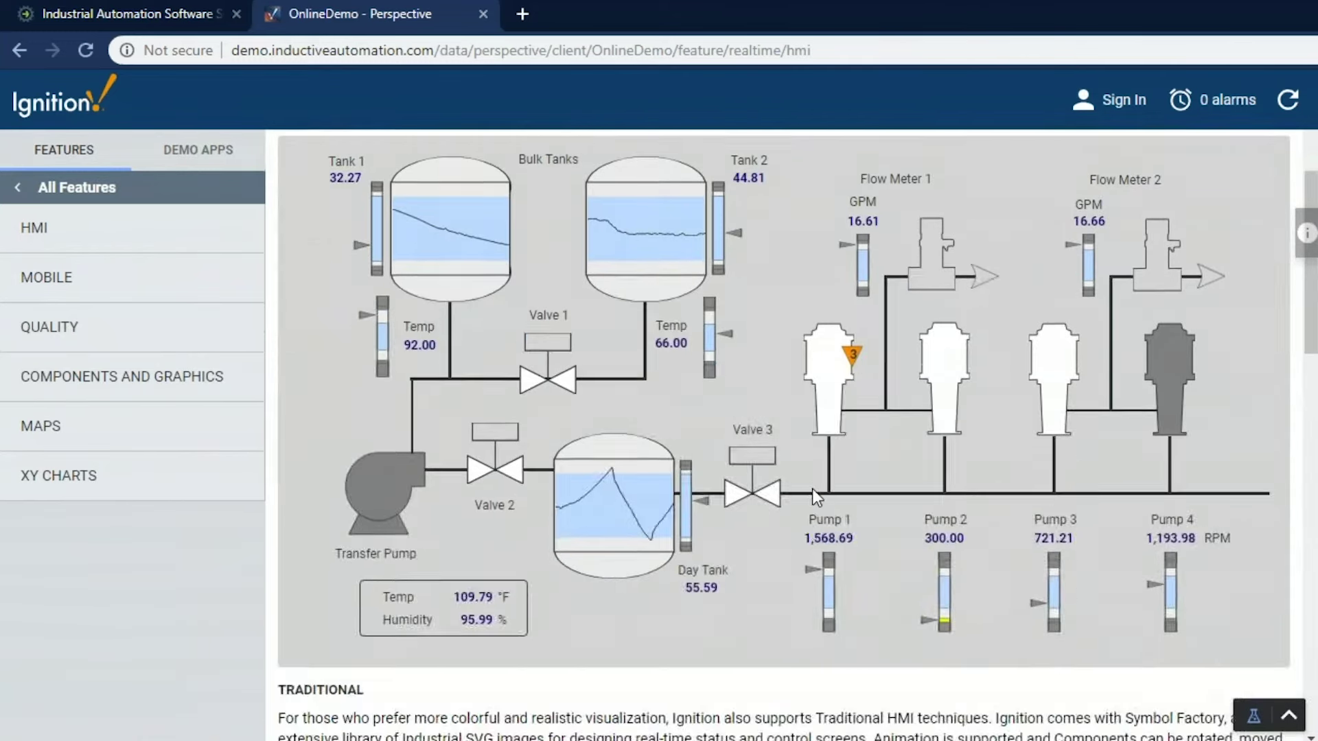
pyautogui.scroll(2, 813, 488)
pyautogui.scroll(-2, 802, 503)
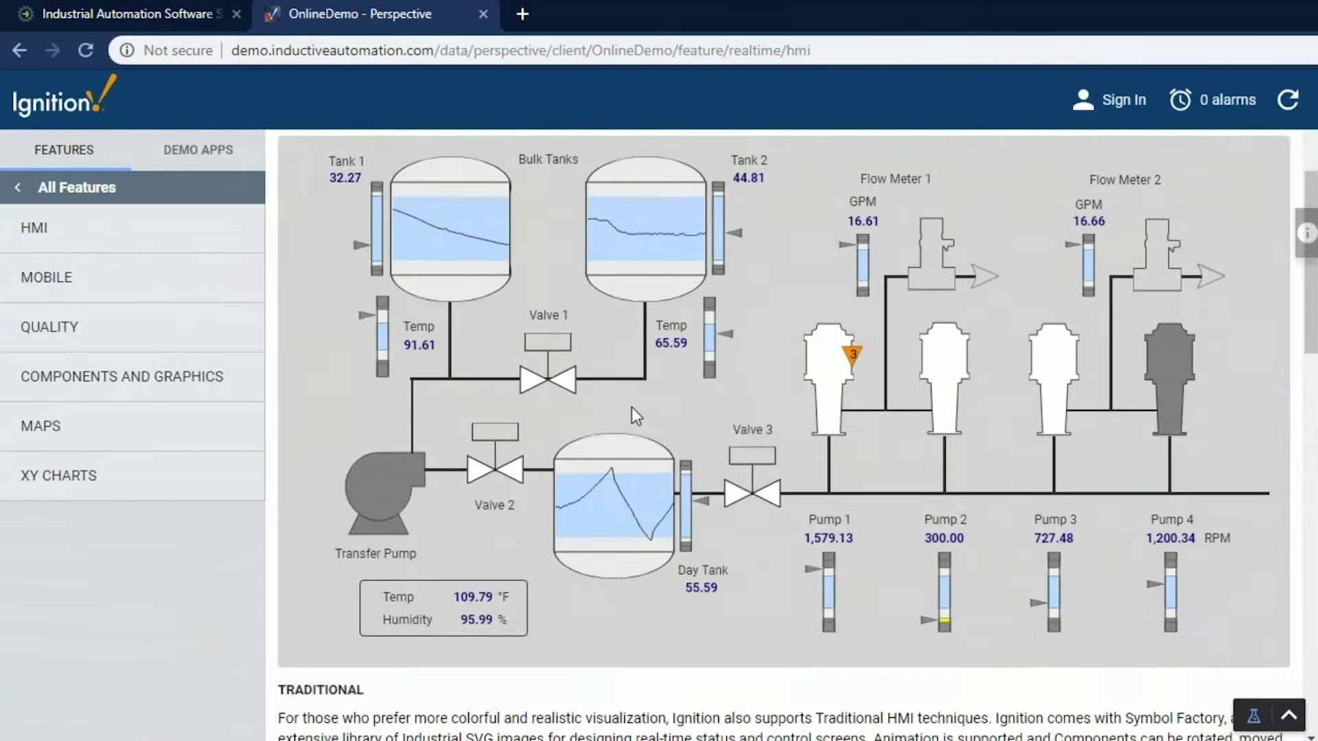
# Switch Valve 1 from Auto to Off in its control popup, then browse the page
pyautogui.click(553, 376)
pyautogui.click(638, 439)
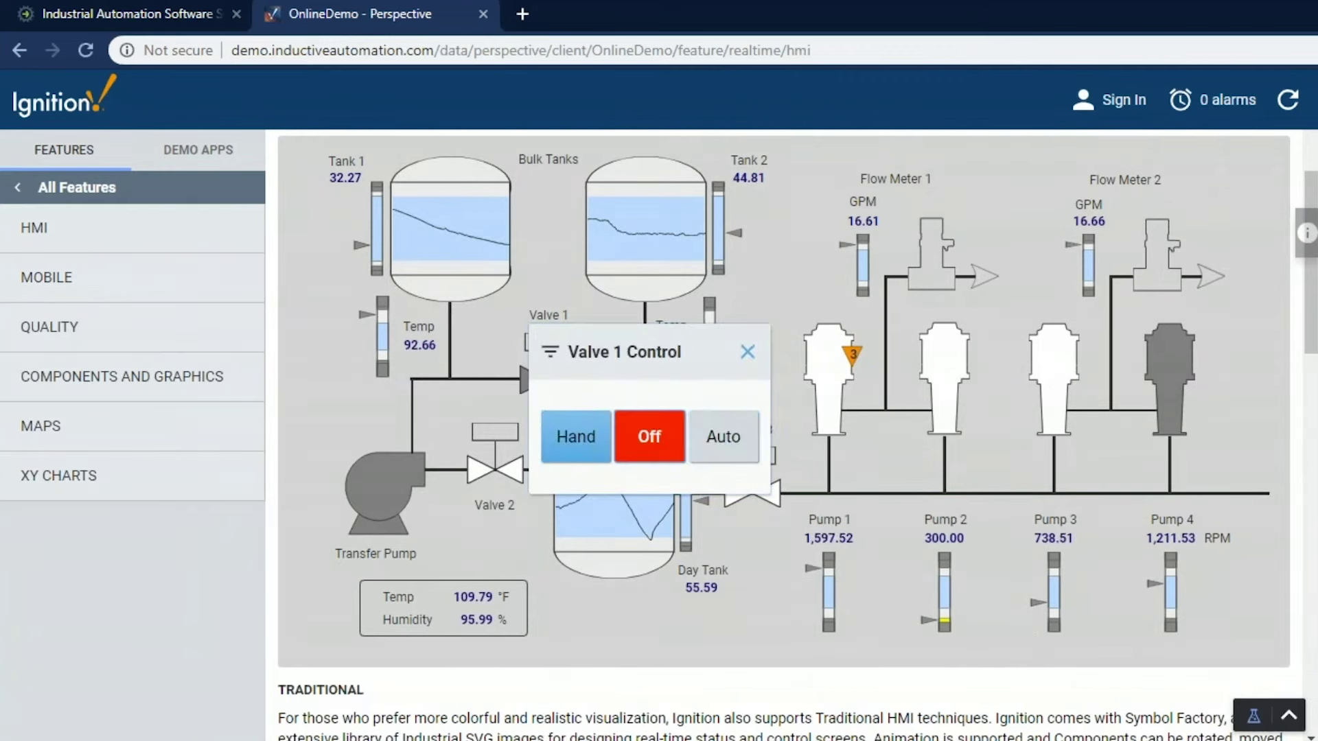
pyautogui.click(747, 352)
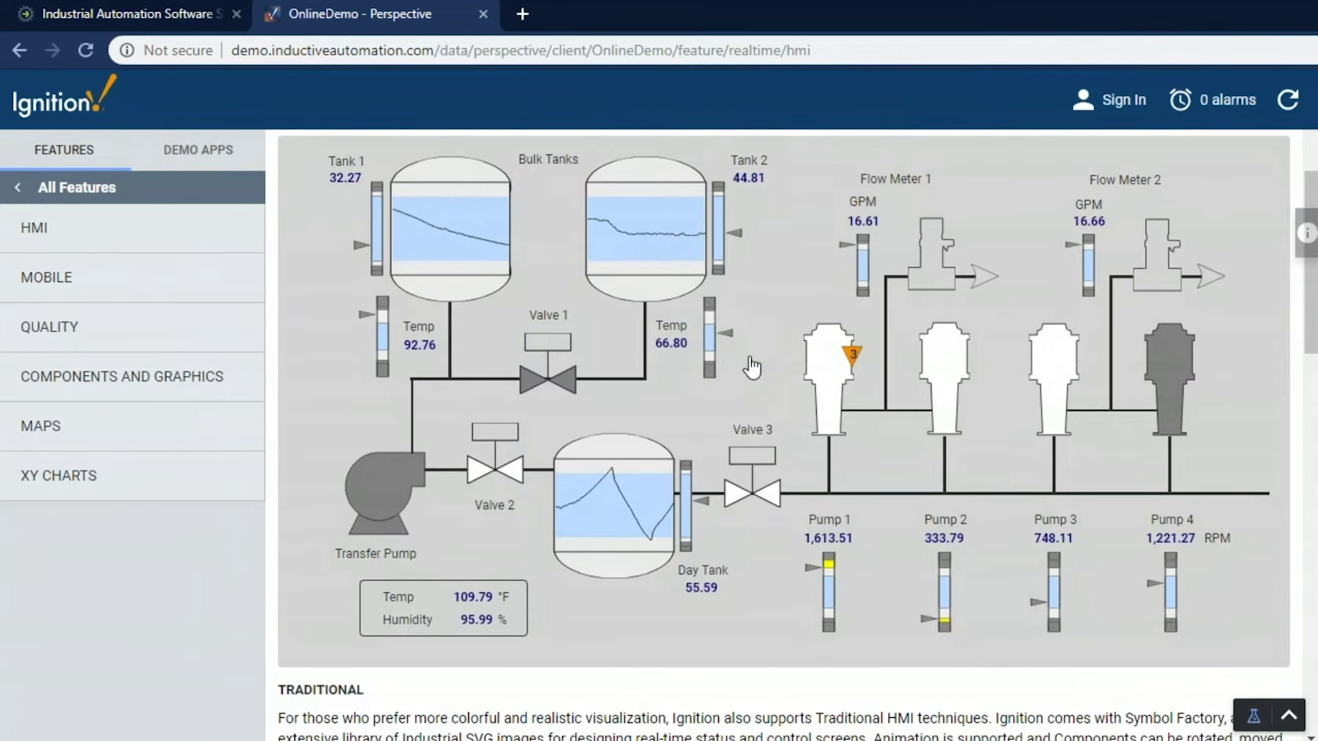
pyautogui.scroll(-5, 751, 367)
pyautogui.scroll(-5, 760, 374)
pyautogui.scroll(-8, 779, 416)
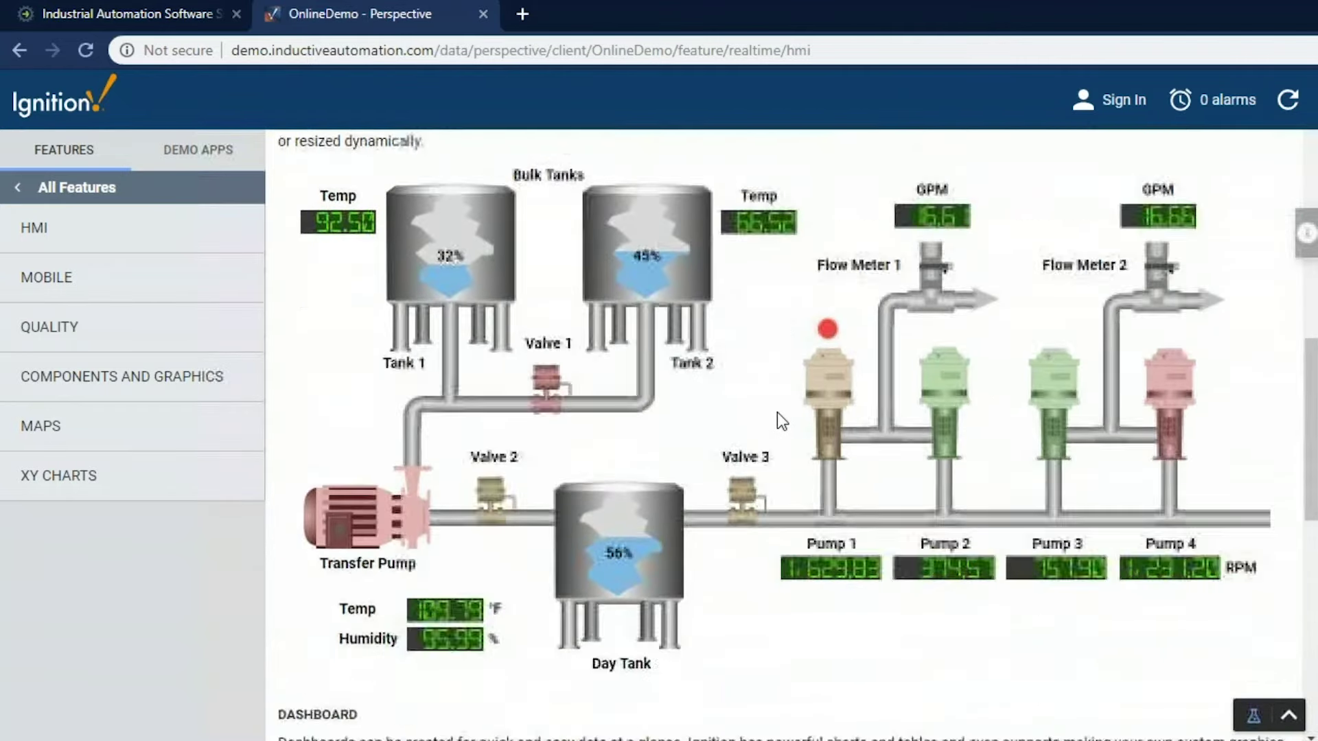
pyautogui.scroll(-5, 777, 412)
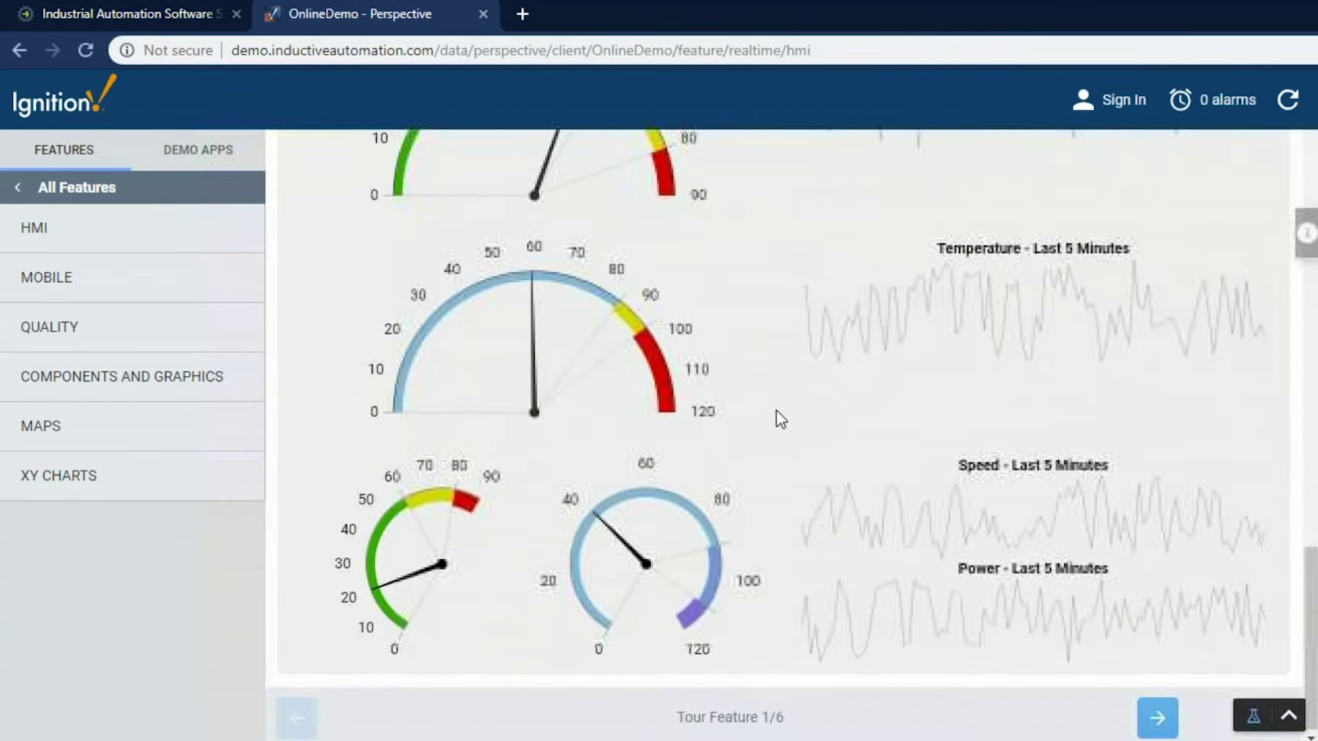
pyautogui.scroll(14, 948, 440)
pyautogui.scroll(6, 962, 434)
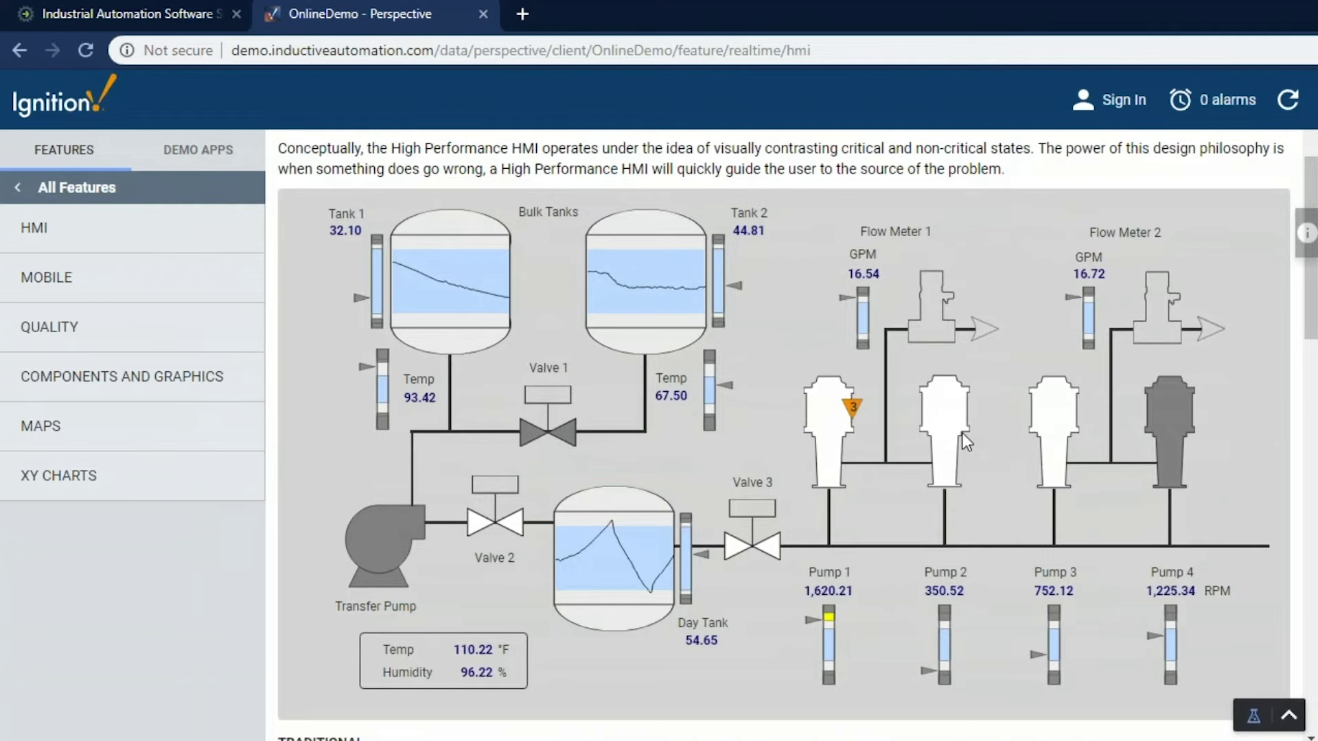
# In the phone-sized preview, set Valve 1 back to Auto, then restore the full-width HMI page
pyautogui.hotkey('ctrl', 'shift', 'm')
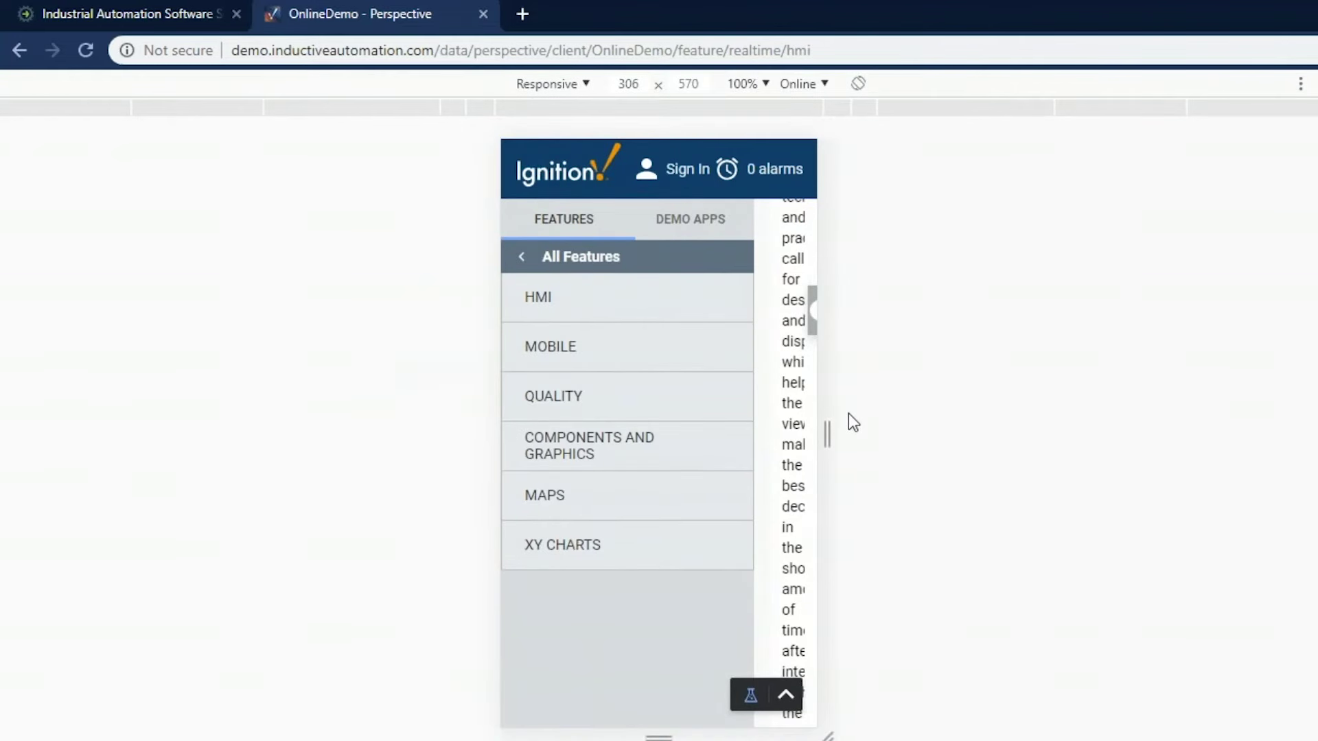
pyautogui.scroll(5, 703, 410)
pyautogui.scroll(3, 704, 409)
pyautogui.scroll(-2, 702, 416)
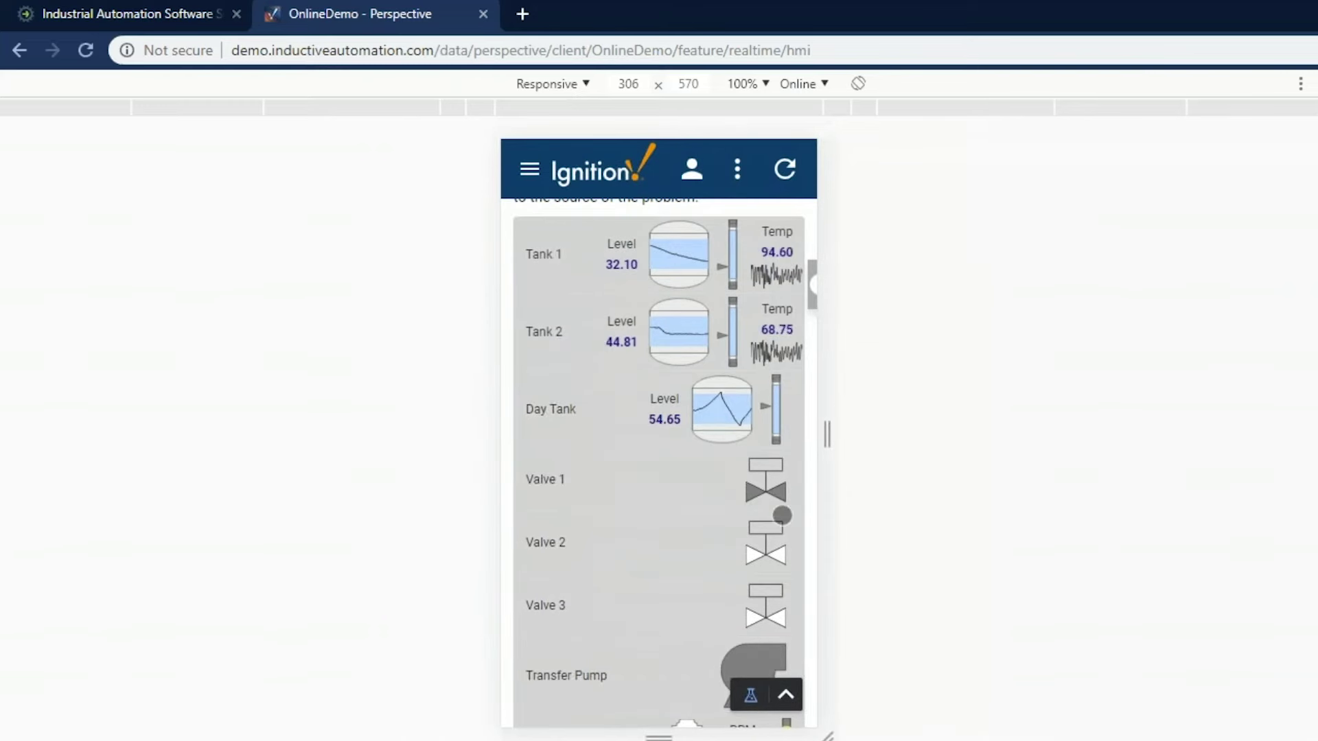
pyautogui.click(764, 473)
pyautogui.click(753, 469)
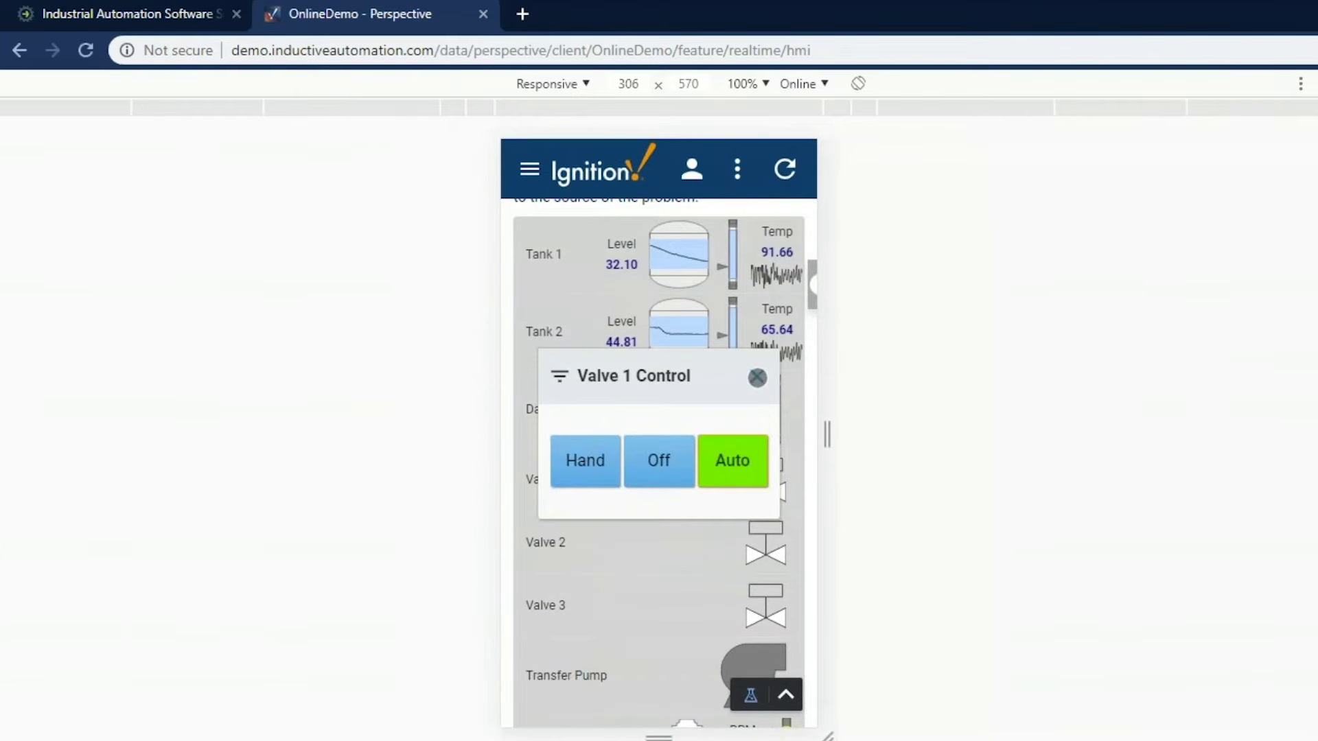
pyautogui.click(757, 376)
pyautogui.hotkey('ctrl', 'shift', 'm')
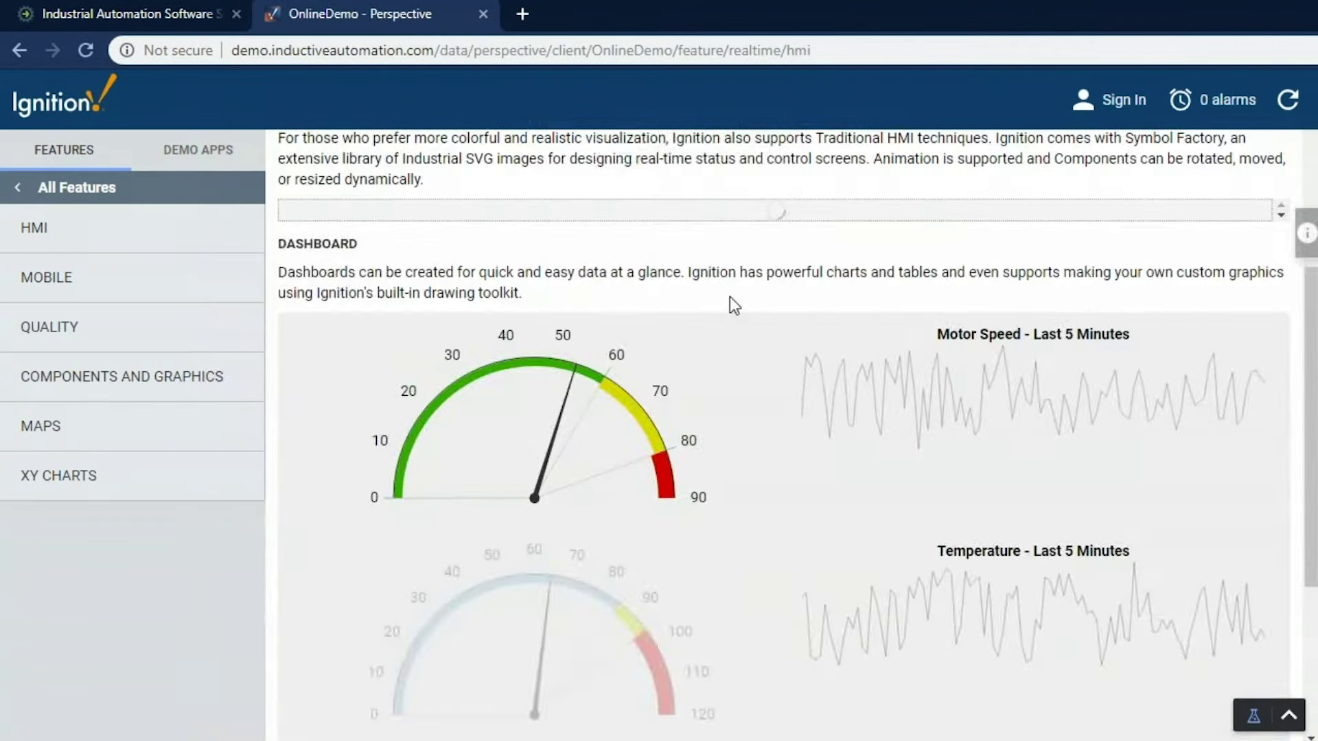
pyautogui.scroll(10, 730, 296)
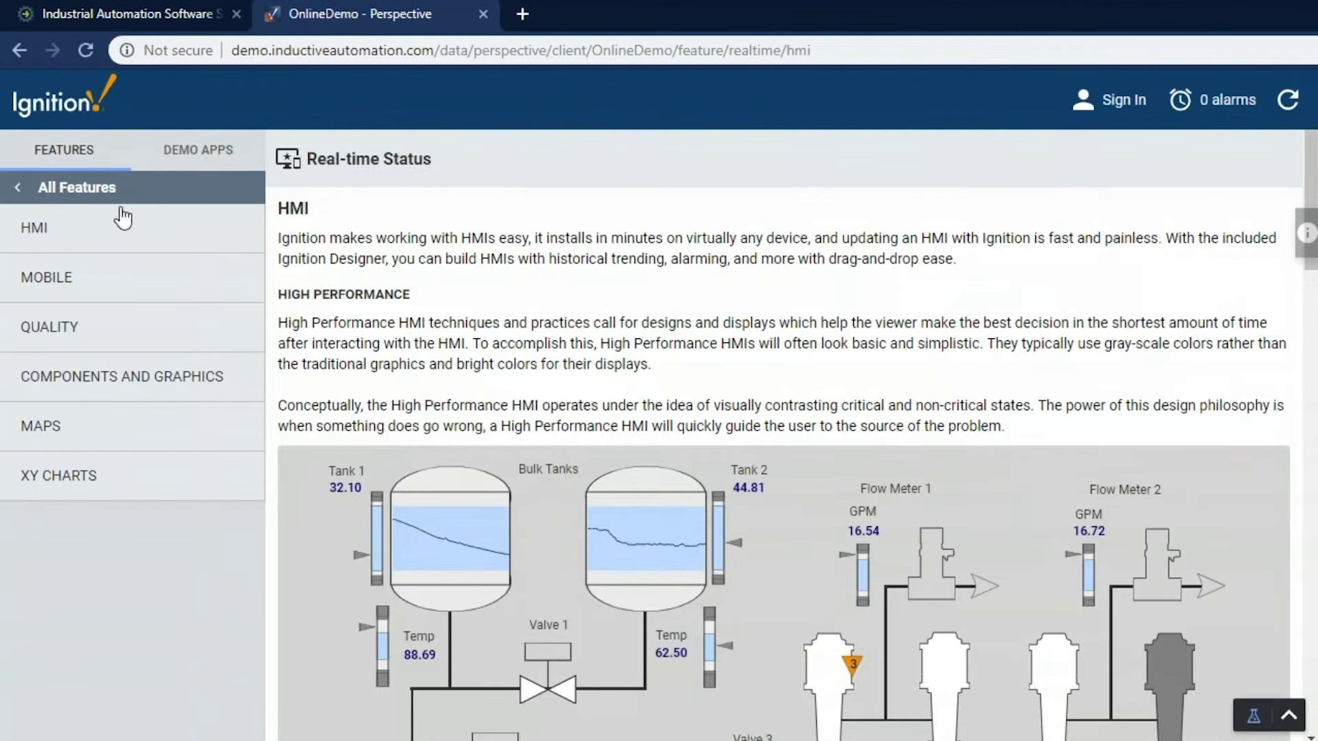
# Open History > Charts, zoom the chart to roughly 07:14–07:36, then reset to the full range
pyautogui.click(92, 188)
pyautogui.click(96, 296)
pyautogui.click(61, 232)
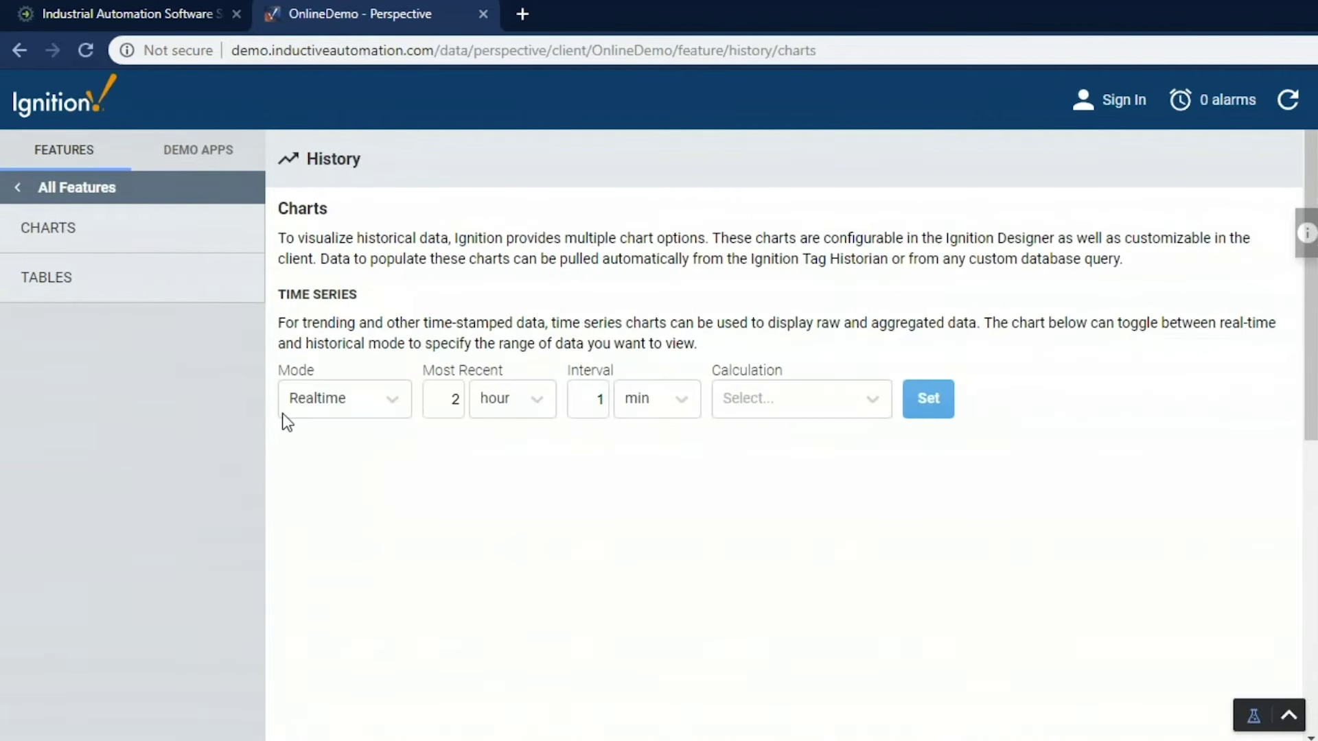
pyautogui.scroll(-3, 282, 413)
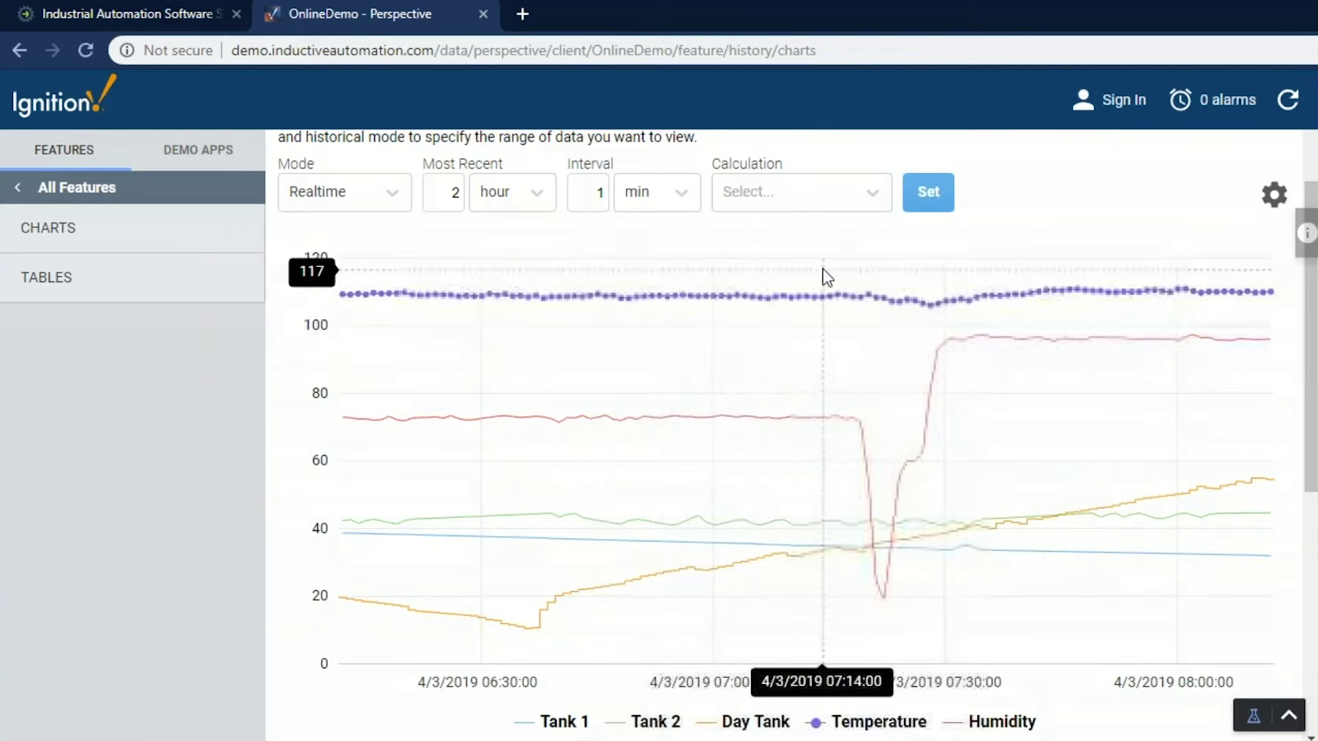
pyautogui.moveTo(826, 297); pyautogui.dragTo(997, 518)
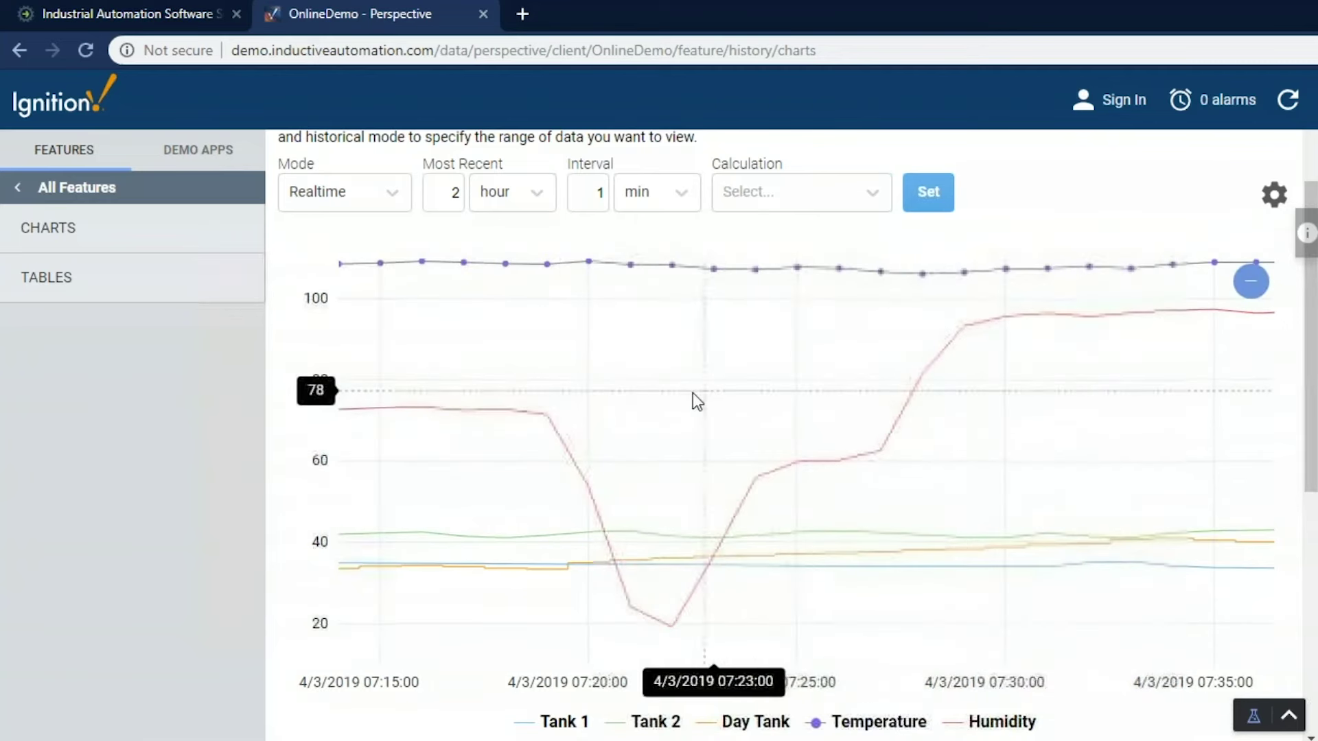
pyautogui.click(1251, 281)
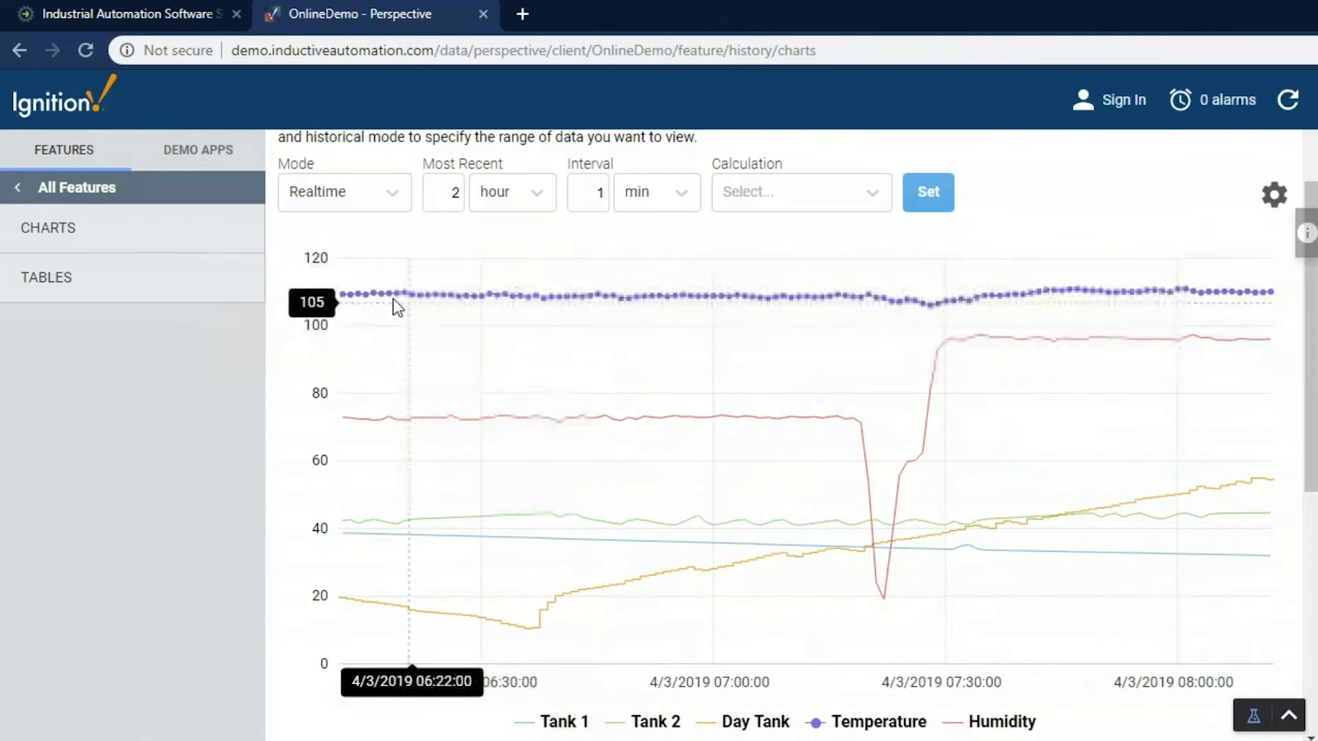
# View the History Tables page at desktop and phone widths, then return to All Features
pyautogui.click(87, 287)
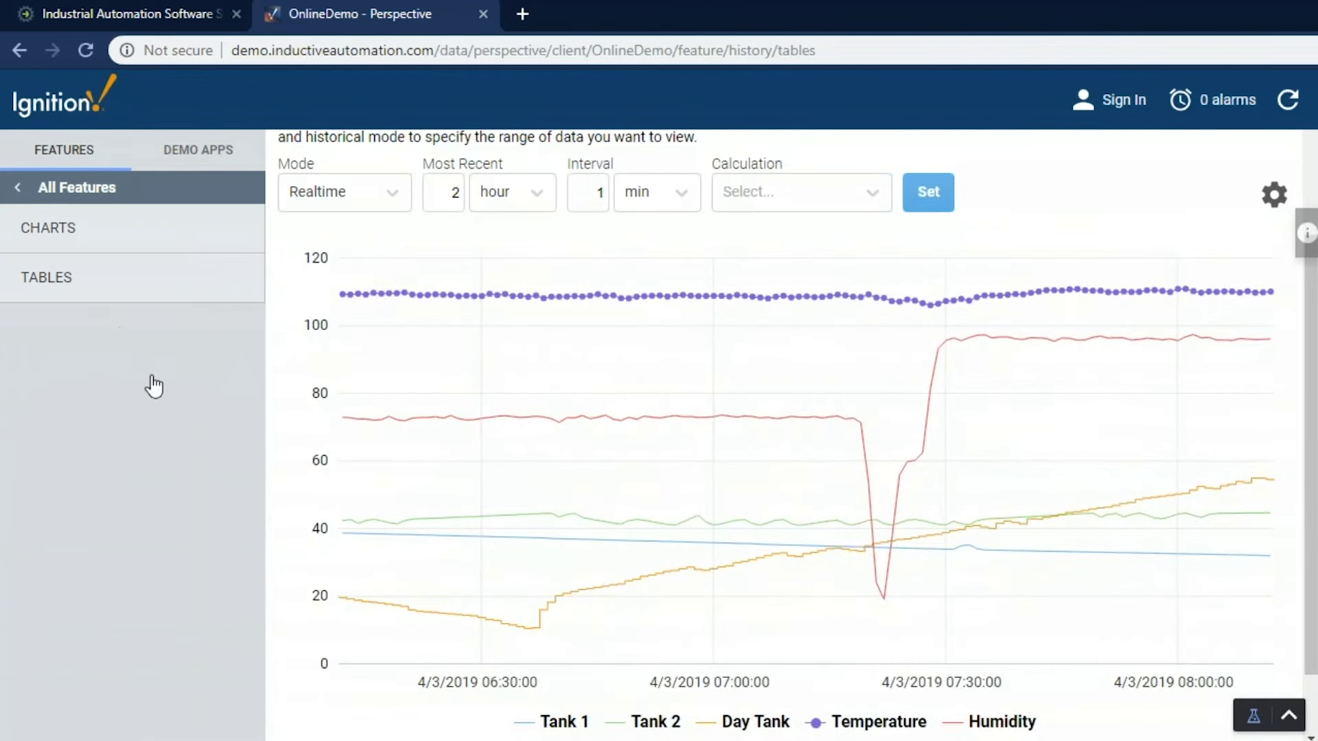
pyautogui.scroll(-2, 755, 493)
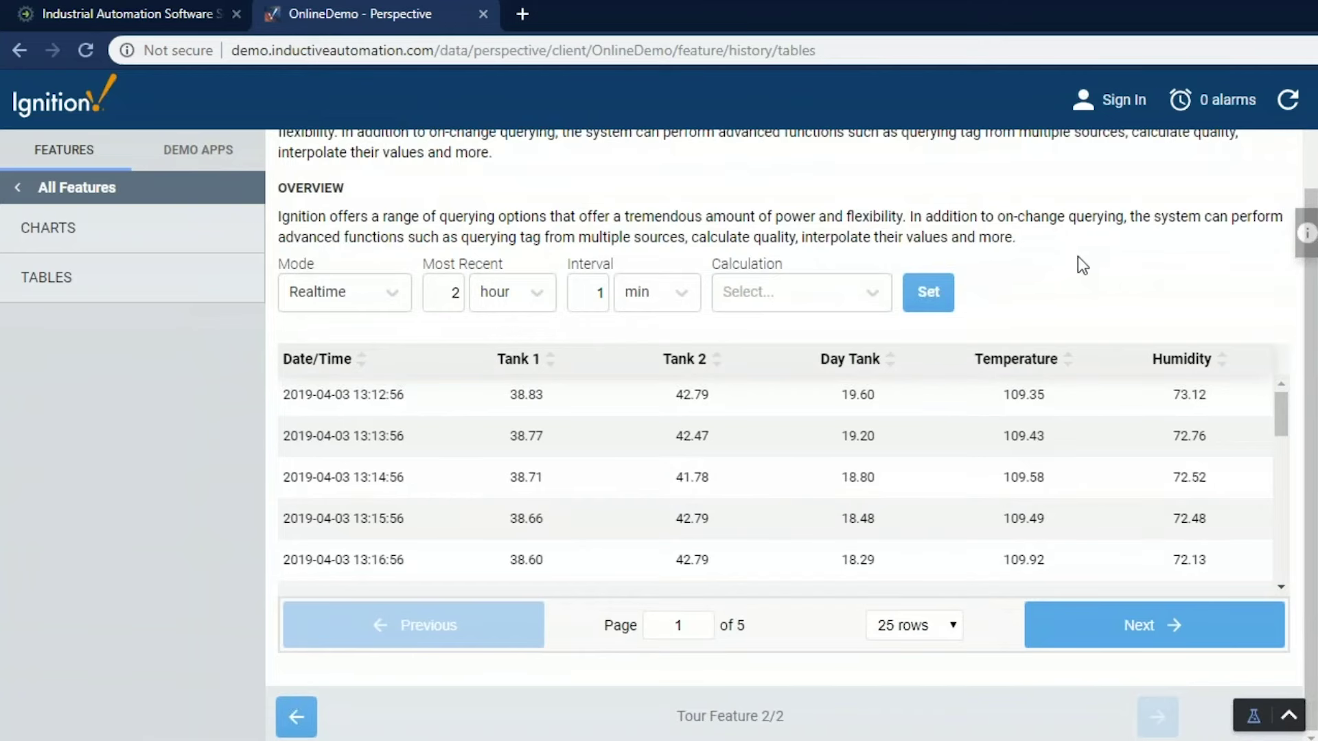
pyautogui.hotkey('ctrl', 'shift', 'm')
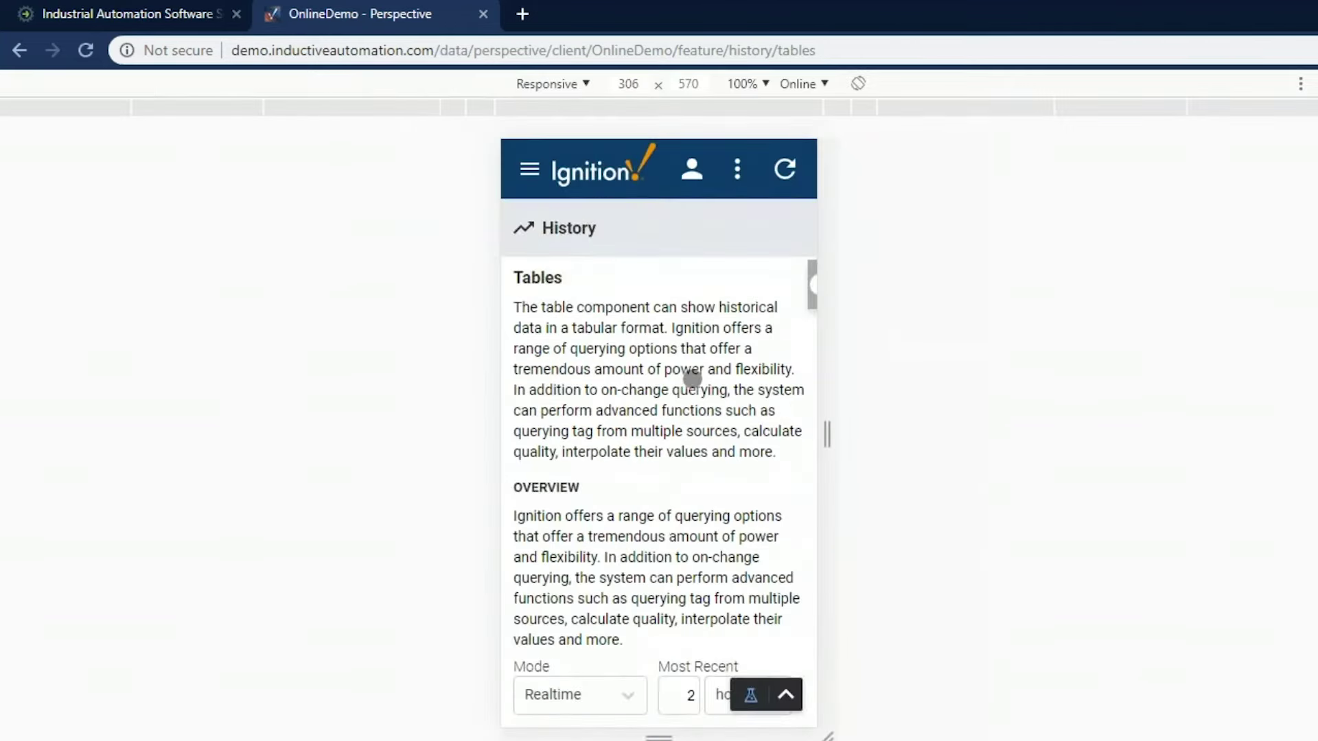
pyautogui.scroll(-1, 692, 379)
pyautogui.scroll(-2, 693, 379)
pyautogui.scroll(-5, 692, 378)
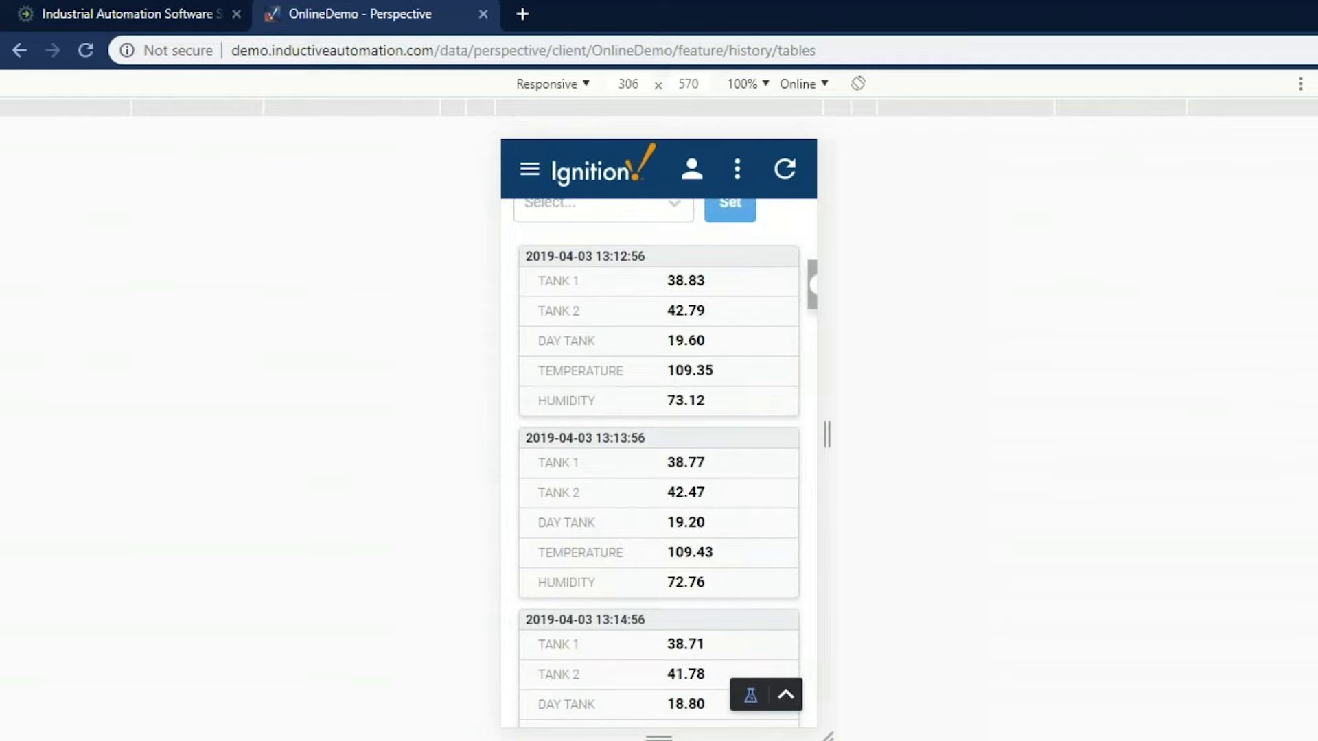
pyautogui.hotkey('ctrl', 'shift', 'm')
pyautogui.click(101, 199)
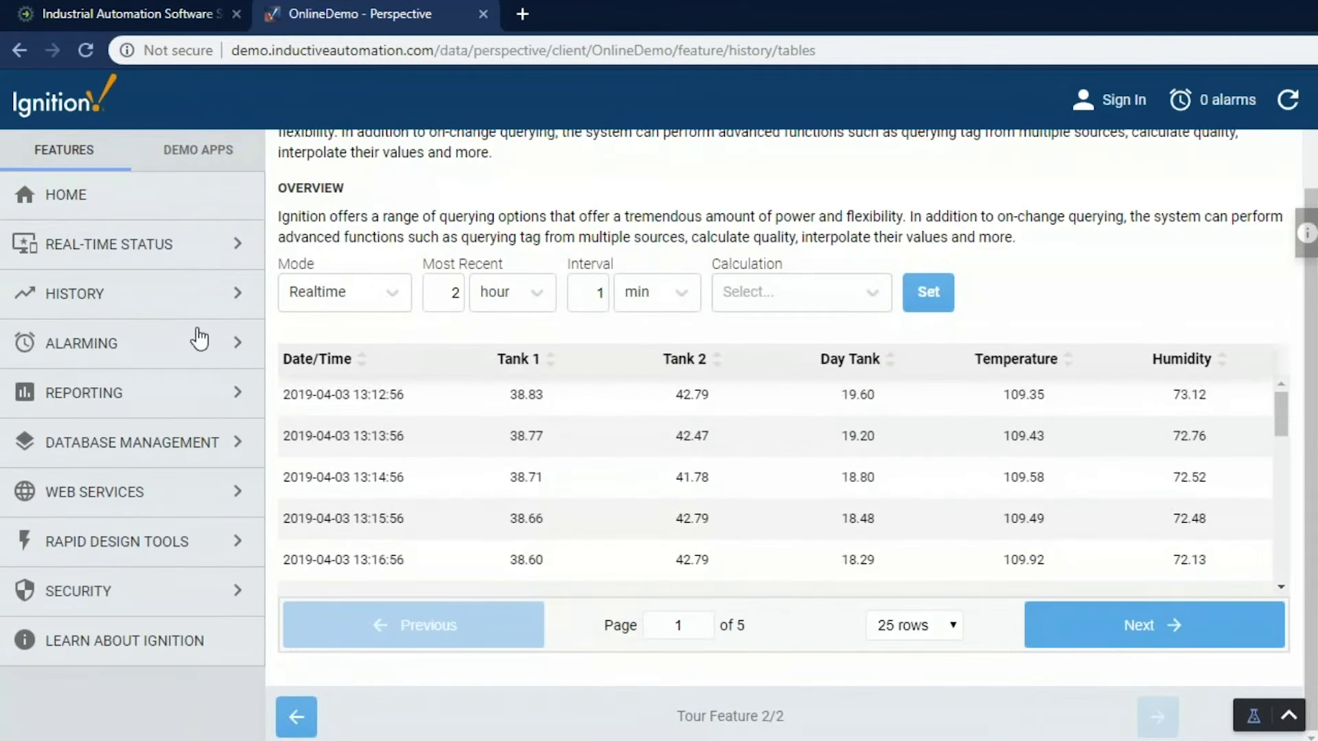
# Open the Alarming Status page and clear the individual alarm, then make it active again
pyautogui.click(96, 346)
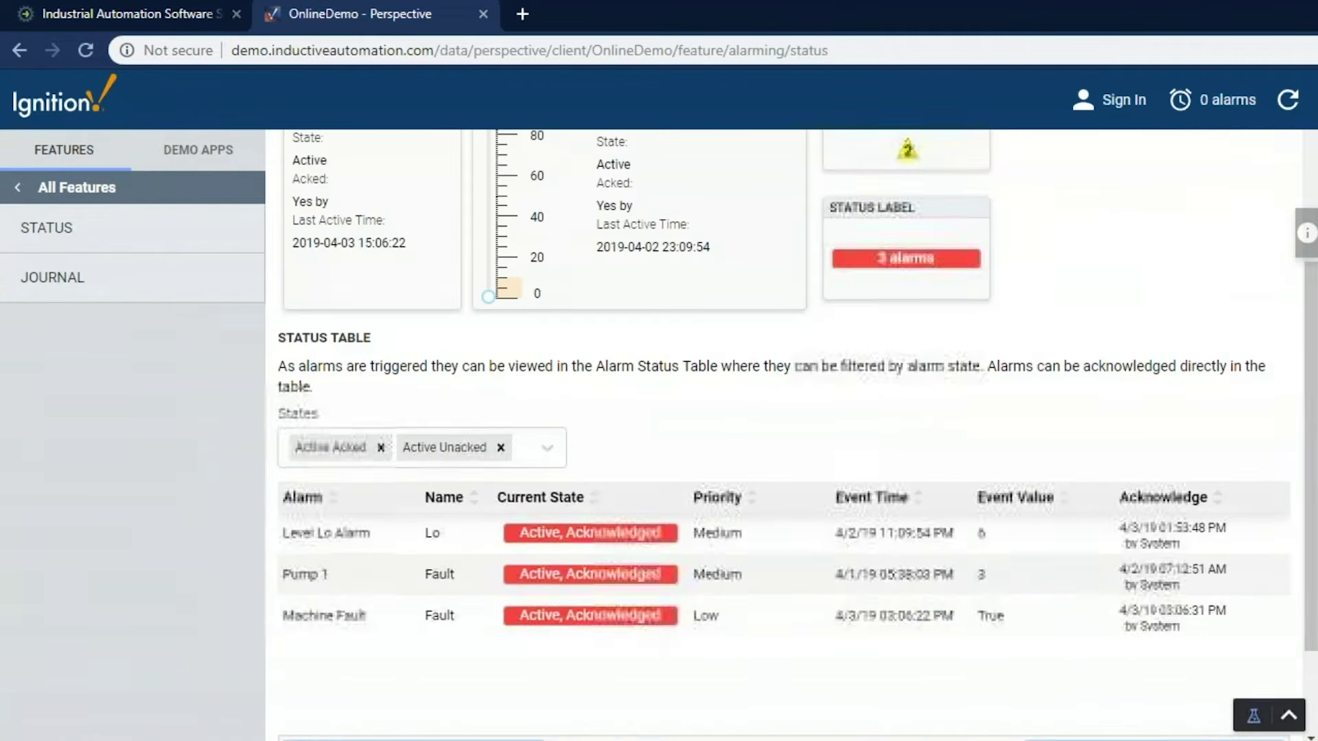
pyautogui.scroll(1, 470, 401)
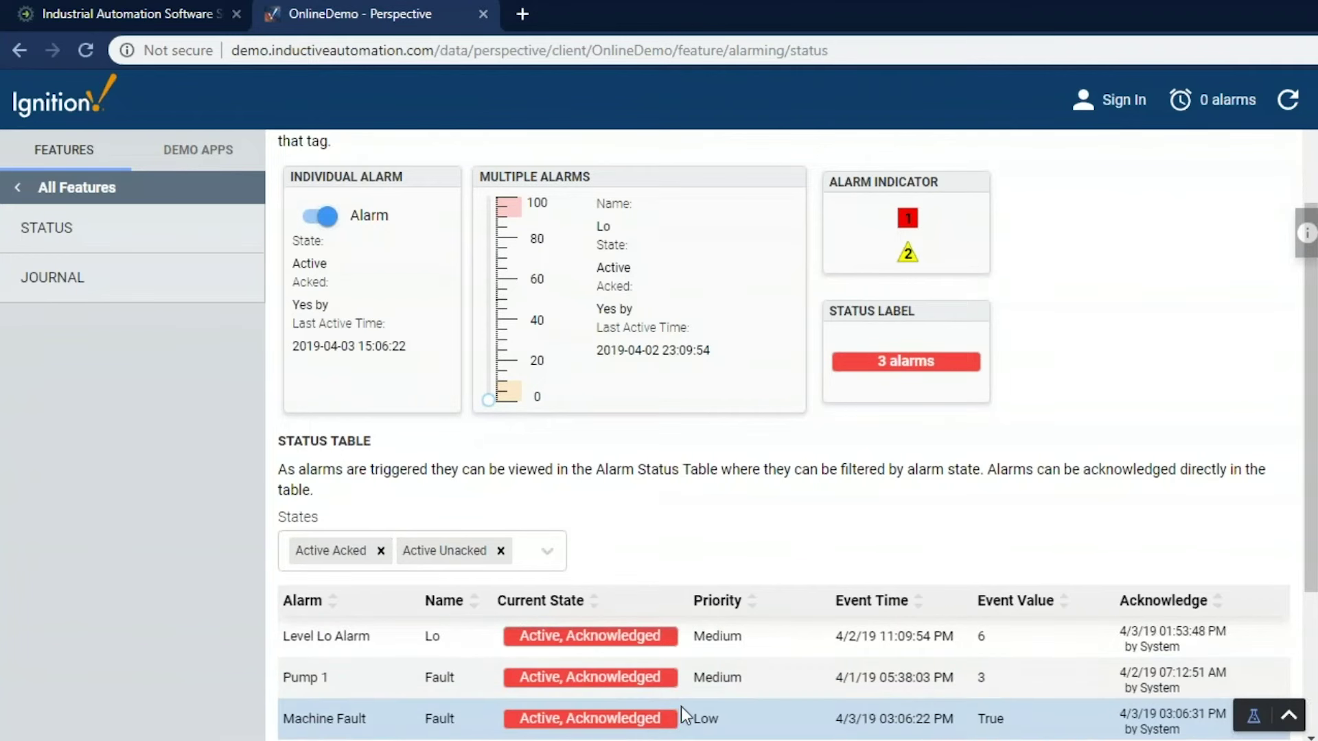
pyautogui.click(320, 217)
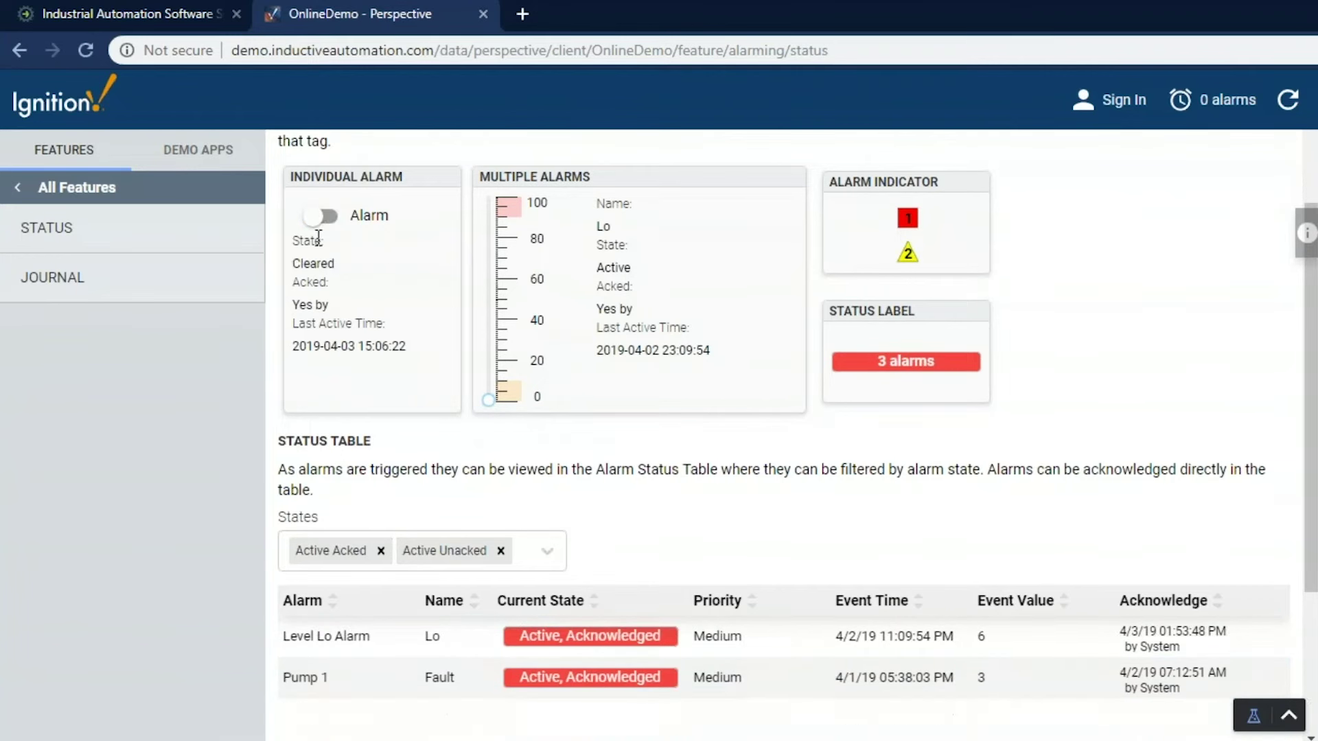
pyautogui.click(319, 216)
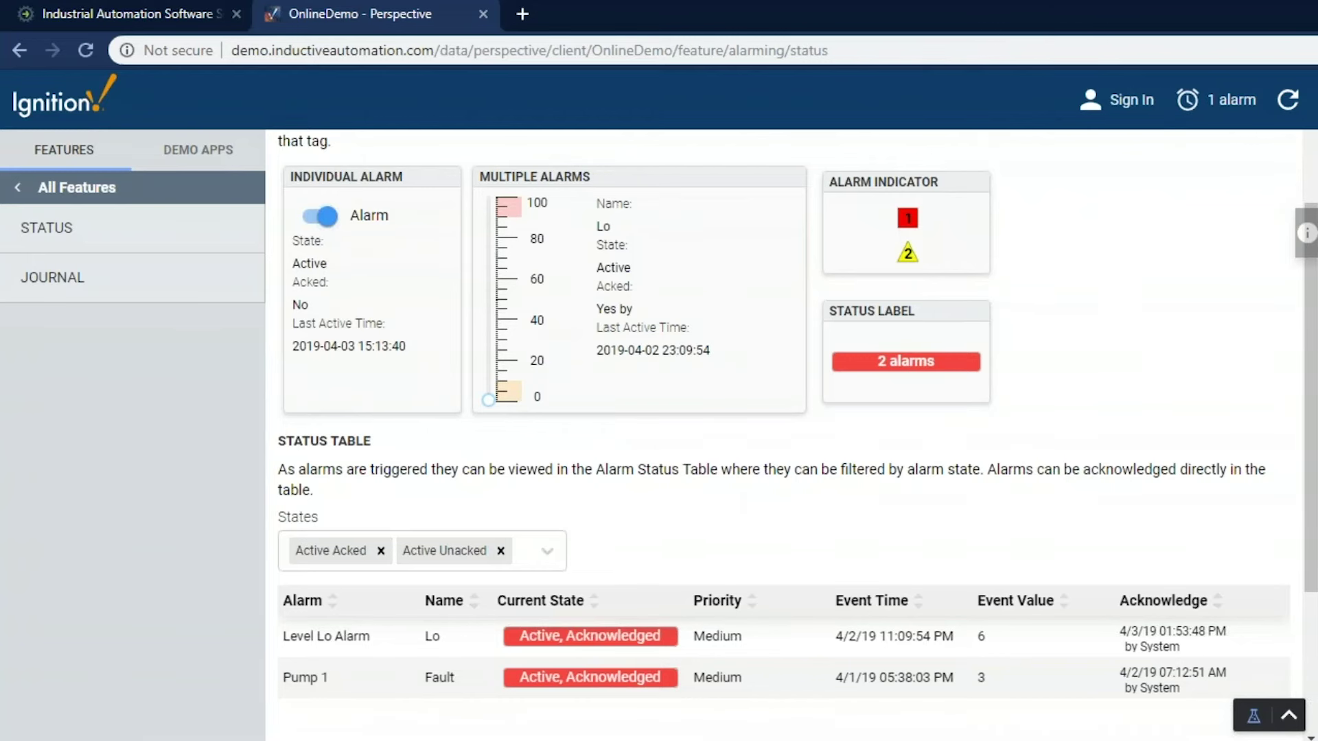
# Acknowledge the Machine Fault alarm in the Alarm Status Table
pyautogui.scroll(-1, 865, 552)
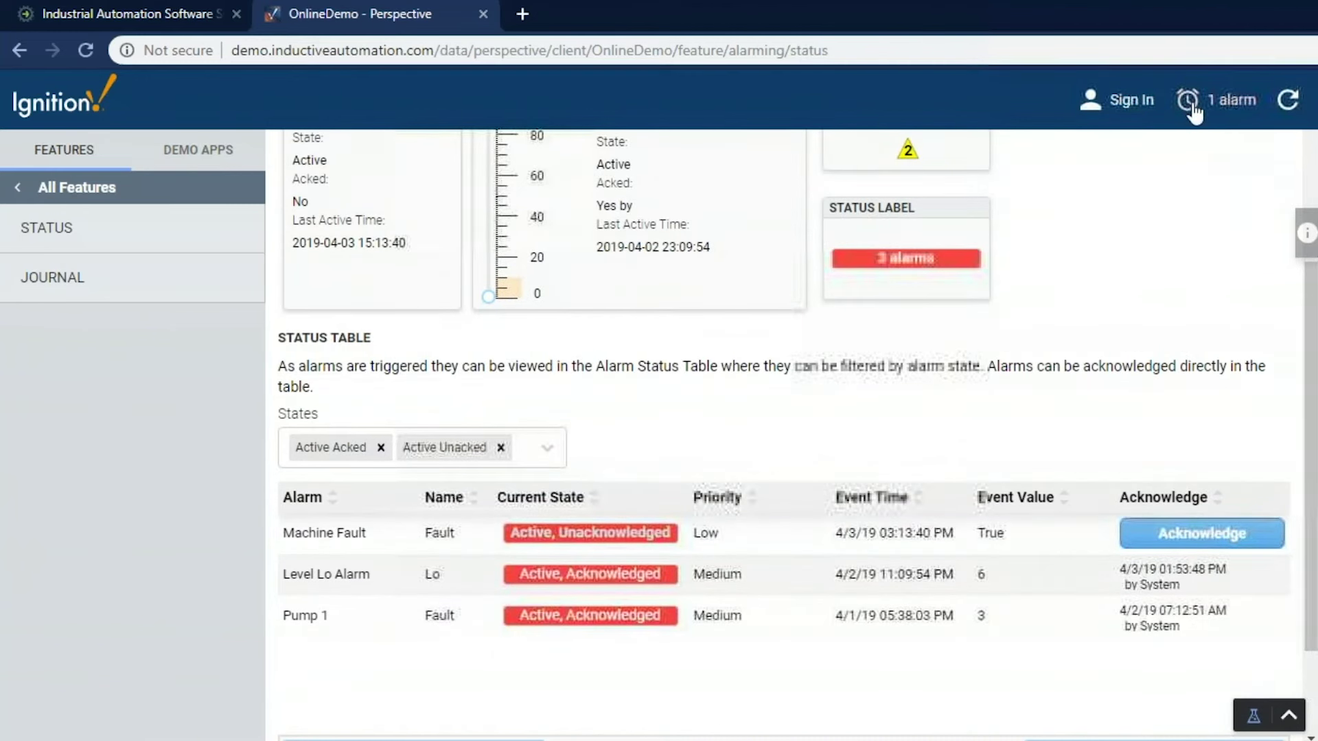
pyautogui.click(1141, 539)
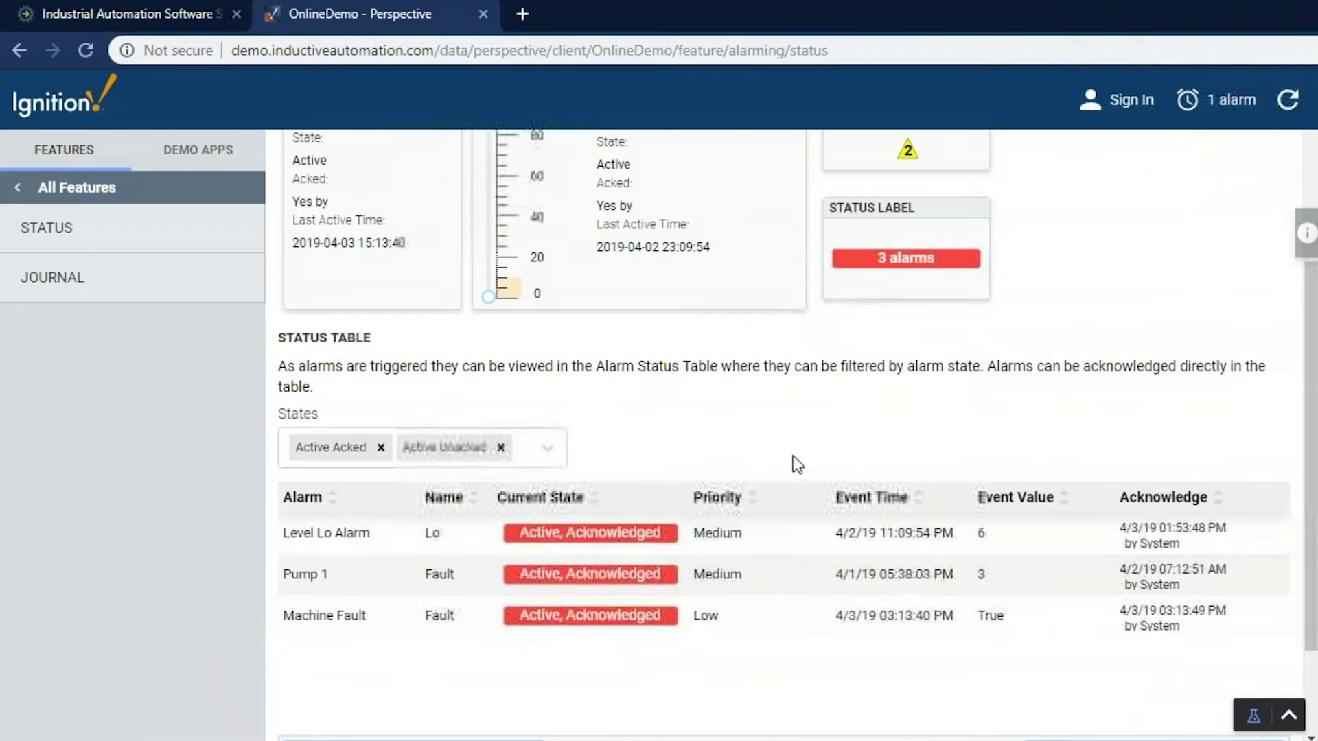
pyautogui.scroll(2, 792, 455)
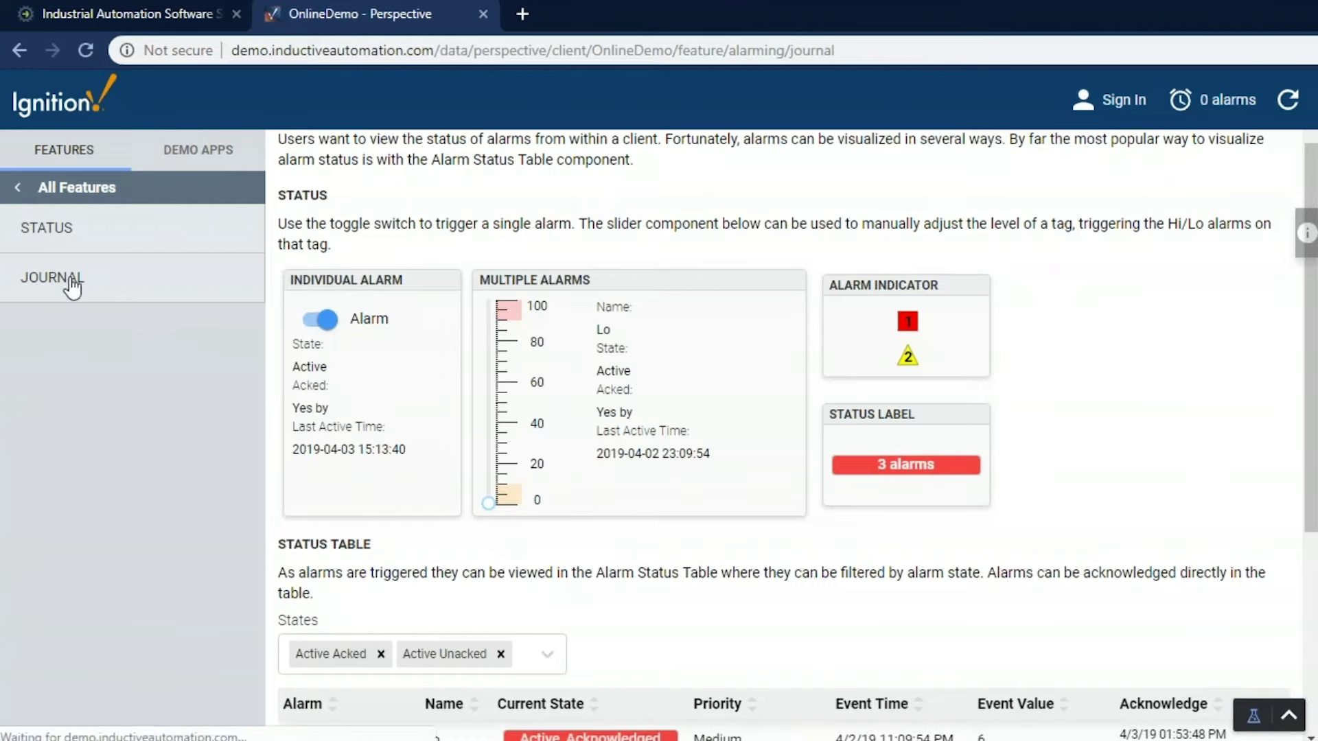
# Open the alarm Journal page and scroll through its 32-alarm summary and chart
pyautogui.click(71, 280)
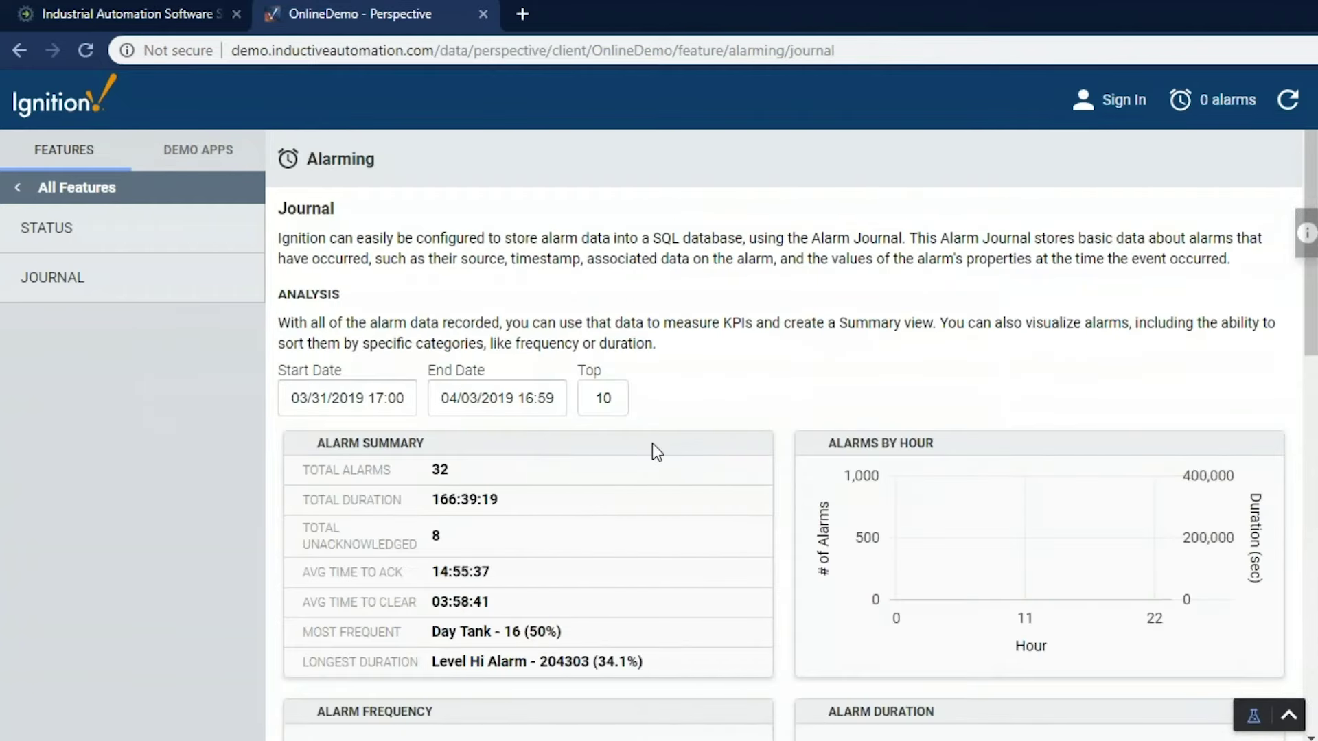
pyautogui.scroll(-2, 707, 381)
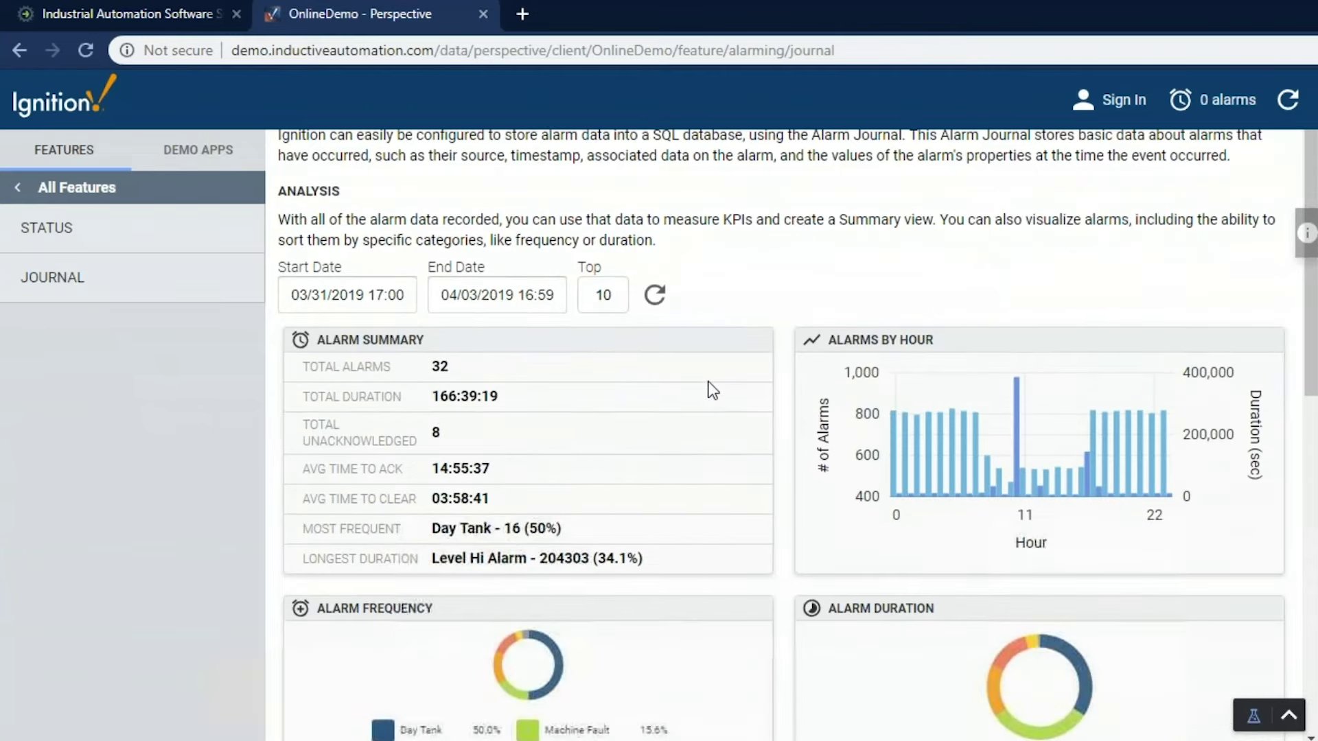
pyautogui.scroll(-2, 707, 381)
pyautogui.scroll(-2, 707, 381)
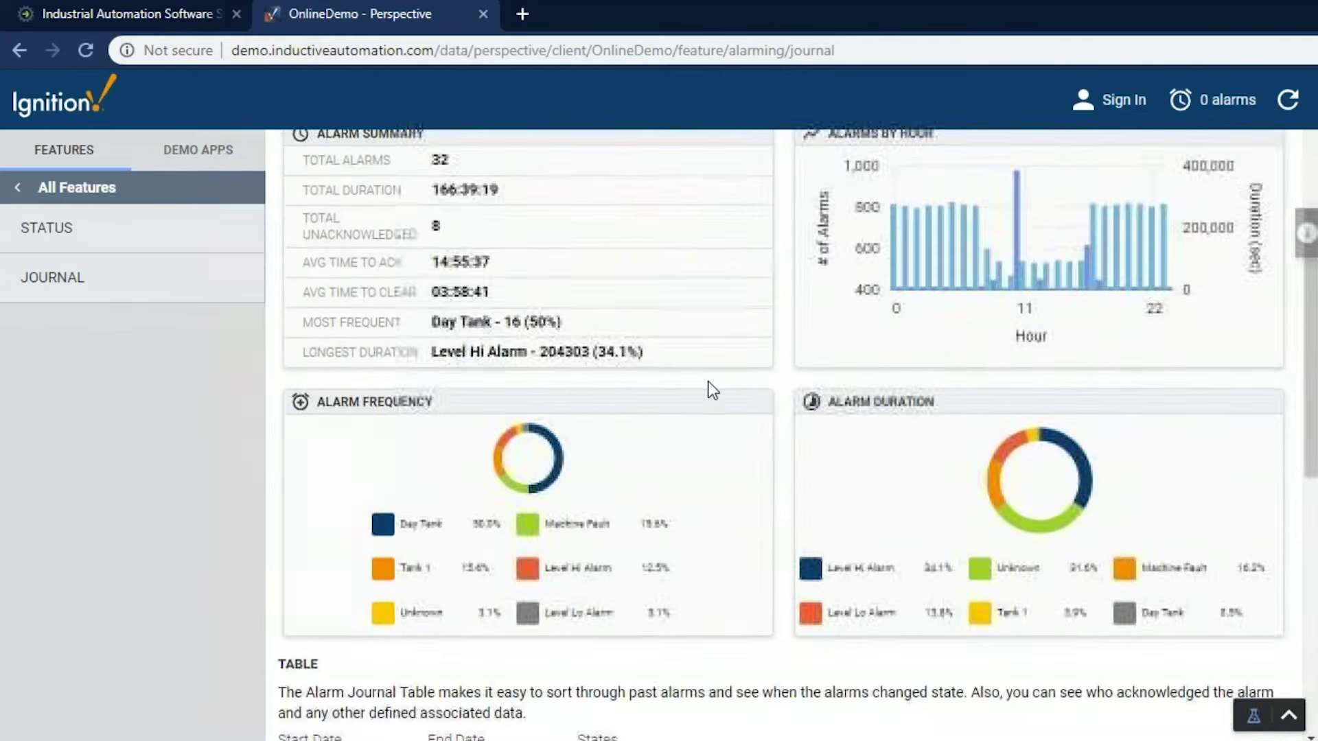
pyautogui.scroll(-6, 707, 381)
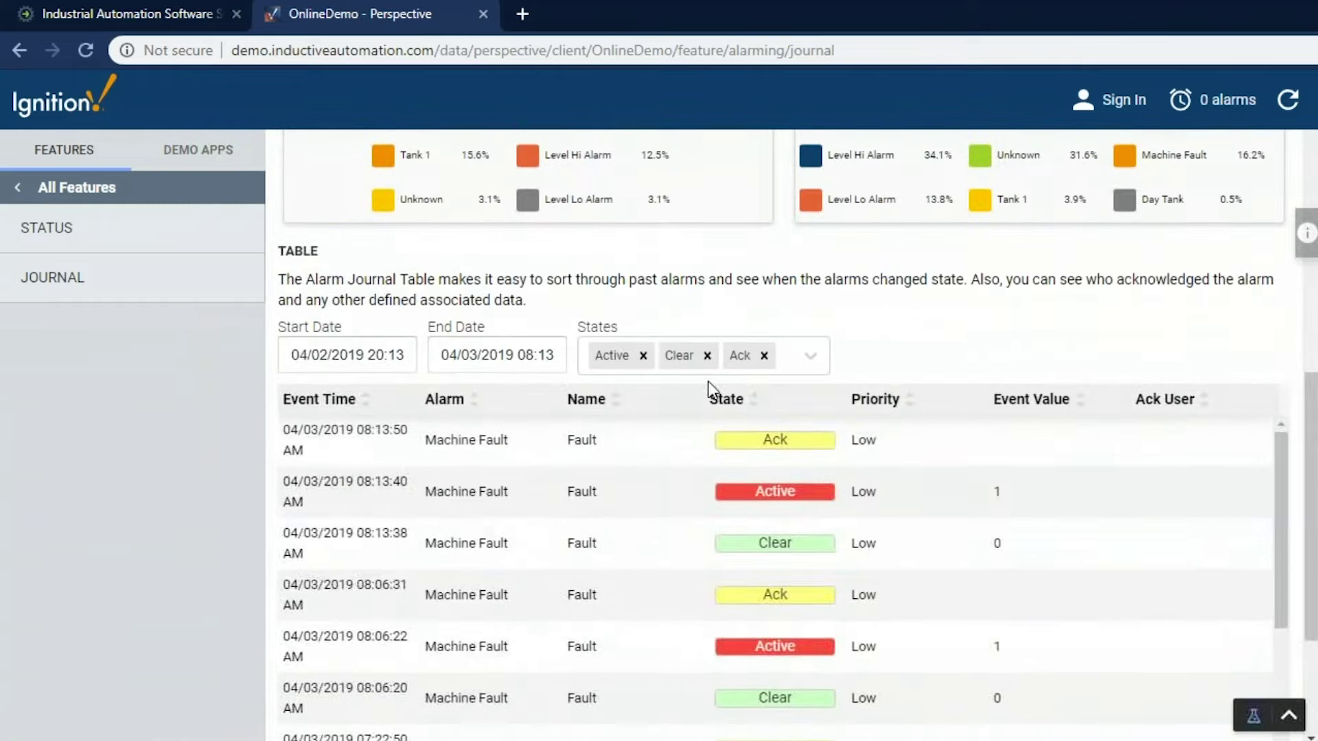
pyautogui.scroll(8, 1011, 361)
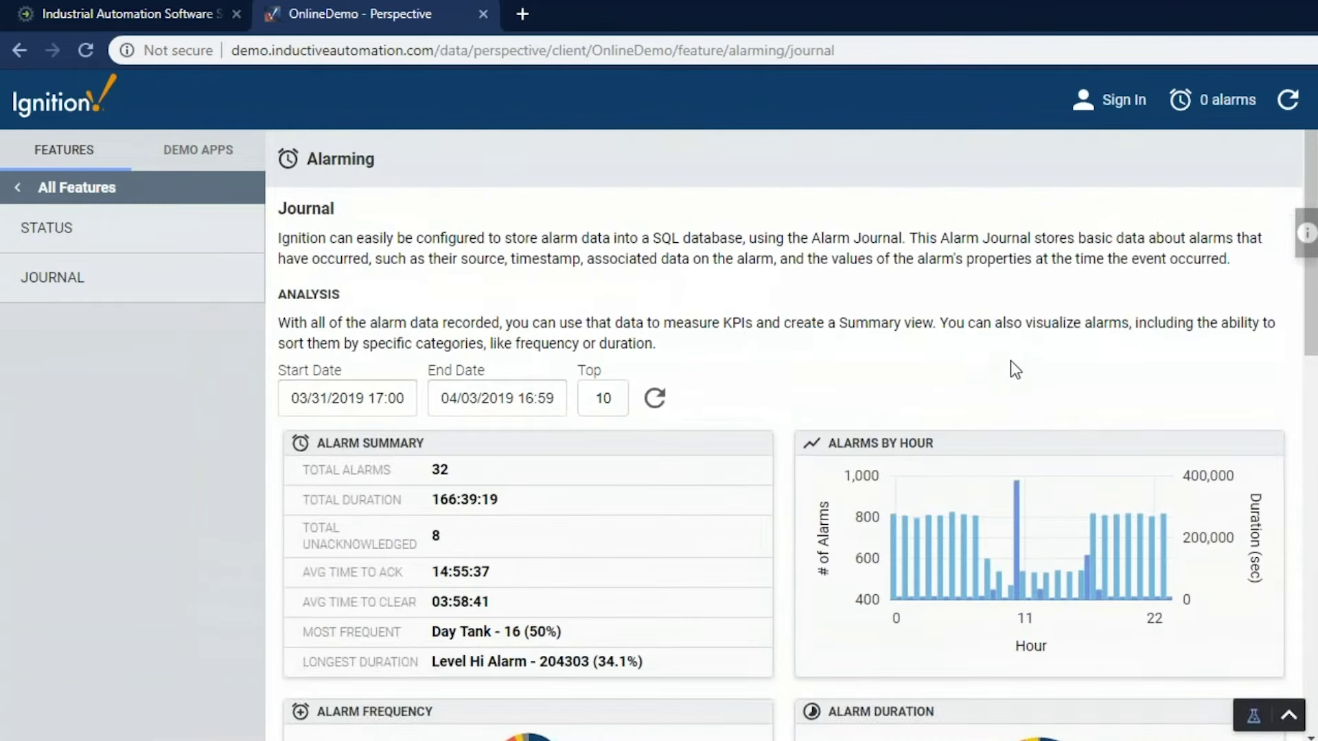
# Check the Journal page in the narrow mobile layout, then restore desktop width
pyautogui.hotkey('ctrl', 'shift', 'm')
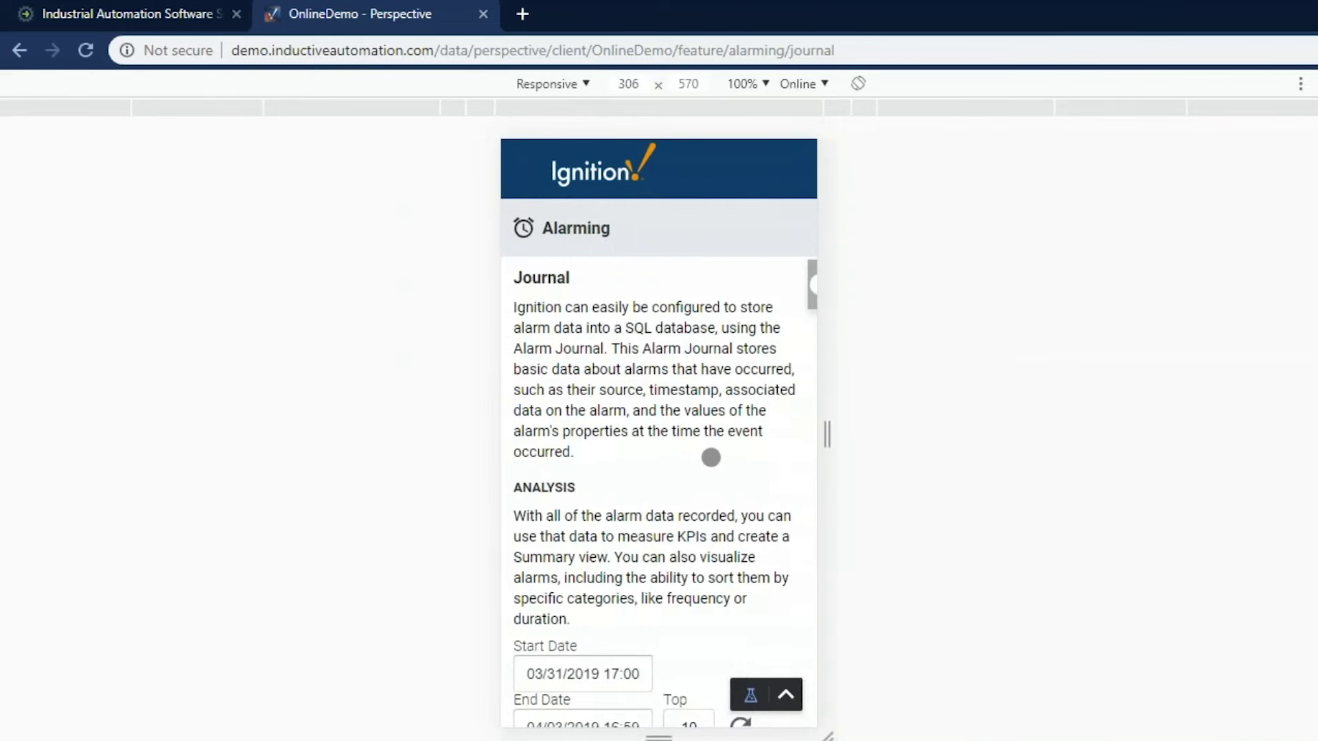
pyautogui.scroll(-10, 712, 458)
pyautogui.scroll(-15, 709, 457)
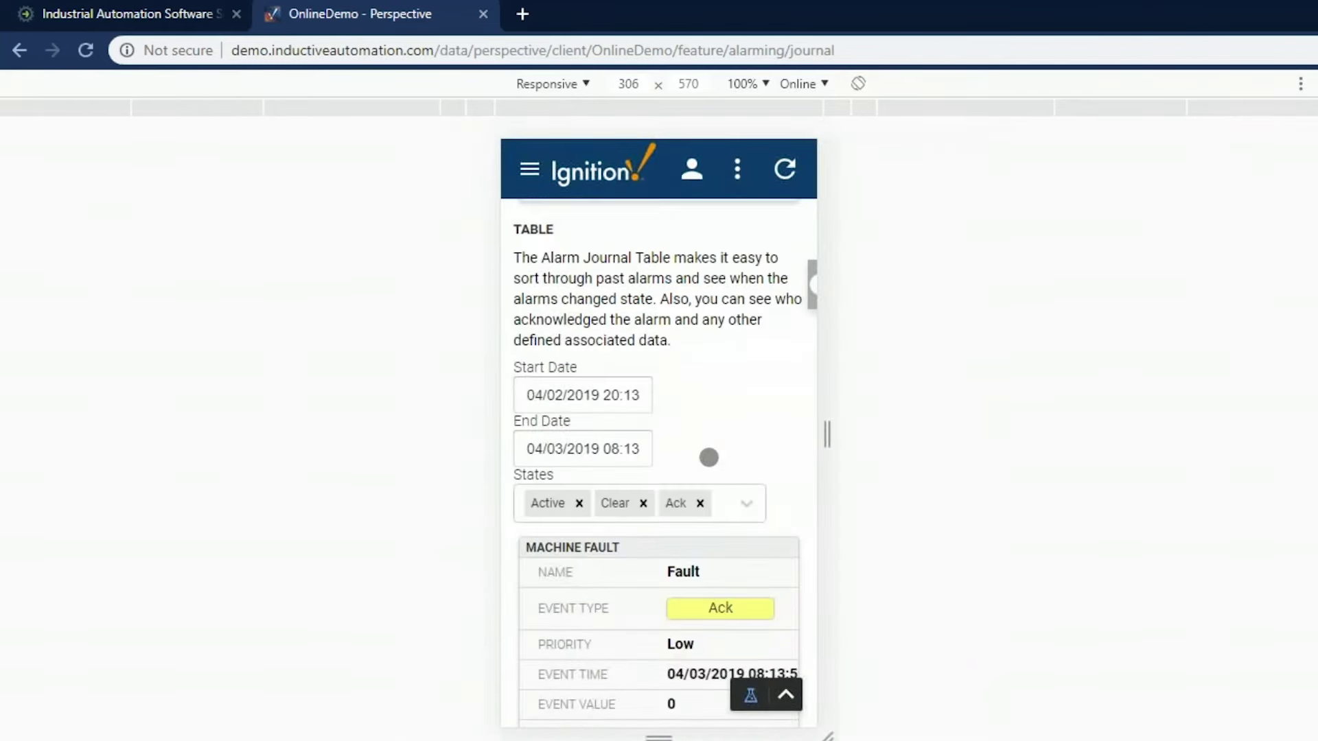
pyautogui.scroll(10, 709, 457)
pyautogui.scroll(10, 714, 452)
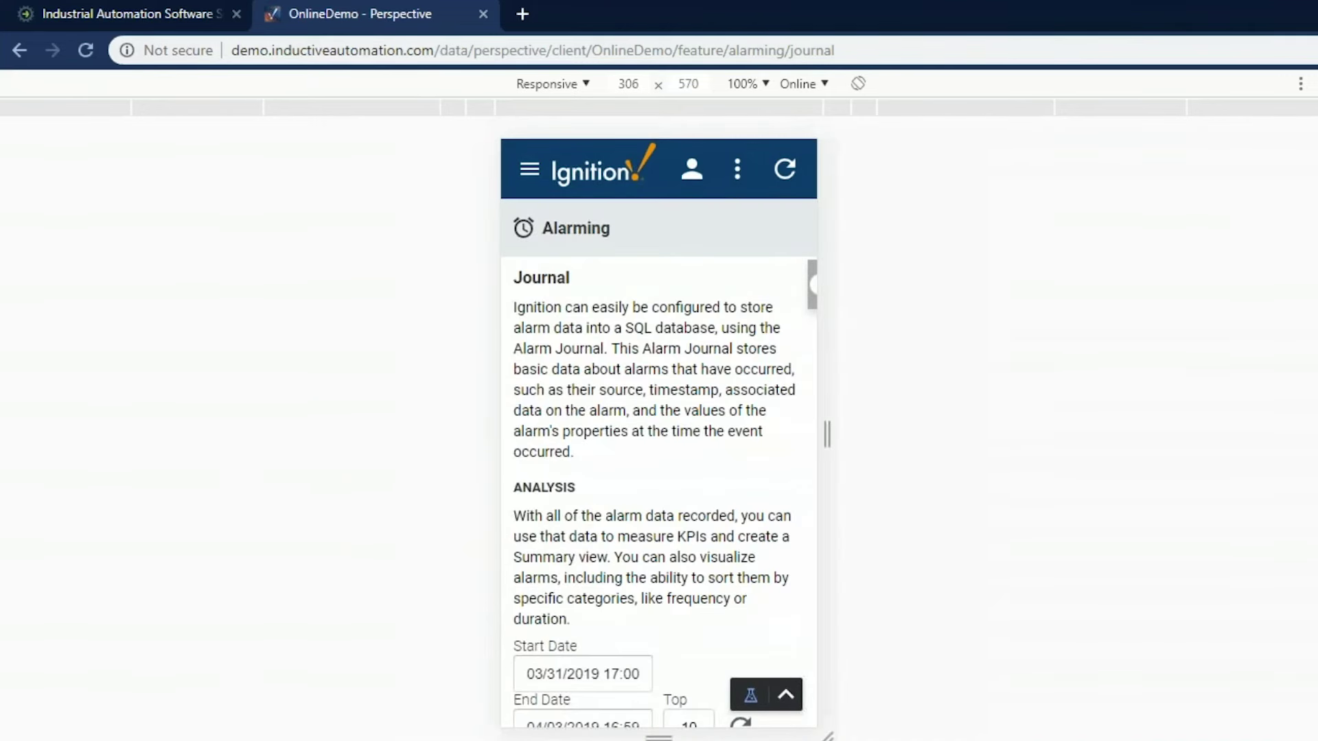
pyautogui.hotkey('ctrl', 'shift', 'm')
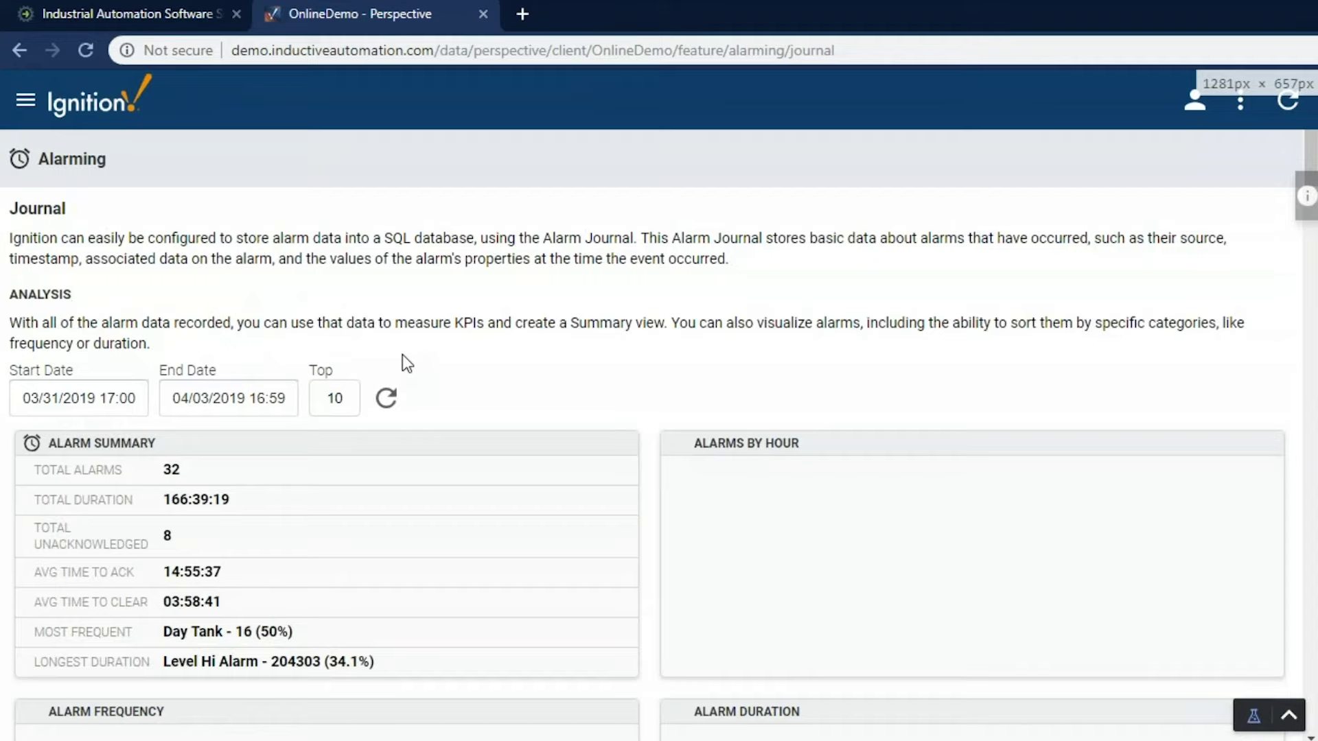
# Return to the full features menu, view the Demo Apps list, then switch back to Features
pyautogui.click(77, 189)
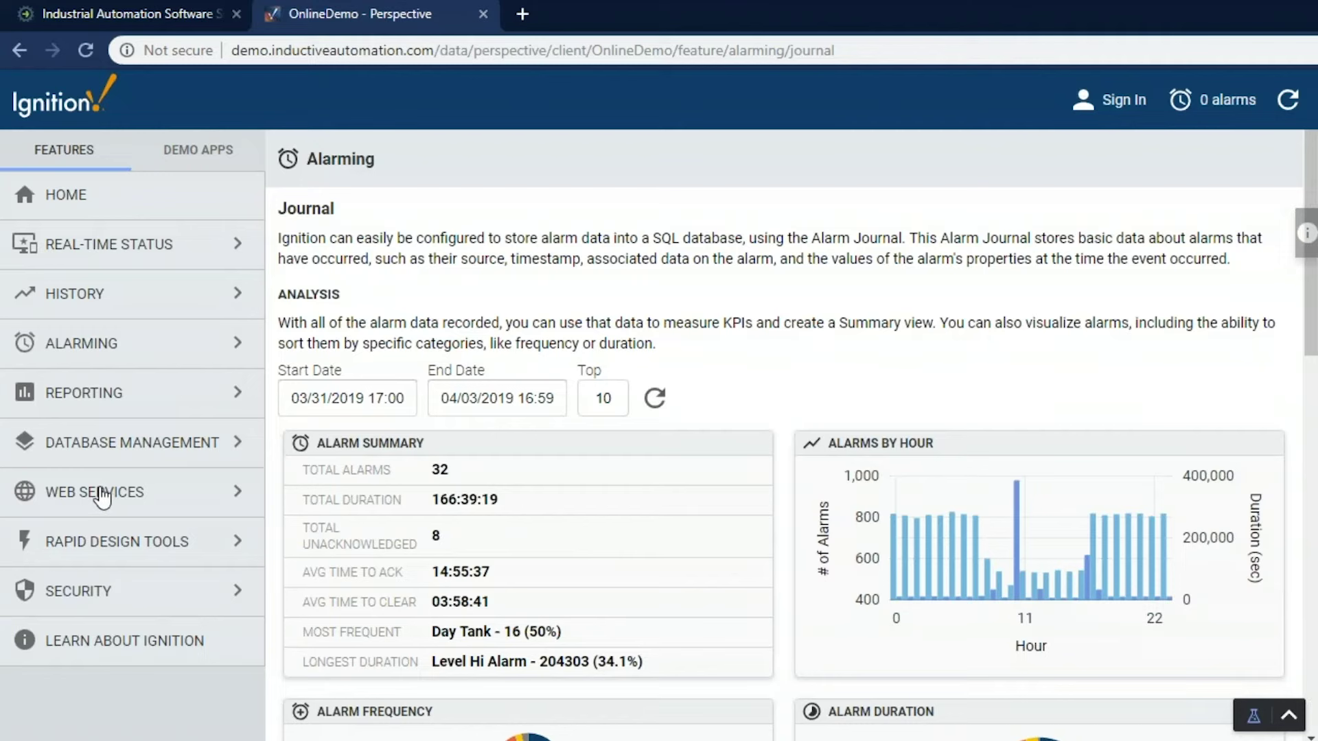
pyautogui.click(198, 157)
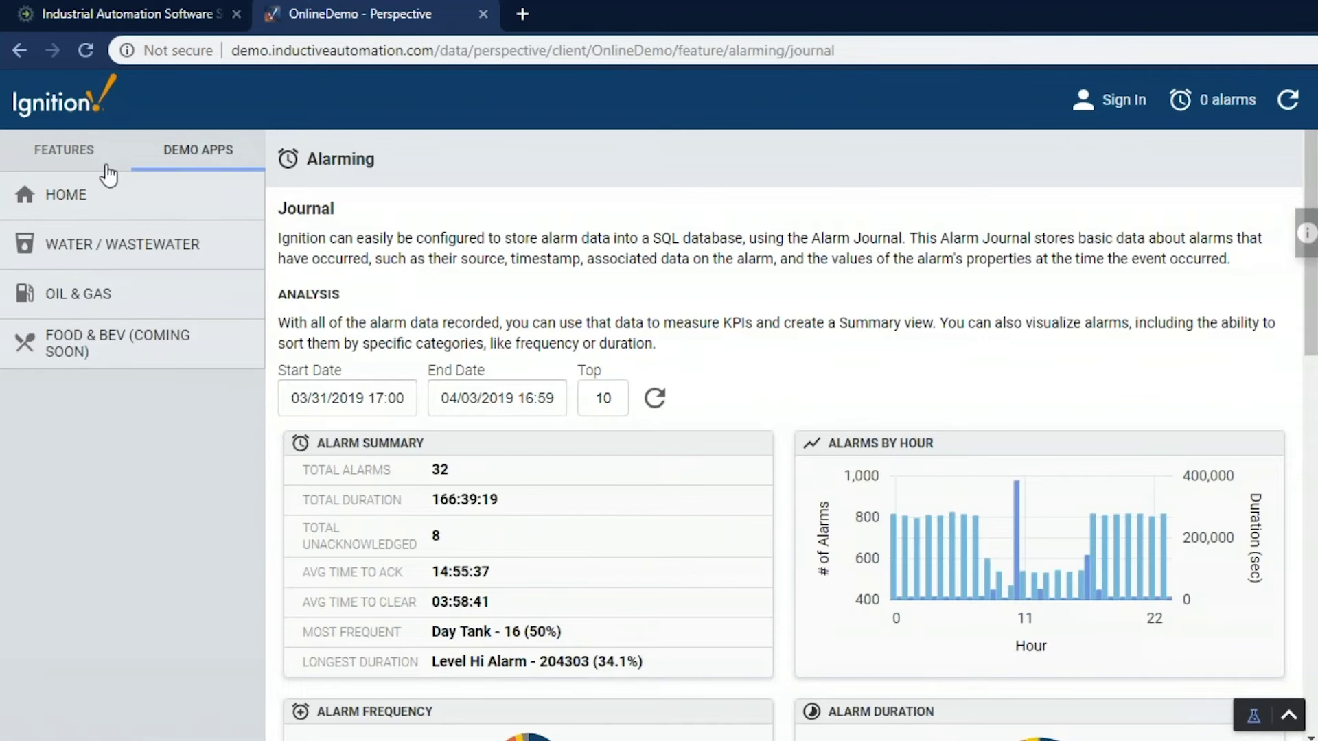
pyautogui.click(66, 159)
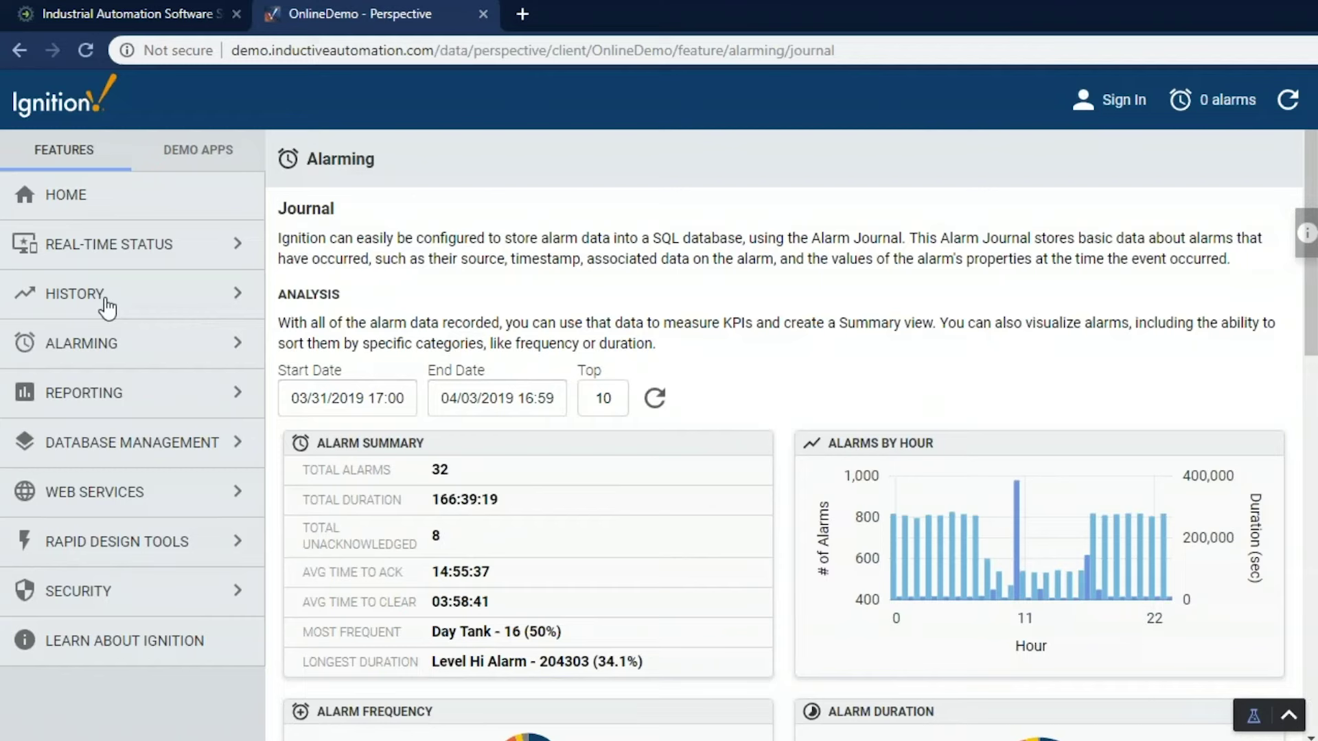
# Switch to the Inductive Automation website tab
pyautogui.click(142, 15)
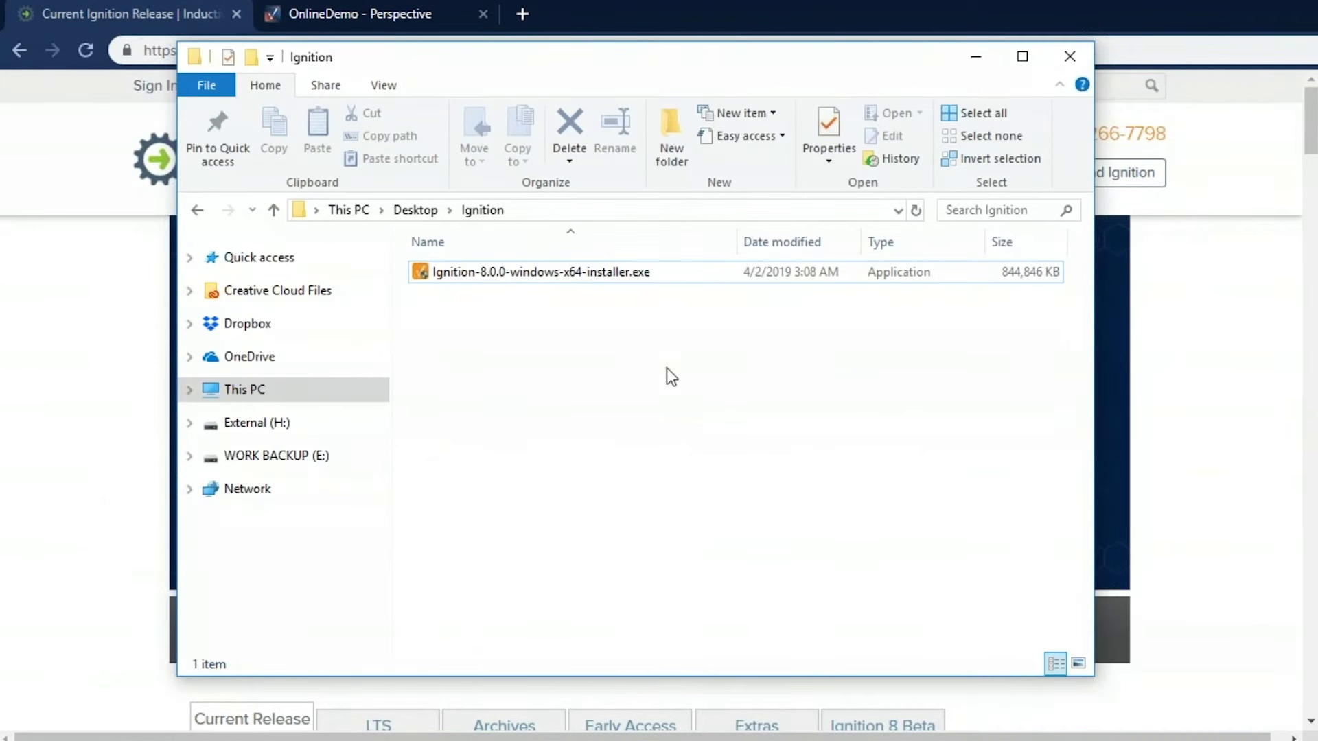
# Run Ignition-8.0.0-windows-x64-installer.exe with the default directory and mode through to Finish
pyautogui.doubleClick(569, 272)
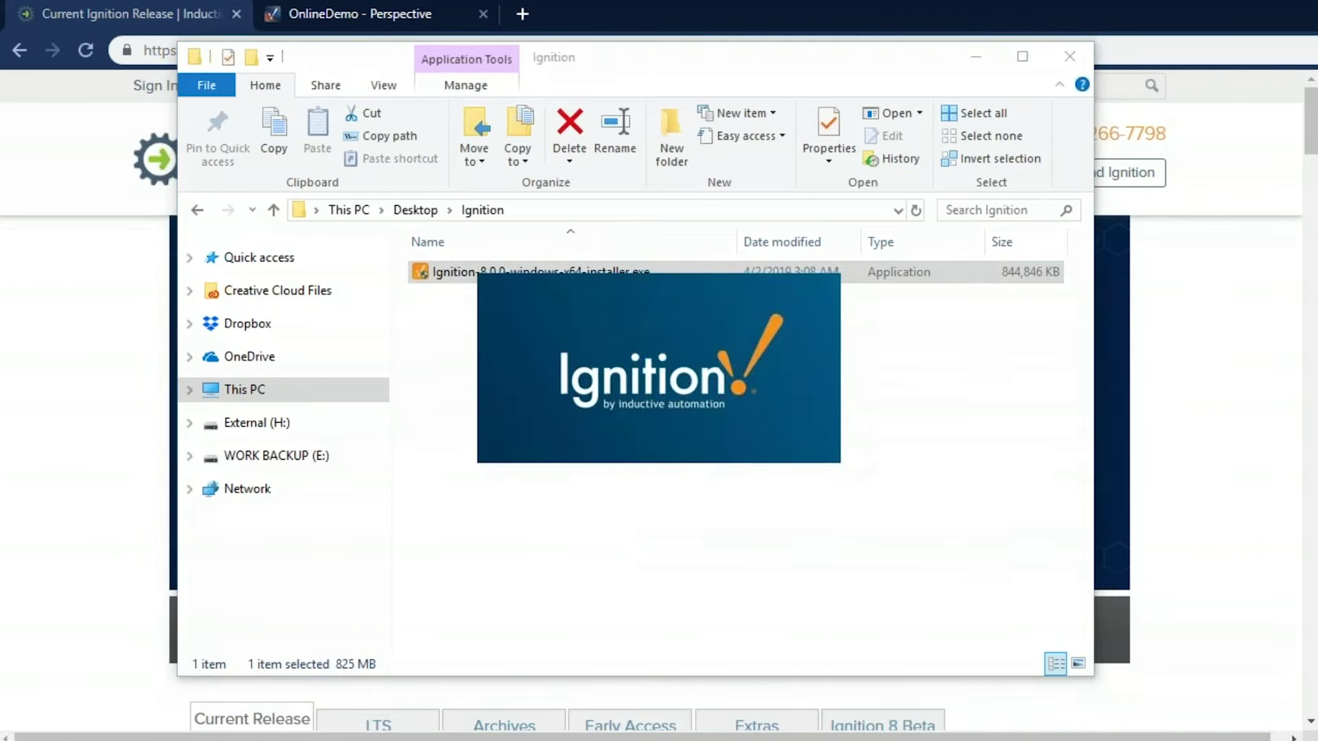
pyautogui.click(760, 567)
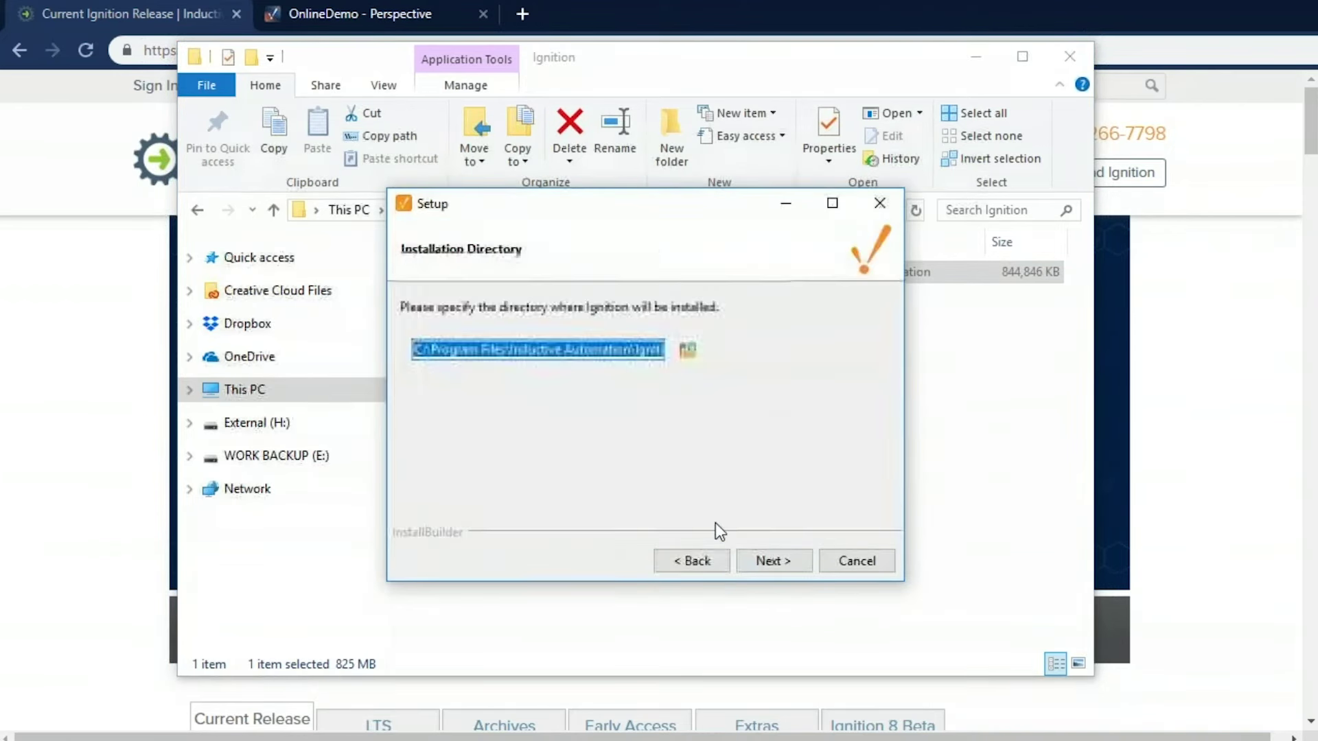
pyautogui.click(769, 561)
pyautogui.click(791, 571)
pyautogui.click(789, 570)
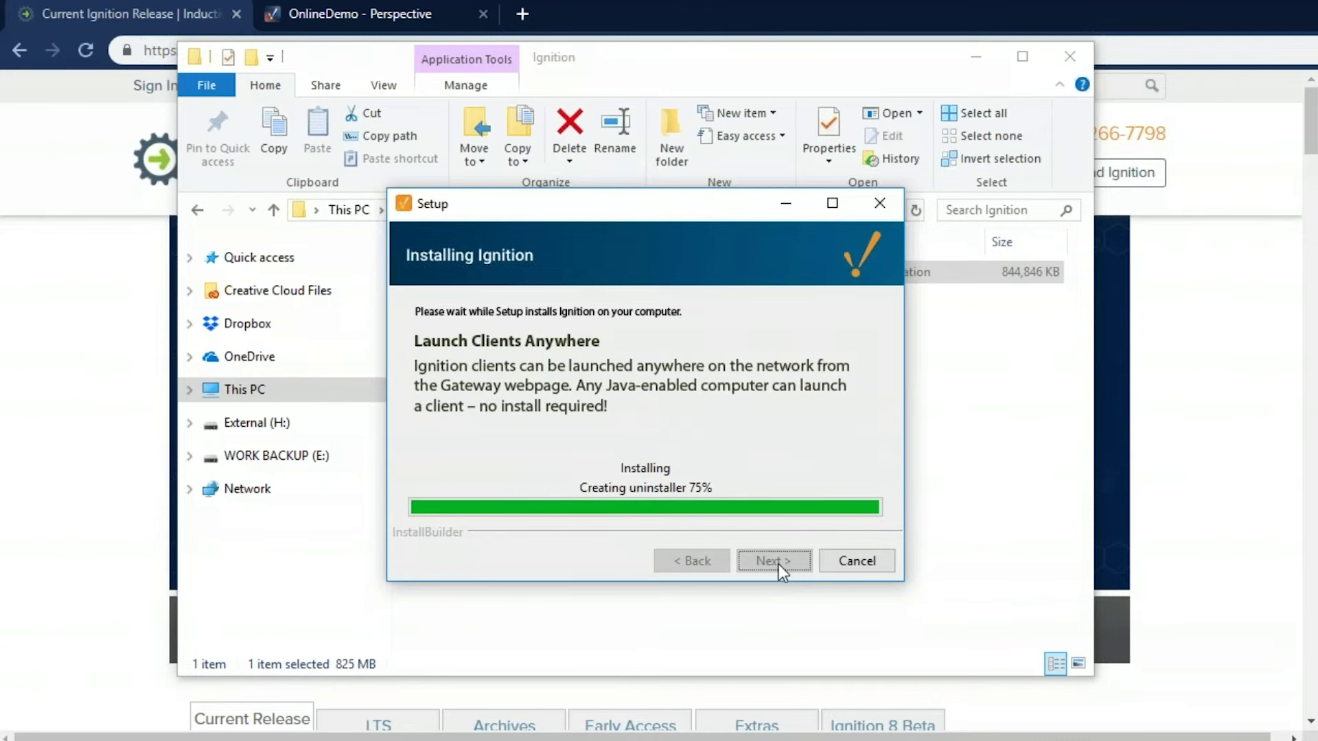
pyautogui.click(775, 561)
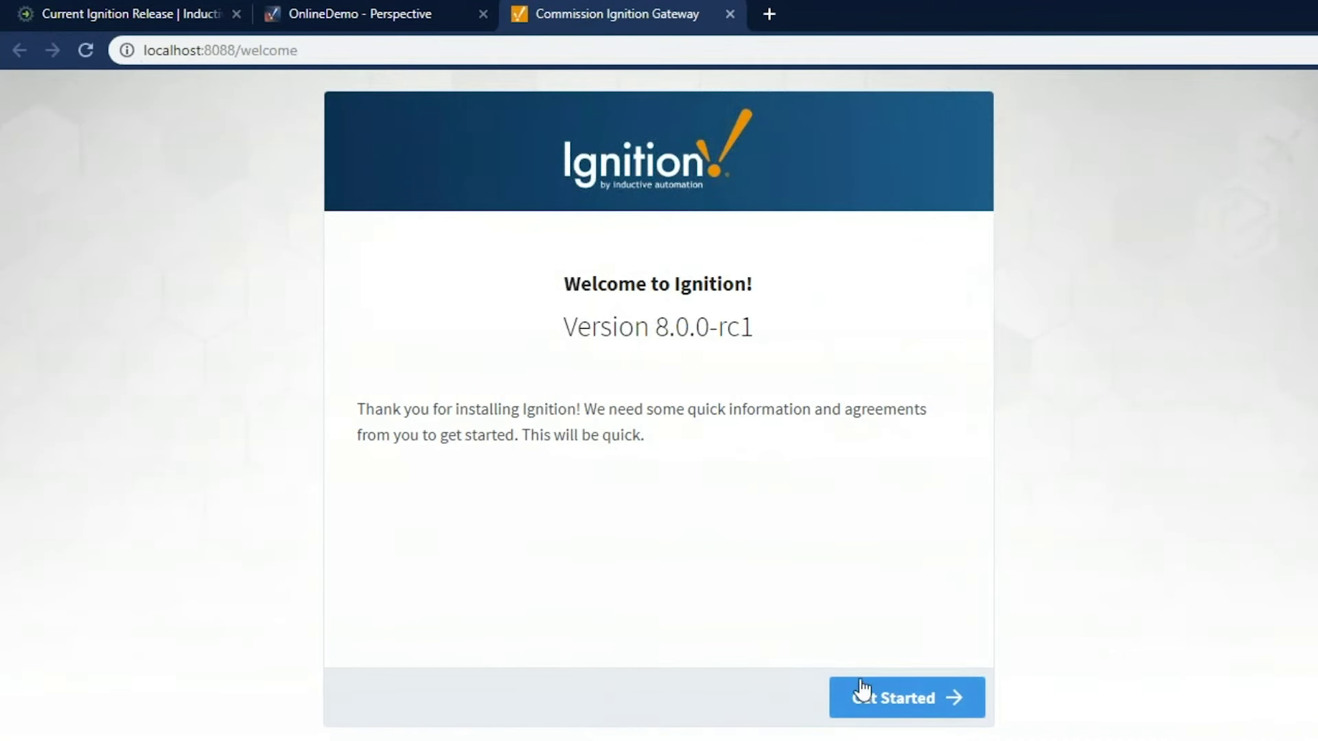
# Accept the Ignition licence terms and create the Gateway administrator account
pyautogui.click(858, 693)
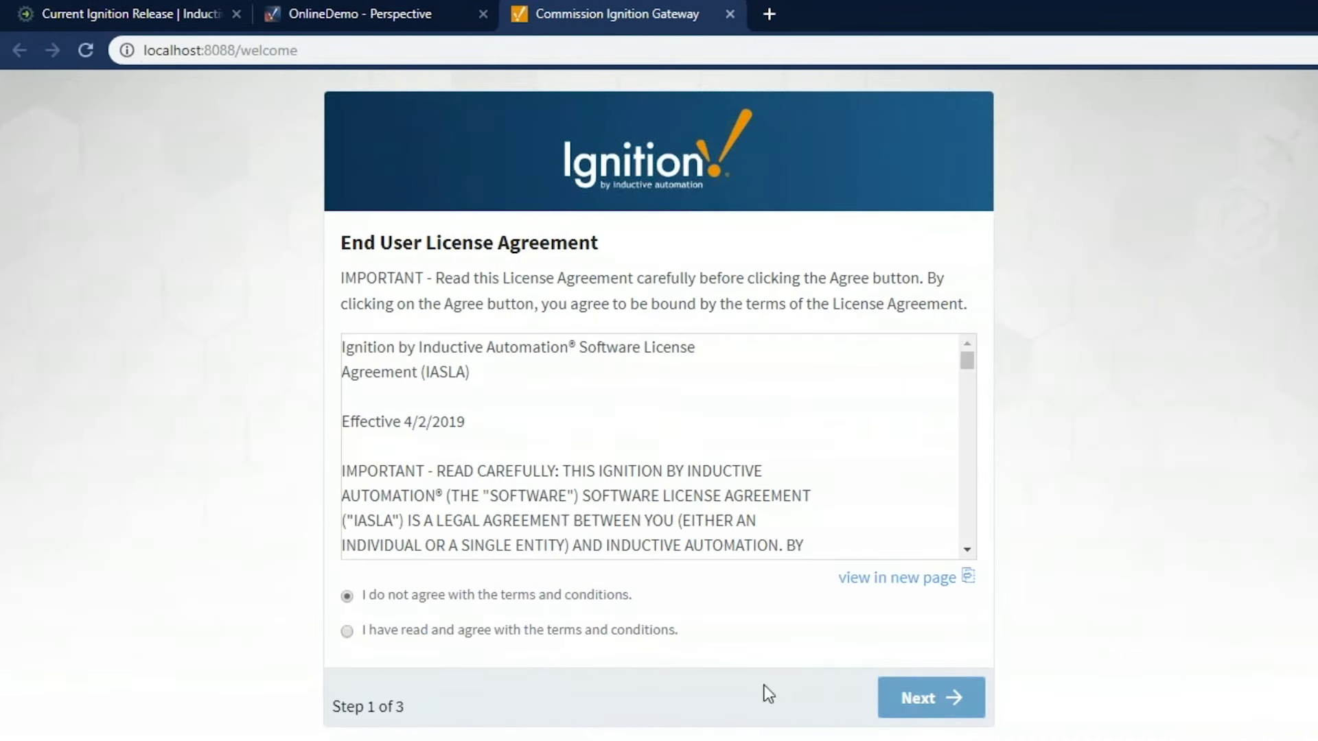
pyautogui.click(464, 633)
pyautogui.click(932, 698)
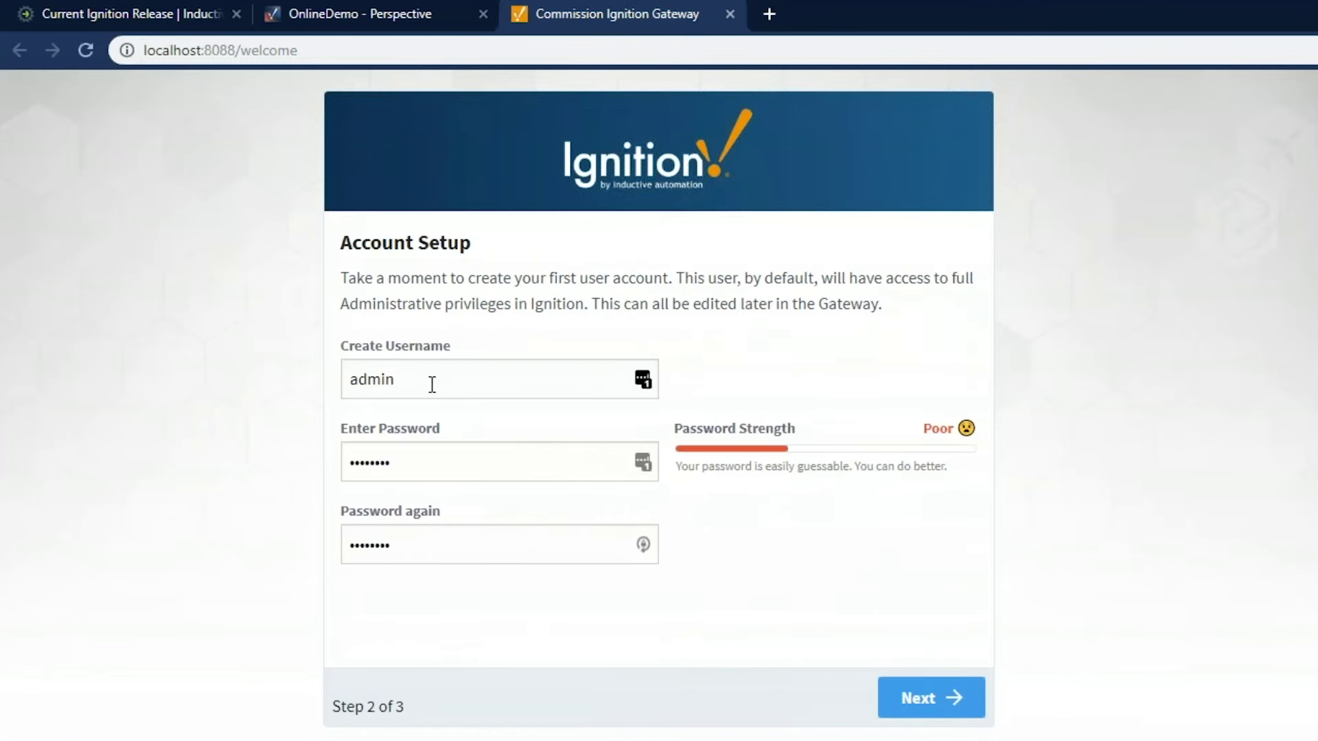
pyautogui.moveTo(430, 383); pyautogui.dragTo(314, 398)
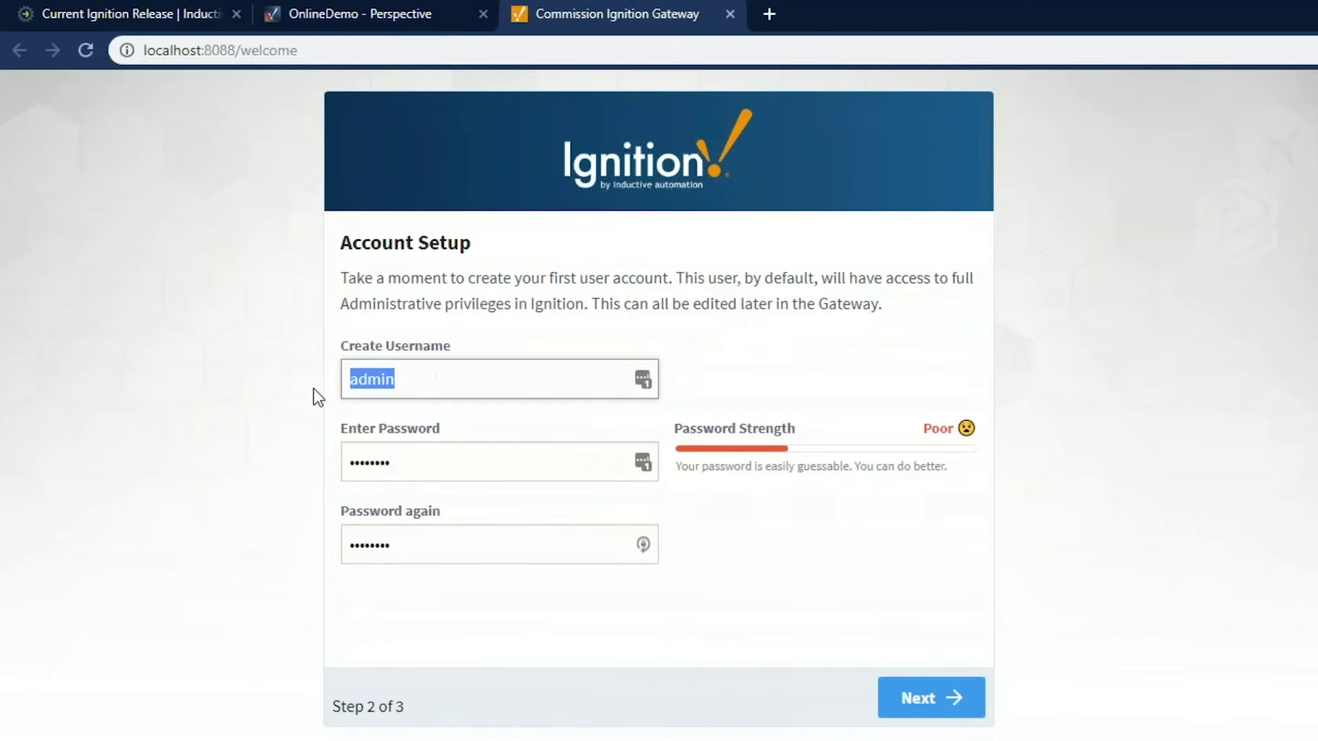
pyautogui.click(911, 700)
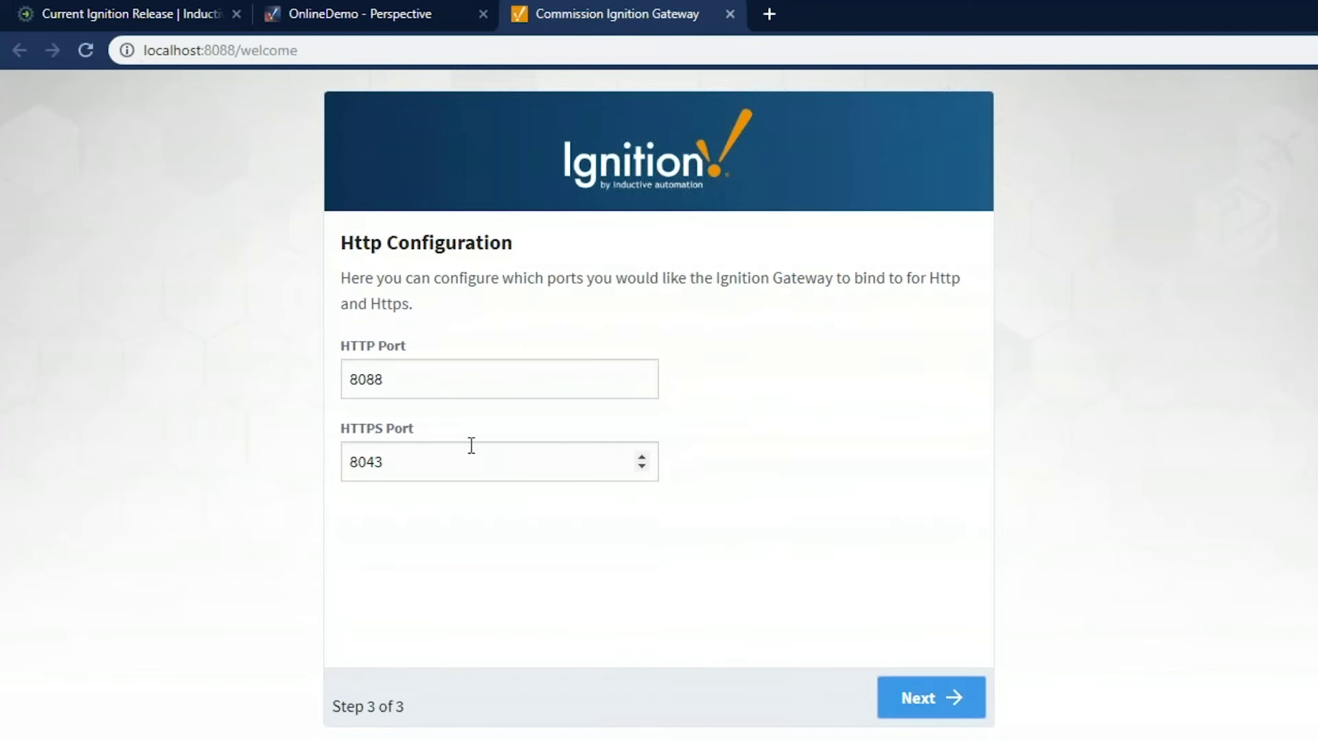
# Keep HTTP port 8088 and HTTPS port 8043, then start the Gateway
pyautogui.moveTo(404, 379); pyautogui.dragTo(321, 370)
pyautogui.click(412, 464)
pyautogui.doubleClick(411, 465)
pyautogui.click(561, 582)
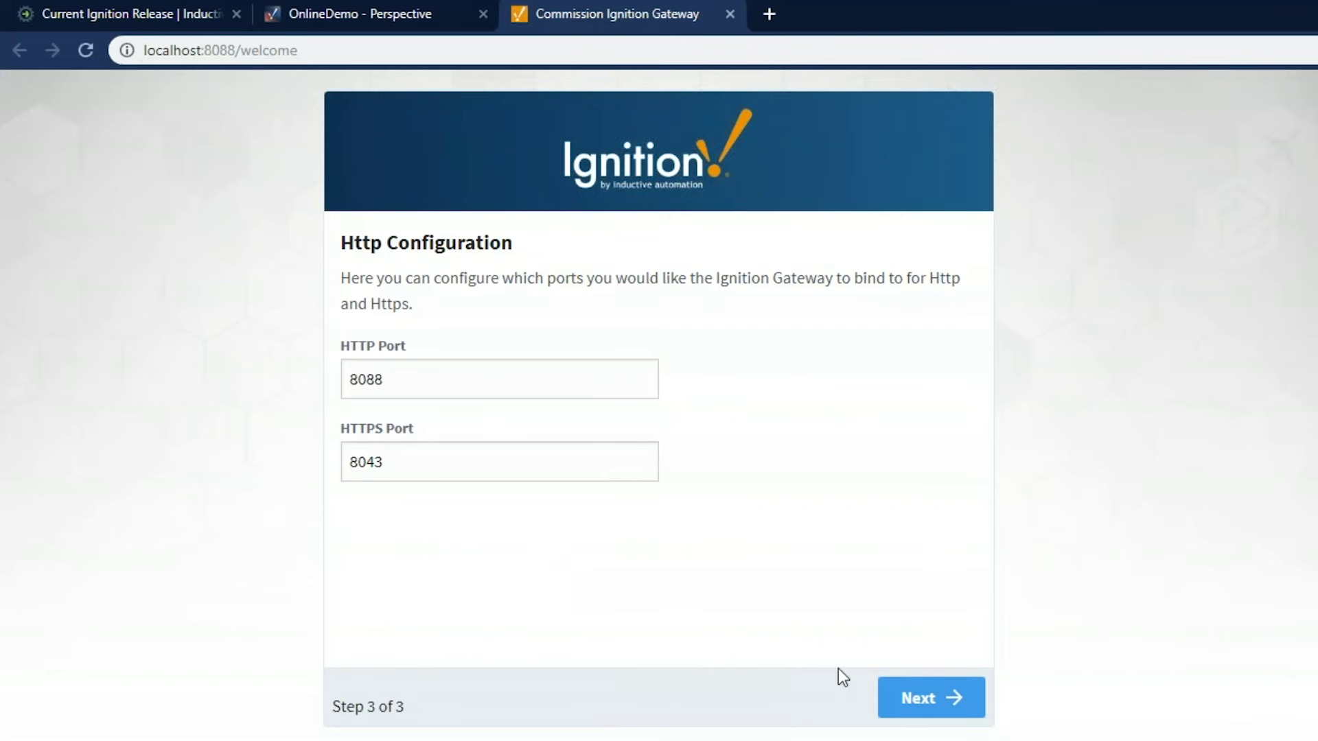
pyautogui.click(913, 707)
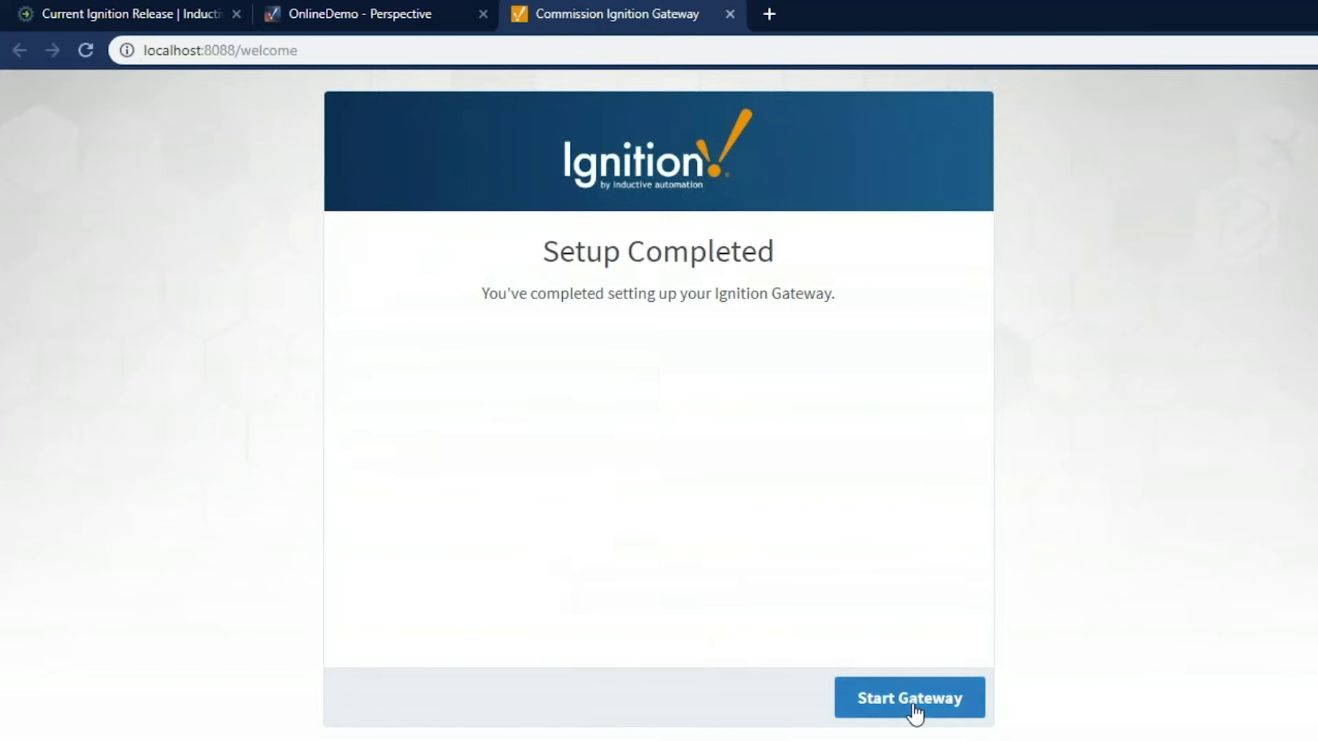
pyautogui.click(910, 707)
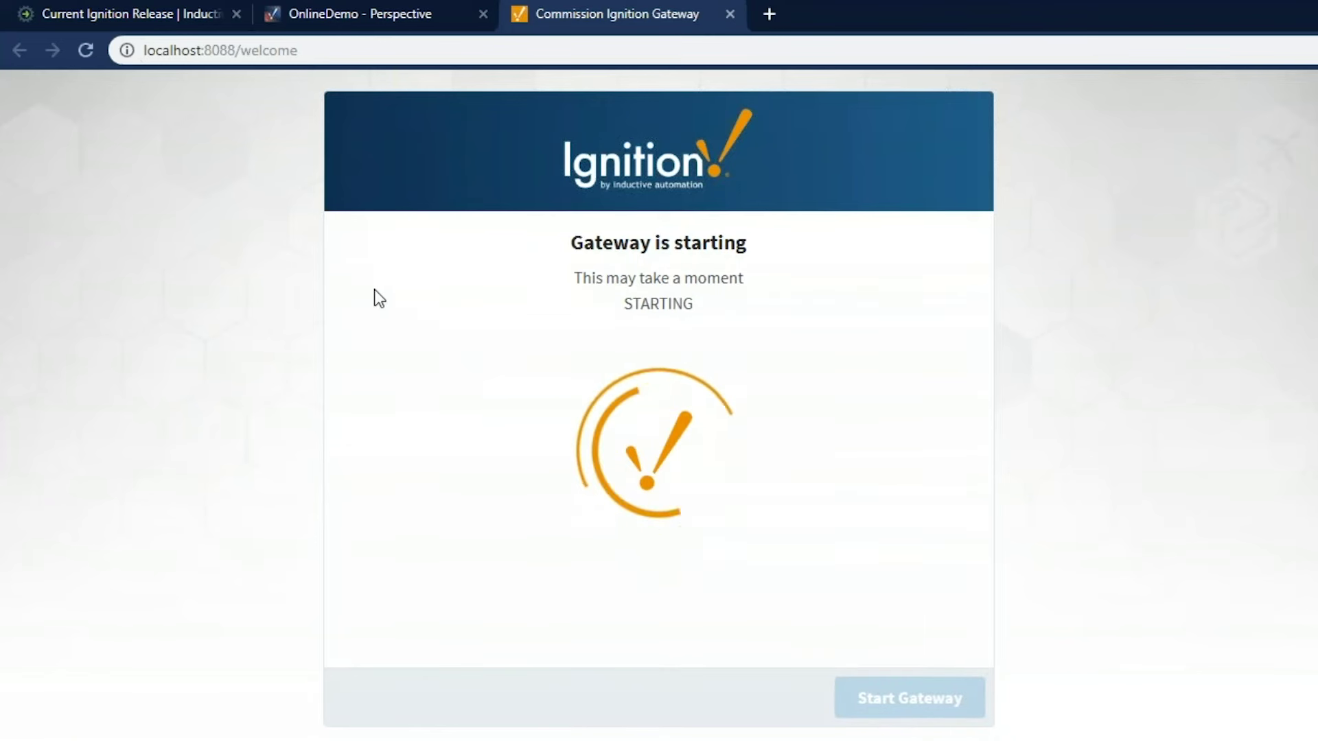
# Highlight and then deselect the localhost:8088 address while the Gateway finishes starting
pyautogui.moveTo(236, 50); pyautogui.dragTo(144, 51)
pyautogui.click(217, 150)
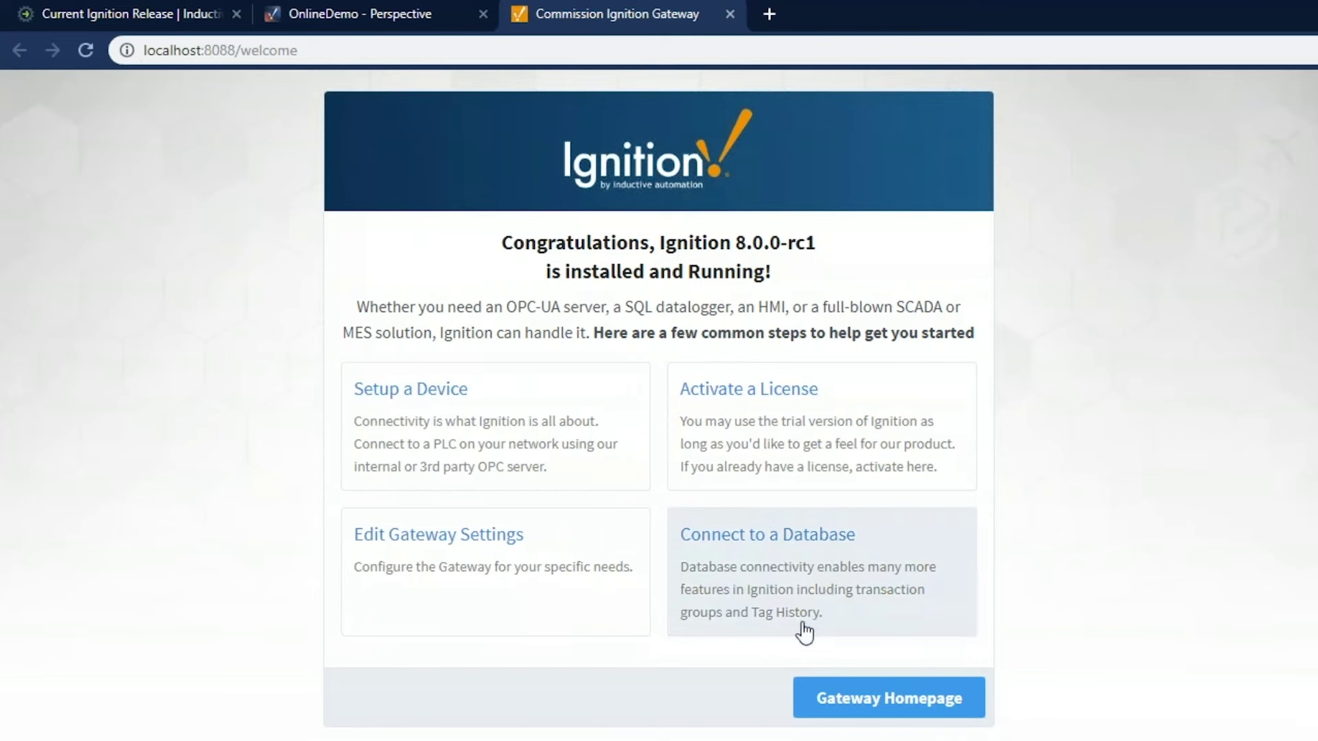
# Sign in to the Gateway Config section and open the OPC Connections page
pyautogui.click(858, 699)
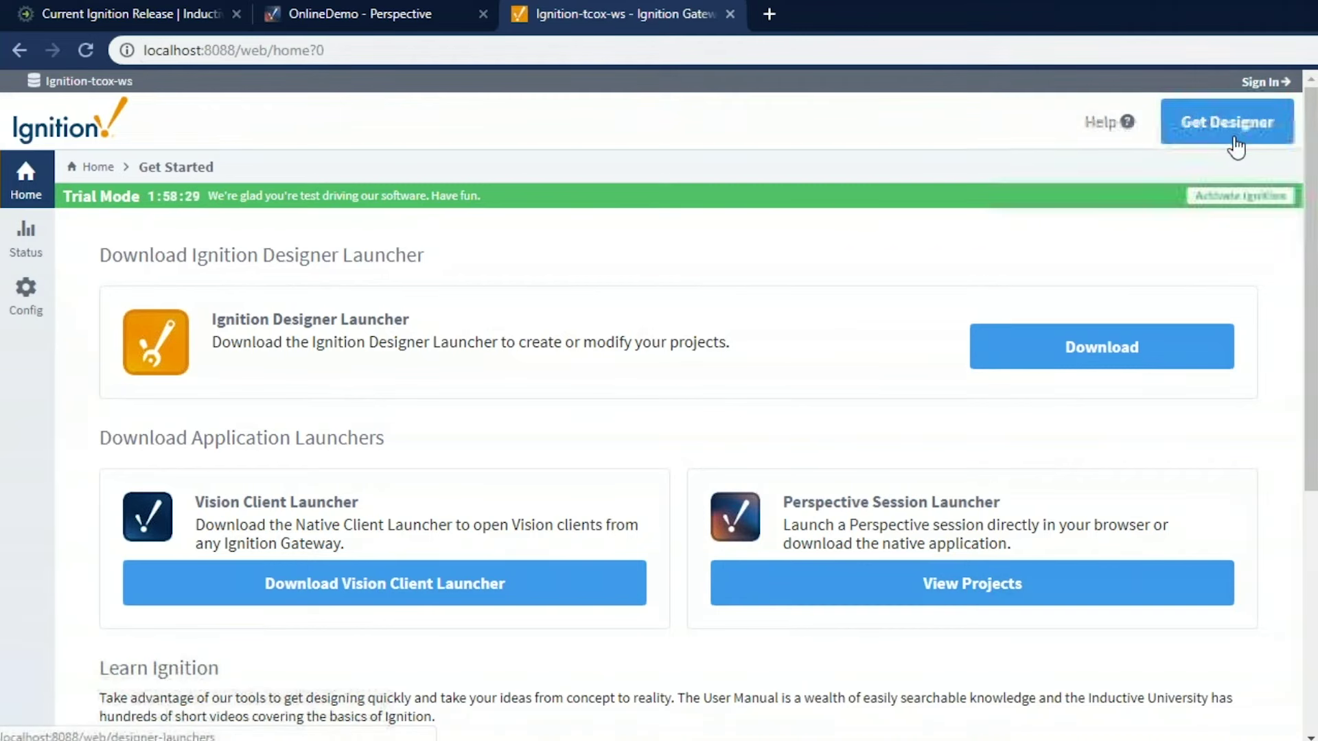
pyautogui.click(27, 304)
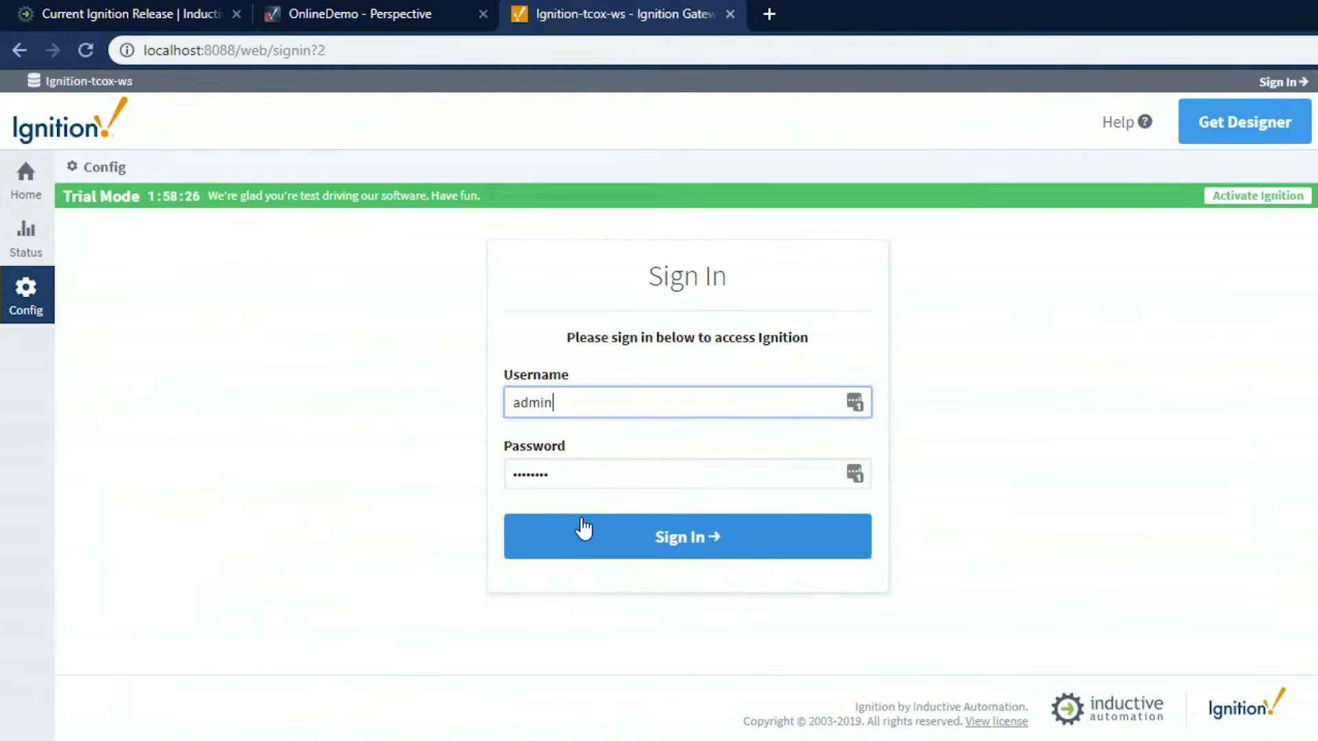
pyautogui.click(655, 542)
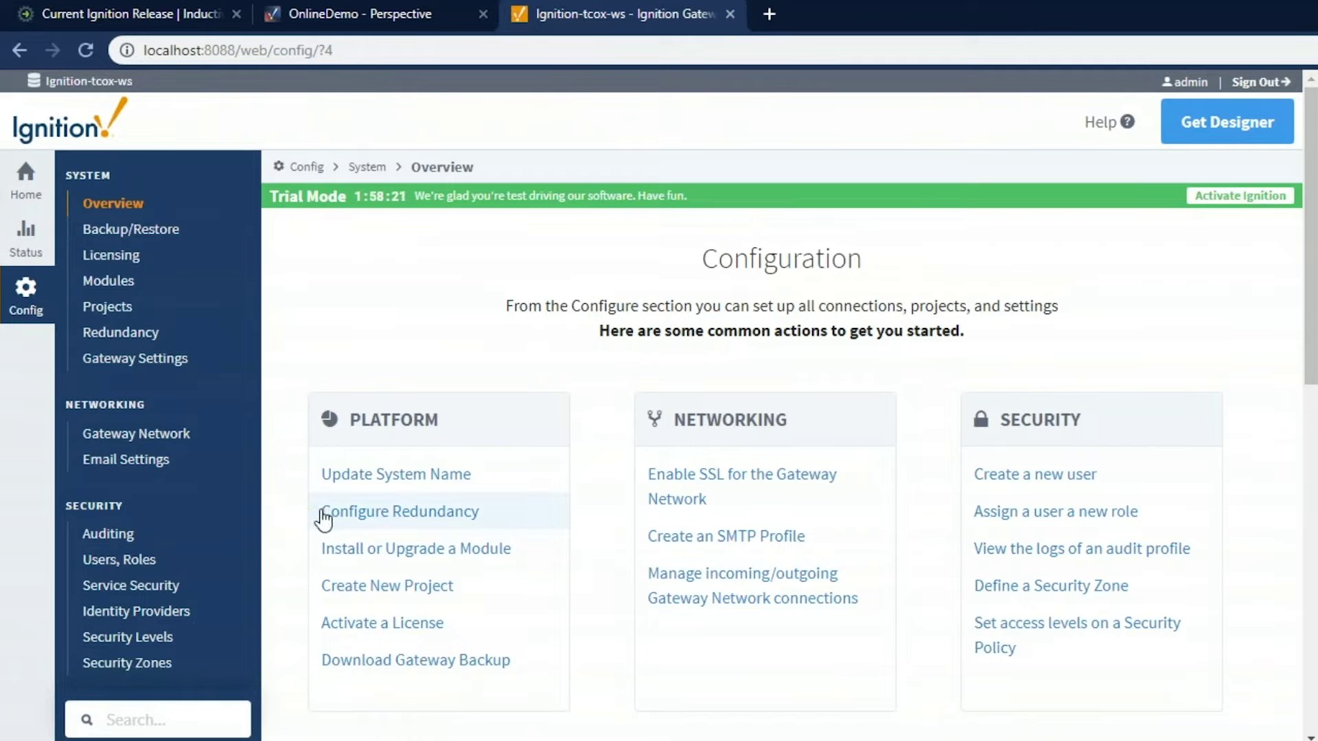
pyautogui.scroll(-5, 288, 529)
pyautogui.scroll(-8, 250, 534)
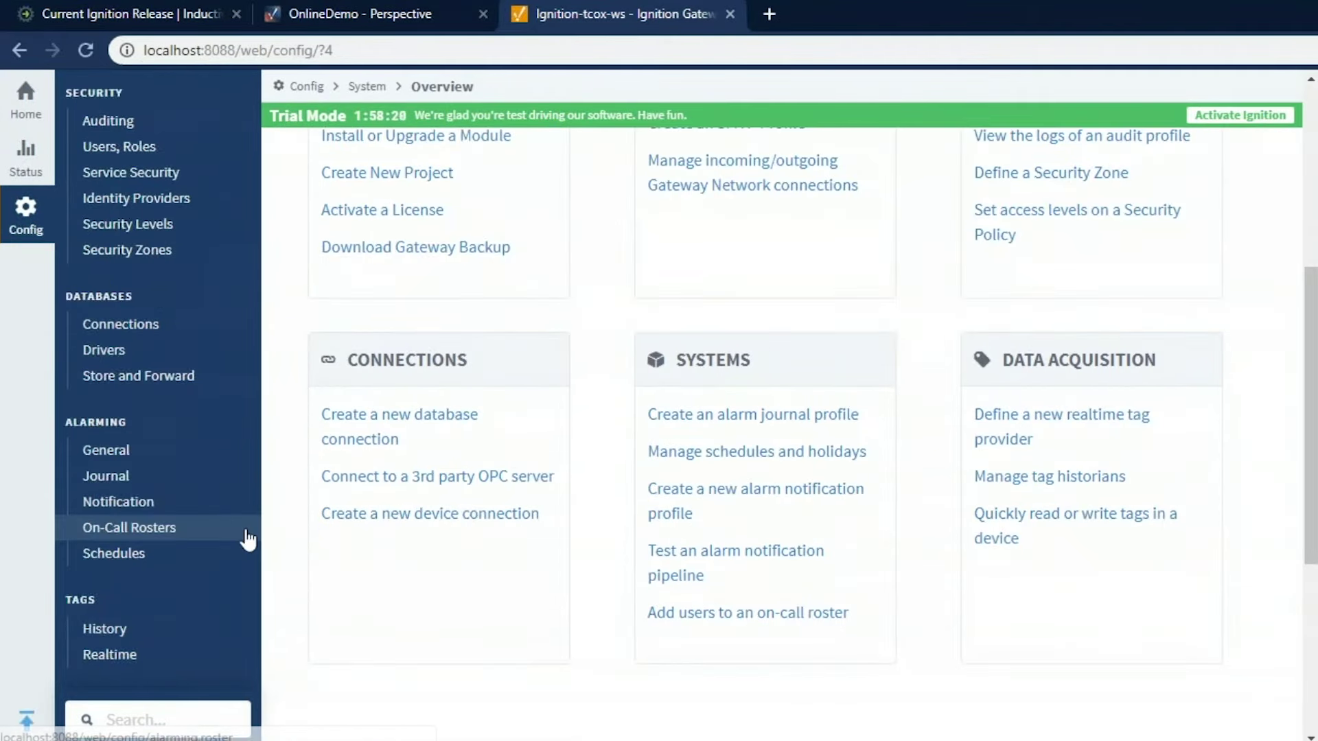
pyautogui.click(179, 525)
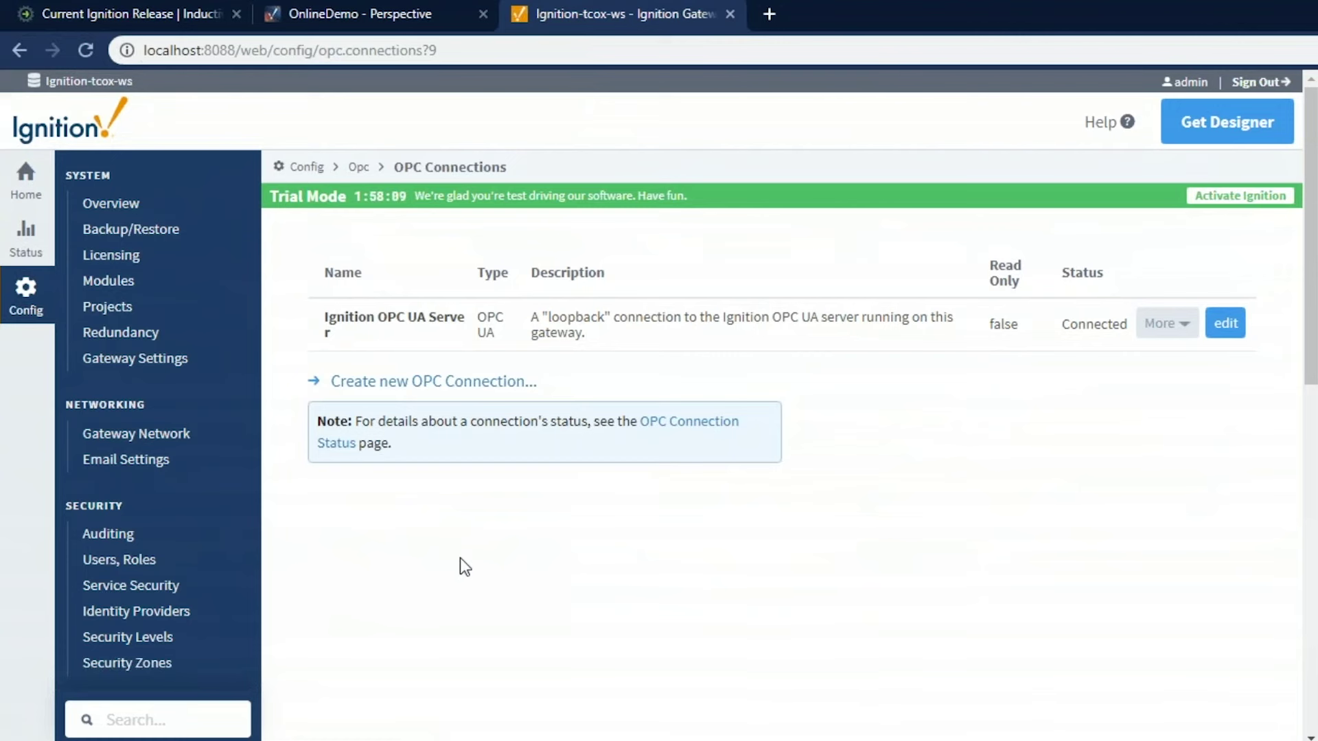
# Start a new OPC UA device connection using the Allen-Bradley MicroLogix driver
pyautogui.scroll(-5, 453, 555)
pyautogui.scroll(-3, 241, 570)
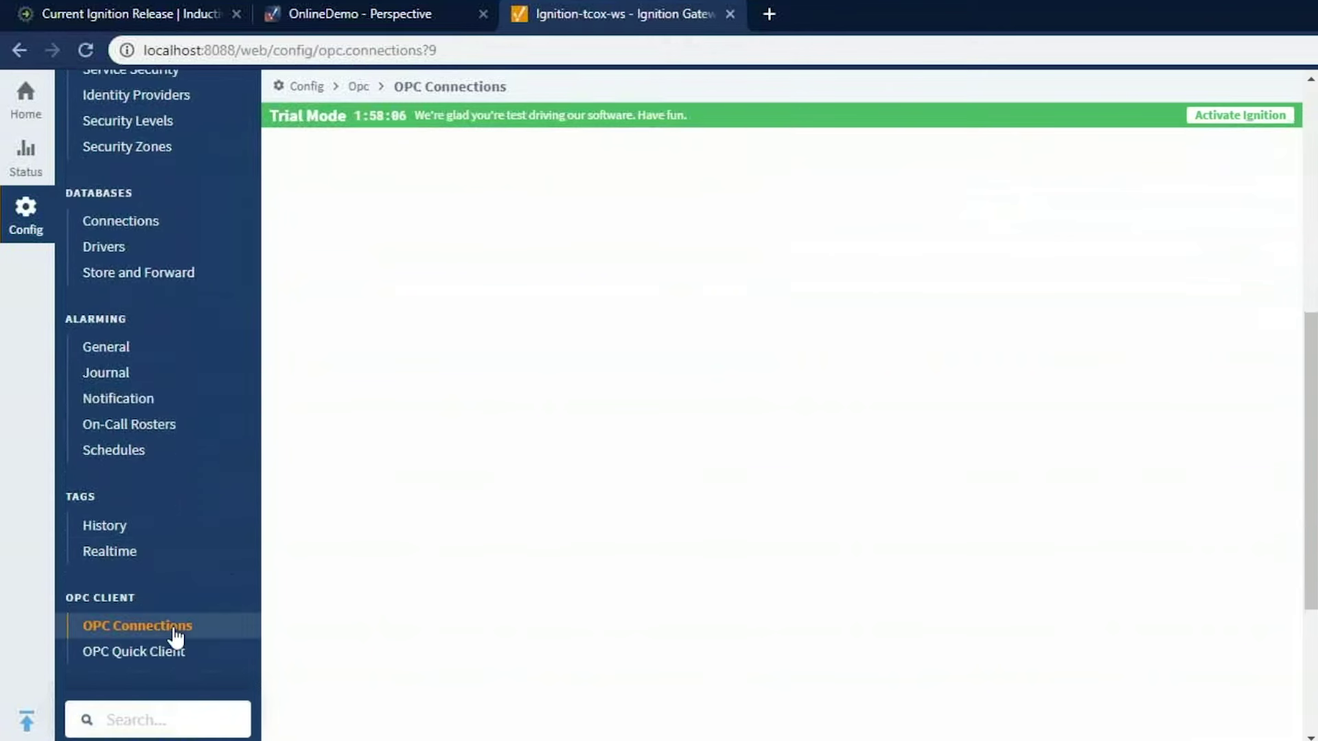
pyautogui.scroll(-3, 162, 652)
pyautogui.click(152, 521)
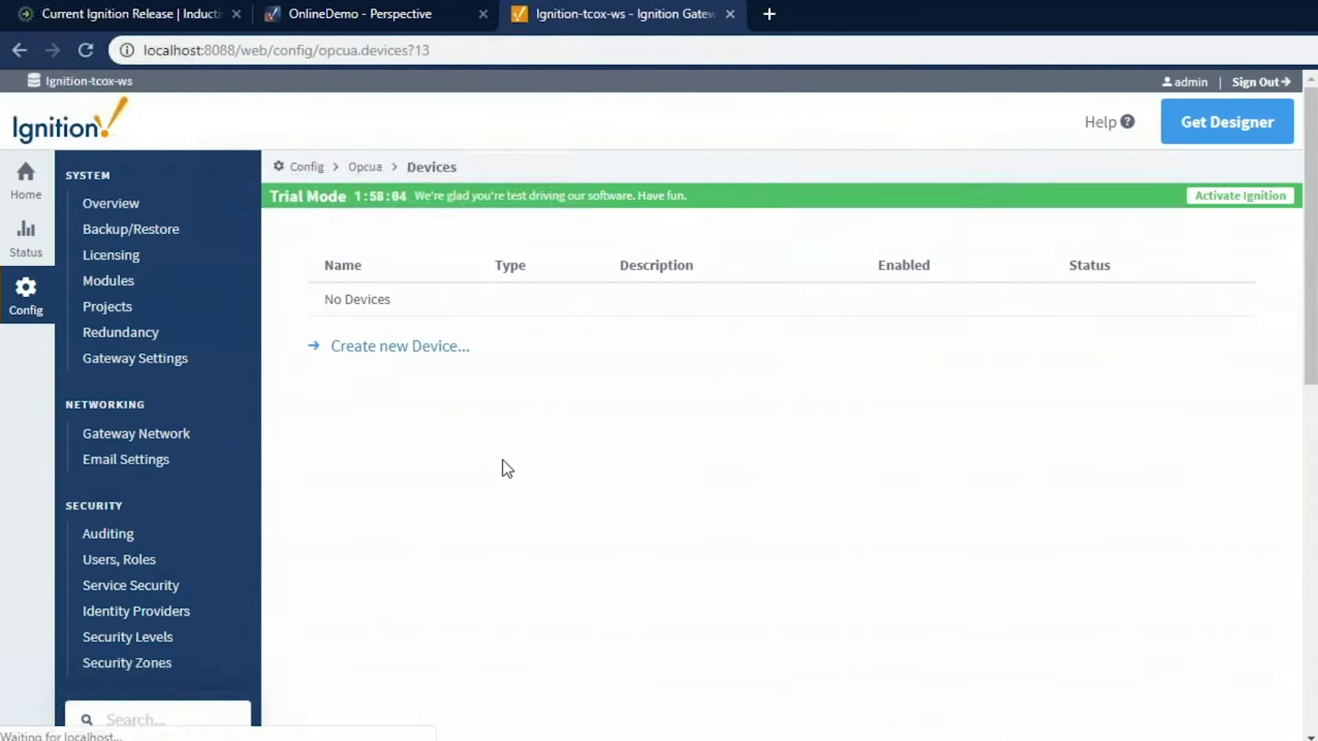
pyautogui.click(407, 349)
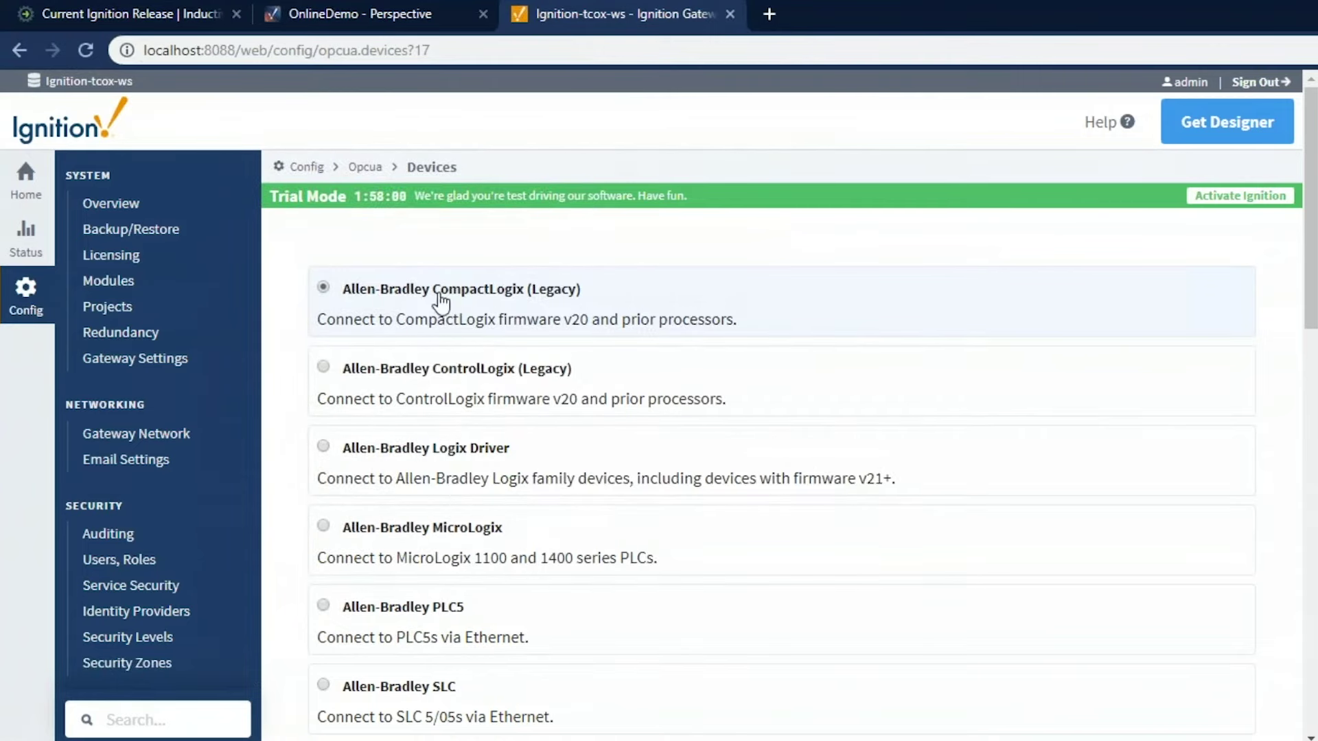
pyautogui.scroll(-5, 437, 559)
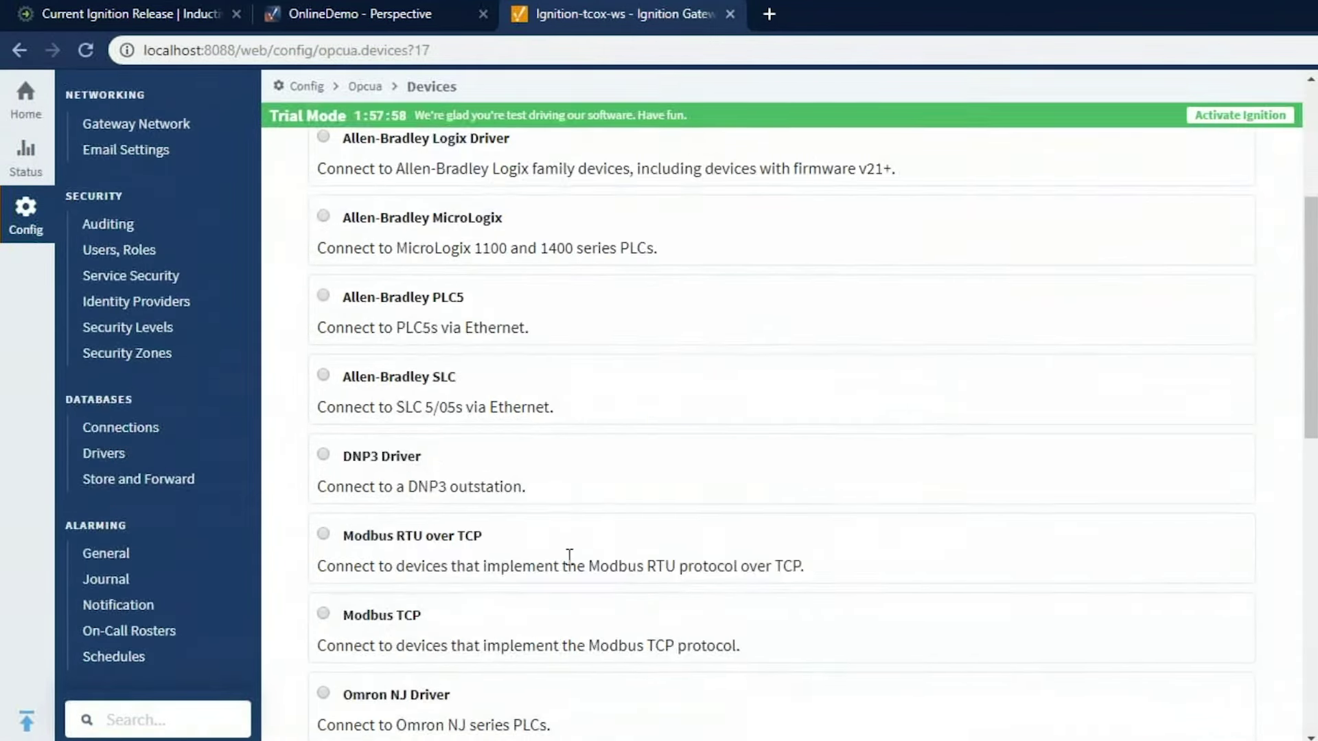
pyautogui.scroll(-5, 569, 557)
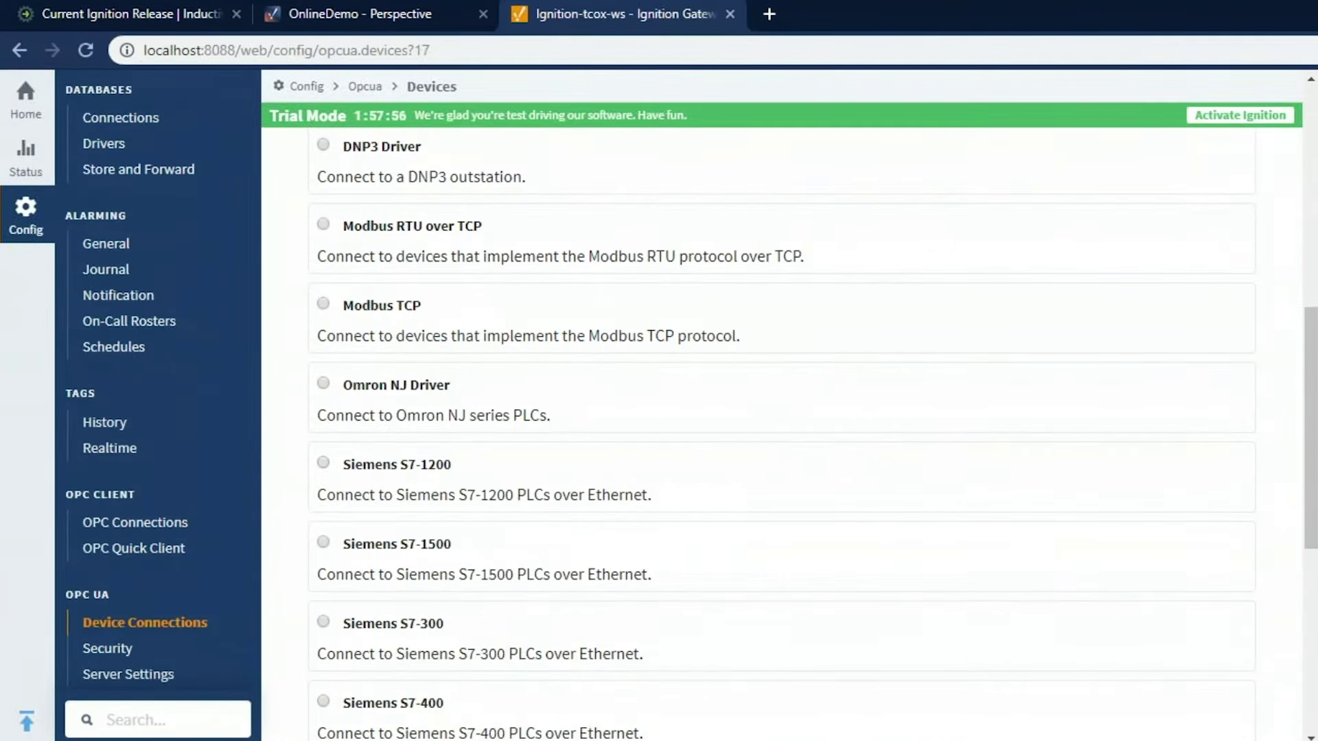
pyautogui.scroll(-7, 388, 374)
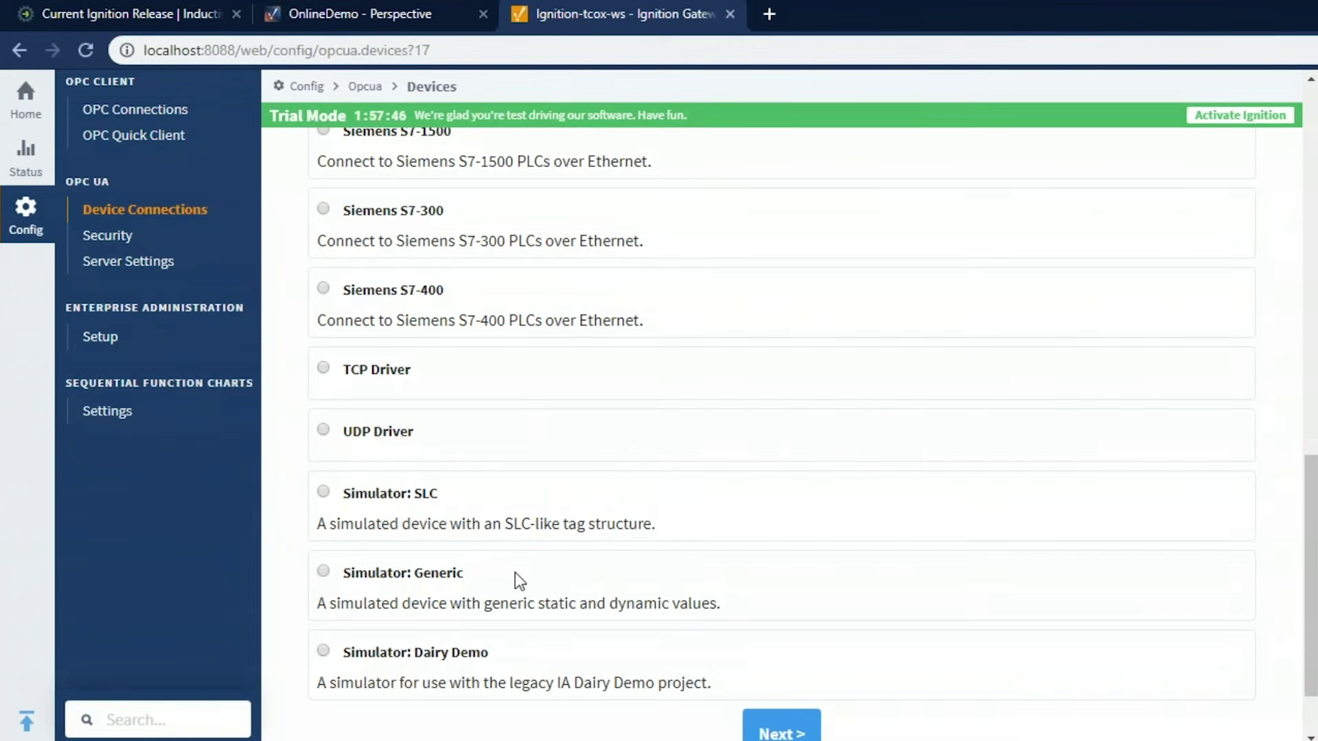
pyautogui.scroll(7, 515, 573)
pyautogui.scroll(5, 514, 573)
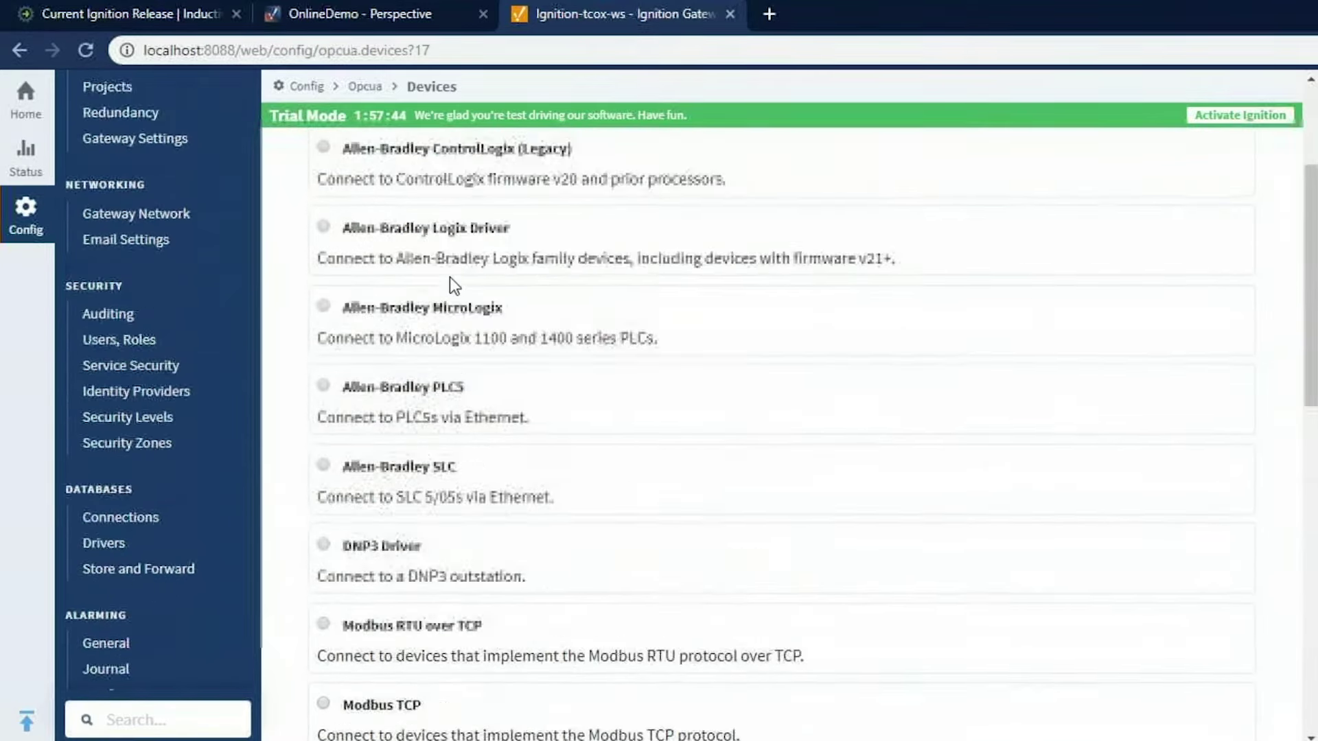
pyautogui.click(443, 333)
pyautogui.scroll(-12, 443, 333)
pyautogui.click(772, 638)
# Name the device MLX with hostname 10.20.7.77 and create it
pyautogui.click(527, 334)
pyautogui.write('MLX')
pyautogui.press('Tab')
pyautogui.press('Tab')
pyautogui.press('Tab')
pyautogui.write('10.')
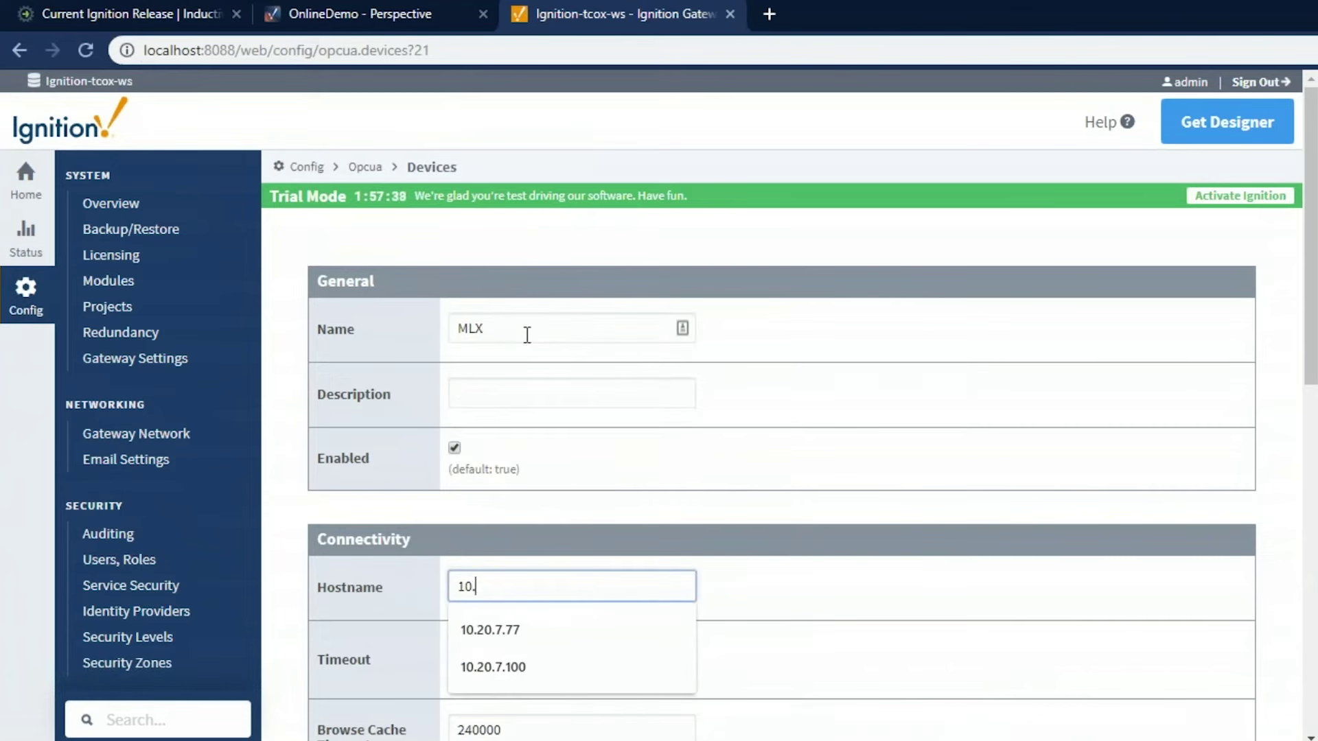
pyautogui.write('20.7.77')
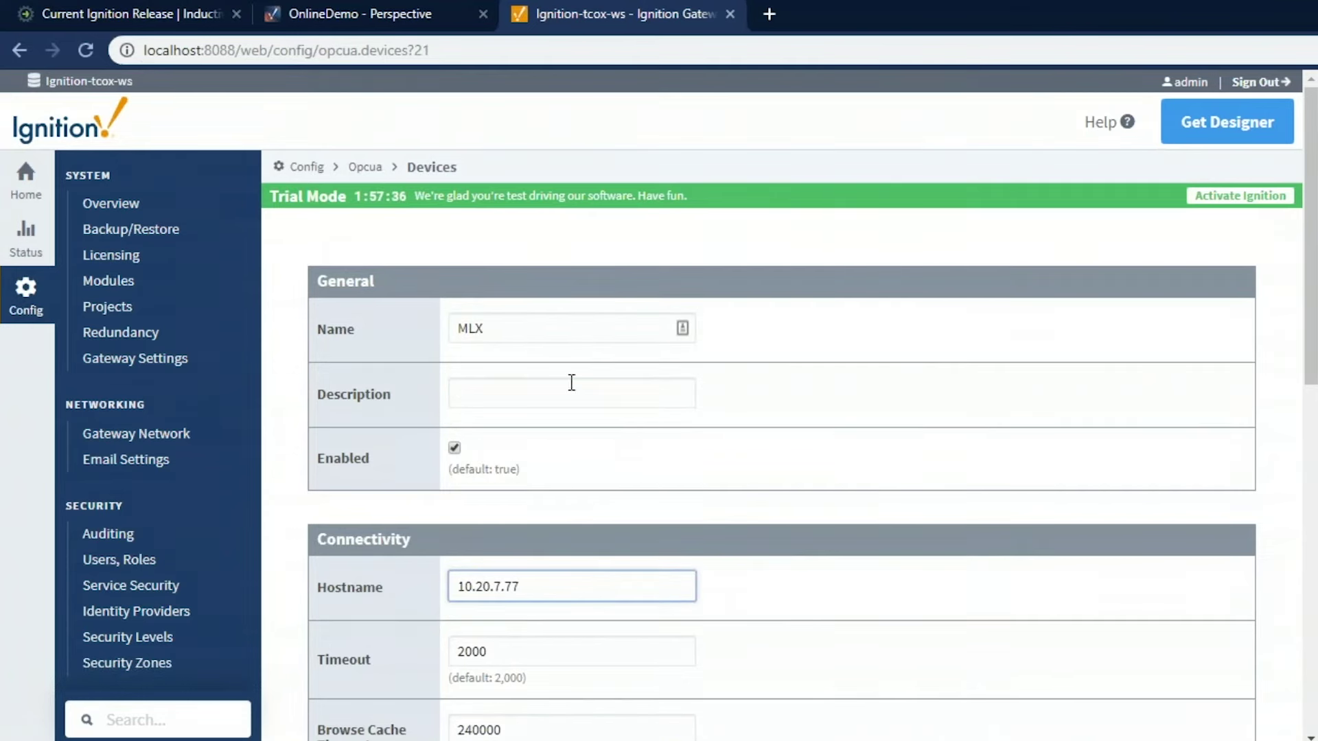
pyautogui.scroll(-15, 570, 383)
pyautogui.scroll(-2, 765, 167)
pyautogui.click(765, 168)
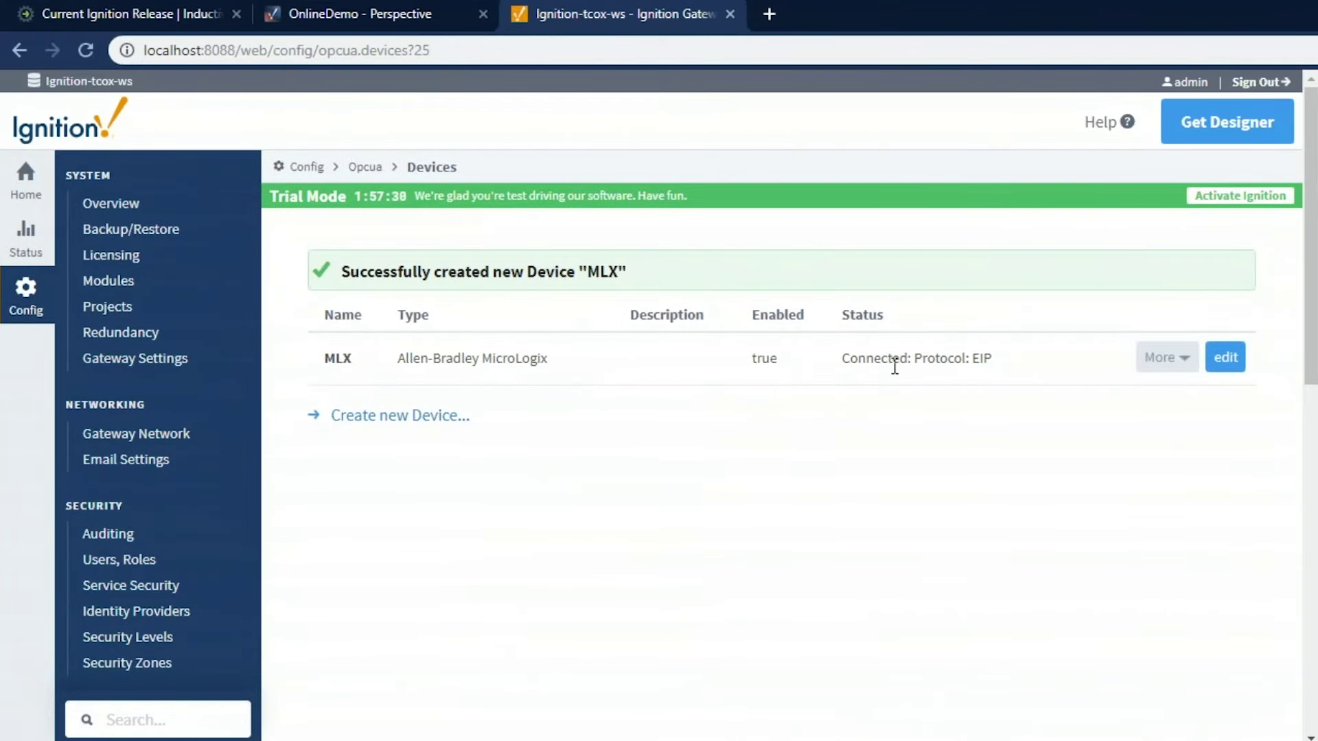
# Create a Simulator: Generic device connection named SIM
pyautogui.click(406, 427)
pyautogui.scroll(-15, 597, 508)
pyautogui.click(409, 584)
pyautogui.click(797, 729)
pyautogui.click(571, 331)
pyautogui.write('SIM')
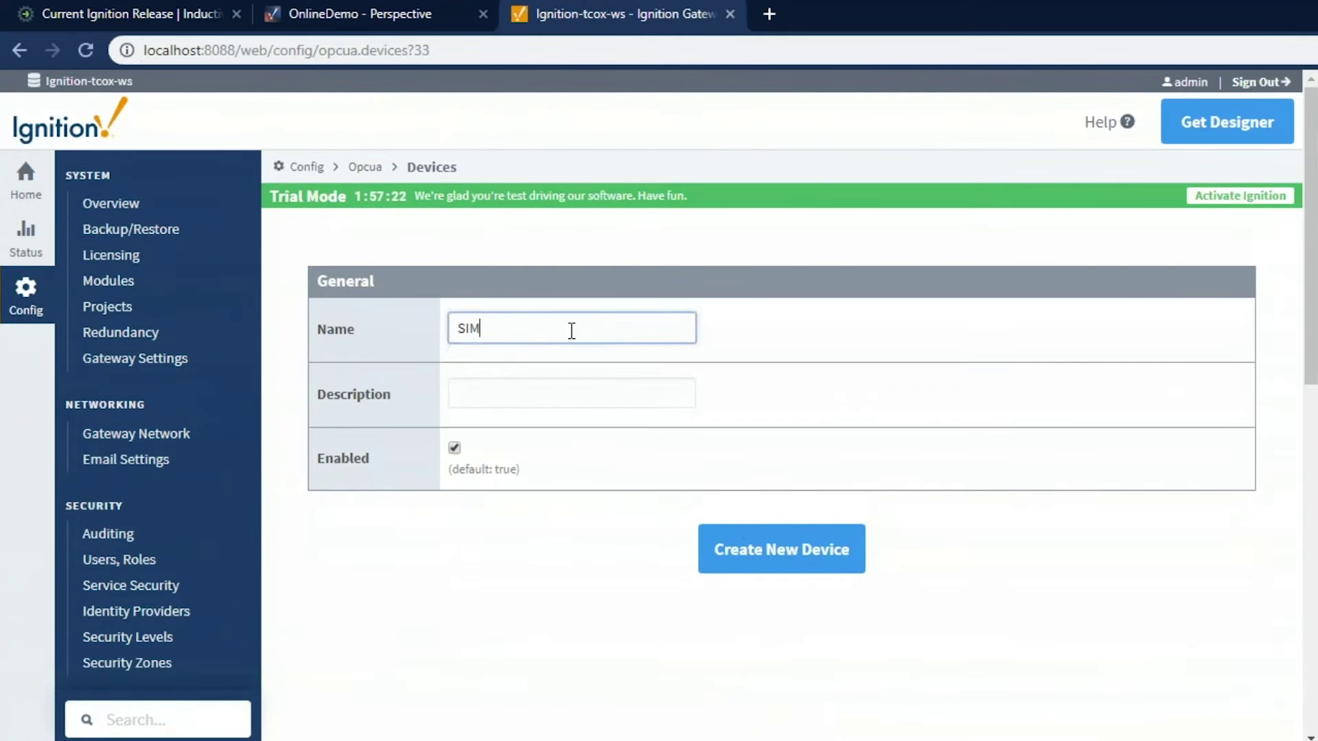
pyautogui.press('Tab')
pyautogui.click(757, 547)
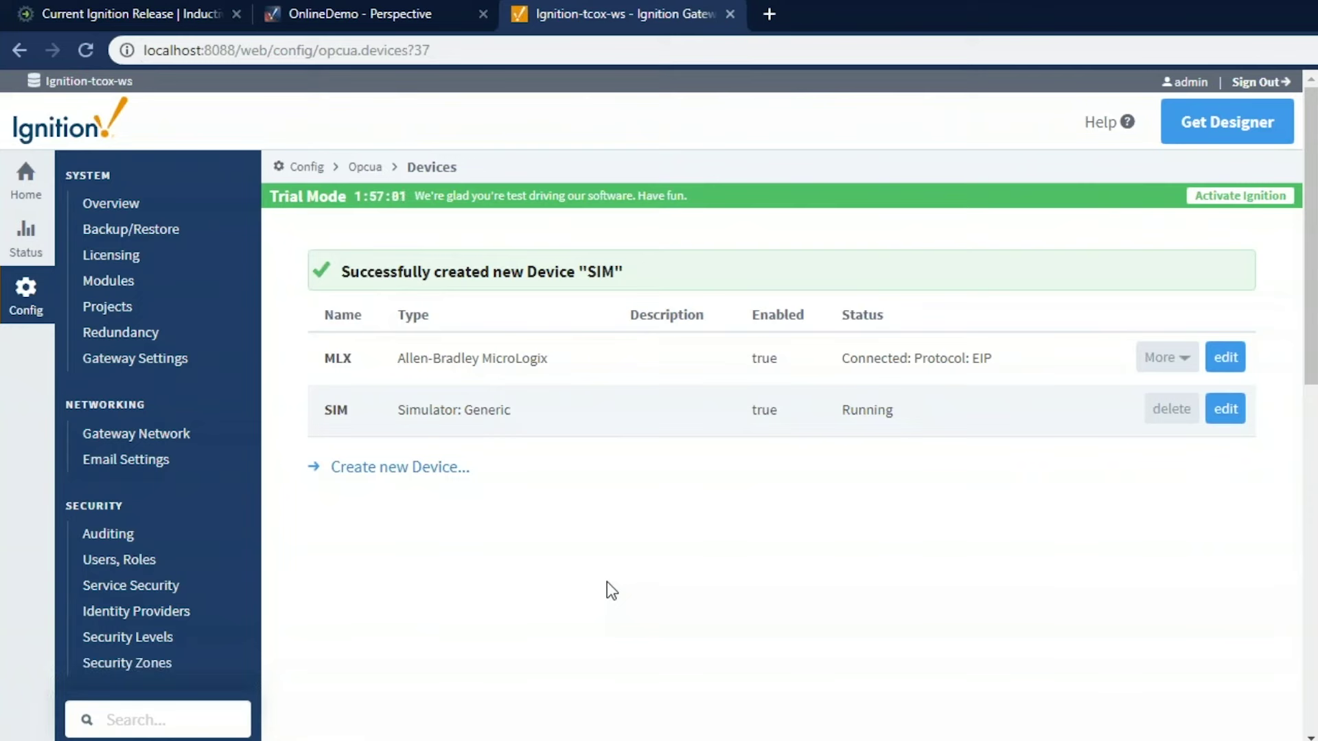
pyautogui.scroll(-3, 607, 582)
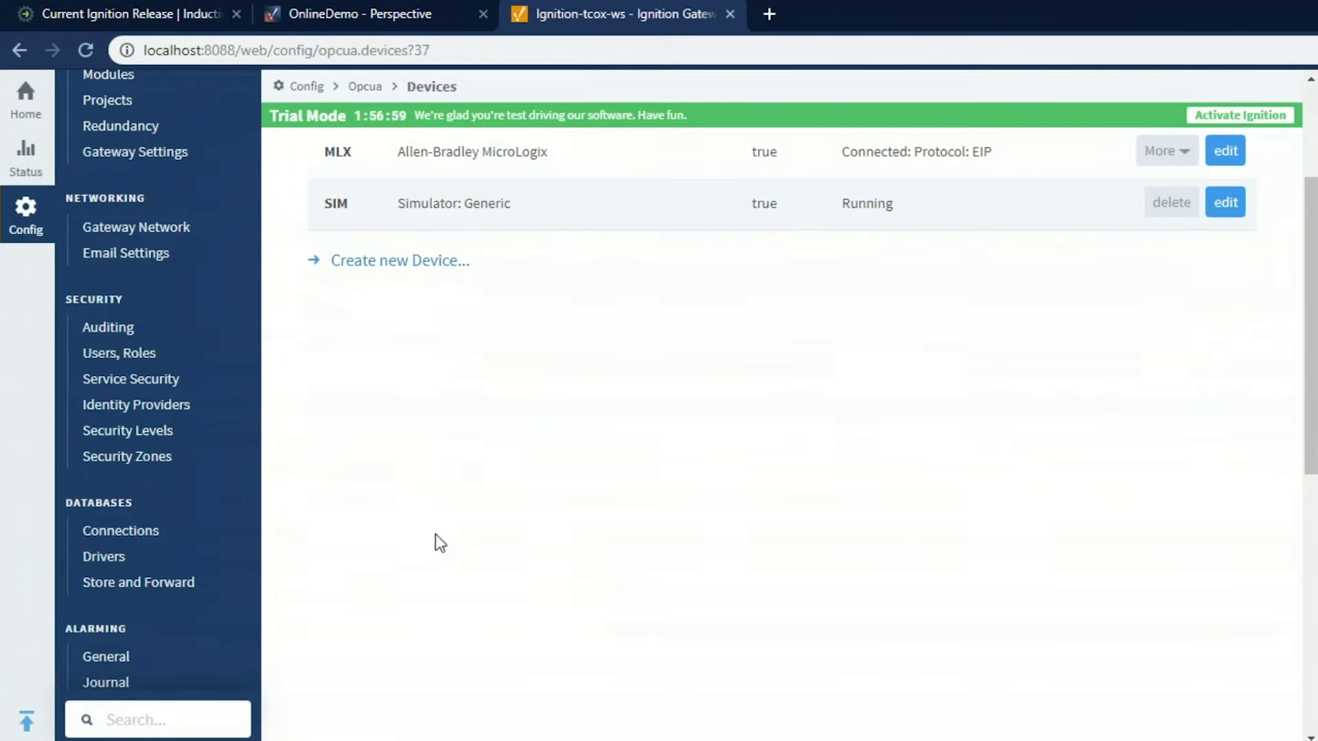
pyautogui.moveTo(89, 503); pyautogui.dragTo(156, 503)
# Under Databases > Connections, start a new connection with the Microsoft SQLServer JDBC driver
pyautogui.click(172, 538)
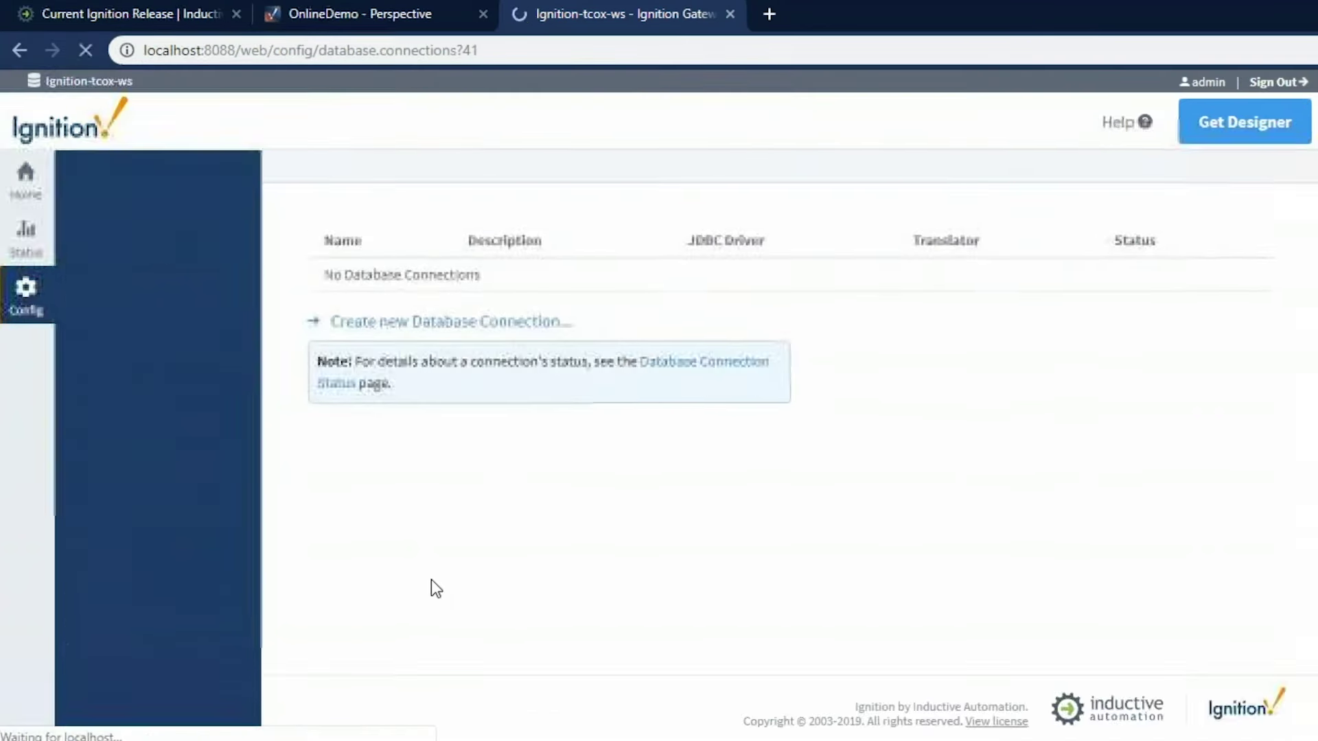
pyautogui.click(432, 354)
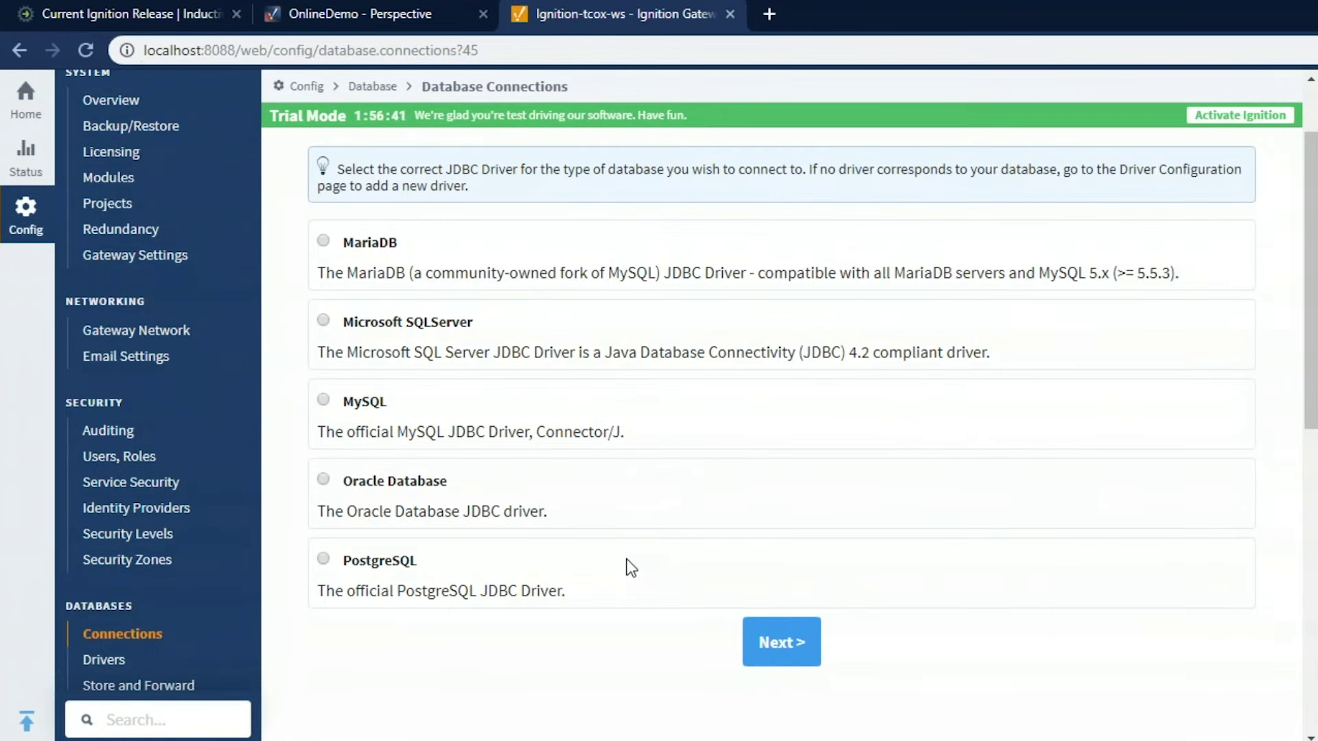
pyautogui.click(374, 328)
pyautogui.click(778, 643)
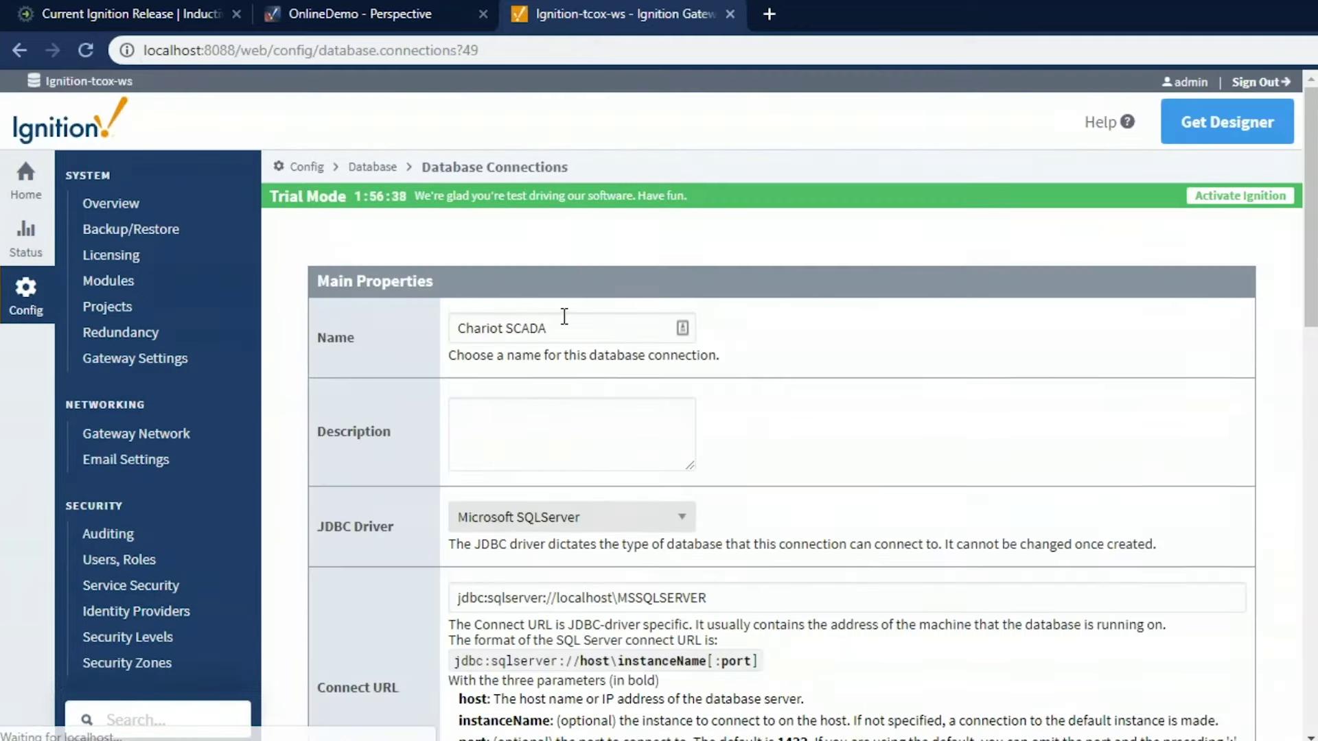
# Name the connection DB and set its Connect URL to jdbc:sqlserver://localhost\SQLEXPRESS
pyautogui.moveTo(565, 323); pyautogui.dragTo(302, 317)
pyautogui.write('DB')
pyautogui.doubleClick(625, 599)
pyautogui.write('SQLE')
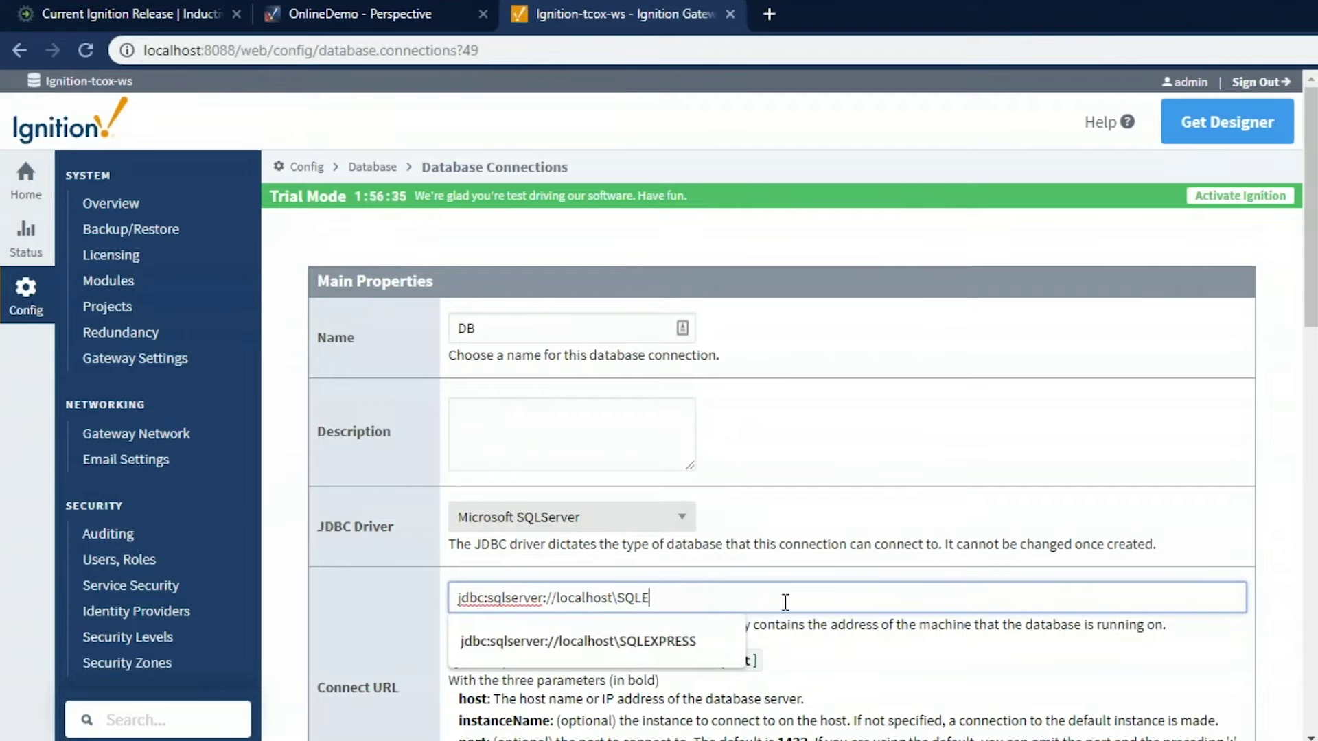
pyautogui.press('Down')
pyautogui.press('Tab')
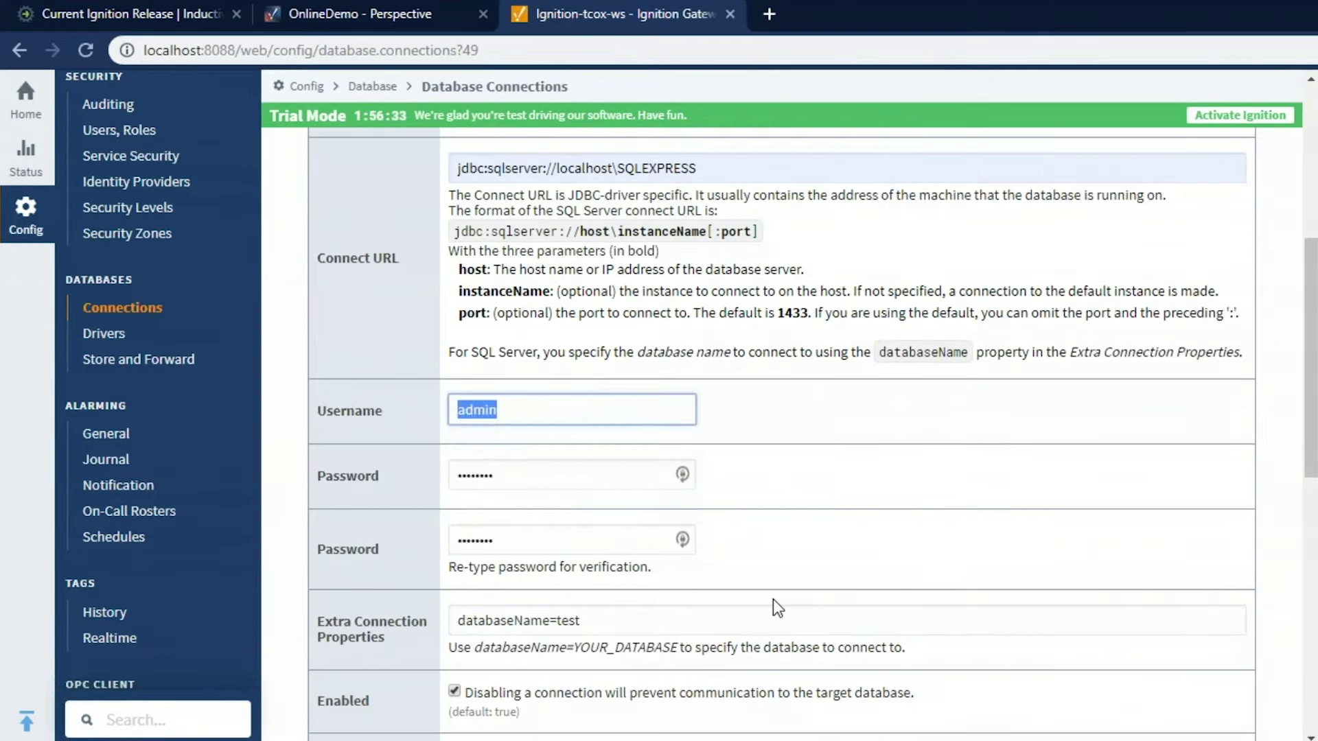
# Enter the SQL login username and its password, repeated in the confirmation field
pyautogui.write('ad')
pyautogui.press('Tab')
pyautogui.hotkey('shift', 'Tab')
pyautogui.write('a')
pyautogui.press('BackSpace')
pyautogui.write('sa')
pyautogui.press('Tab')
pyautogui.write('••••••')
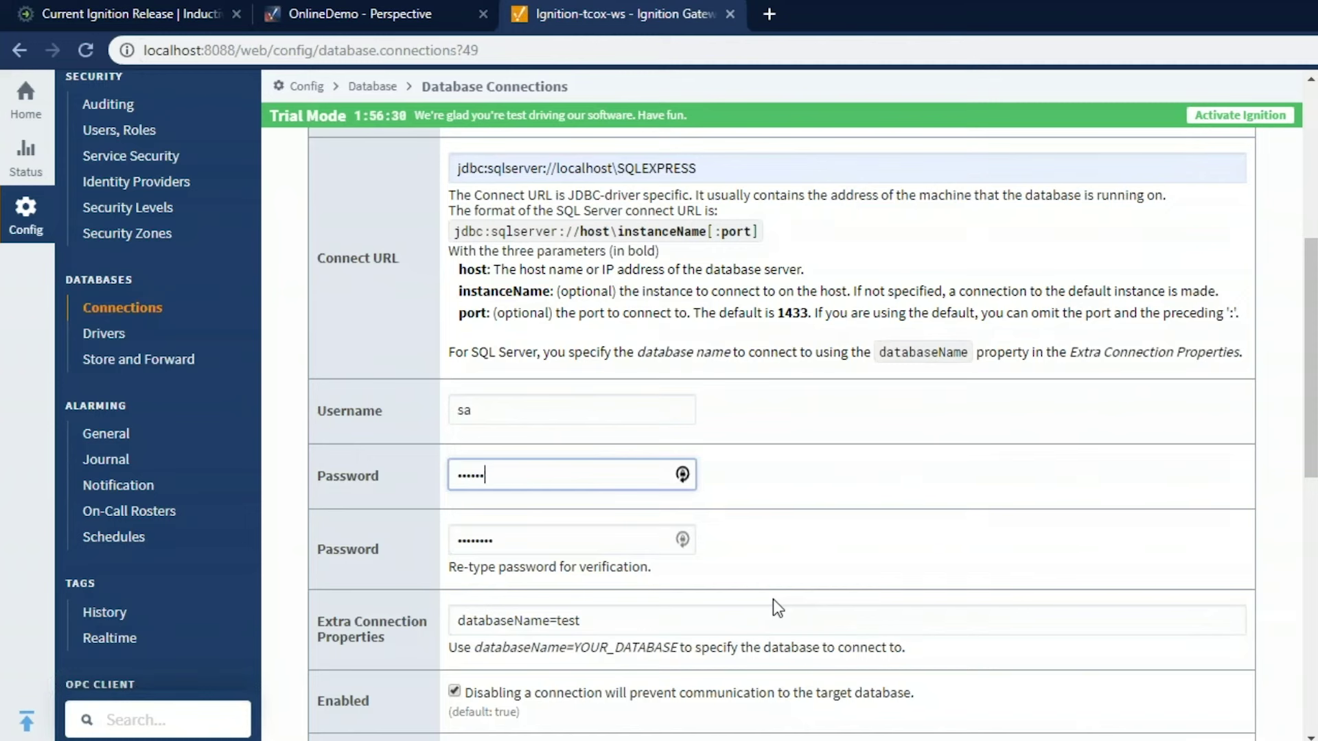
pyautogui.press('BackSpace')
pyautogui.press('BackSpace')
pyautogui.press('BackSpace')
pyautogui.write('•••')
pyautogui.press('BackSpace')
pyautogui.press('BackSpace')
pyautogui.press('BackSpace')
pyautogui.press('BackSpace')
pyautogui.press('BackSpace')
pyautogui.press('BackSpace')
pyautogui.write('•••••')
pyautogui.press('Tab')
pyautogui.write('•••••••••')
pyautogui.hotkey('shift', 'Tab')
pyautogui.write('•••••••••')
pyautogui.press('Tab')
# Set databaseName to ignition and create the DB connection
pyautogui.doubleClick(567, 621)
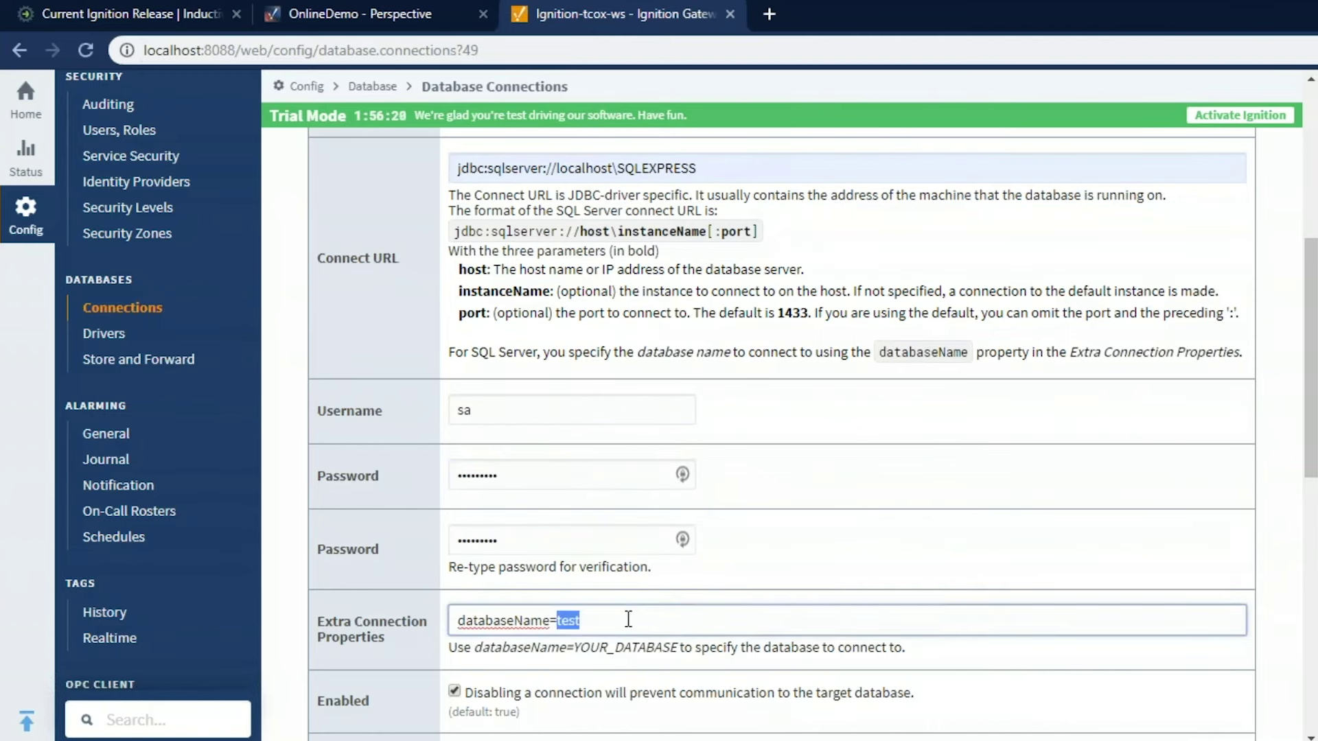
pyautogui.write('ignition')
pyautogui.scroll(-10, 647, 604)
pyautogui.click(777, 638)
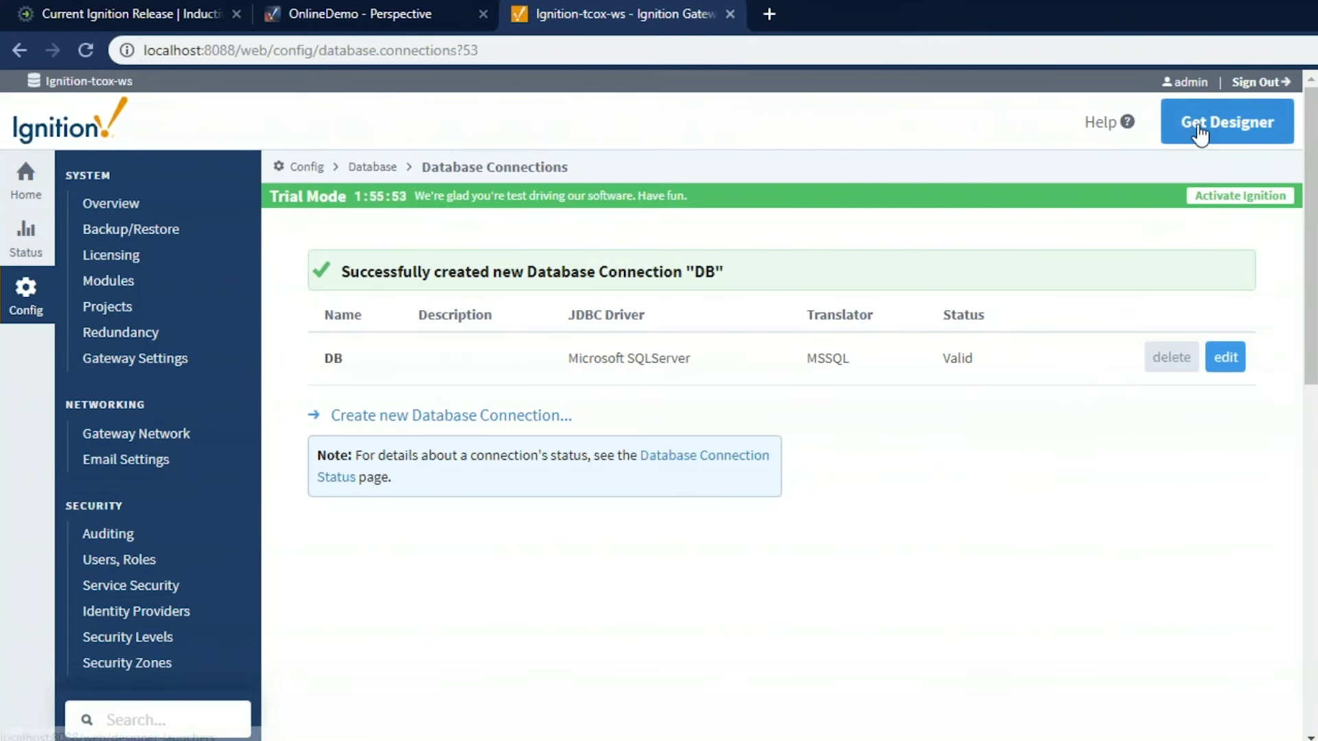
# From Get Designer, download the Windows Designer Launcher installer DesignerLauncherSetup.exe
pyautogui.click(1226, 122)
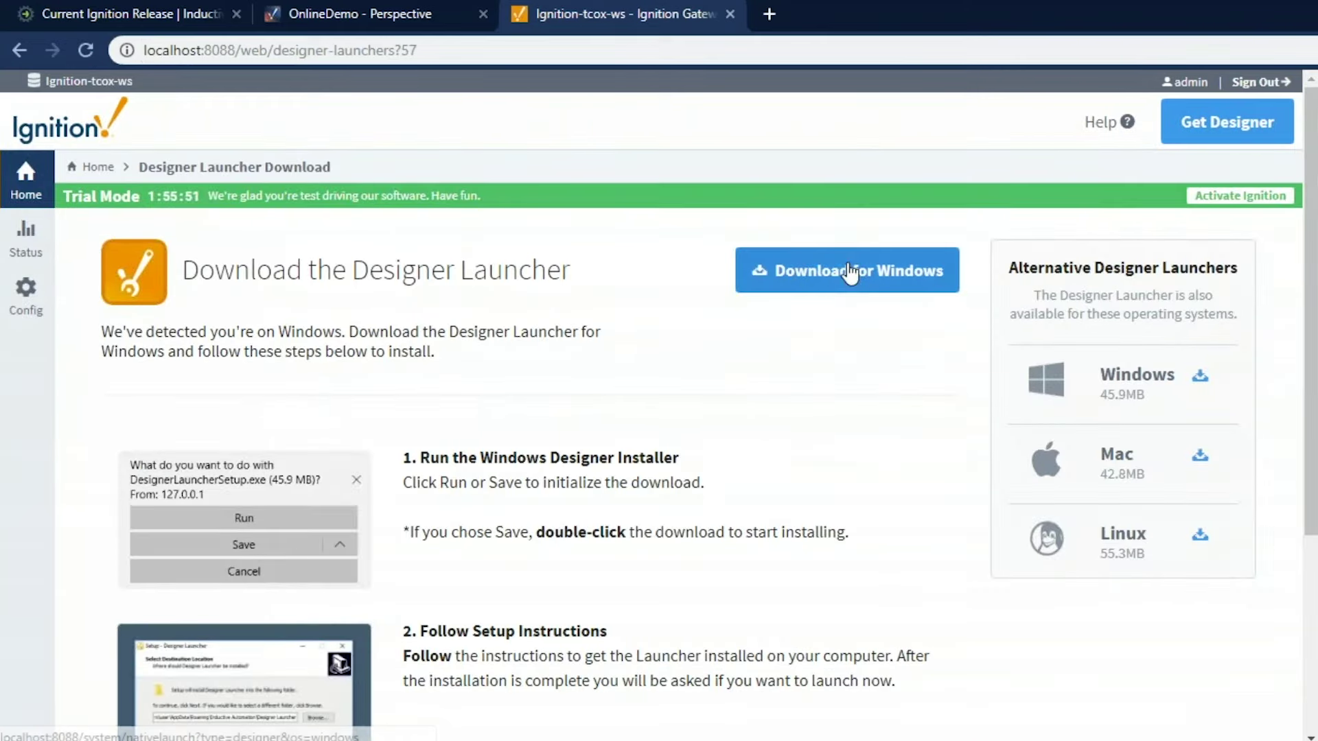
pyautogui.click(845, 278)
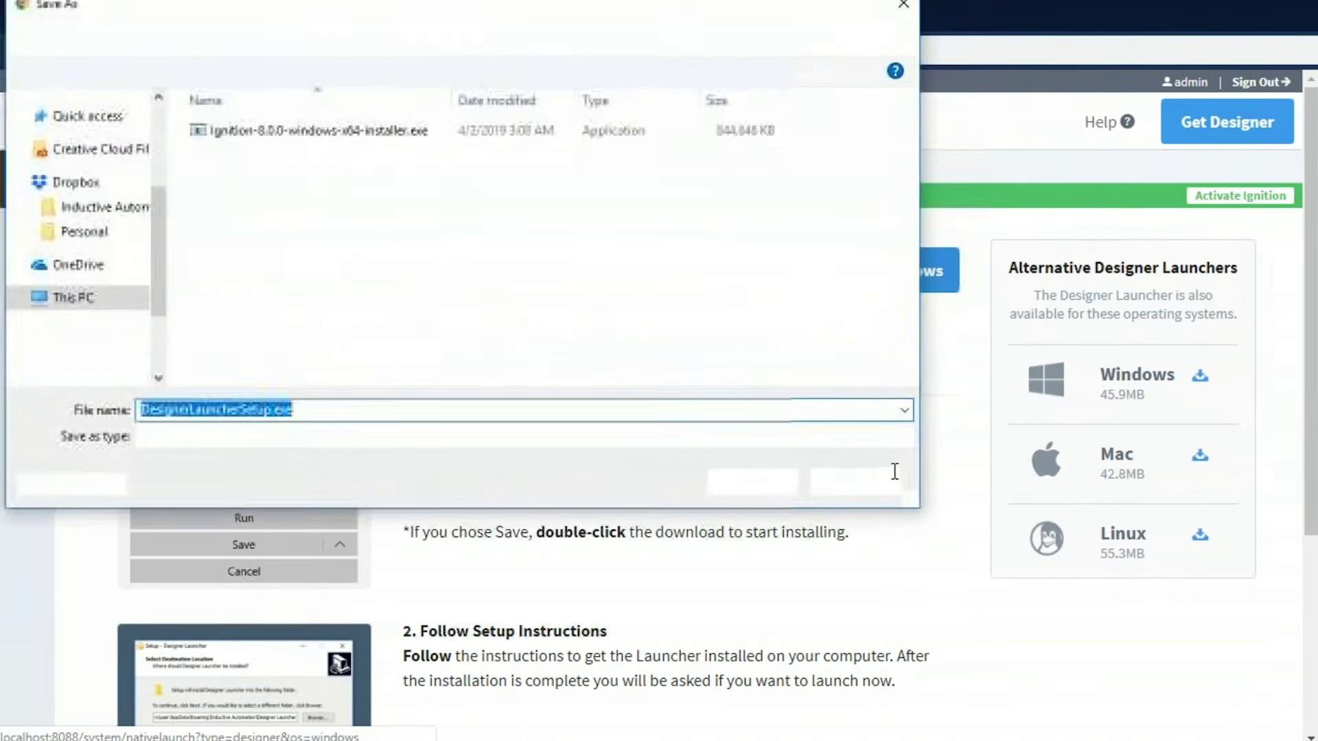
# Save DesignerLauncherSetup.exe, install it, and finish with Launch Designer Launcher checked
pyautogui.click(753, 489)
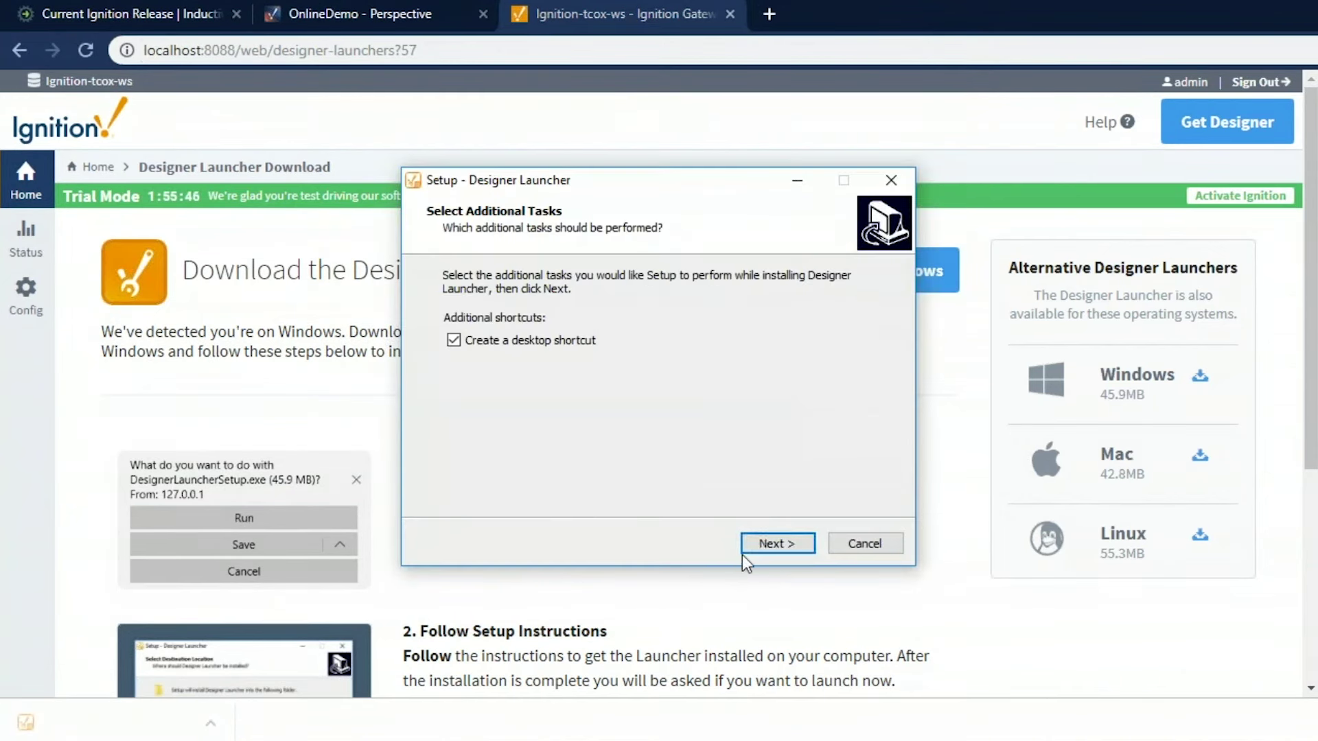
pyautogui.click(770, 546)
pyautogui.click(770, 546)
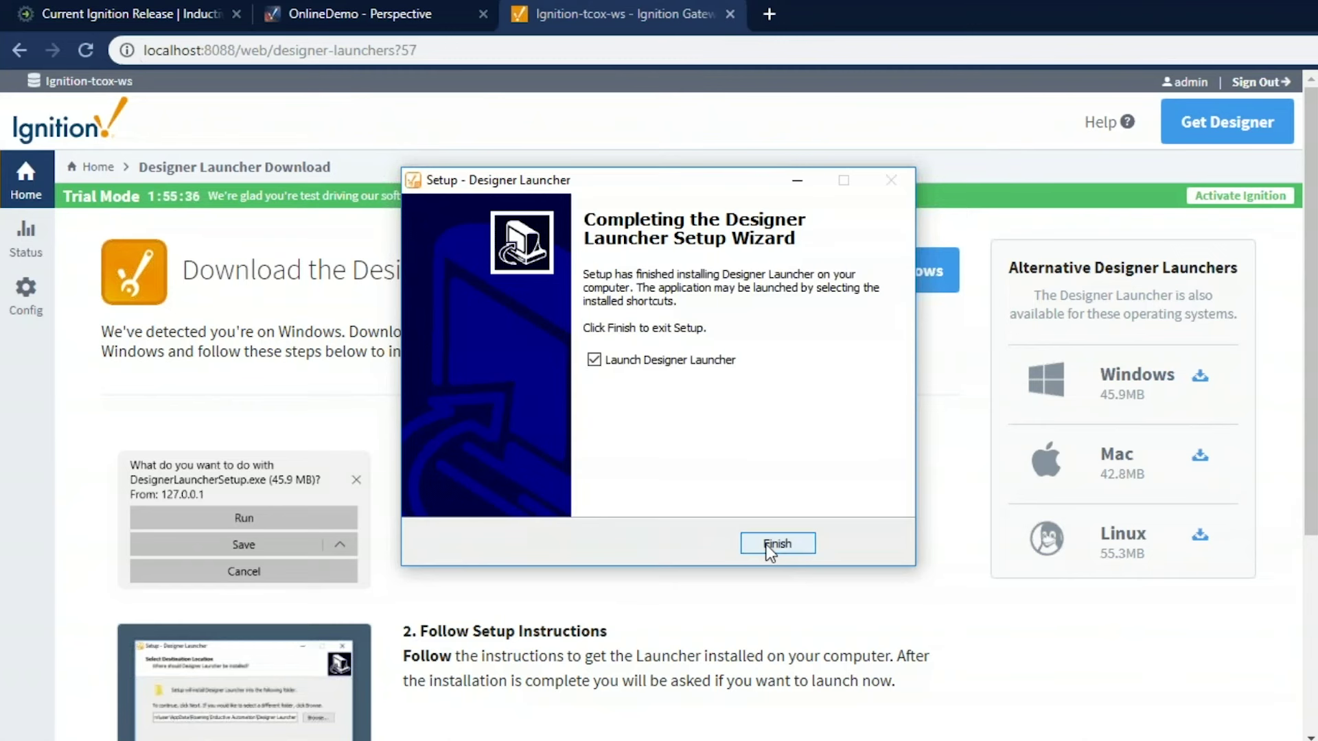
pyautogui.click(768, 546)
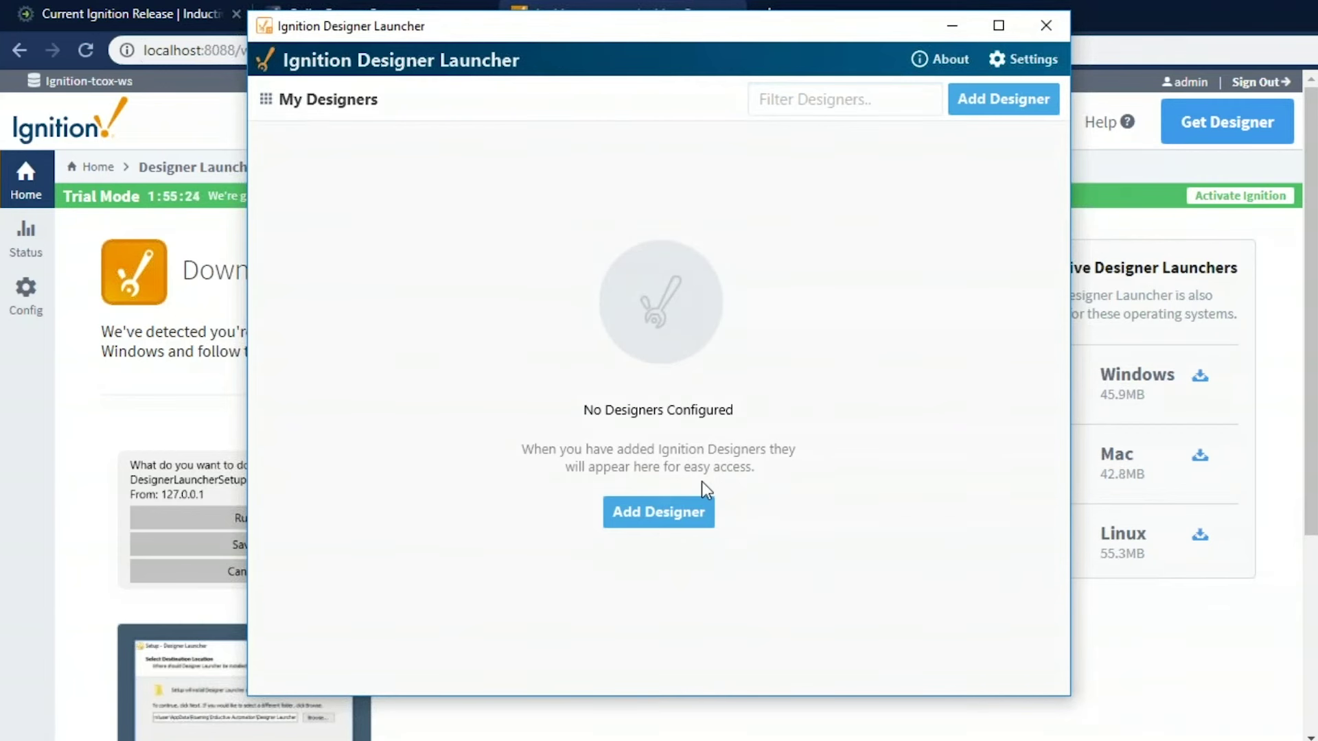
# Add a designer for the local gateway at localhost:8088
pyautogui.click(657, 516)
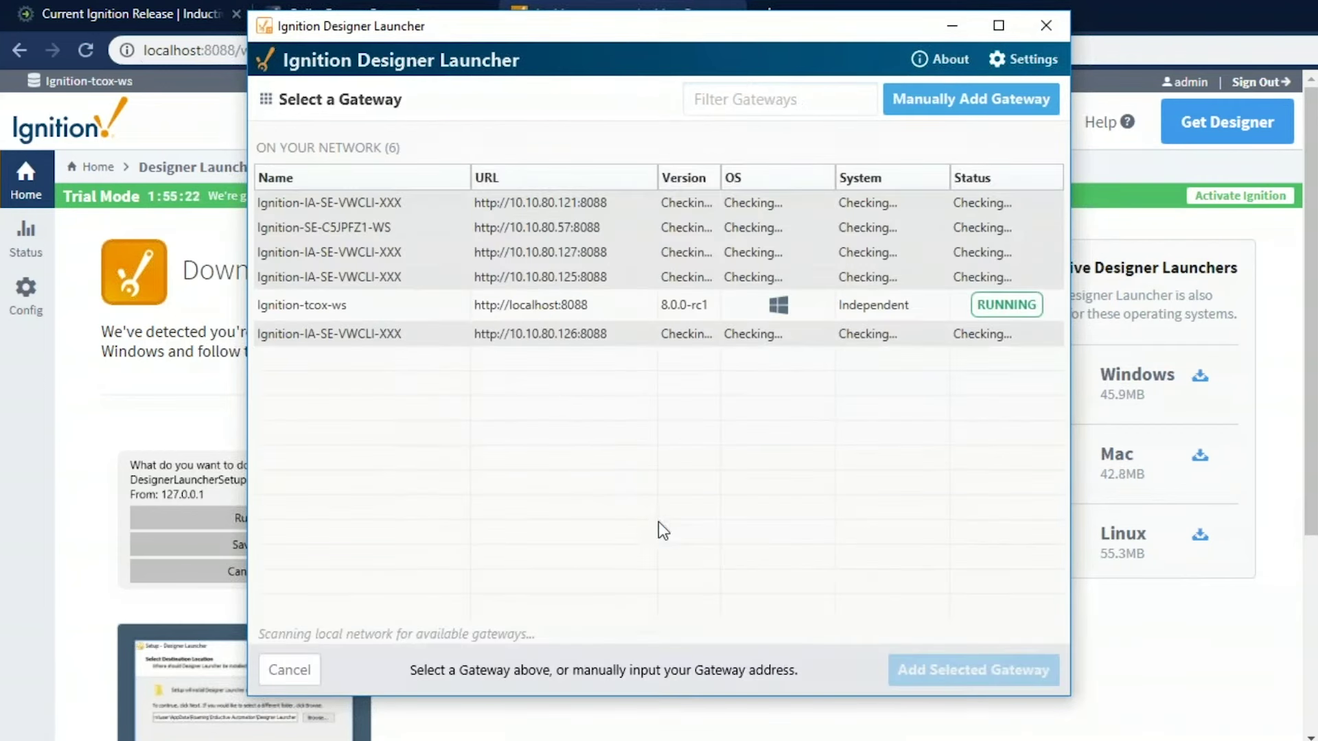
pyautogui.click(486, 308)
pyautogui.click(931, 676)
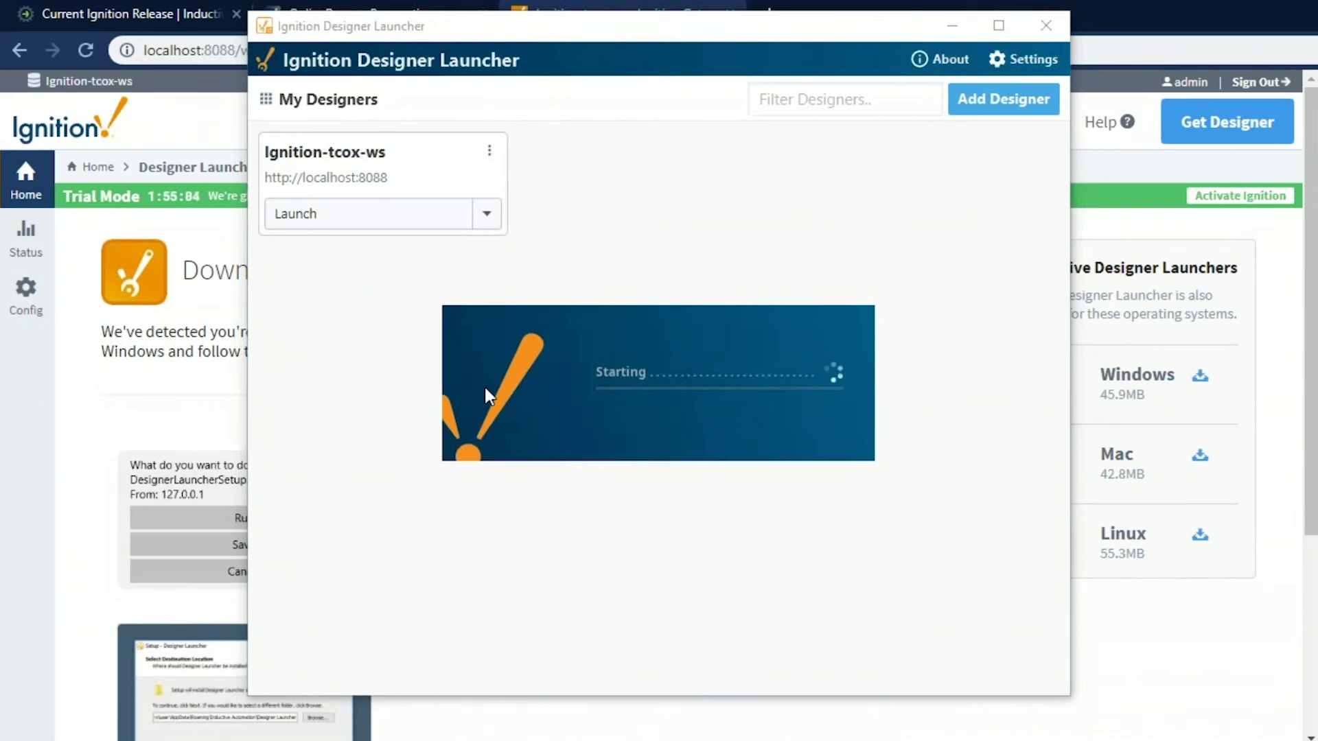
# Log in to the designer with the administrator username and password
pyautogui.write('admin')
pyautogui.press('Tab')
pyautogui.write('password')
pyautogui.press('Return')
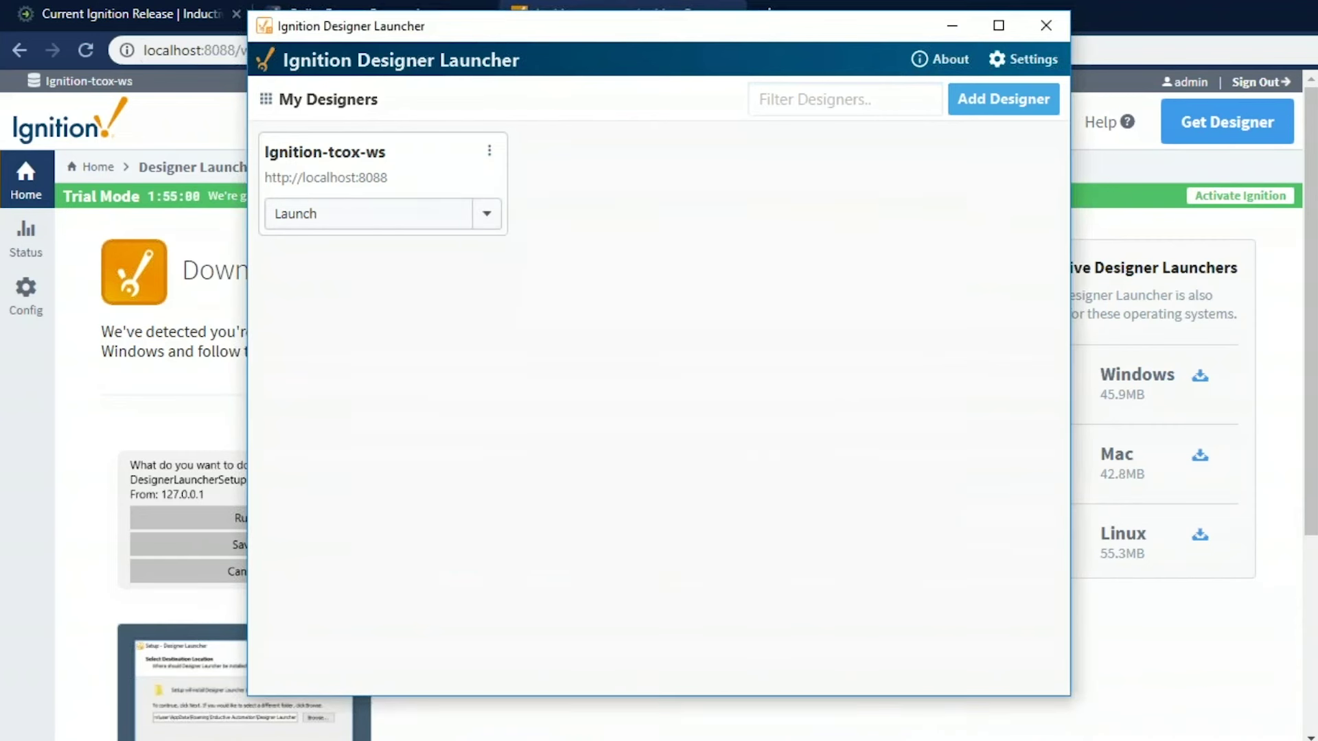
# Create a project with name and title 'Demo' from the Perspective Menu Nav template
pyautogui.click(808, 300)
pyautogui.write('Demo')
pyautogui.press('Tab')
pyautogui.write('Demo')
pyautogui.click(776, 483)
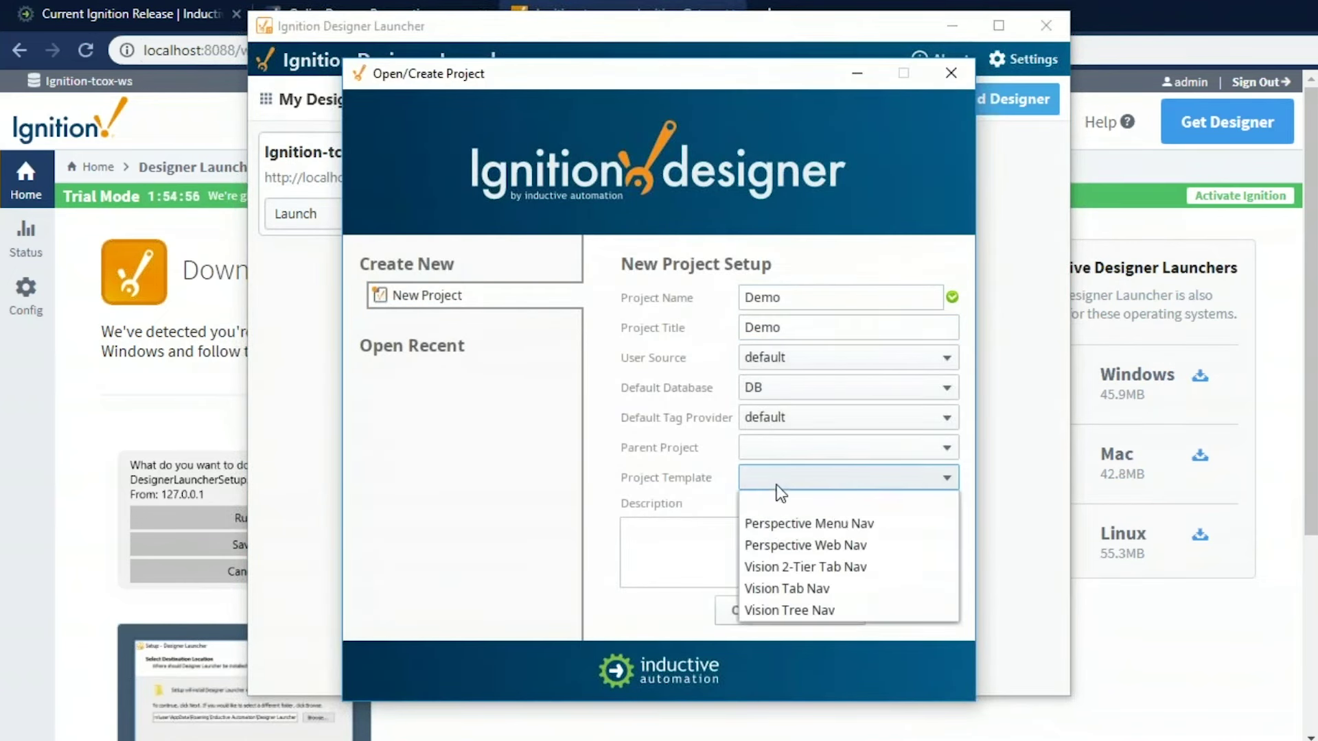
pyautogui.moveTo(776, 522)
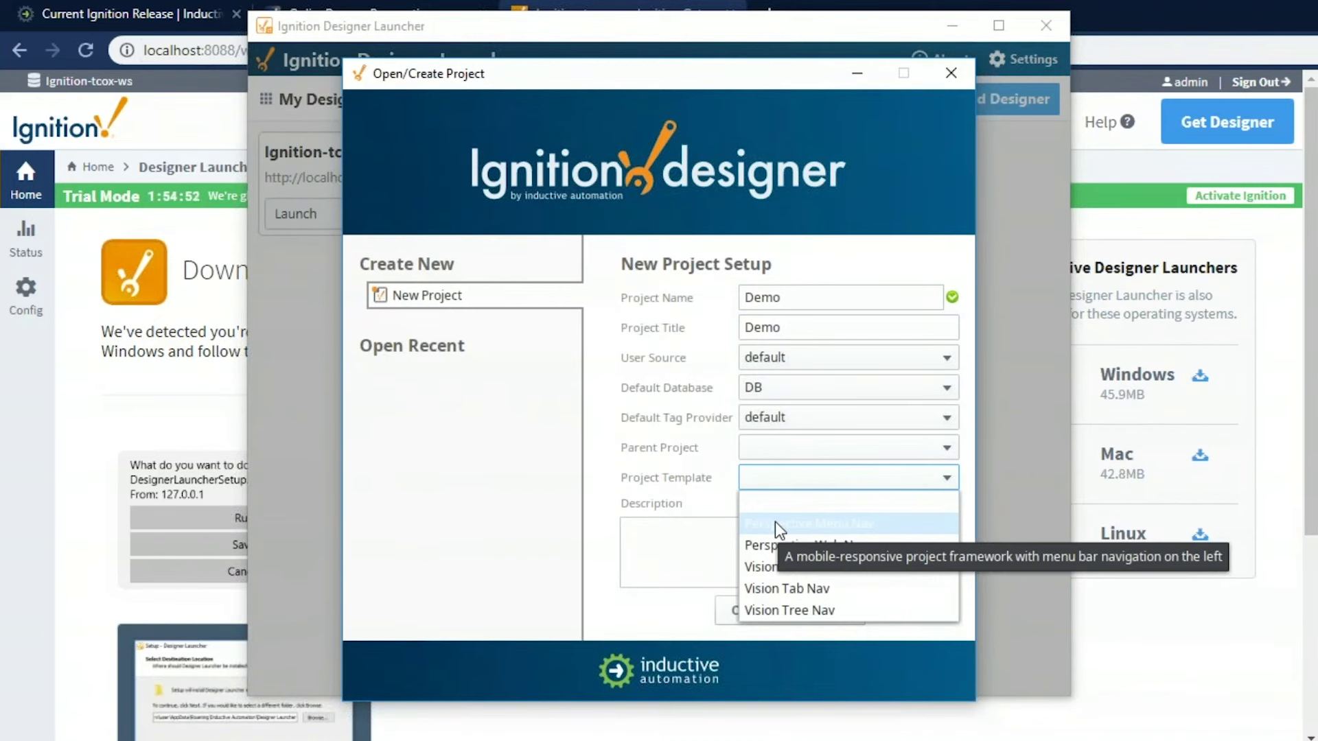
pyautogui.click(776, 522)
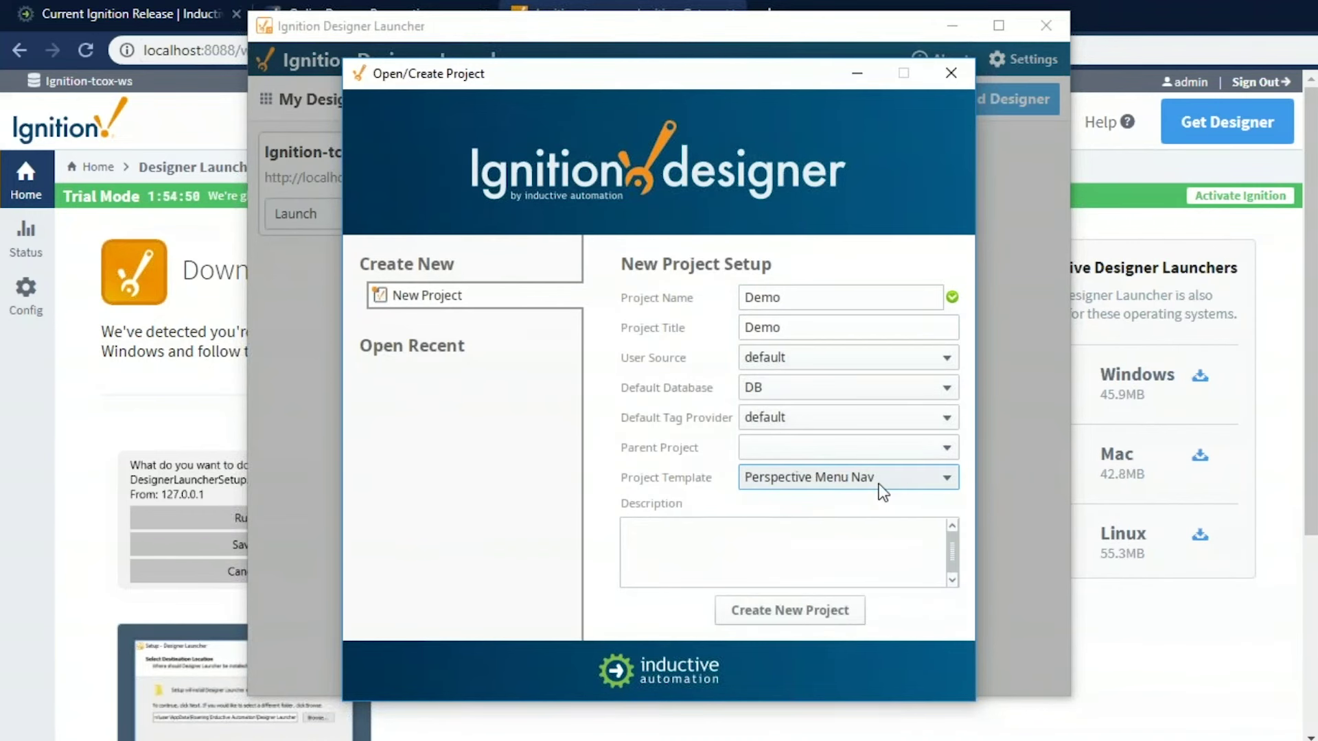
pyautogui.click(780, 611)
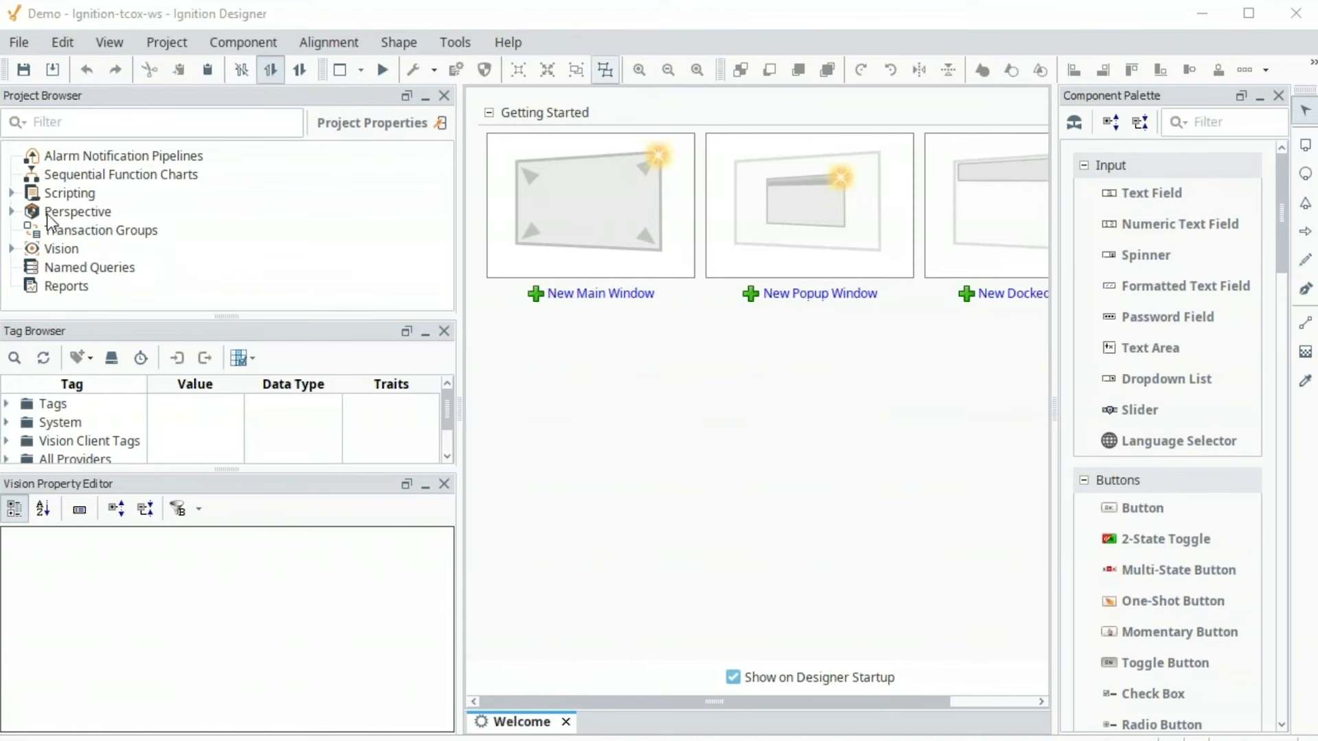
# Open the Perspective > Views > Page > Home view for editing
pyautogui.click(13, 212)
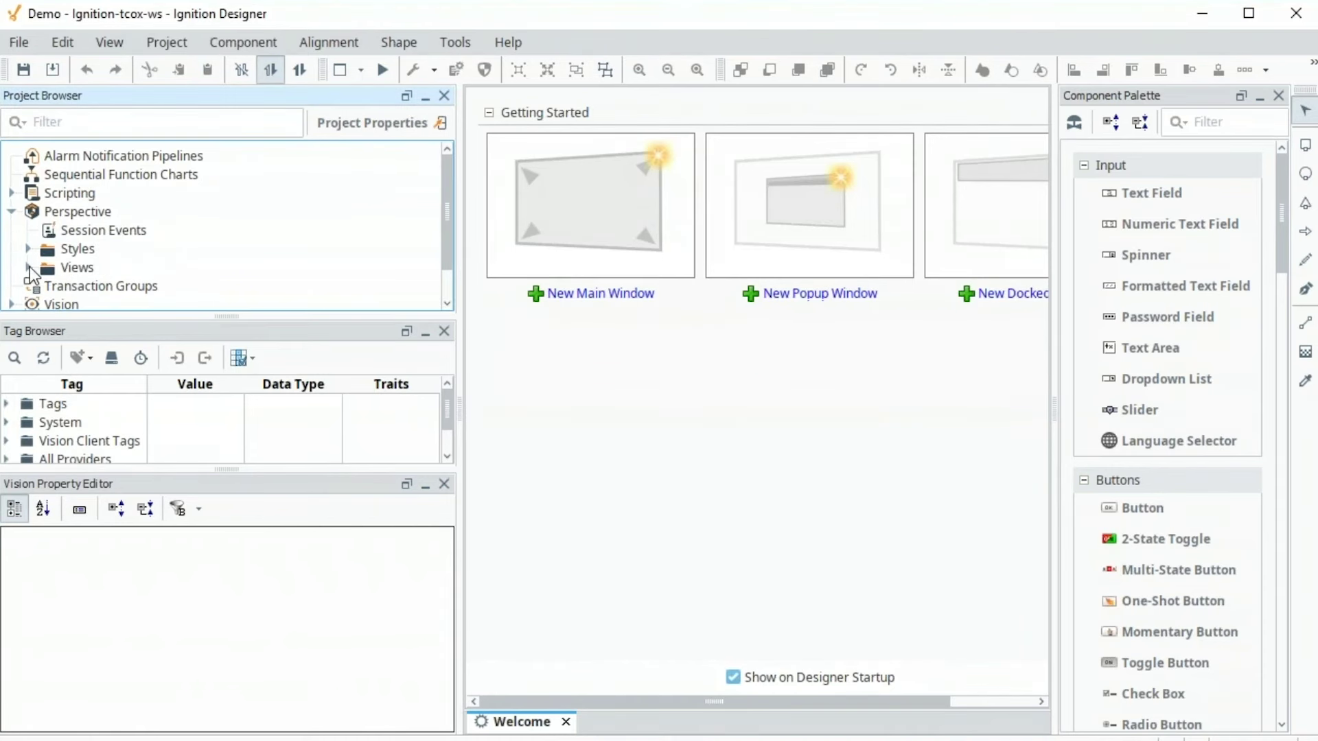
pyautogui.click(30, 267)
pyautogui.scroll(-2, 46, 229)
pyautogui.click(44, 227)
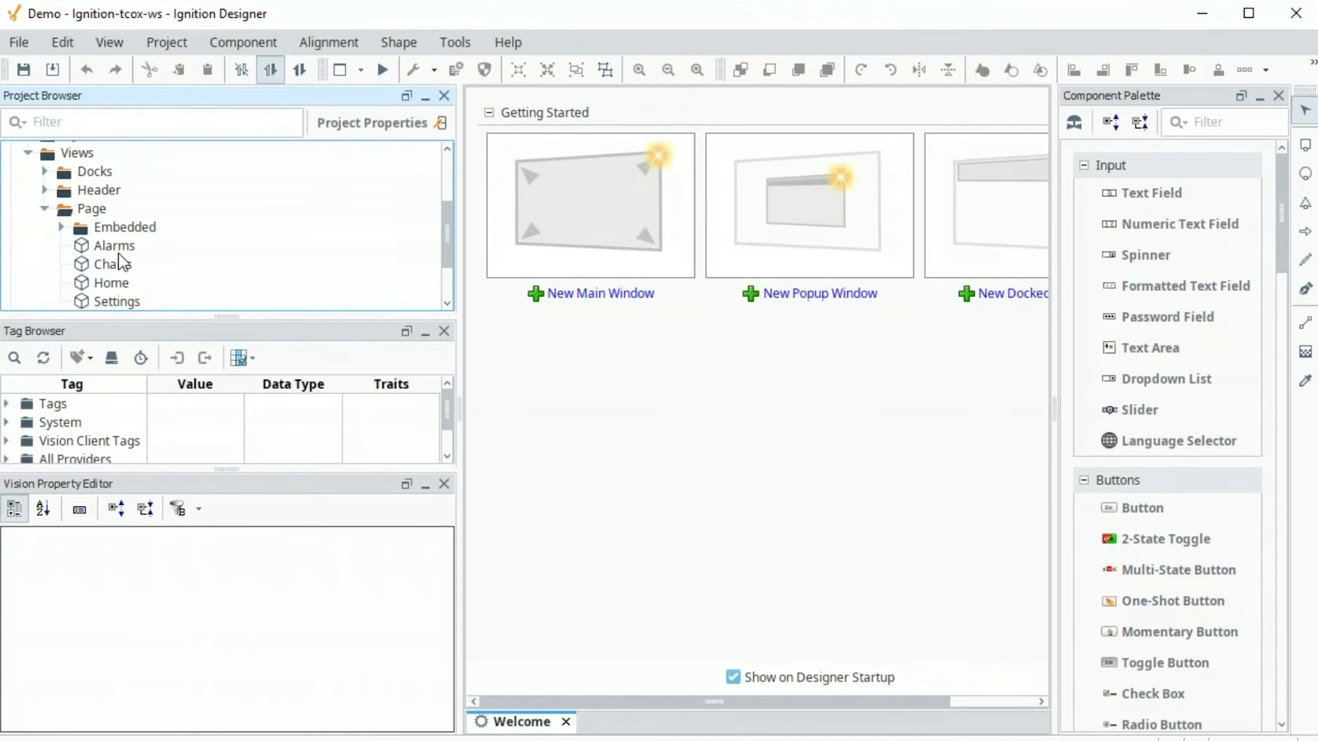
pyautogui.click(116, 280)
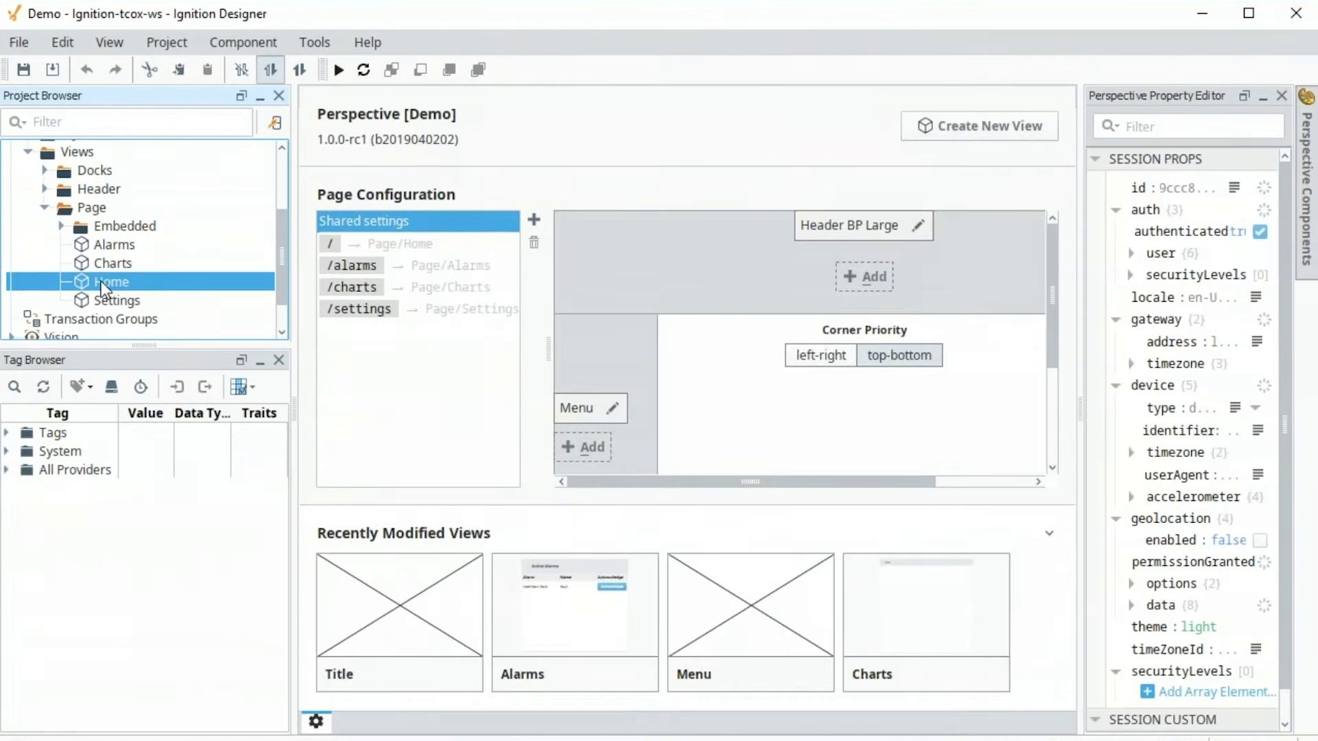
pyautogui.doubleClick(103, 281)
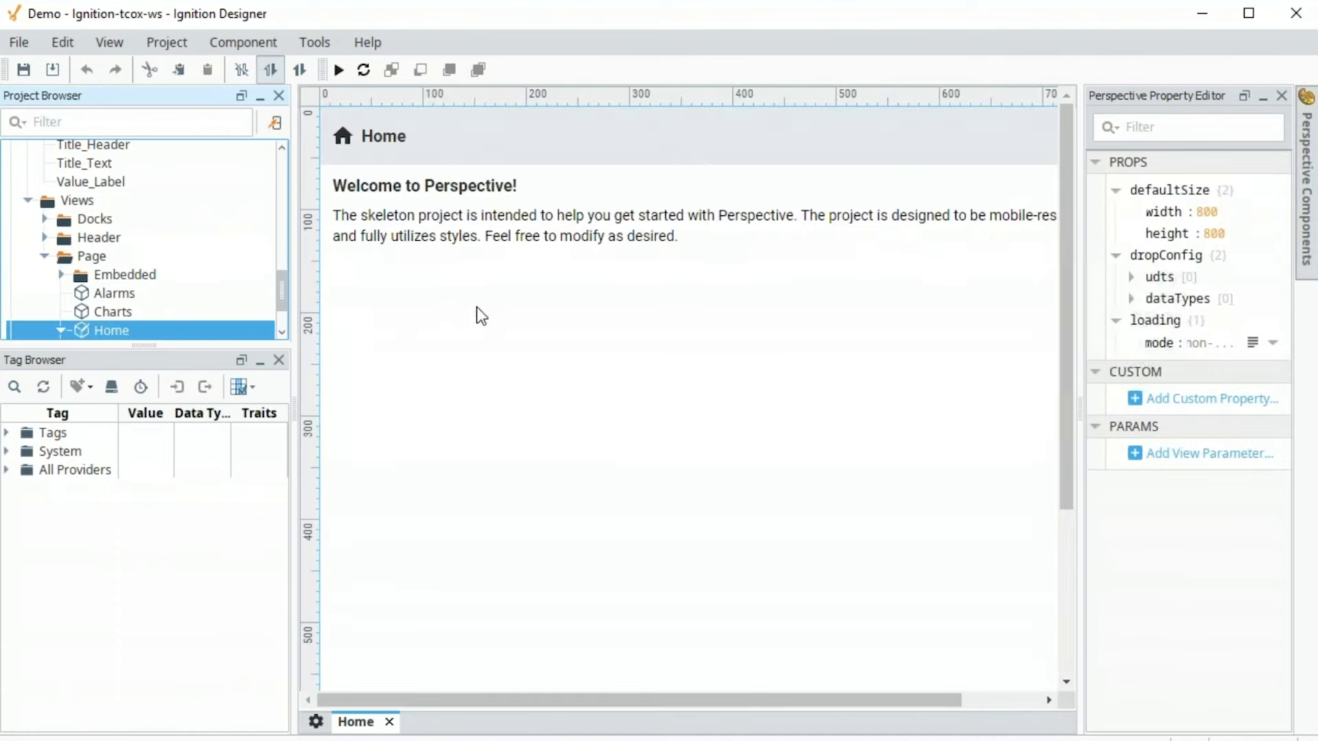
# Open the Docks > Menu view for editing
pyautogui.click(44, 218)
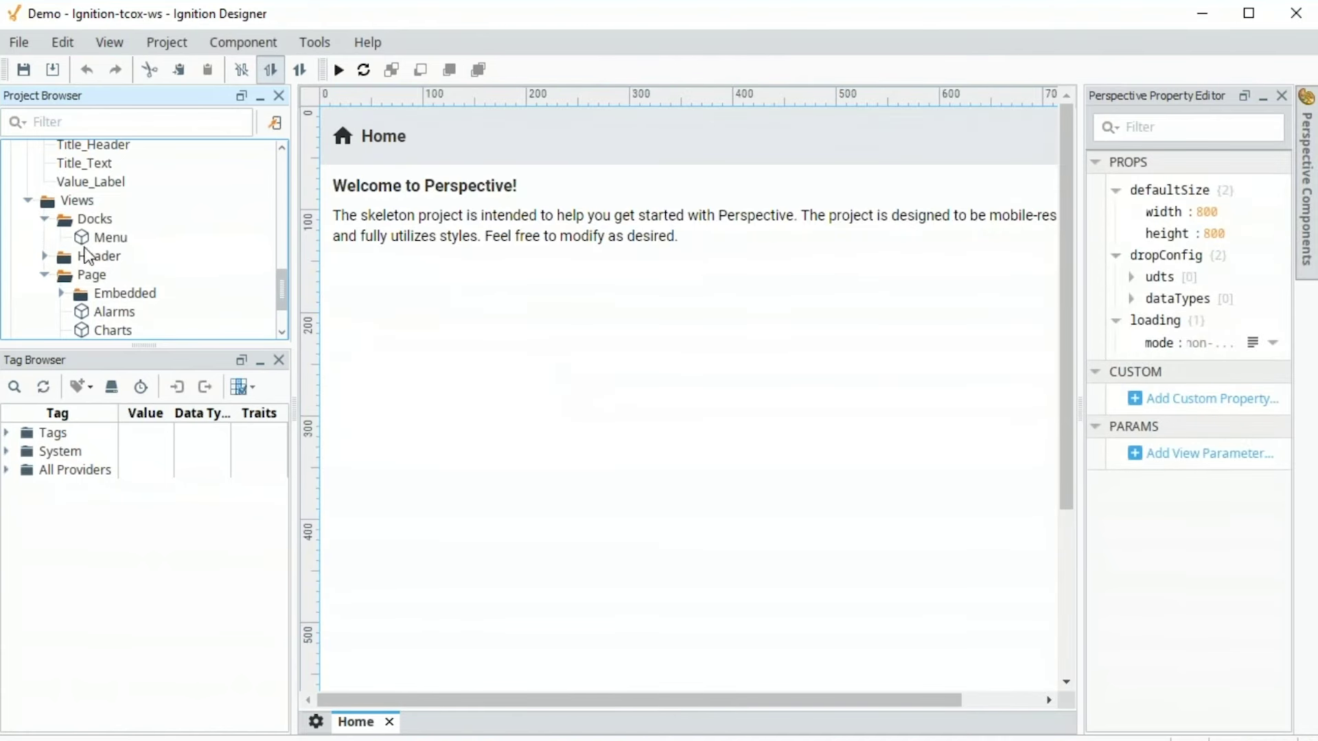
pyautogui.doubleClick(105, 239)
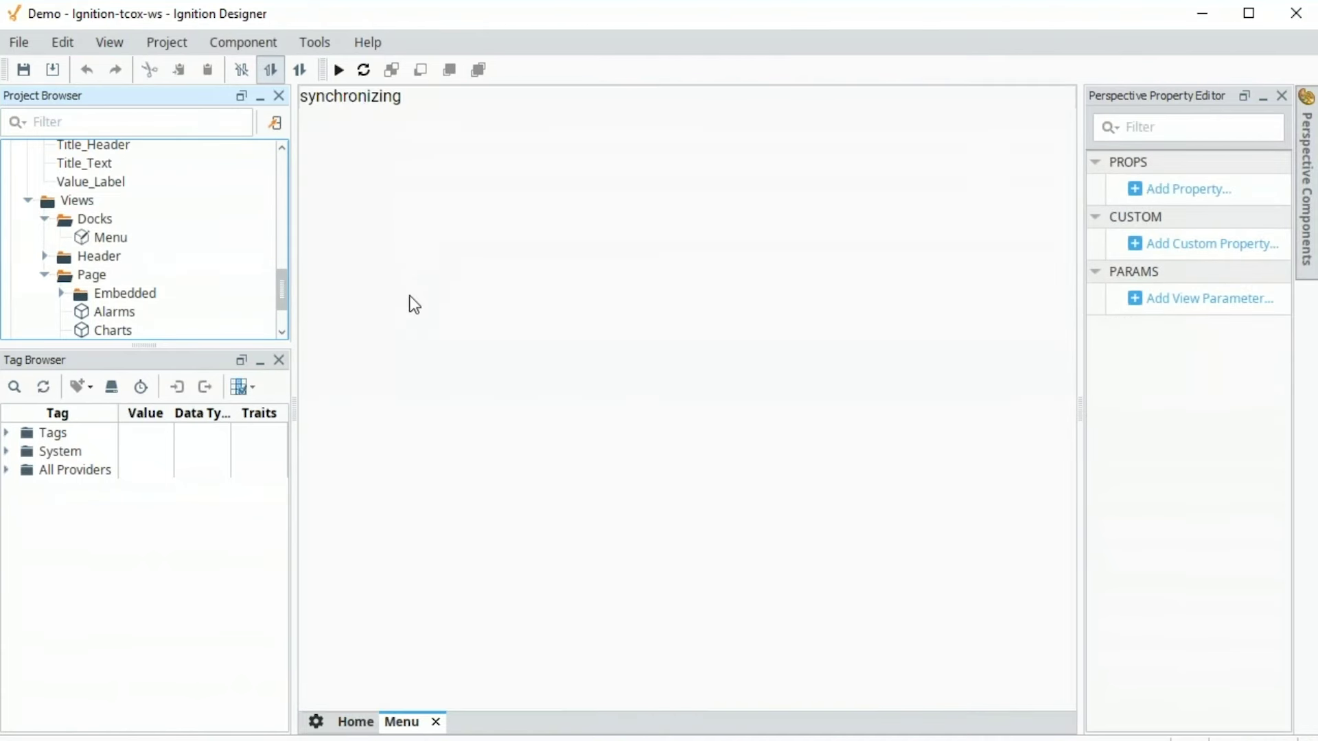
pyautogui.scroll(-1, 165, 259)
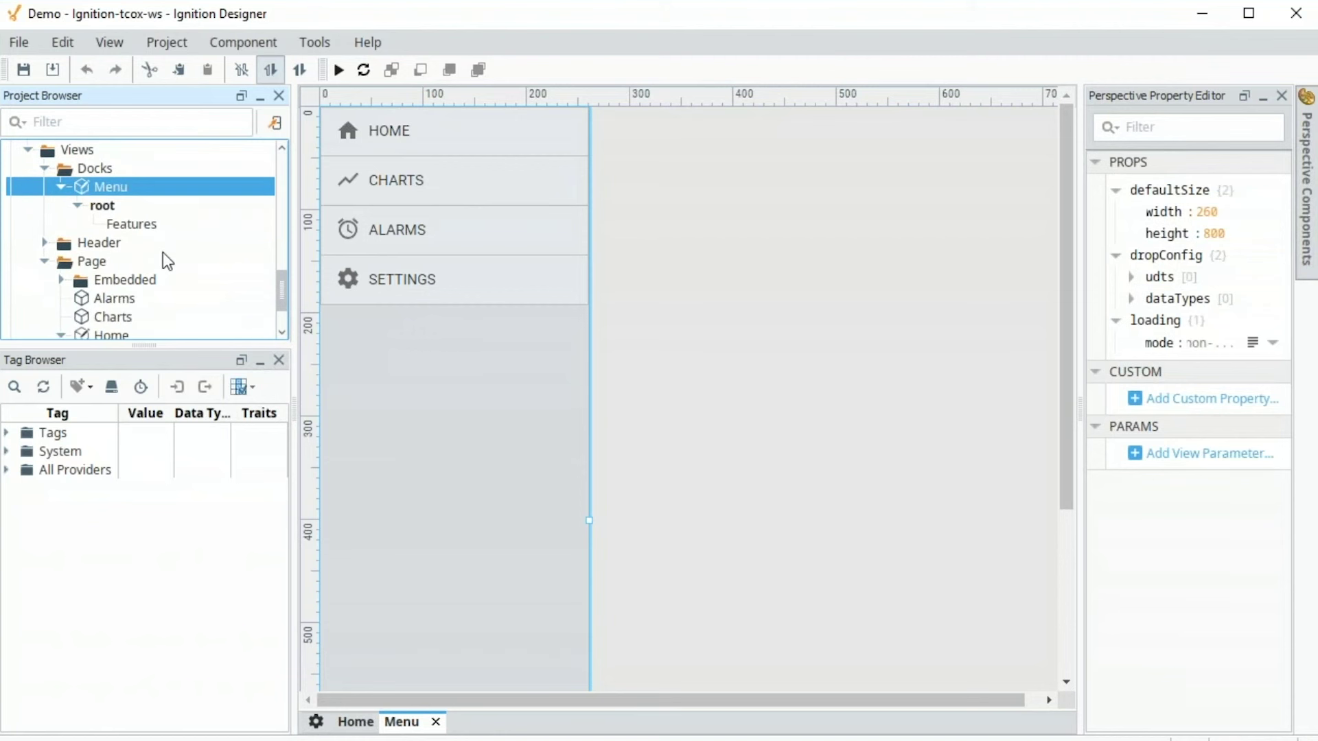
# Launch a Perspective session and visit the Charts, Alarms and Settings pages, ending on Home
pyautogui.click(313, 44)
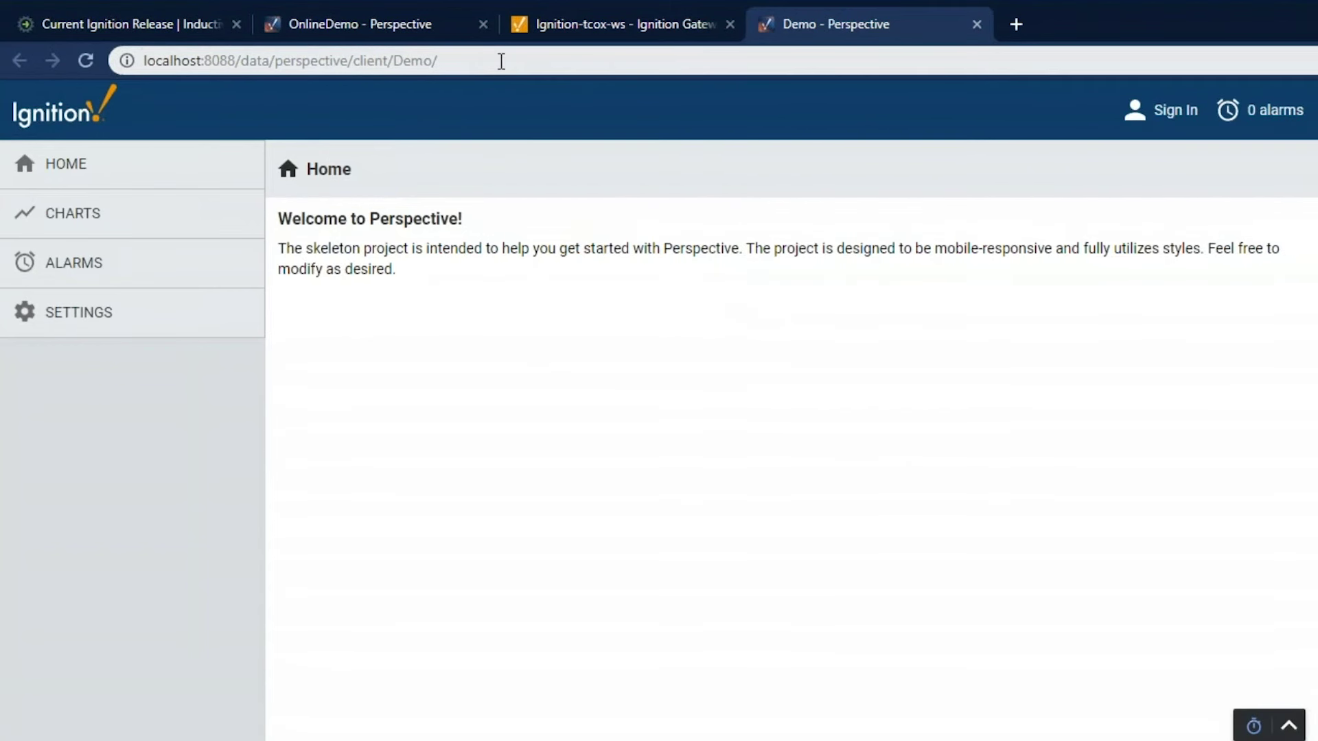
pyautogui.click(63, 213)
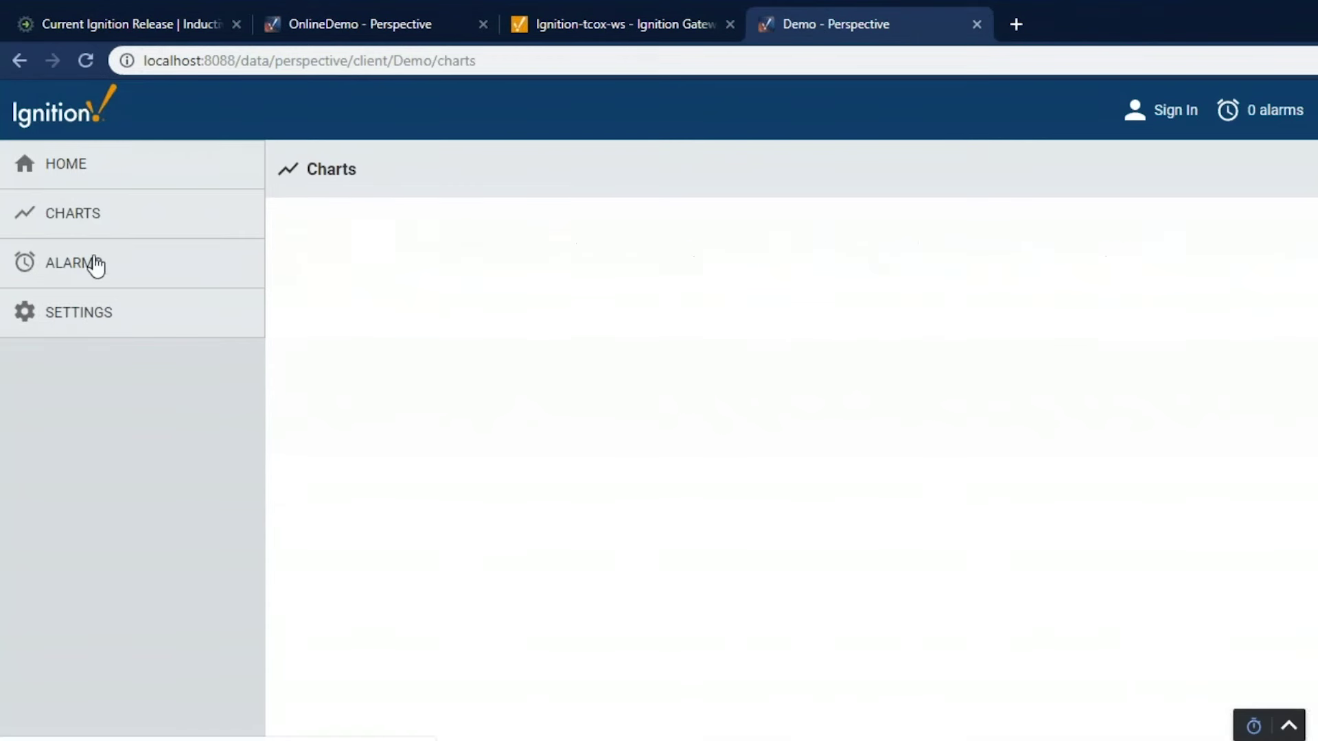
pyautogui.click(81, 278)
pyautogui.click(84, 315)
pyautogui.click(72, 177)
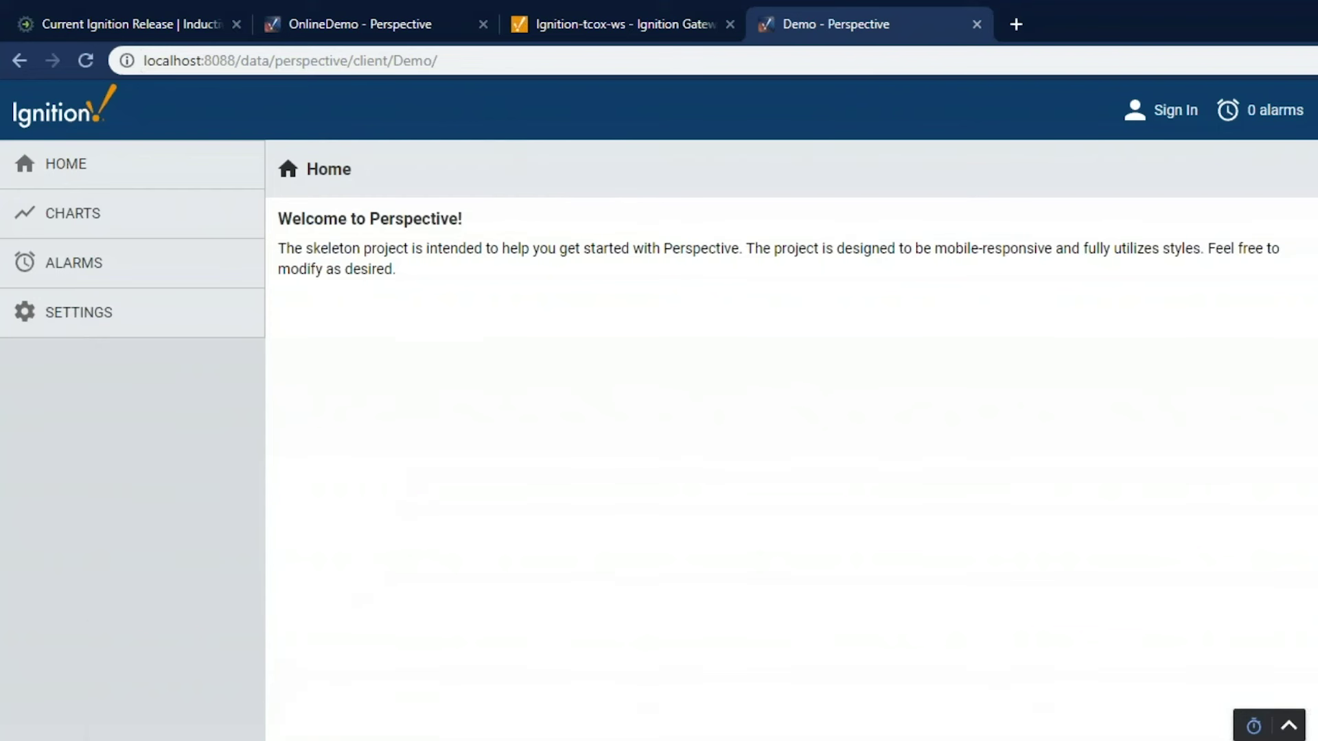
# Return to the Home view and browse the OPC UA server's Devices folder
pyautogui.click(199, 659)
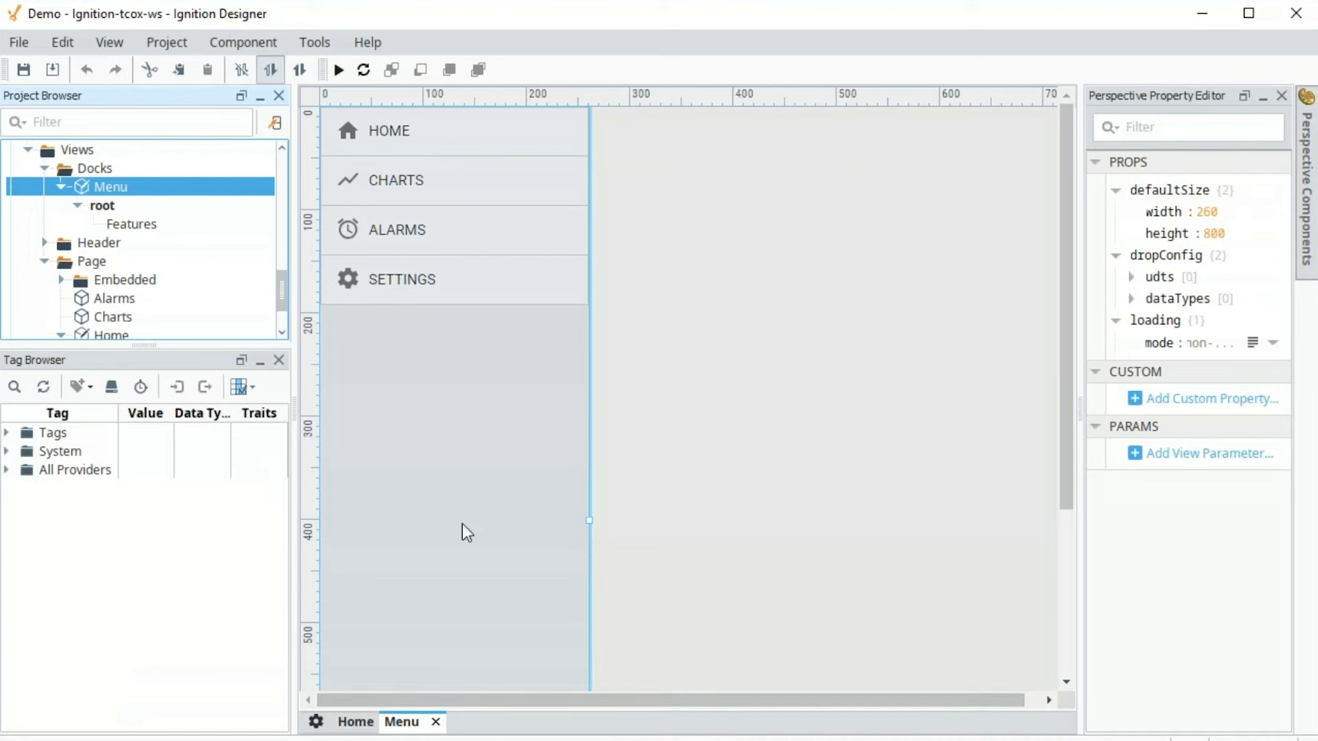
pyautogui.click(356, 722)
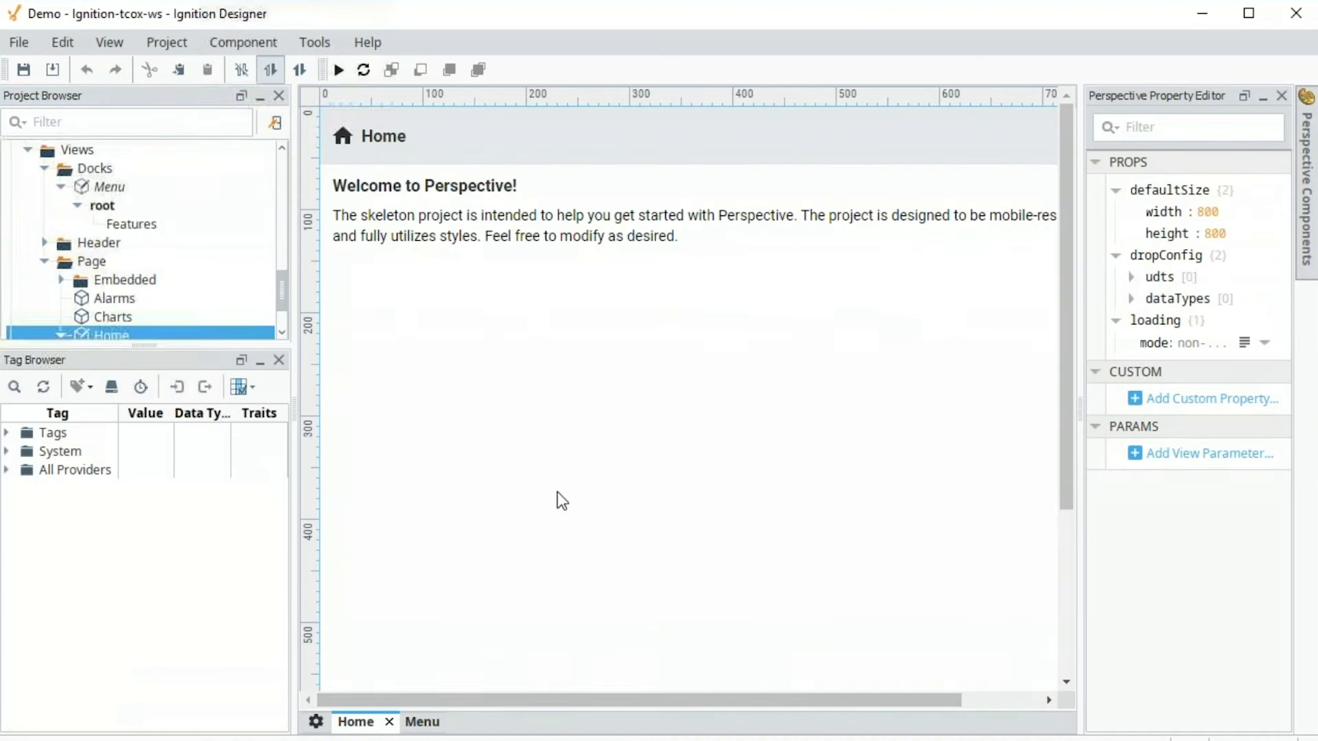
pyautogui.click(493, 389)
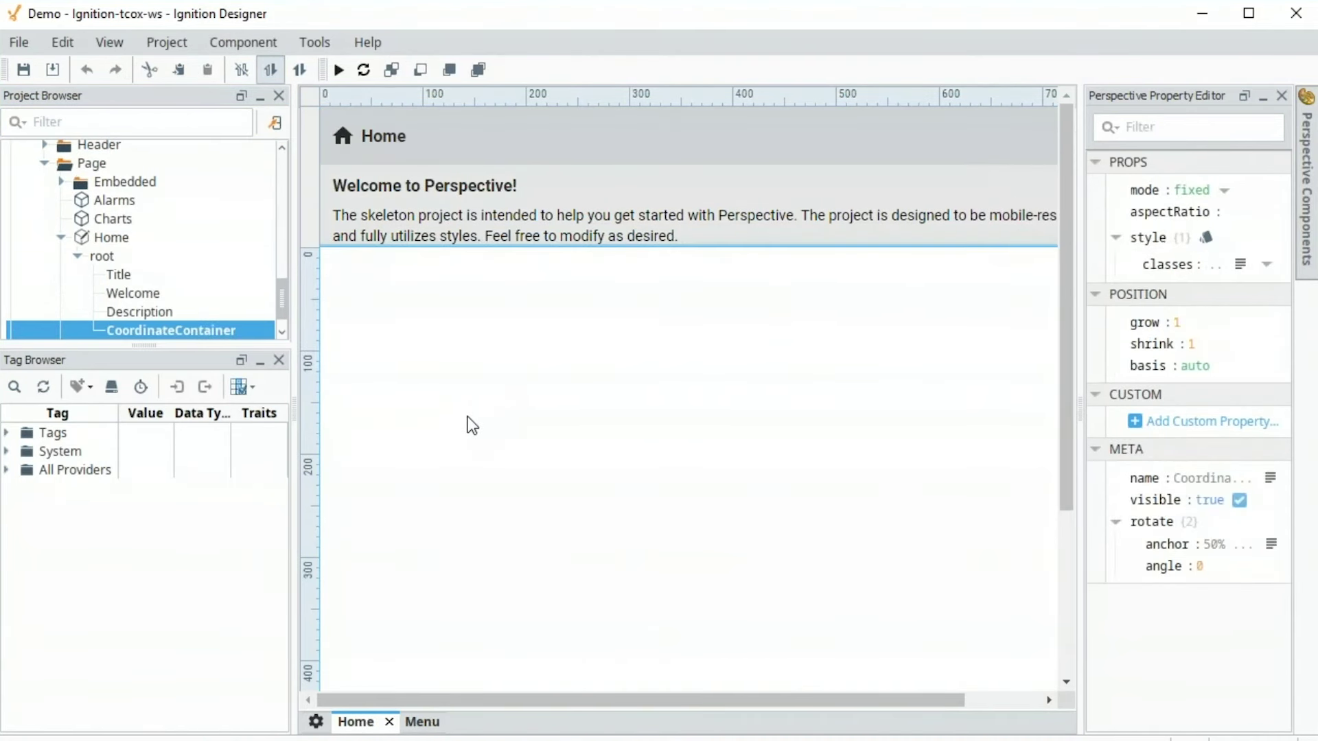
pyautogui.doubleClick(55, 434)
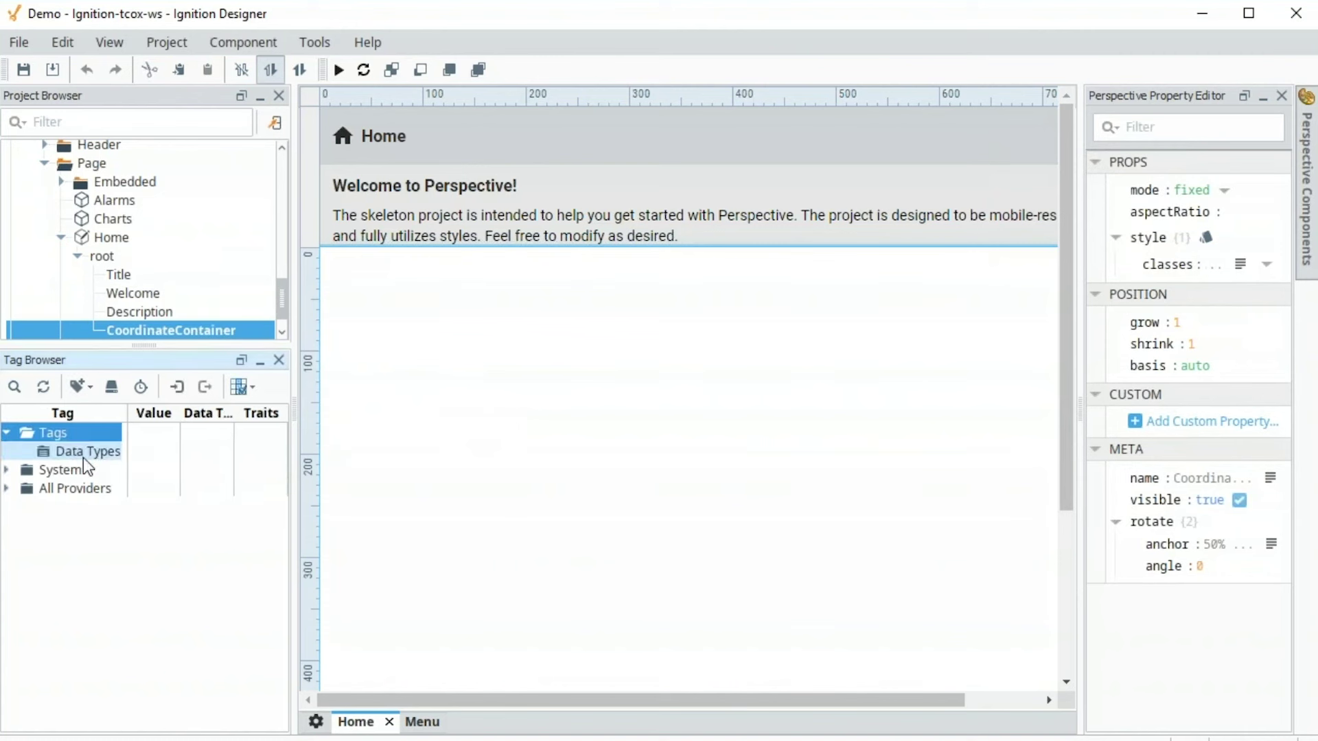
pyautogui.click(111, 386)
pyautogui.doubleClick(321, 236)
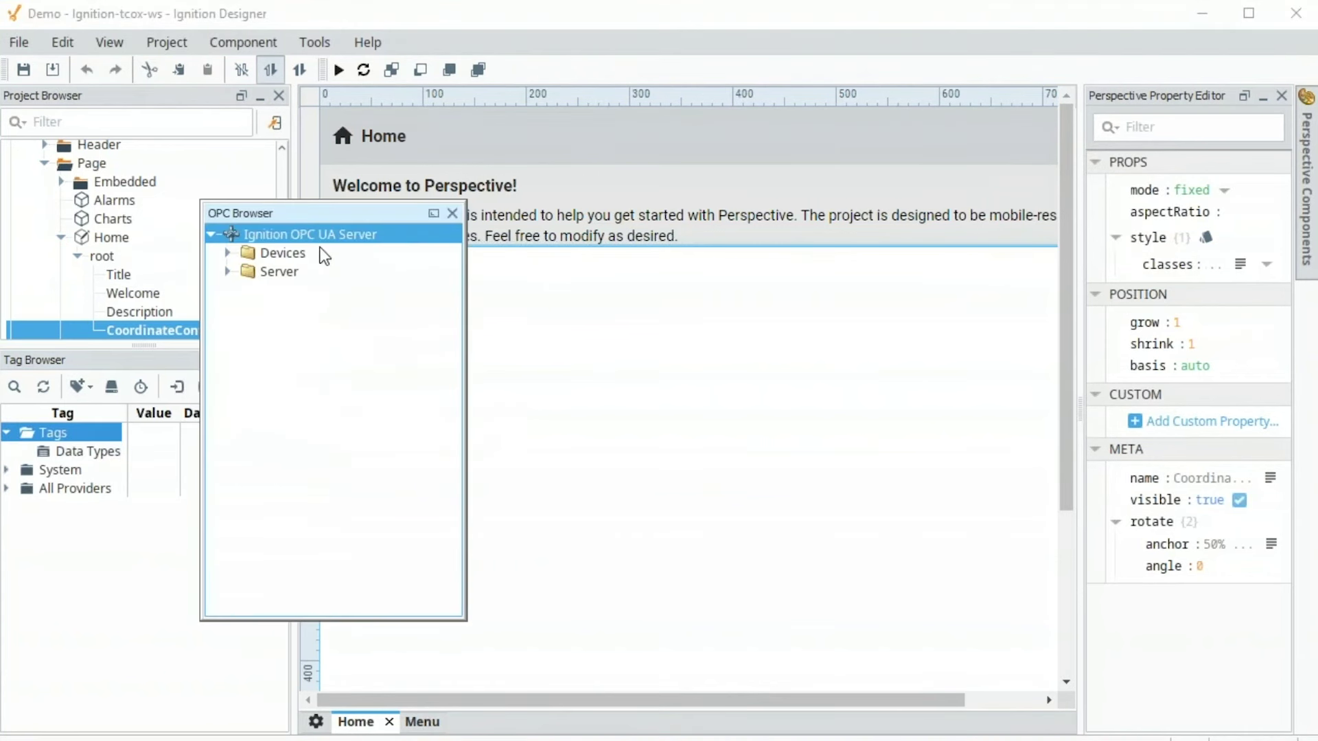
pyautogui.doubleClick(325, 254)
# Create tags under Tags from the [MLX] F8 and N7 folders
pyautogui.doubleClick(291, 273)
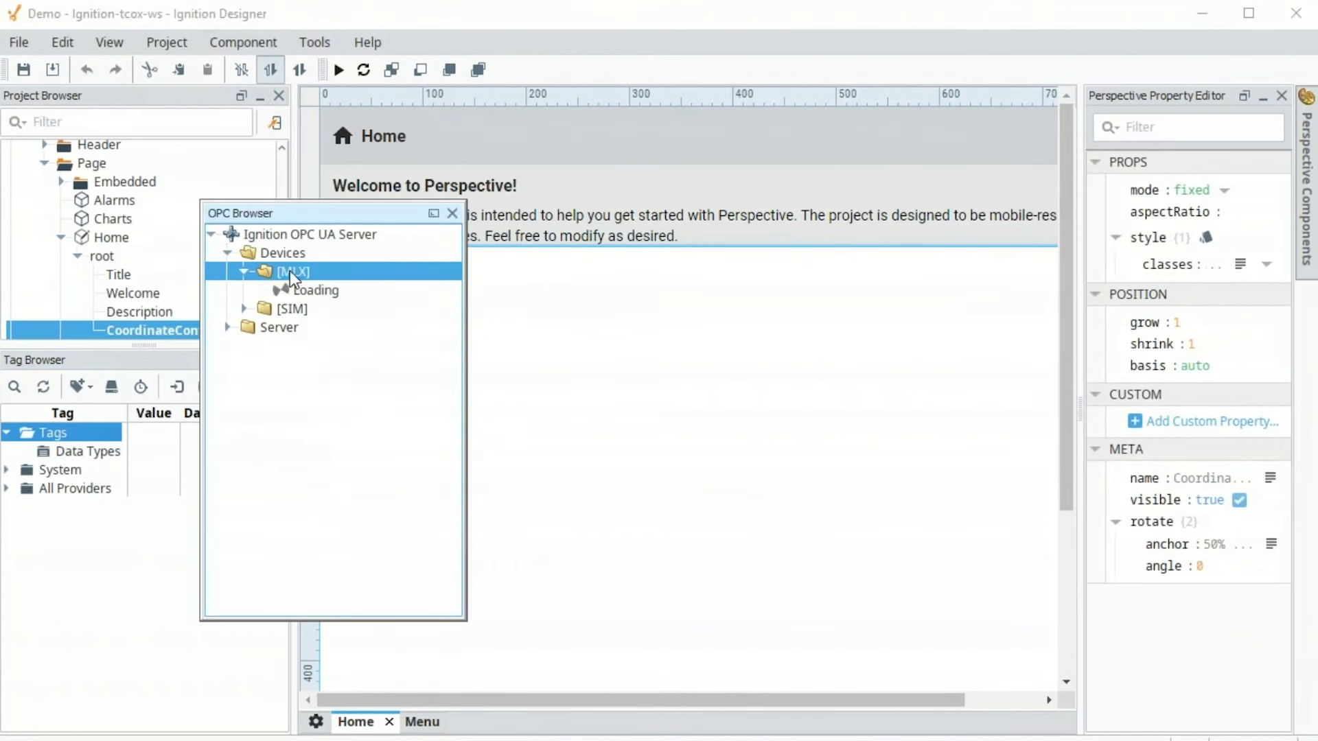
pyautogui.doubleClick(301, 458)
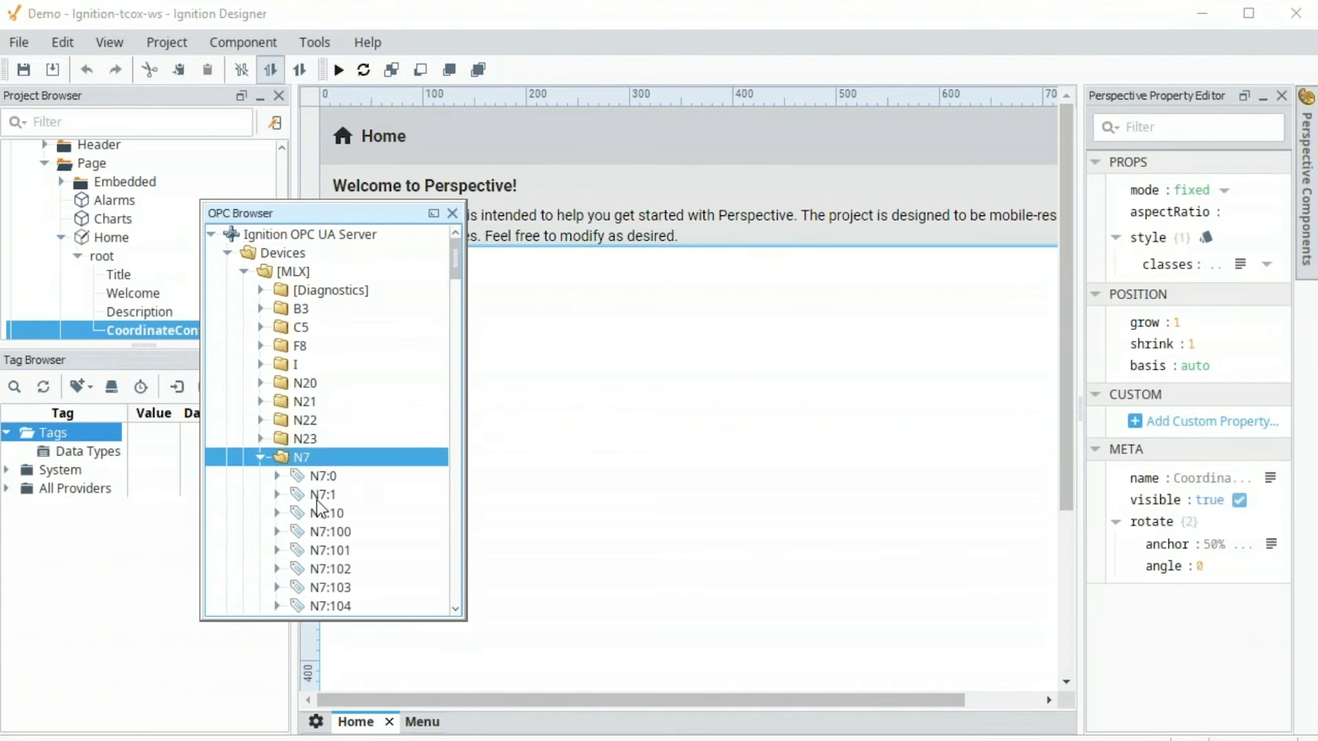
pyautogui.click(316, 498)
pyautogui.keyDown('ctrl'); pyautogui.click(328, 550); pyautogui.keyUp('ctrl')
pyautogui.keyDown('ctrl'); pyautogui.click(328, 587); pyautogui.keyUp('ctrl')
pyautogui.doubleClick(301, 460)
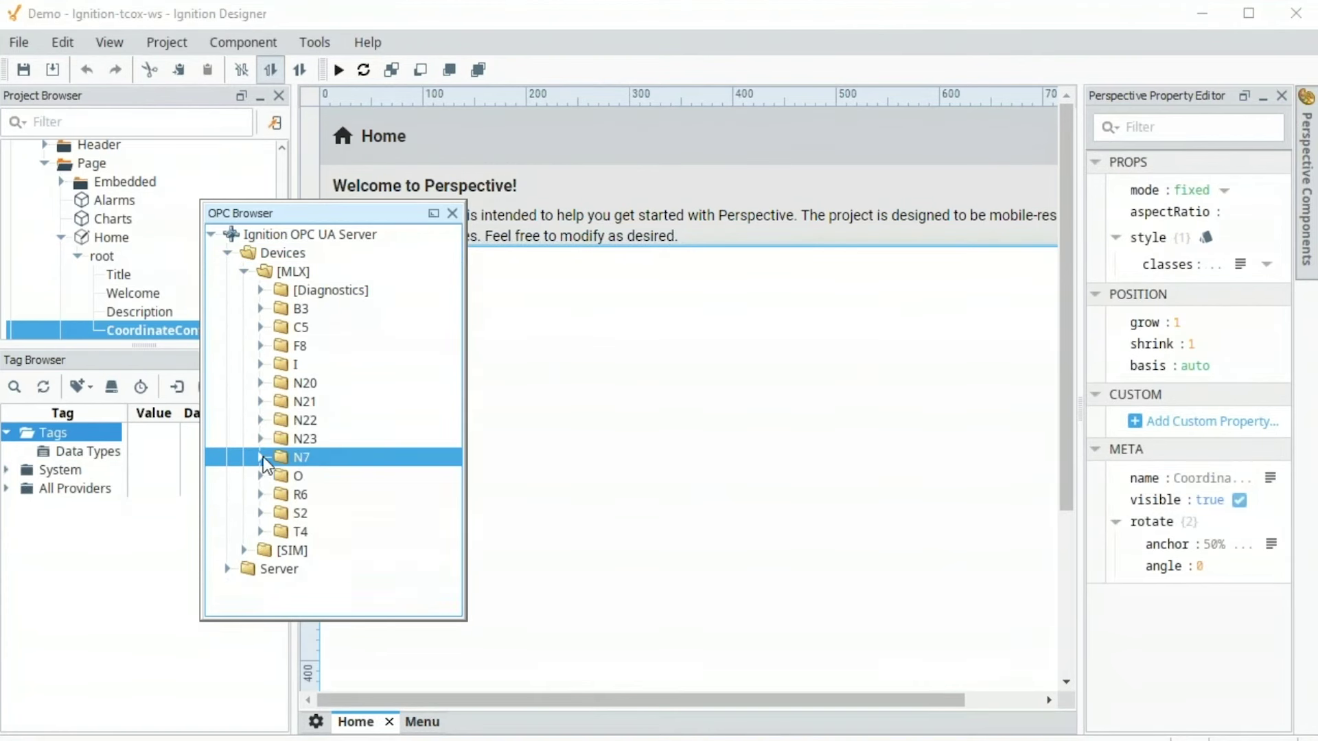
pyautogui.keyDown('ctrl'); pyautogui.click(299, 352); pyautogui.keyUp('ctrl')
pyautogui.moveTo(295, 346); pyautogui.dragTo(83, 440)
# Create tags from the six [SIM] folders Ramp through Writeable, then close the OPC browser
pyautogui.click(245, 272)
pyautogui.click(245, 289)
pyautogui.click(309, 309)
pyautogui.keyDown('shift'); pyautogui.click(318, 402); pyautogui.keyUp('shift')
pyautogui.moveTo(317, 335); pyautogui.dragTo(52, 432)
pyautogui.click(453, 213)
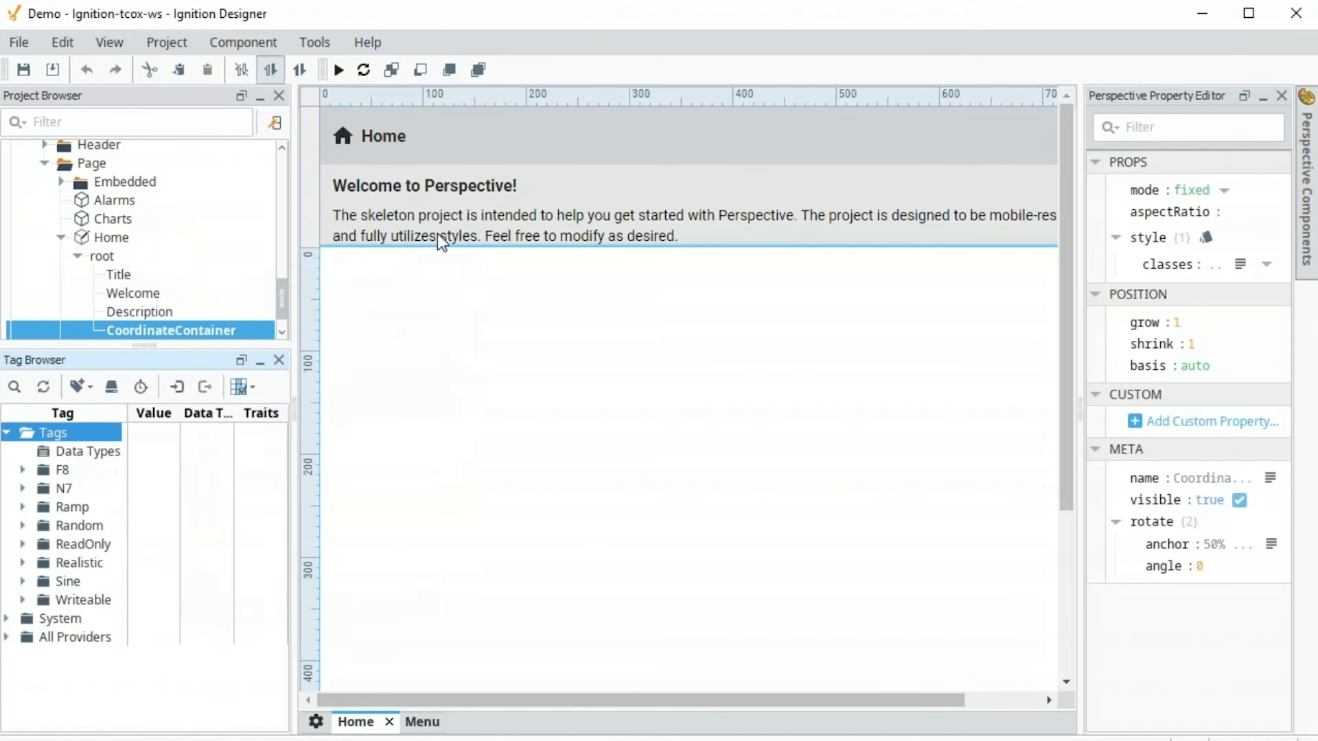
pyautogui.click(22, 489)
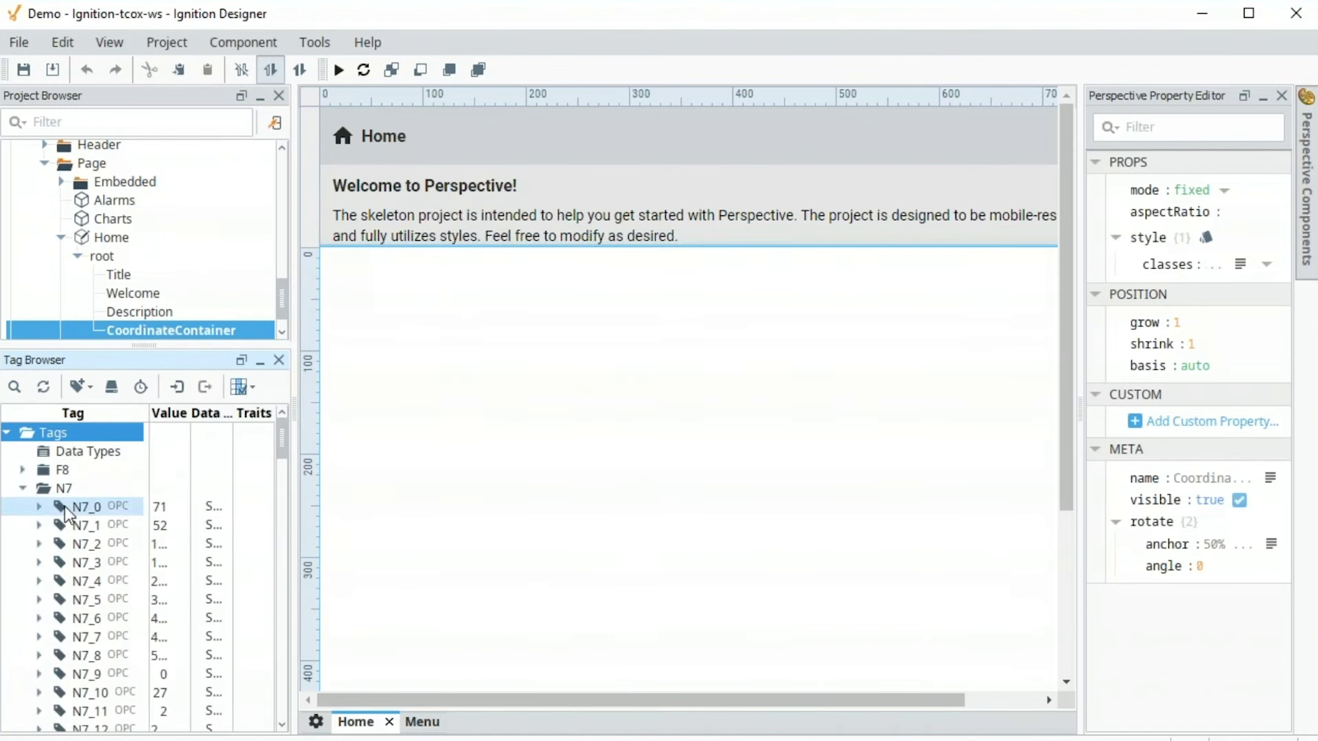
pyautogui.click(114, 510)
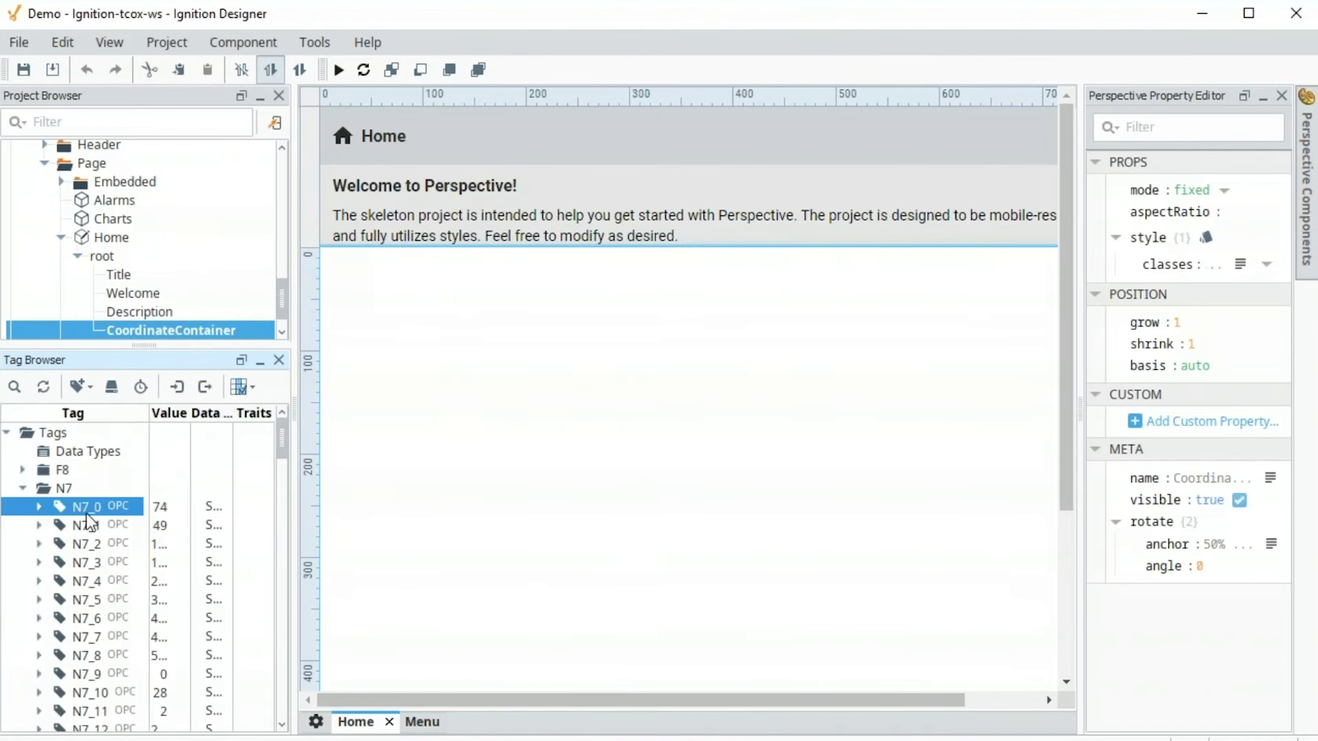
pyautogui.rightClick(93, 508)
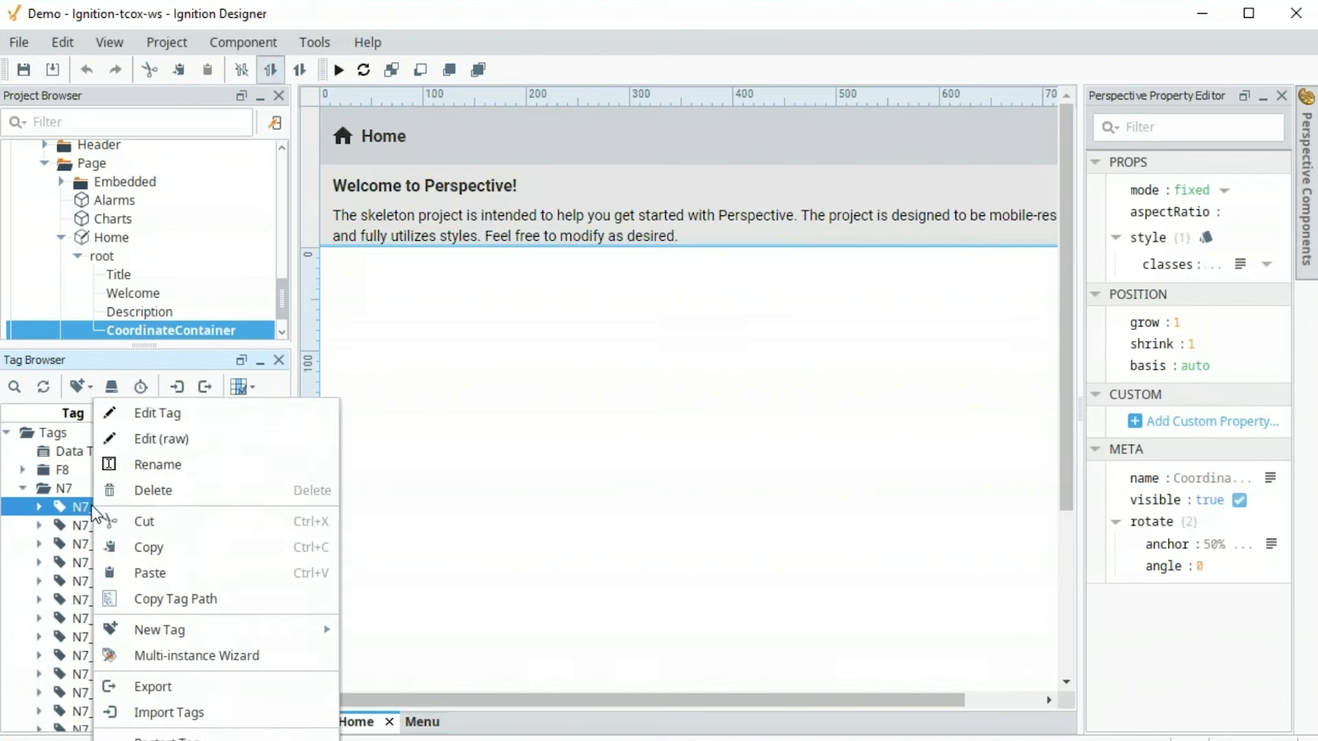
pyautogui.click(175, 411)
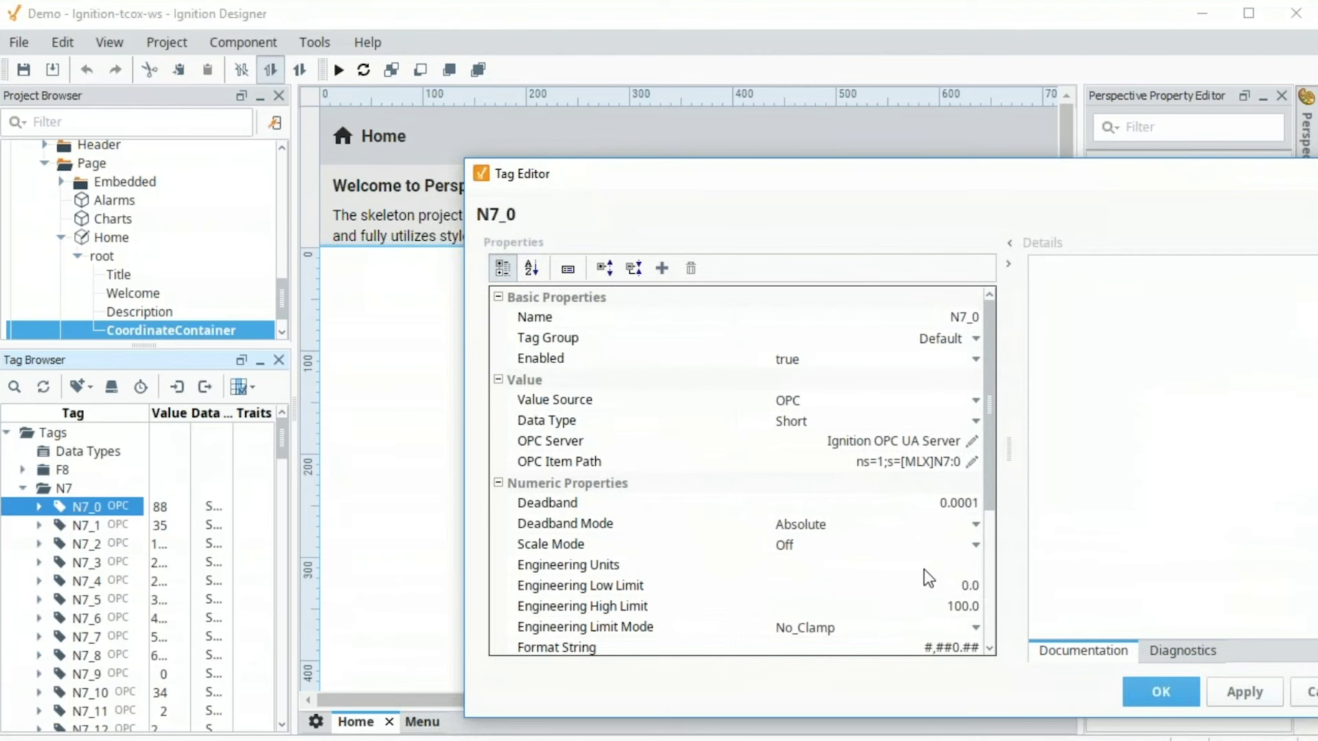
pyautogui.scroll(-4, 924, 570)
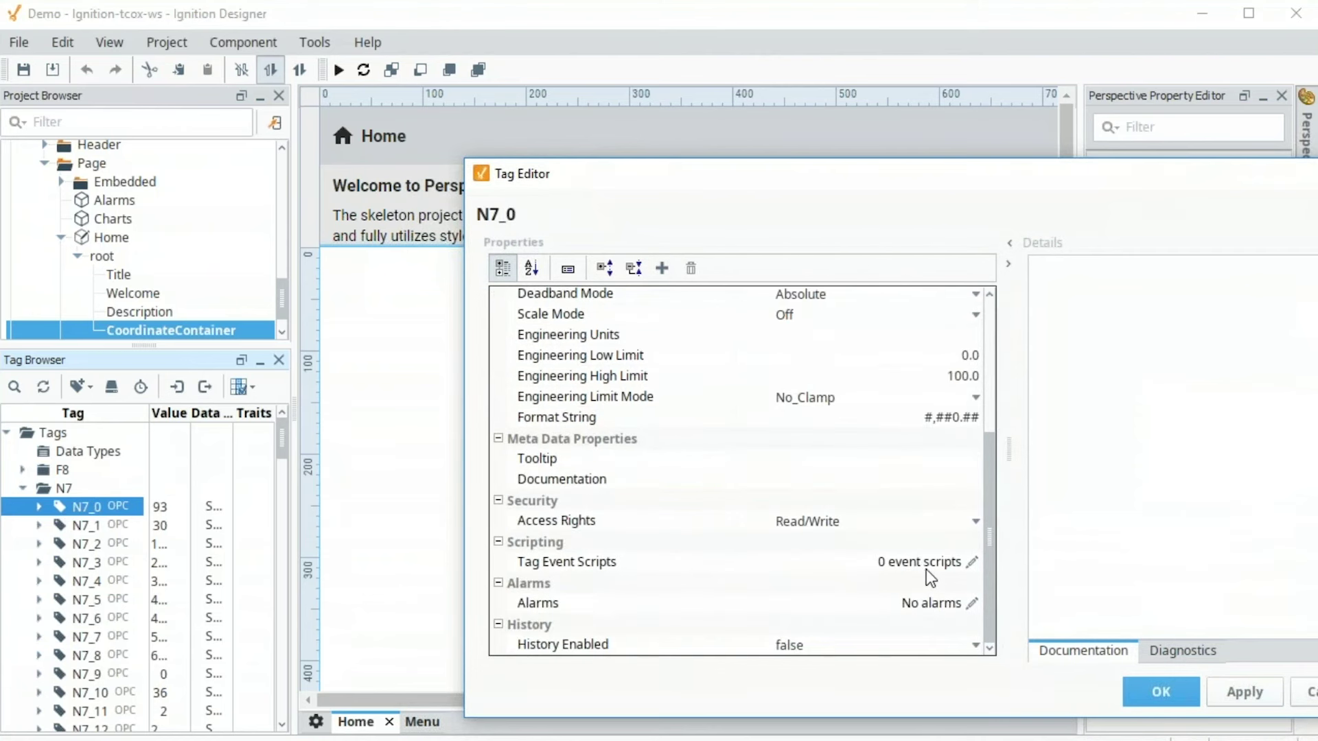
pyautogui.click(1306, 692)
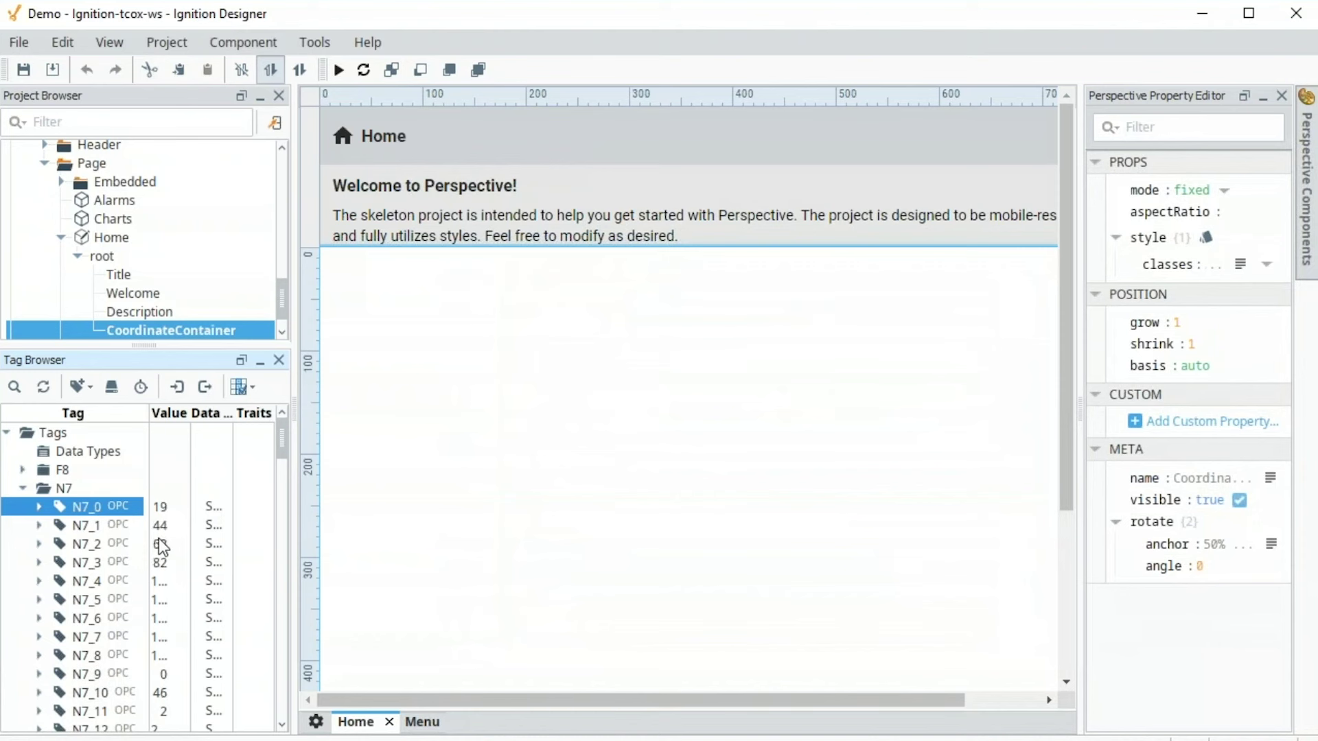
# Place N7_0 as a cylindrical tank and gauge, and N7_1, N7_2 as LED displays
pyautogui.moveTo(81, 508); pyautogui.dragTo(362, 278)
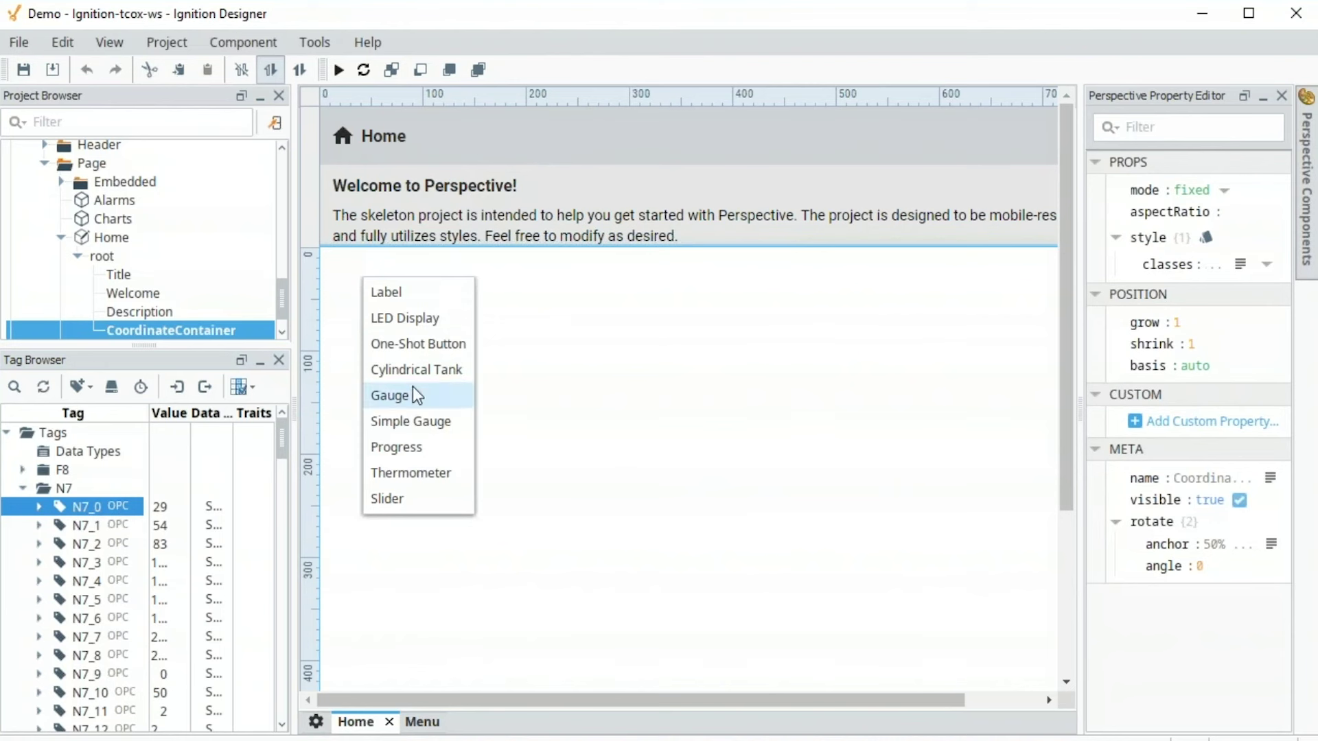
pyautogui.click(416, 369)
pyautogui.moveTo(94, 533); pyautogui.dragTo(542, 275)
pyautogui.click(578, 312)
pyautogui.click(96, 544)
pyautogui.moveTo(96, 544); pyautogui.dragTo(543, 317)
pyautogui.click(587, 363)
pyautogui.click(97, 507)
pyautogui.moveTo(96, 507); pyautogui.dragTo(714, 268)
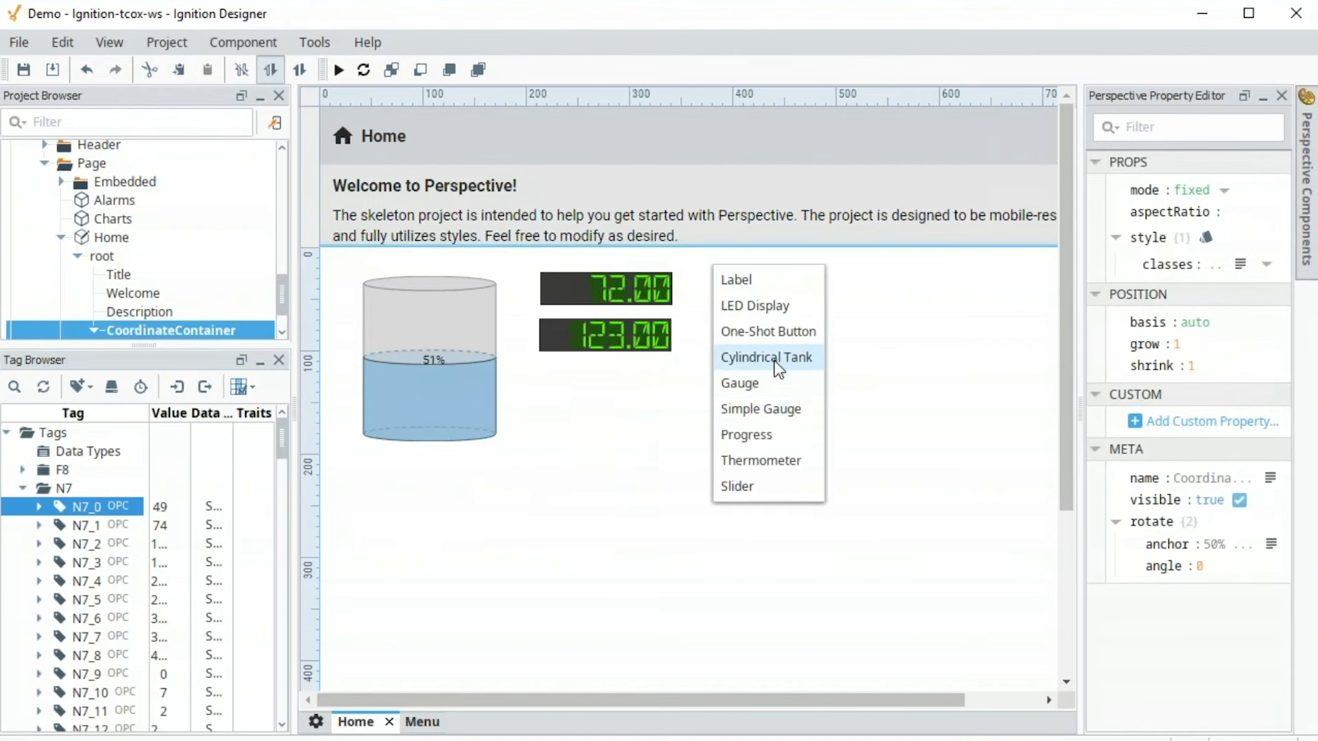
pyautogui.click(765, 391)
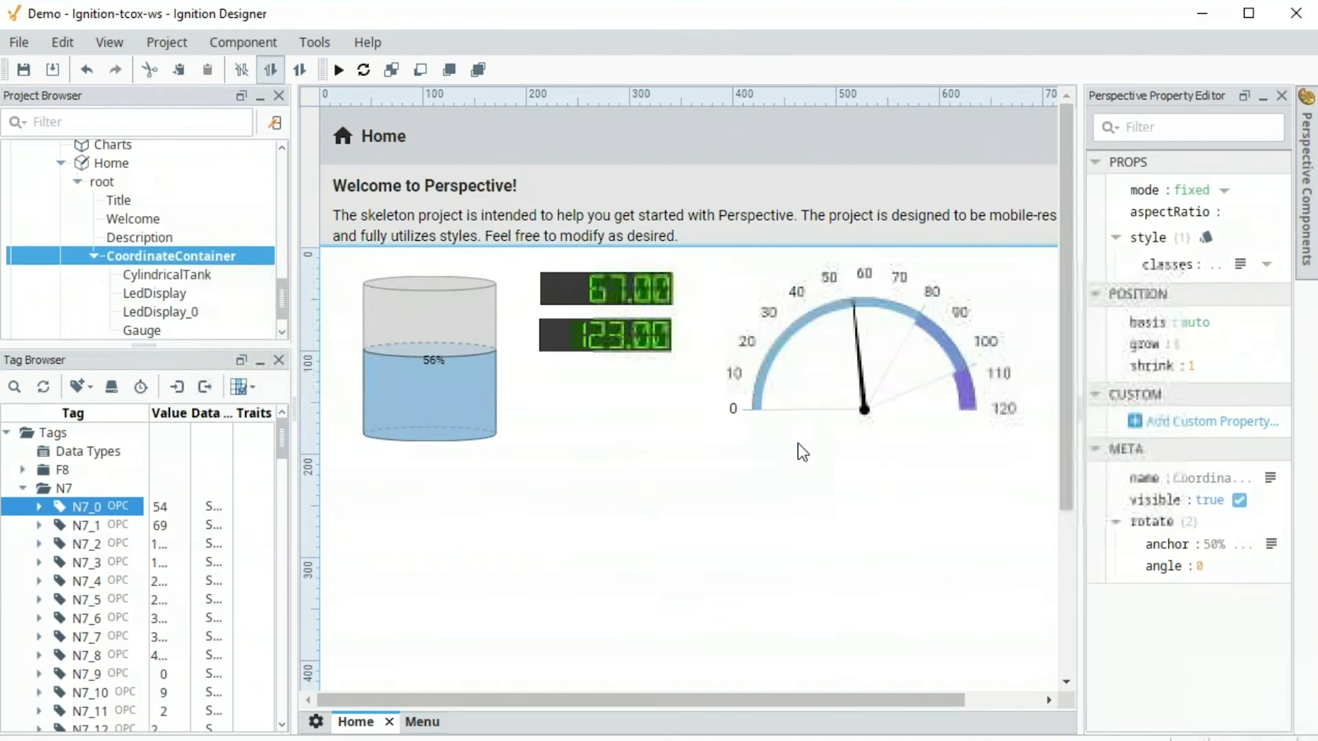
# Add WriteableBoolean1 as a toggle switch and WriteableInteger2 as a slider below it
pyautogui.click(23, 488)
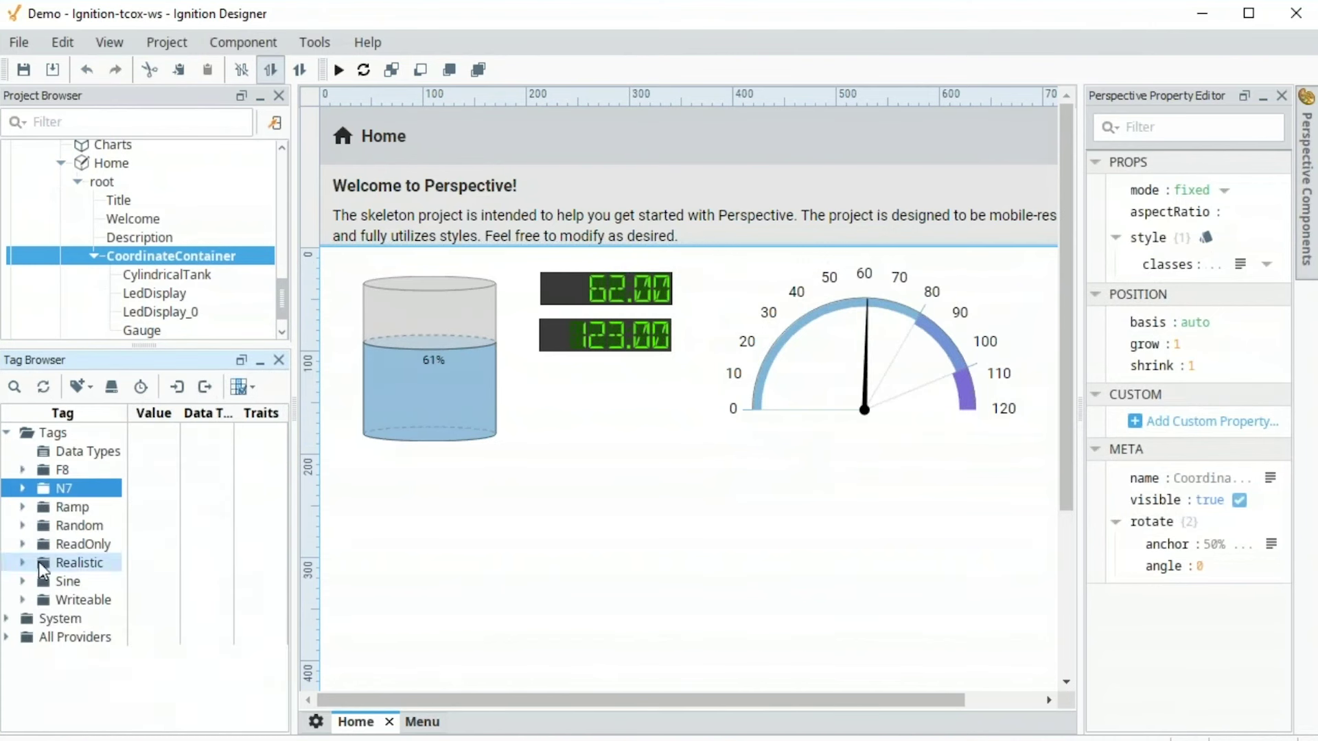
pyautogui.click(23, 599)
pyautogui.scroll(-2, 67, 609)
pyautogui.click(122, 506)
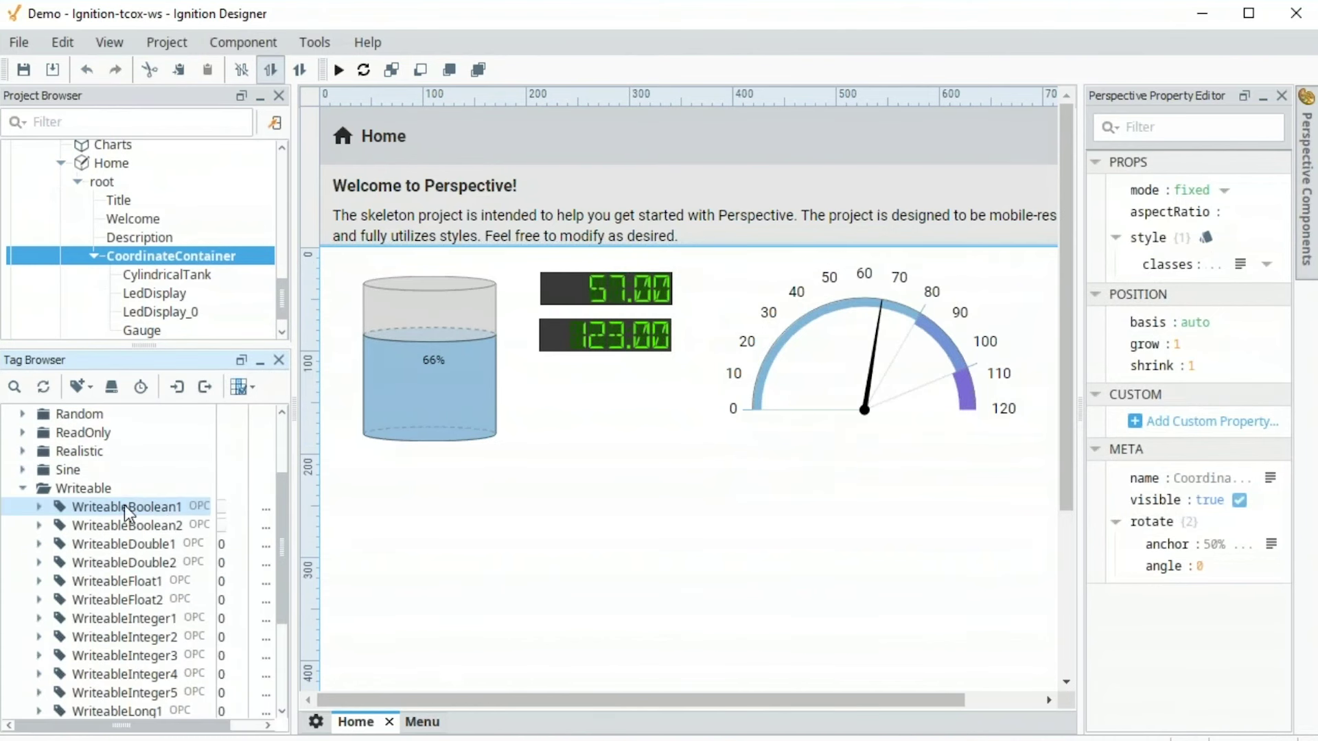
pyautogui.moveTo(122, 506); pyautogui.dragTo(370, 467)
pyautogui.click(425, 513)
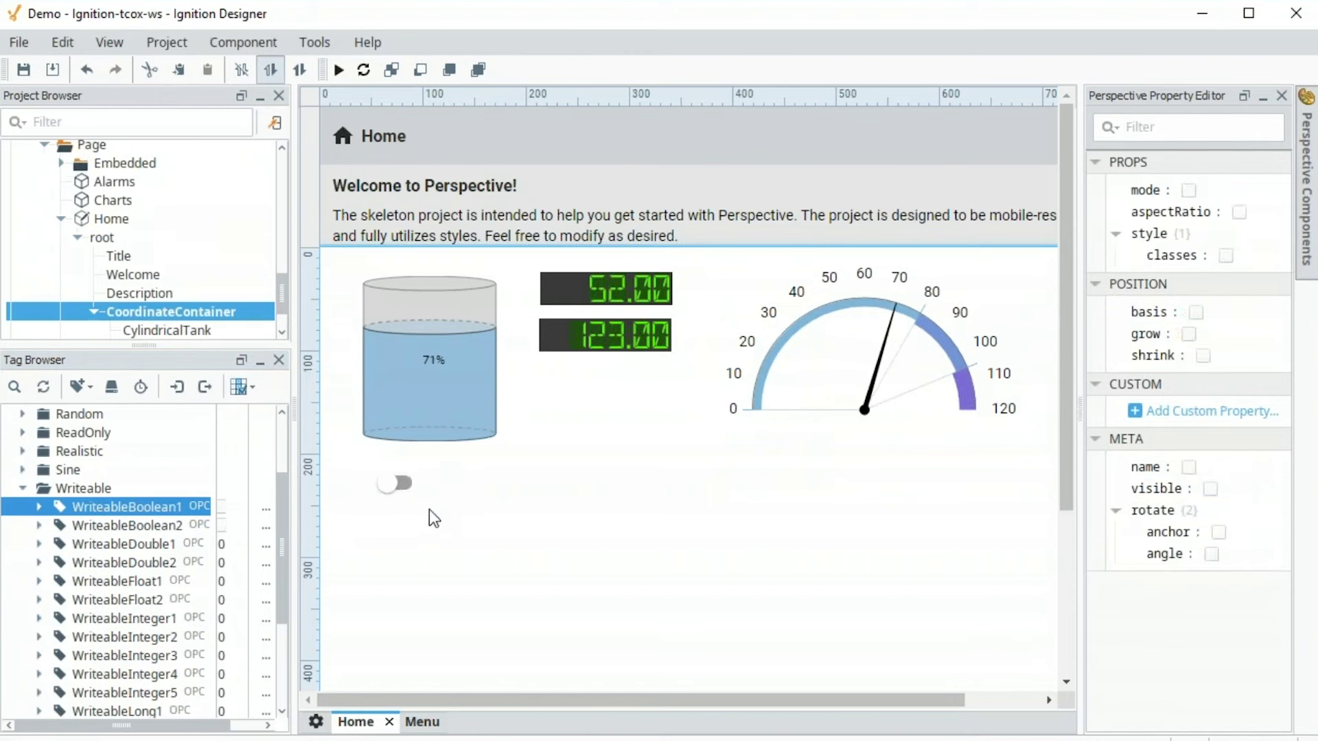
pyautogui.moveTo(151, 636); pyautogui.dragTo(368, 546)
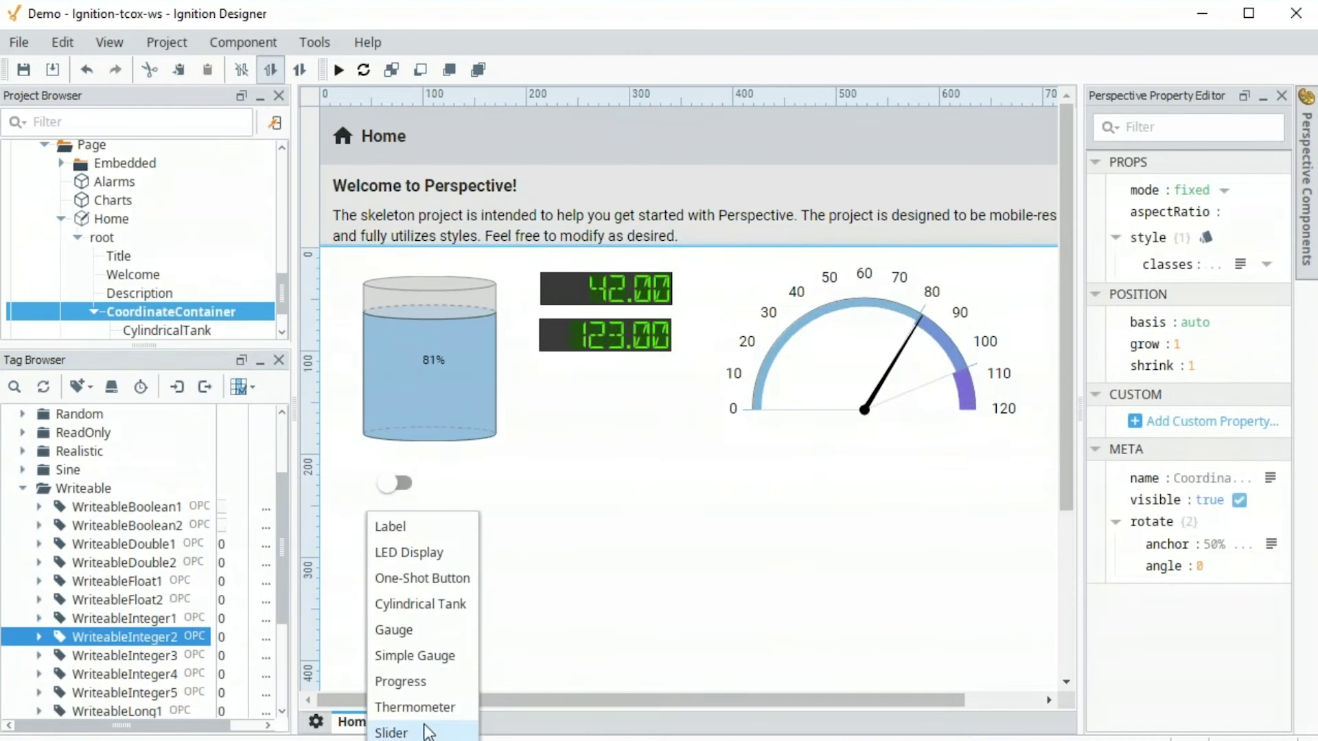
pyautogui.click(426, 732)
# Make the toggle switch's selected-value tag binding bidirectional
pyautogui.click(404, 487)
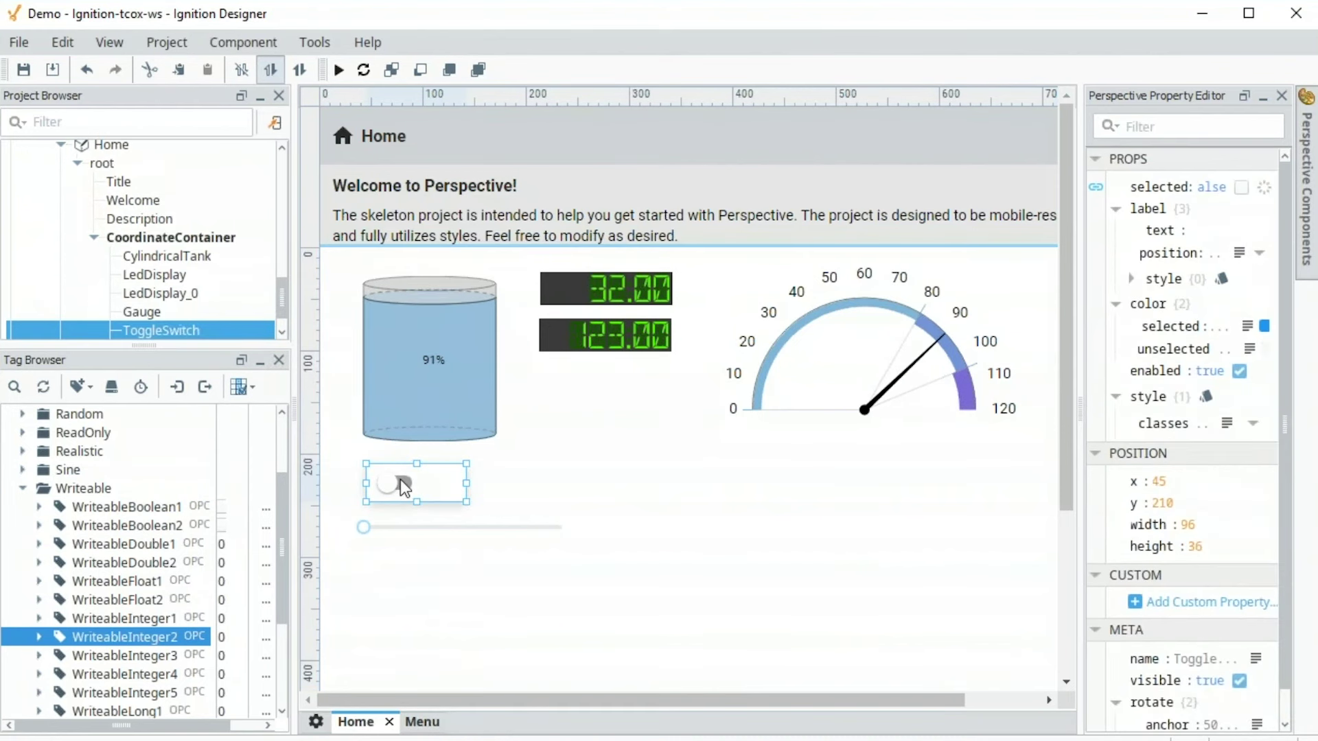
pyautogui.click(1308, 227)
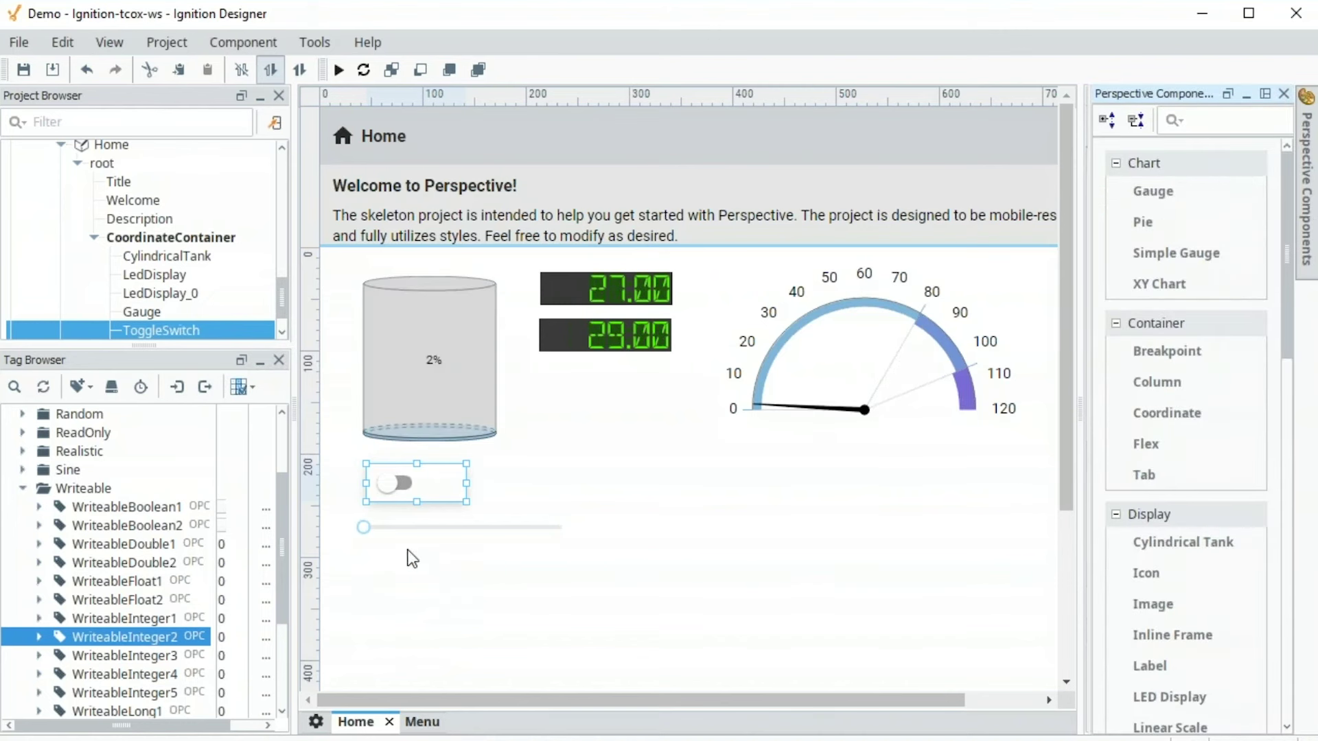
pyautogui.click(410, 487)
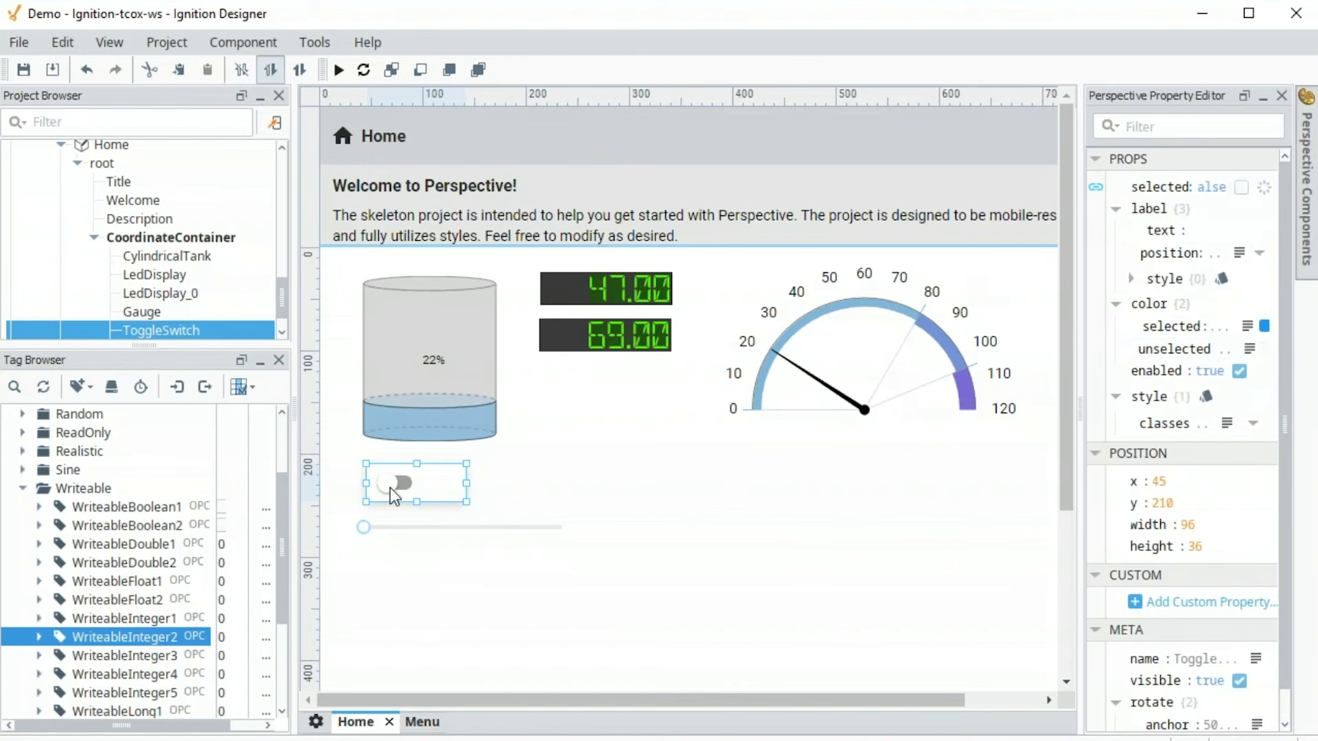
pyautogui.click(1097, 187)
pyautogui.click(655, 265)
pyautogui.click(879, 666)
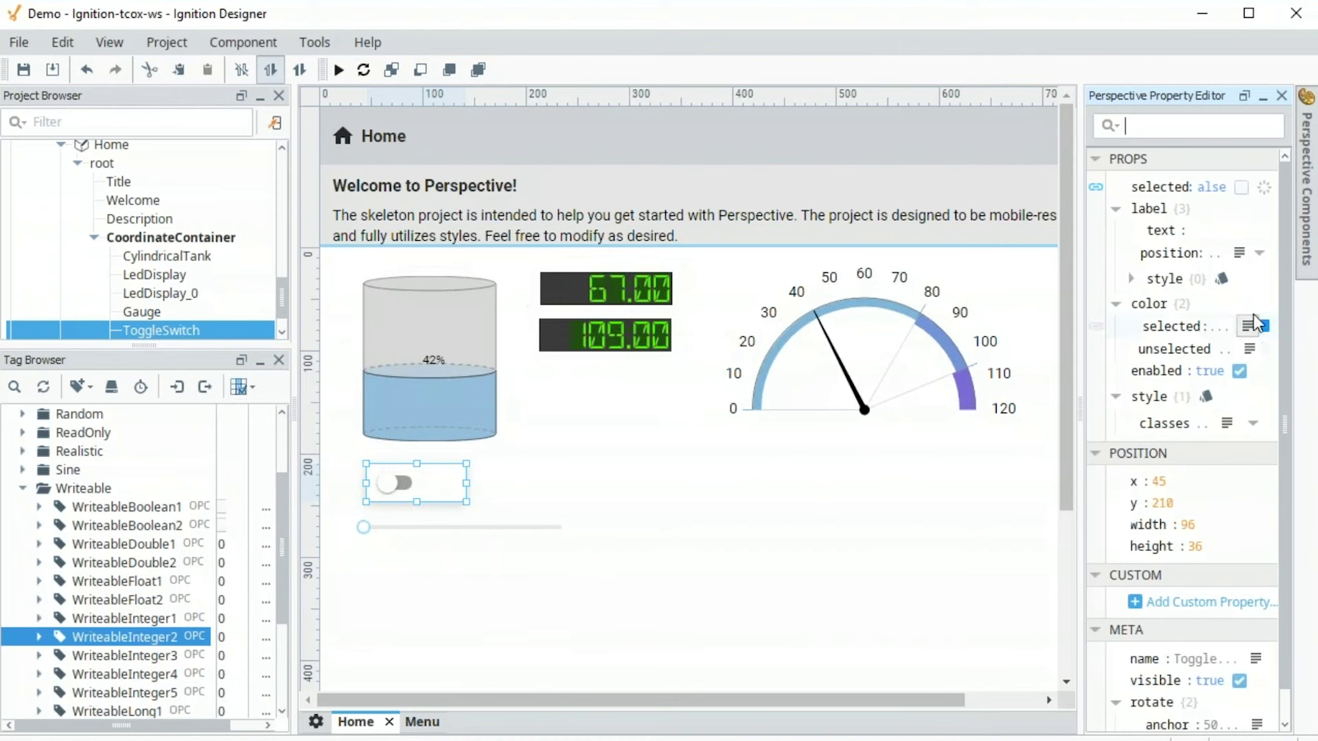
pyautogui.click(1306, 265)
# Place a Multi-State Button on the Home view and review its Hand/Off/Auto states
pyautogui.moveTo(1286, 288); pyautogui.dragTo(1290, 601)
pyautogui.moveTo(1197, 491); pyautogui.dragTo(617, 444)
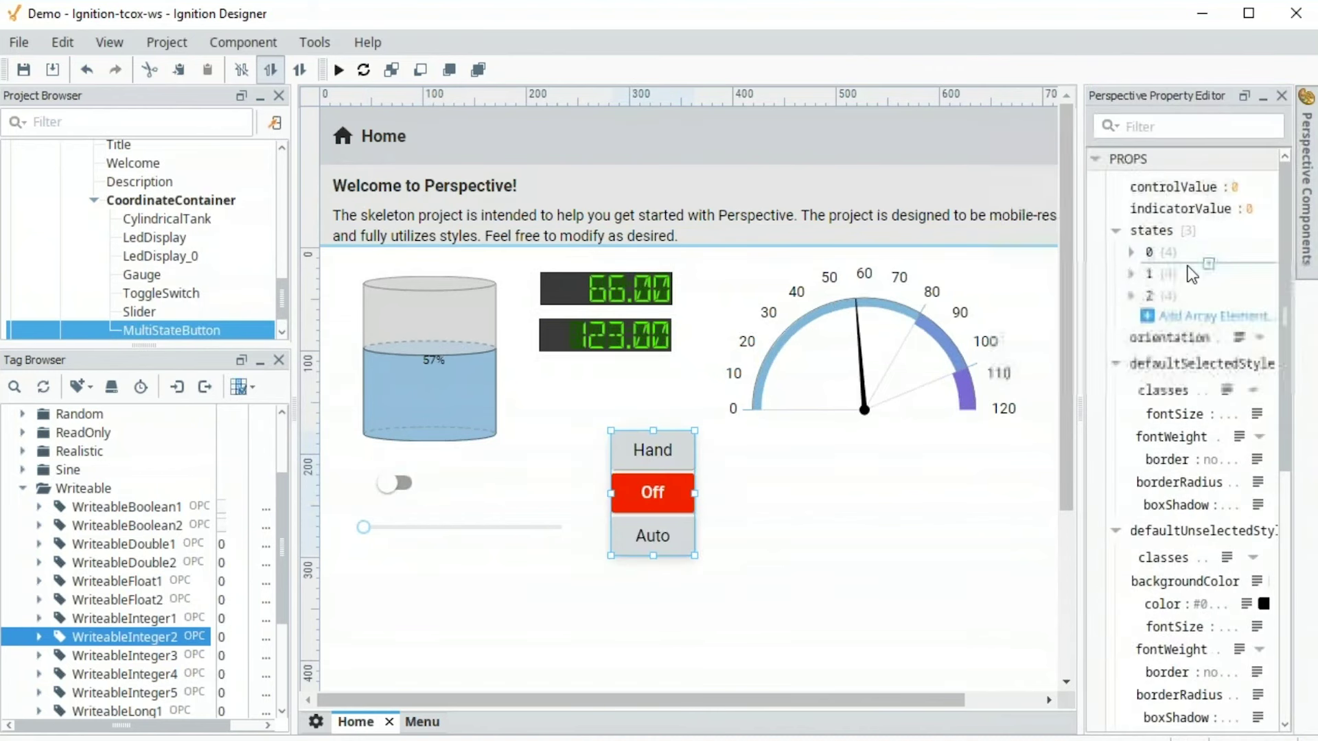
pyautogui.click(1131, 296)
pyautogui.click(1131, 274)
pyautogui.click(1132, 252)
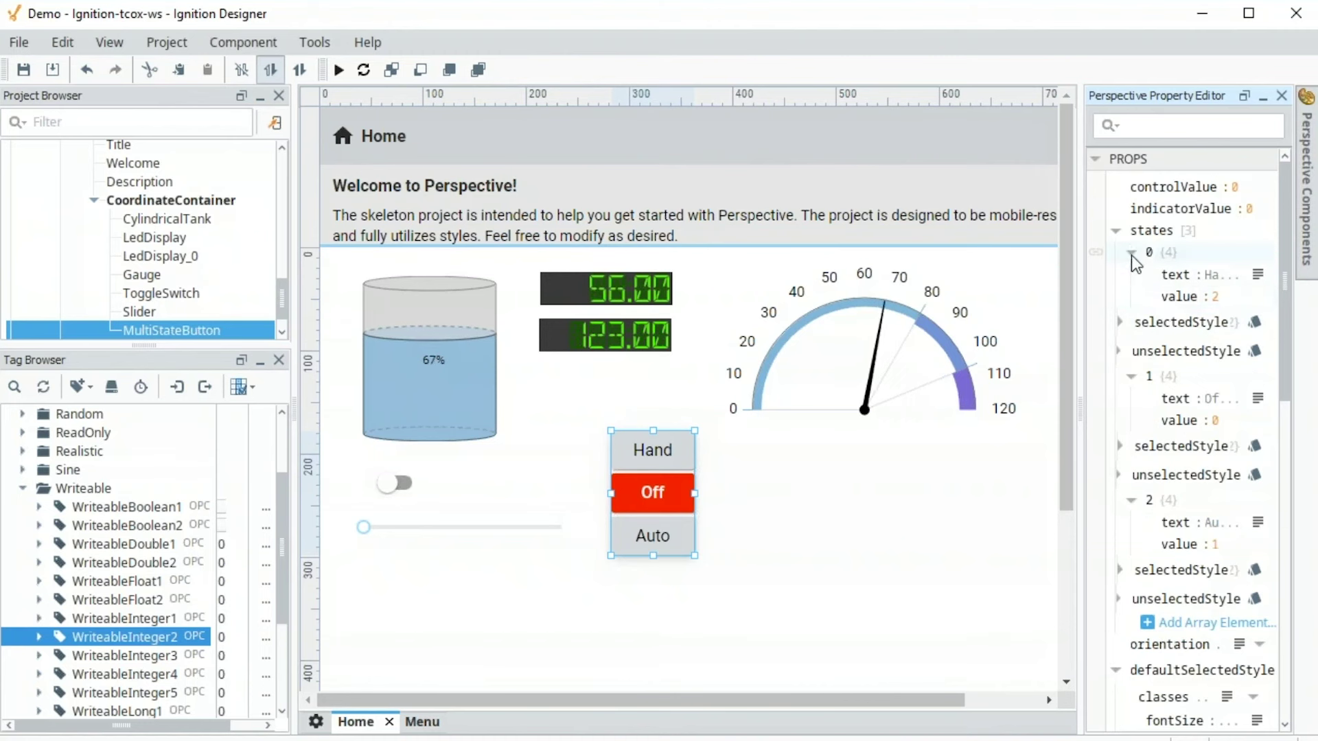
pyautogui.click(1131, 252)
pyautogui.click(1132, 273)
pyautogui.click(1131, 295)
pyautogui.moveTo(1080, 309); pyautogui.dragTo(1025, 309)
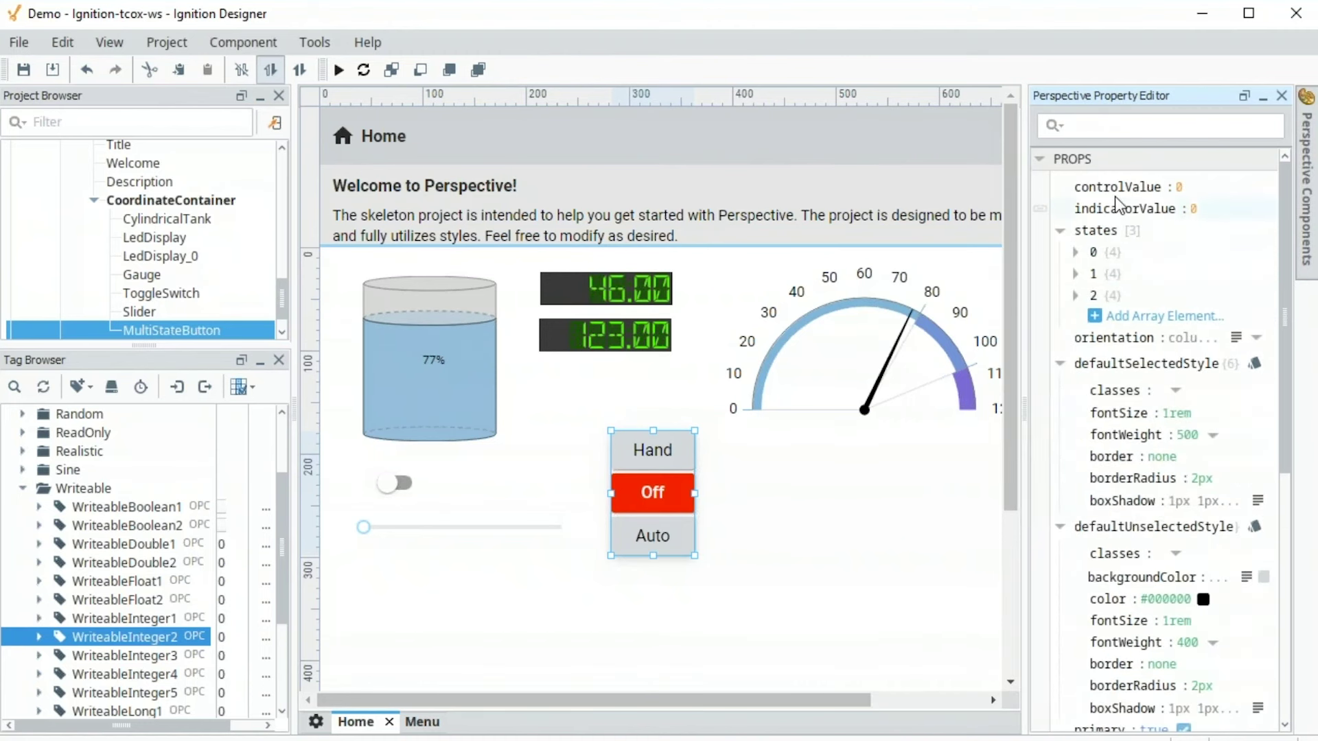
# Bind controlValue (bidirectional) and indicatorValue to WriteableInteger1, then nudge the button into place
pyautogui.click(168, 624)
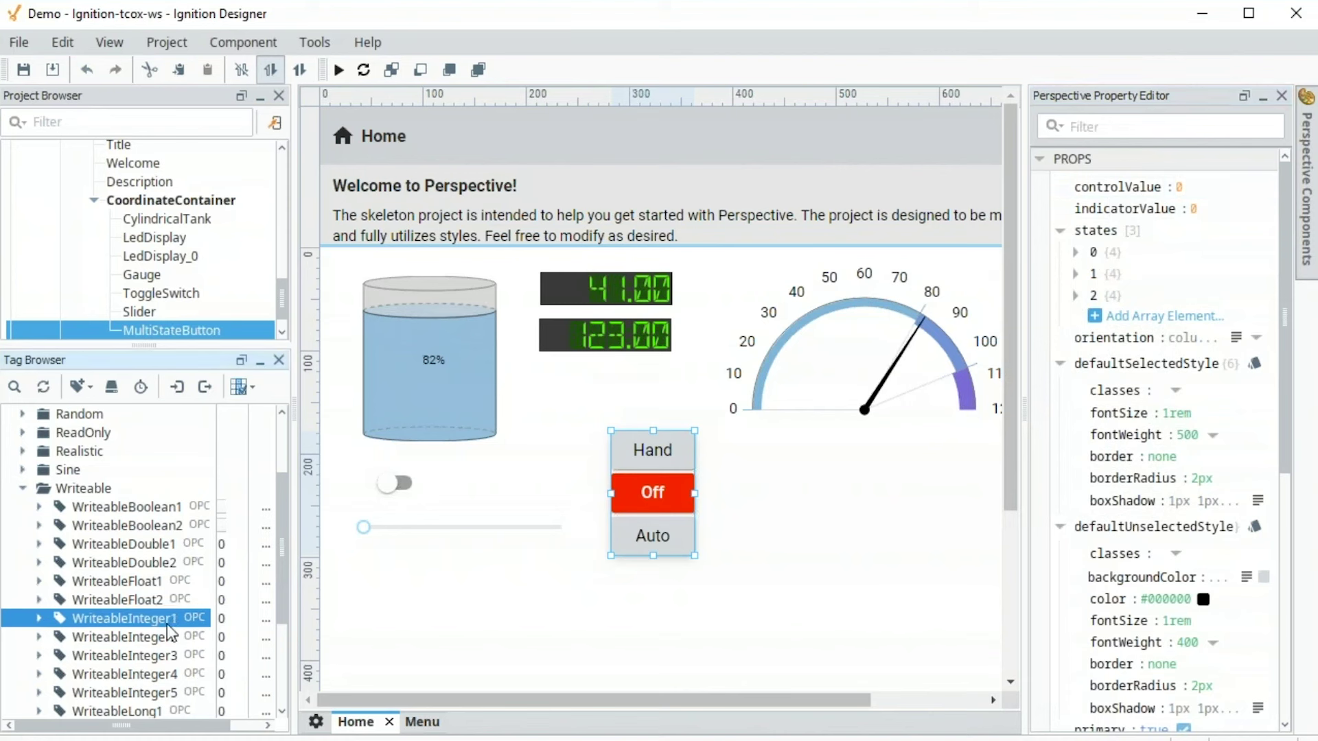
pyautogui.moveTo(988, 333); pyautogui.dragTo(1071, 187)
pyautogui.moveTo(168, 635); pyautogui.dragTo(1099, 213)
pyautogui.click(1040, 187)
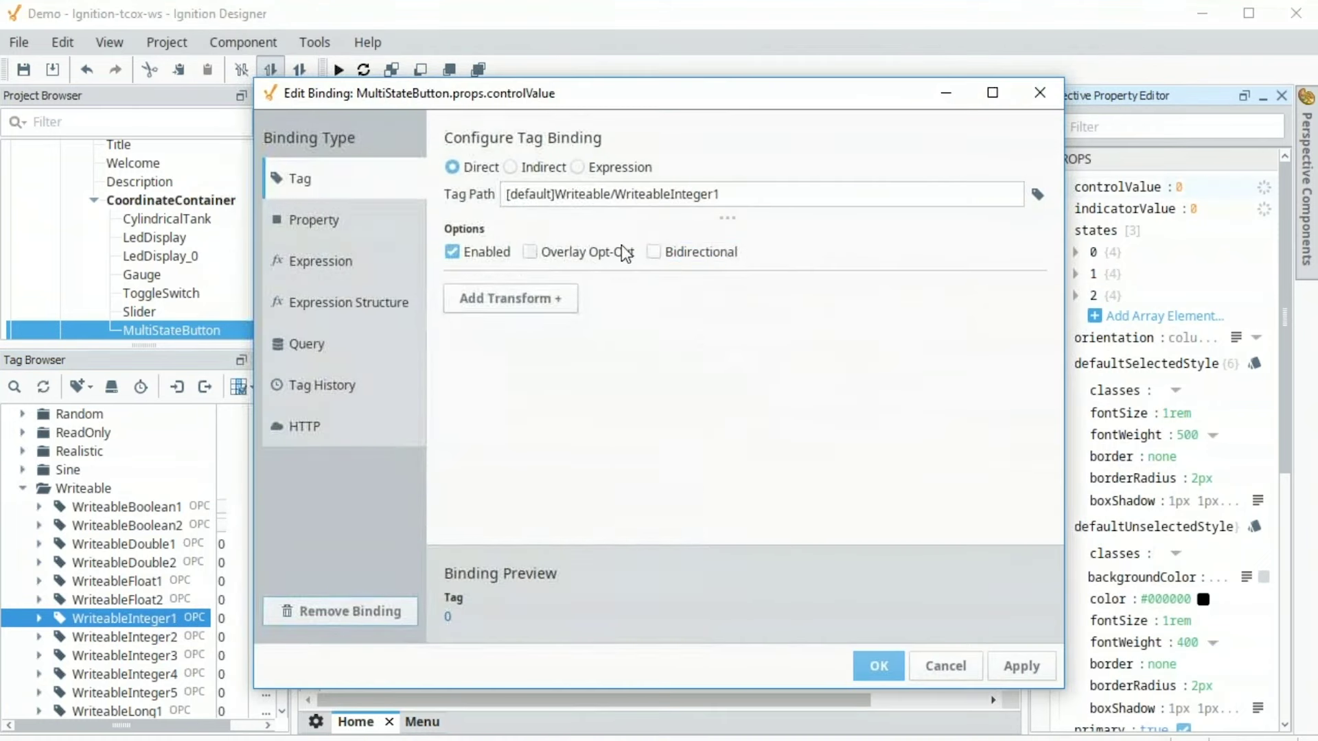
pyautogui.click(652, 252)
pyautogui.click(858, 656)
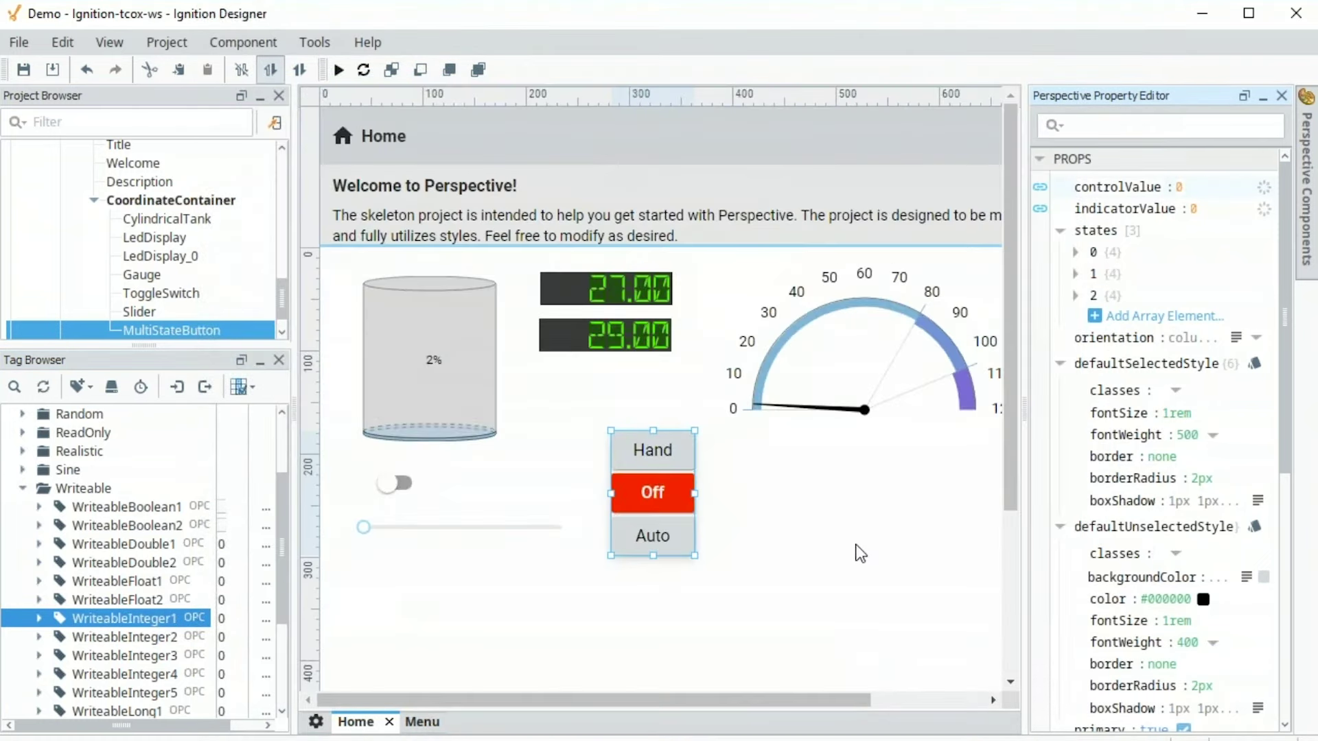
pyautogui.moveTo(656, 501); pyautogui.dragTo(637, 513)
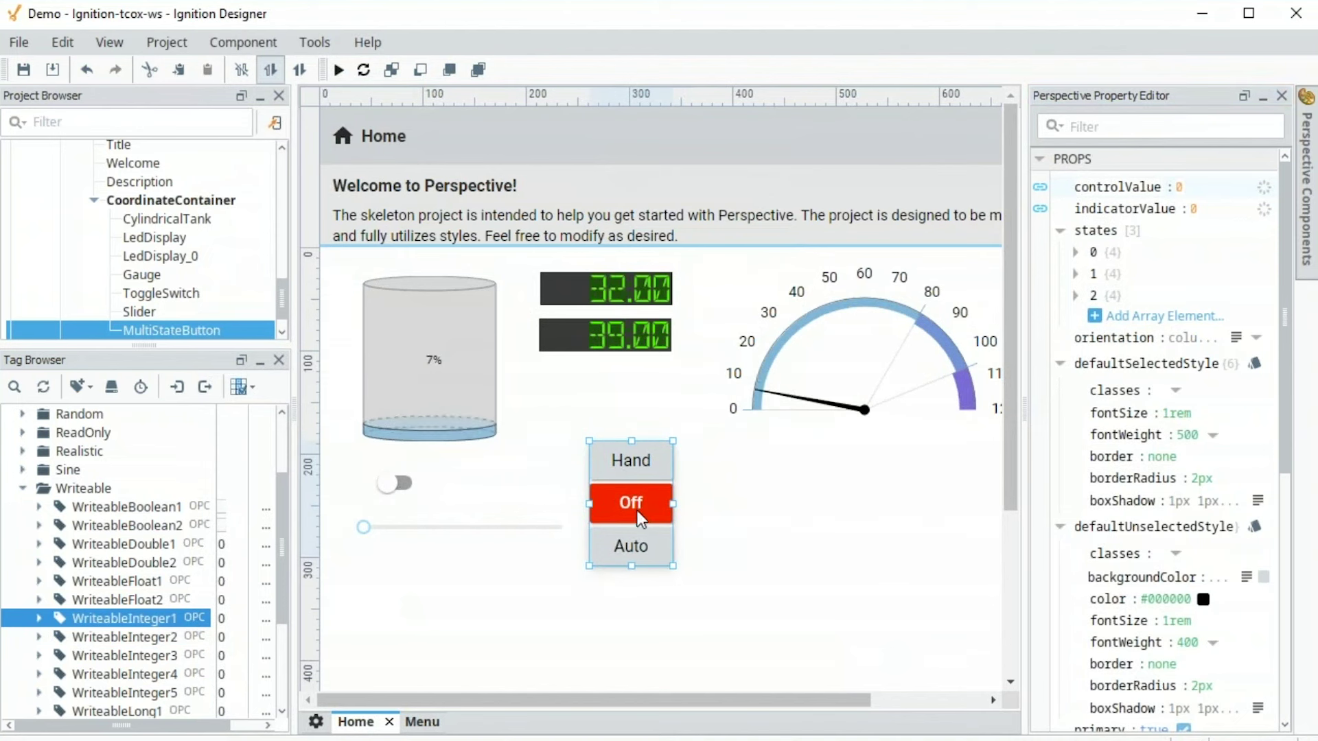
# Place an inclined conveyor from the Symbol Factory's conveyors onto the Home view
pyautogui.click(315, 42)
pyautogui.click(397, 202)
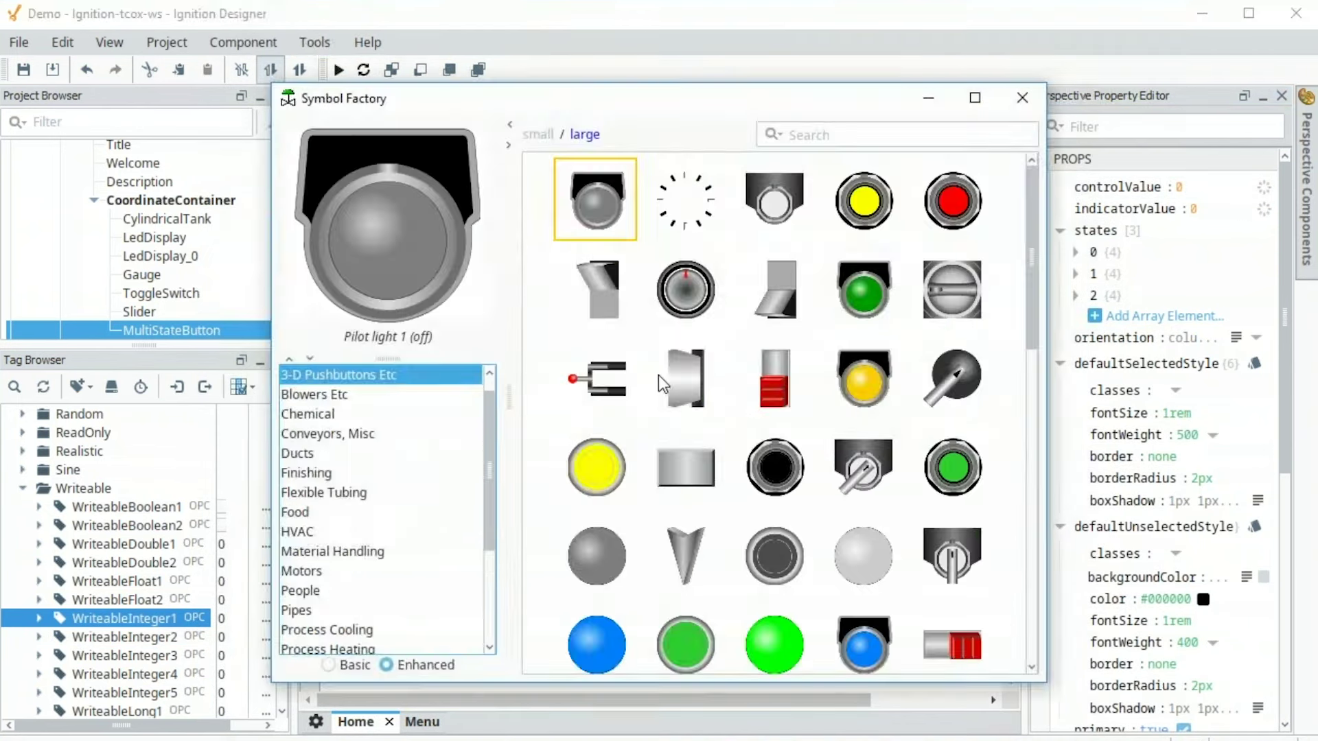
pyautogui.click(343, 435)
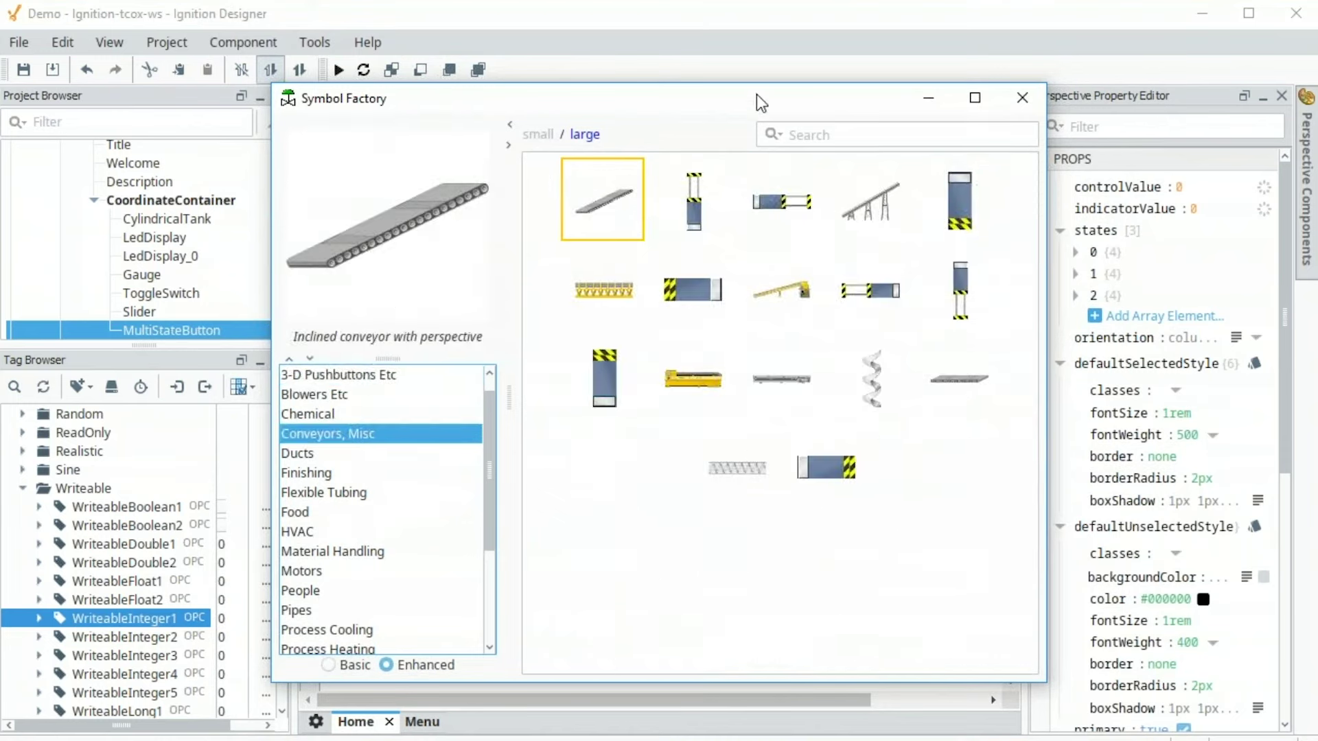
pyautogui.moveTo(757, 103); pyautogui.dragTo(580, 91)
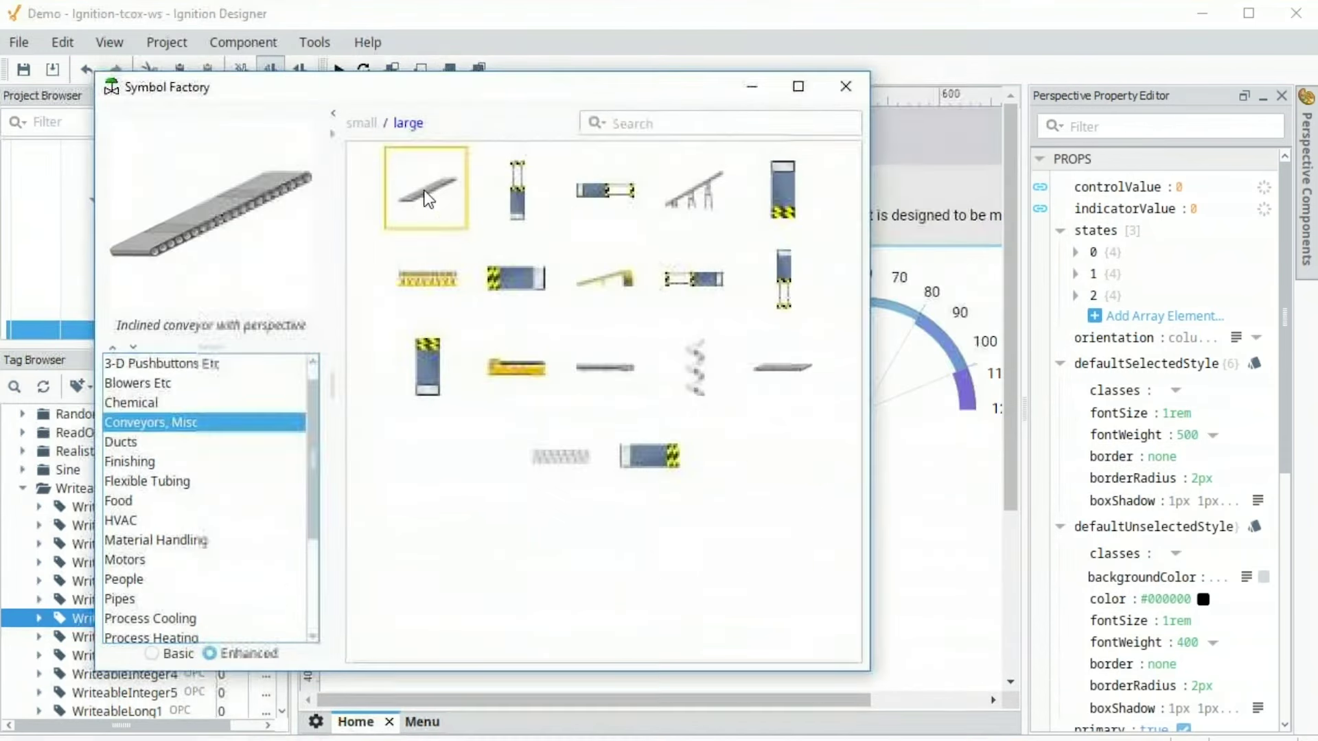
pyautogui.click(848, 91)
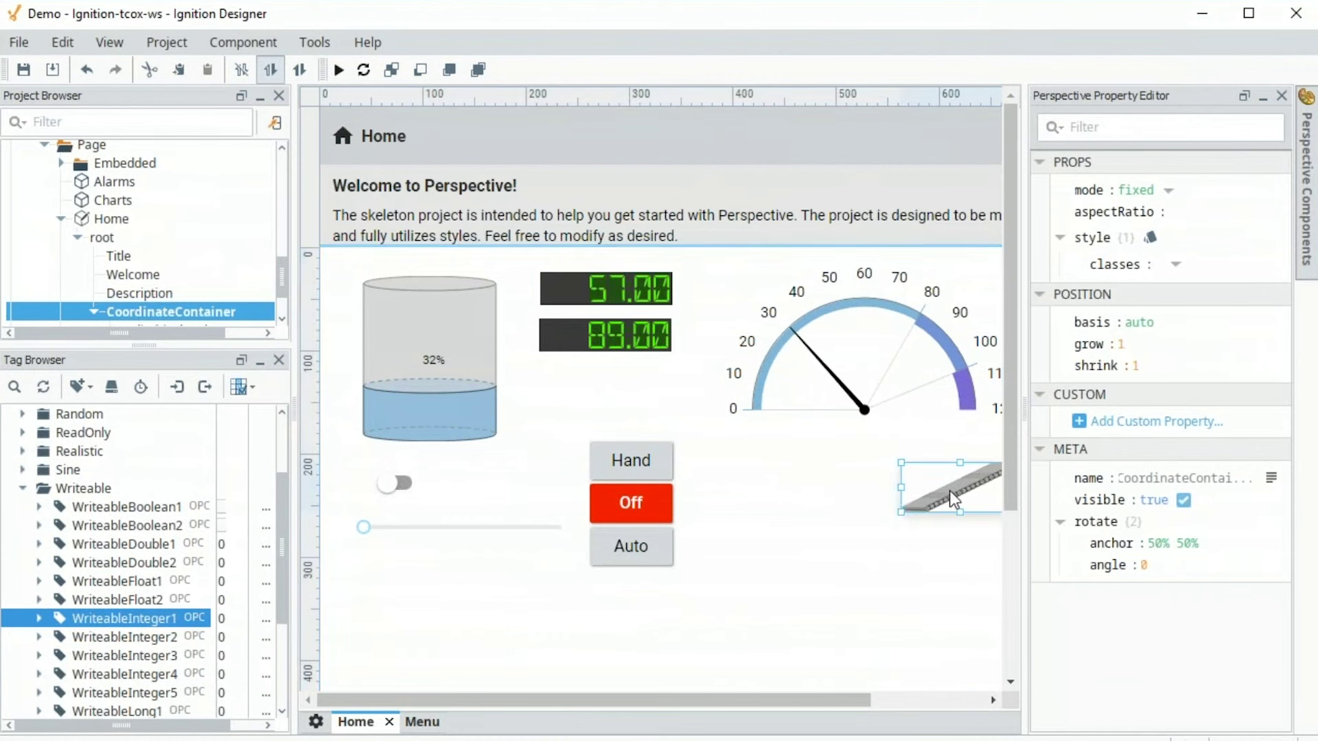
# Move the conveyor below the gauge and enlarge it to 212 by 117
pyautogui.click(965, 488)
pyautogui.moveTo(965, 488); pyautogui.dragTo(800, 466)
pyautogui.click(862, 501)
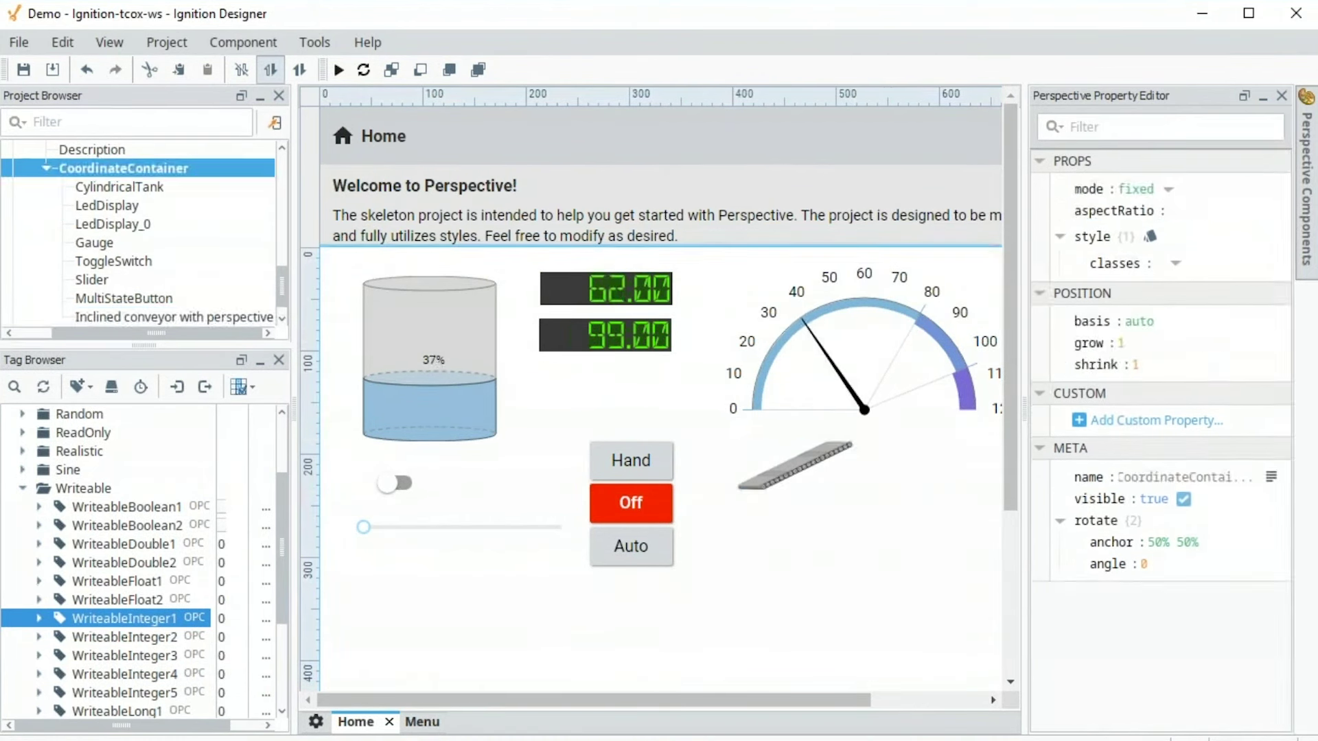
pyautogui.click(806, 463)
pyautogui.moveTo(851, 488); pyautogui.dragTo(957, 562)
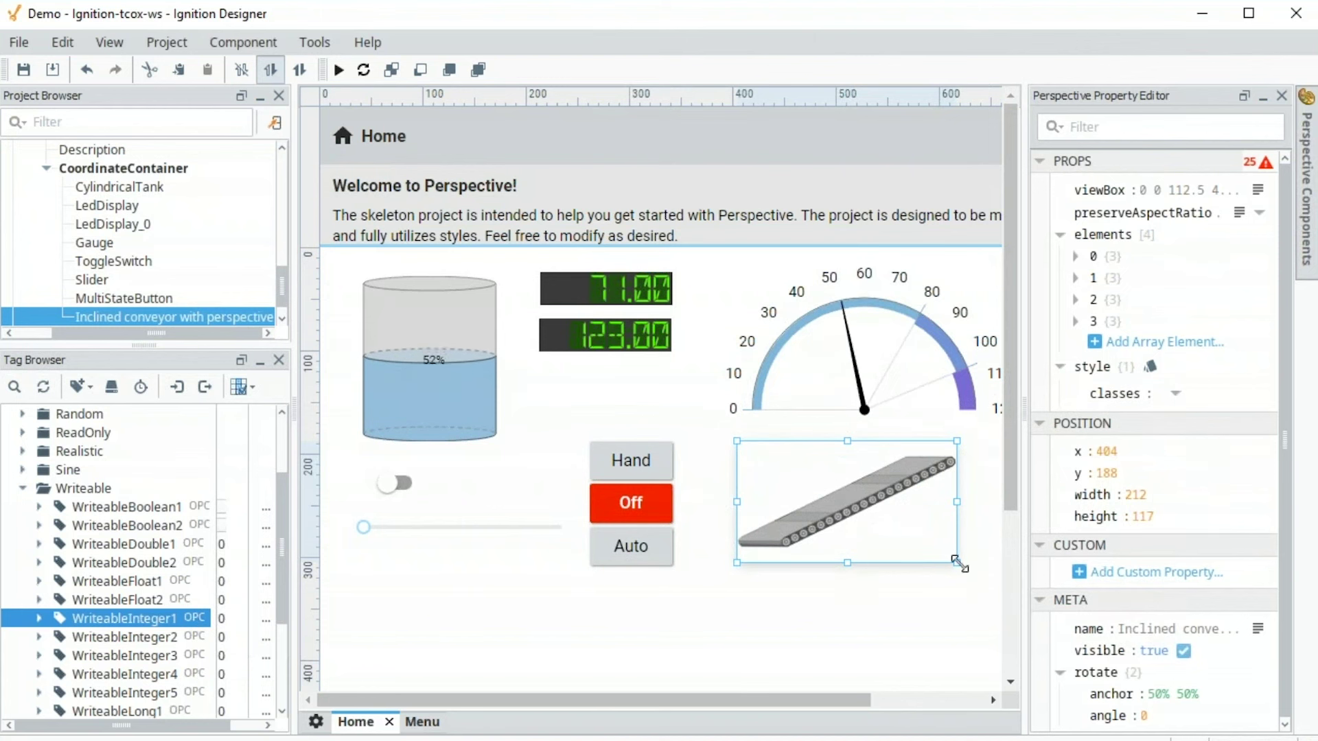
# Duplicate the conveyor and bind its first element's fill paint to the WriteableInteger1 tag
pyautogui.rightClick(832, 503)
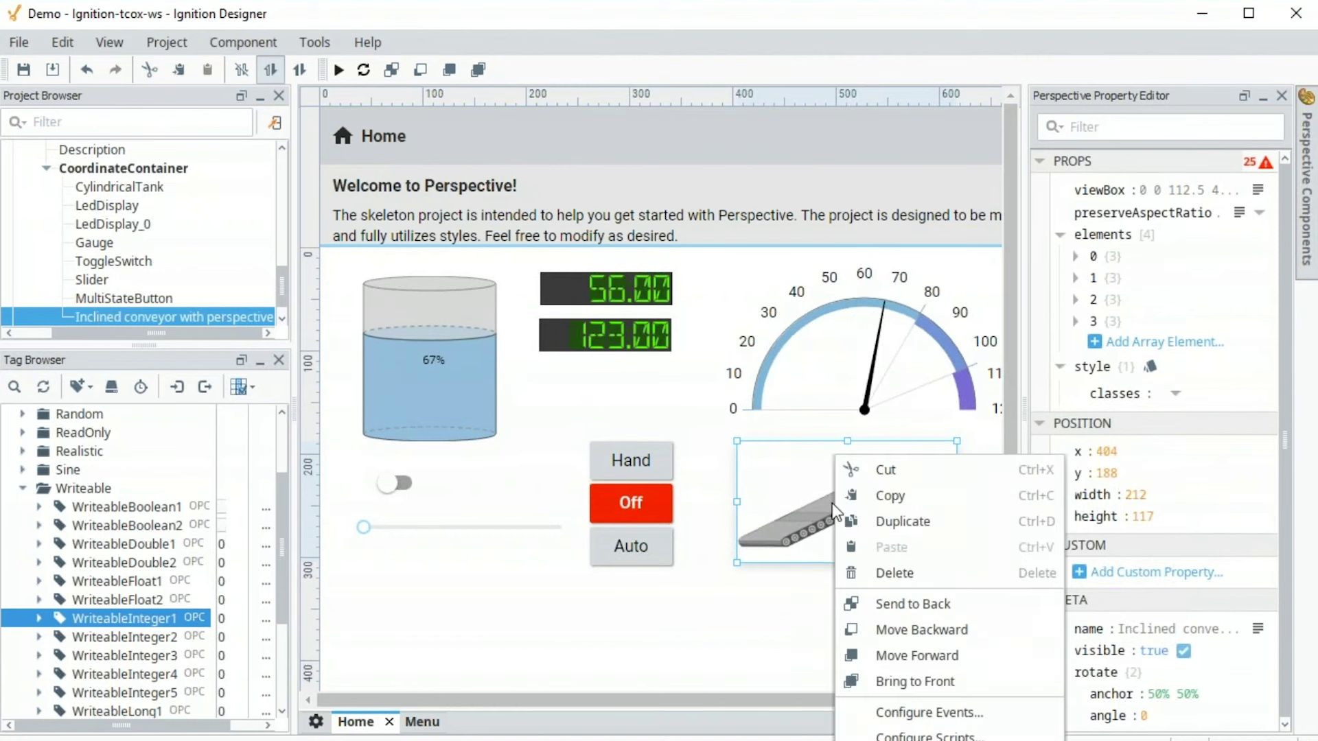
pyautogui.click(869, 522)
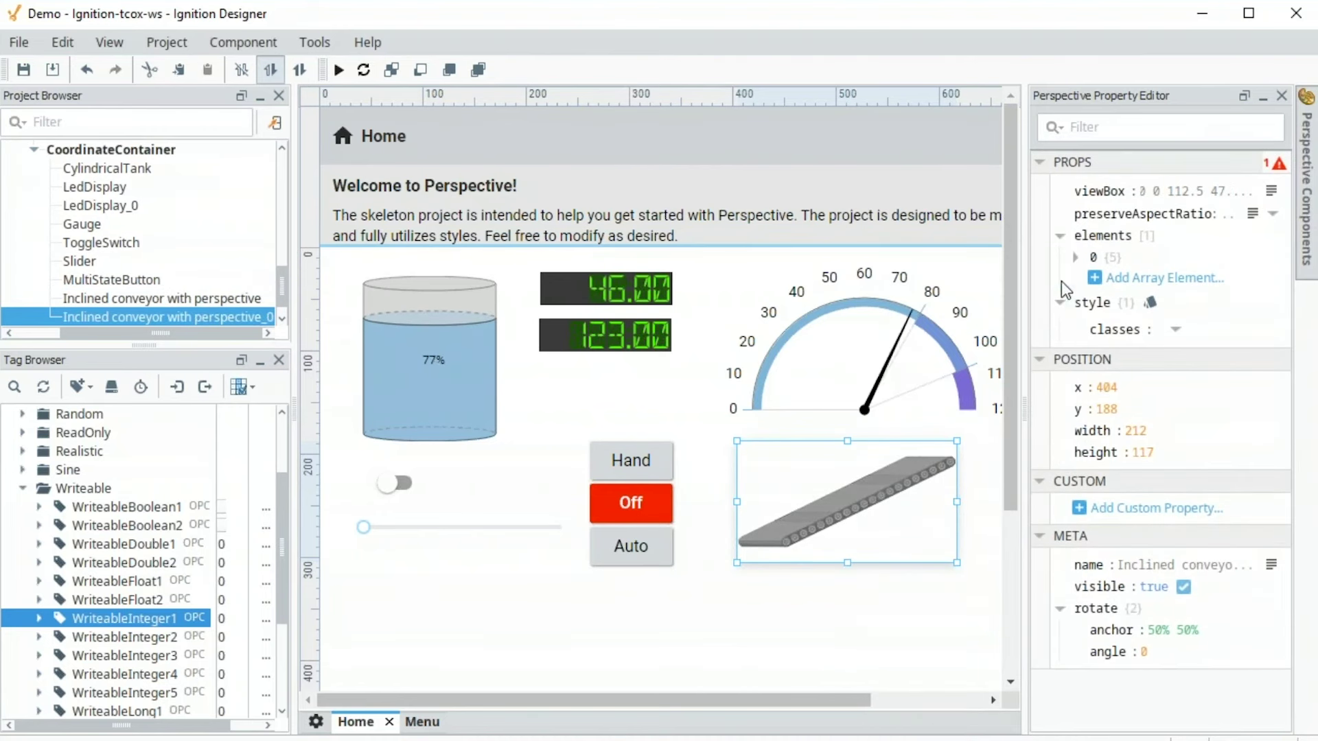
pyautogui.click(1076, 257)
pyautogui.click(1093, 299)
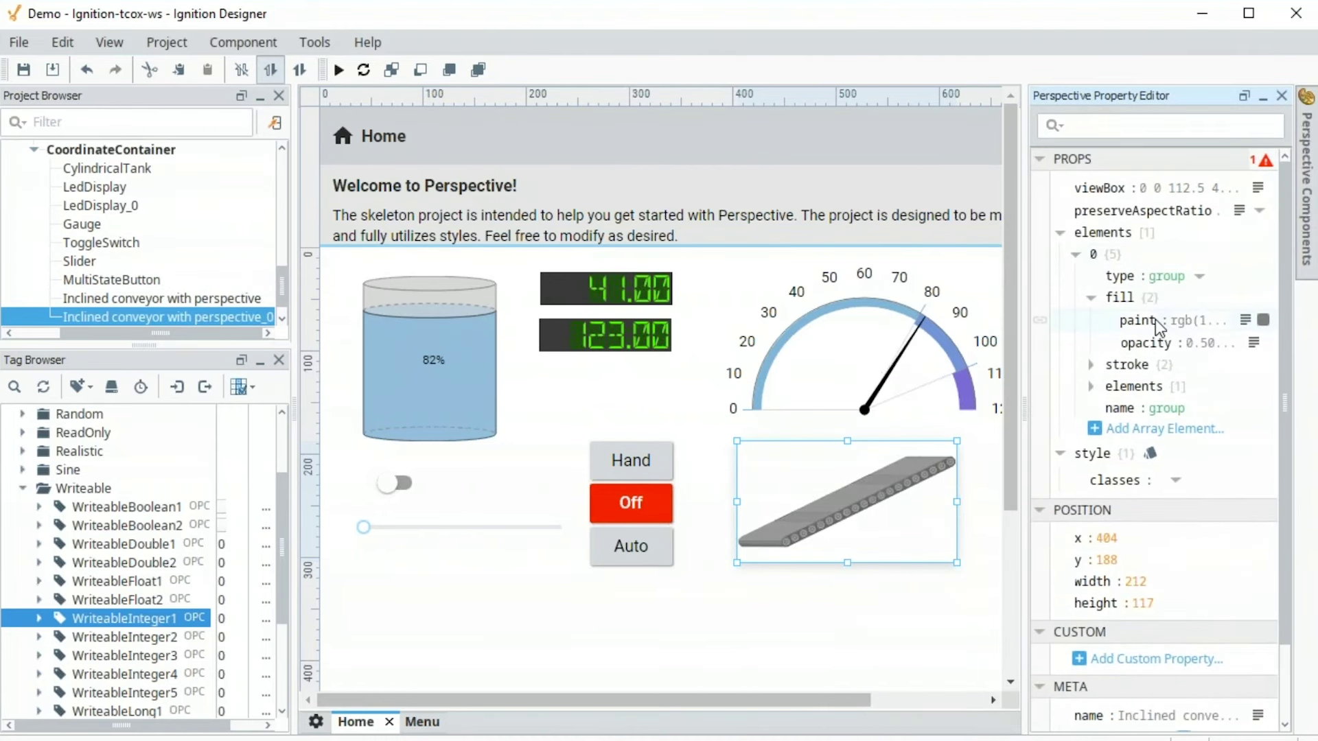
pyautogui.click(1039, 321)
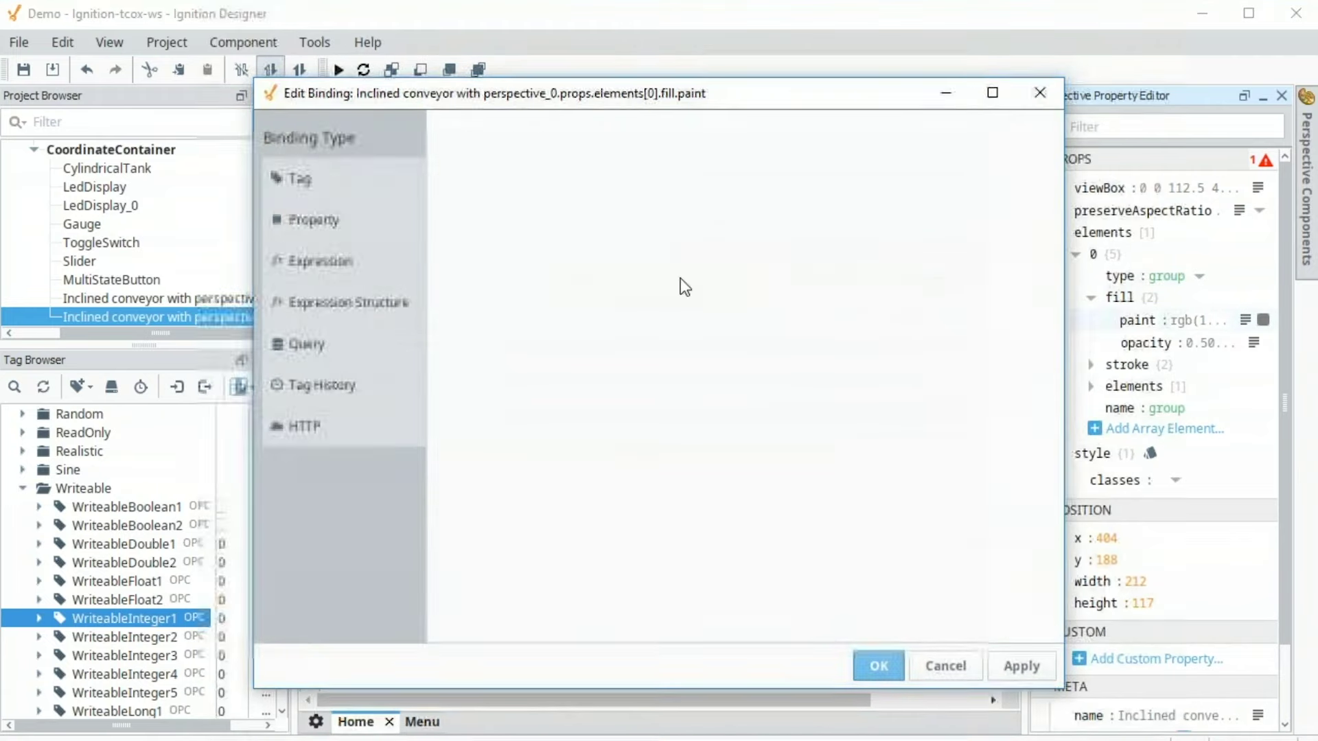
pyautogui.click(302, 181)
pyautogui.click(1037, 195)
pyautogui.click(1047, 224)
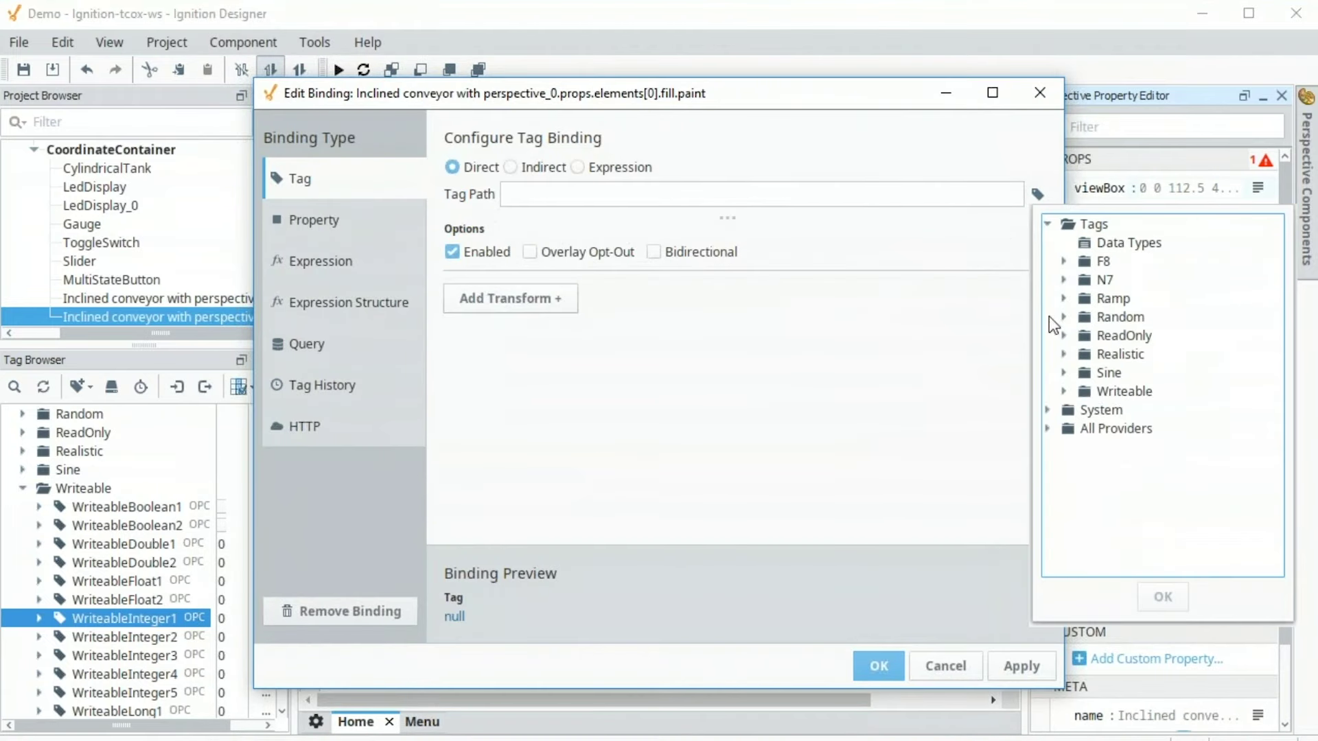
pyautogui.click(1064, 391)
pyautogui.click(1183, 527)
pyautogui.click(1162, 597)
# Add a Map transform with colour output and input rows 0, 1 and 2
pyautogui.click(536, 307)
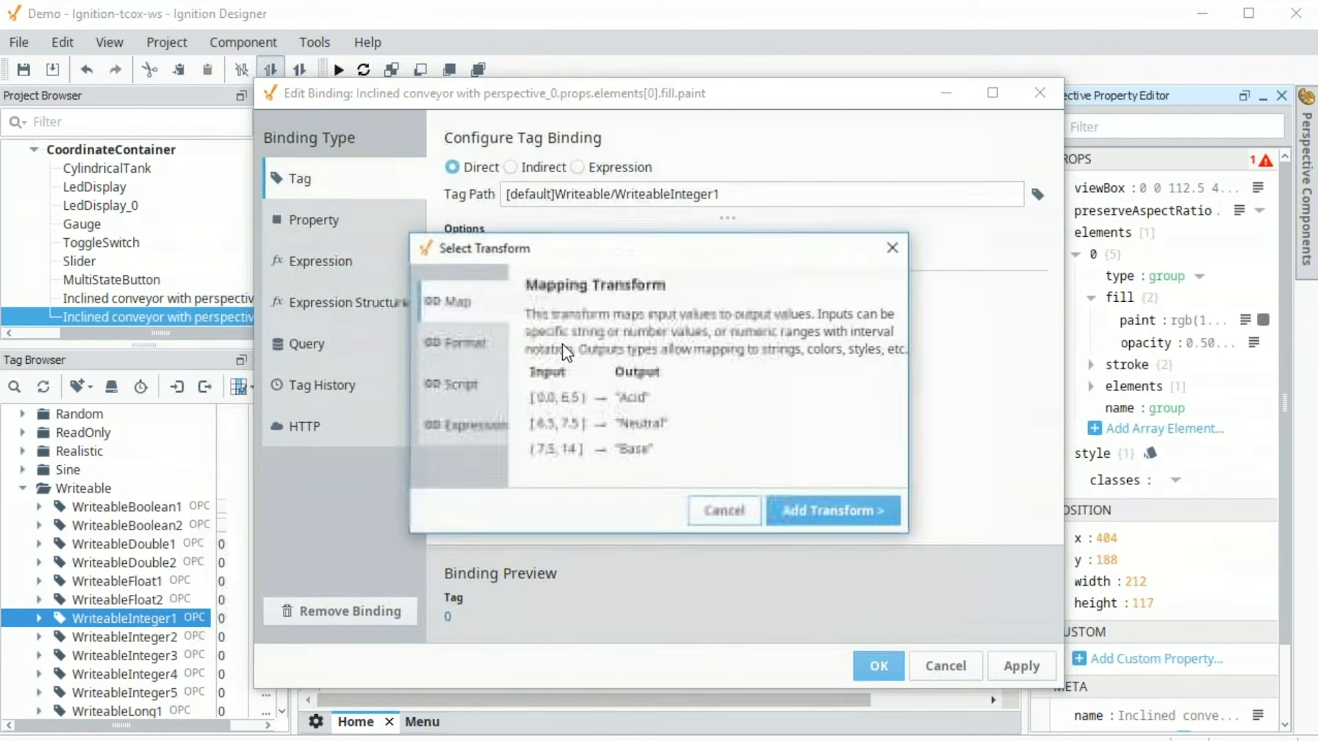
pyautogui.click(863, 519)
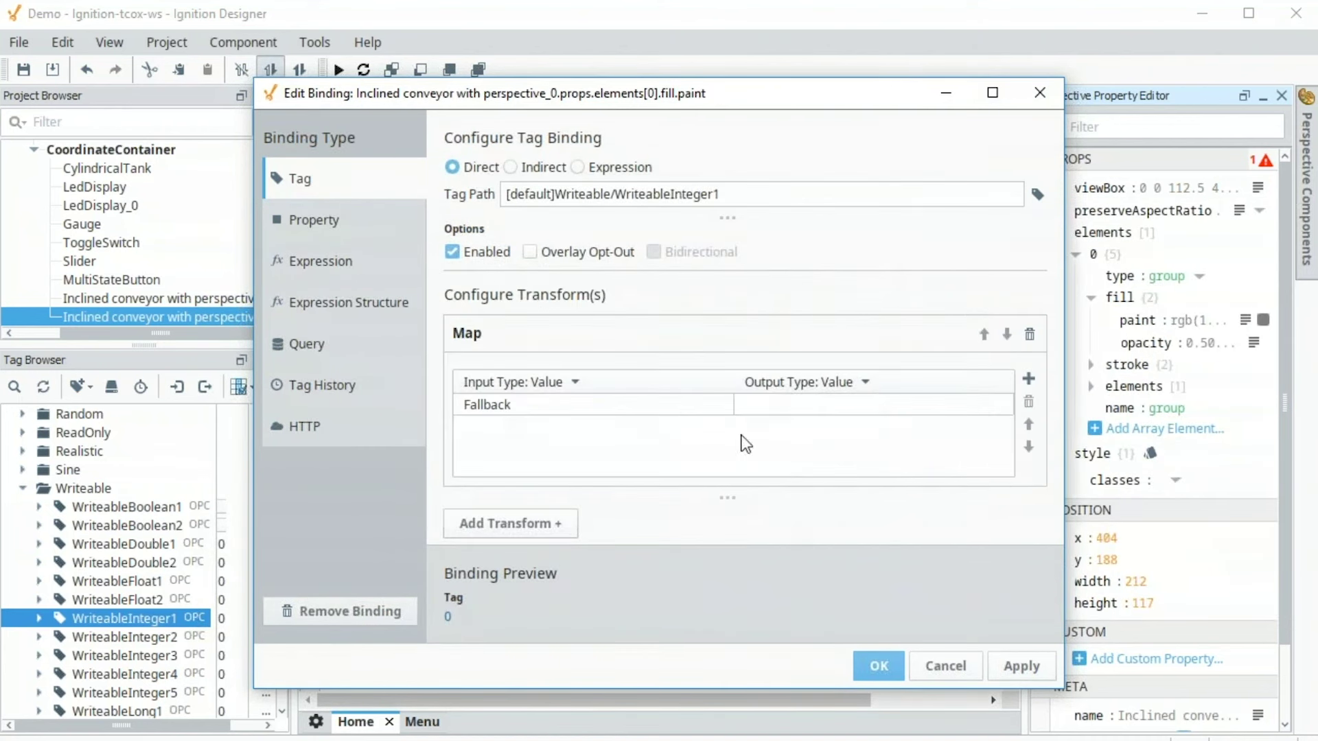
pyautogui.click(866, 383)
pyautogui.click(893, 427)
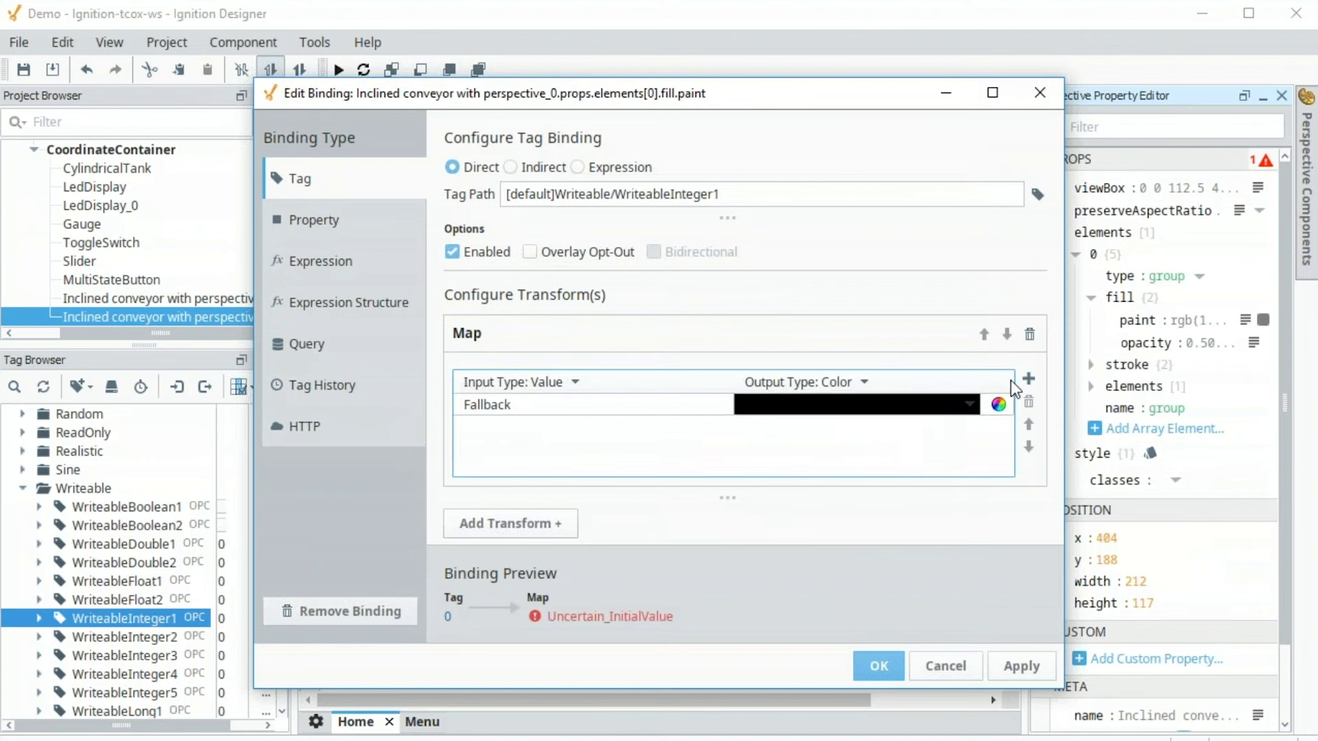
pyautogui.click(1029, 378)
pyautogui.click(1029, 378)
pyautogui.click(1028, 379)
pyautogui.click(665, 403)
pyautogui.write('0')
pyautogui.press('Return')
pyautogui.write('1')
pyautogui.press('Return')
pyautogui.write('2')
pyautogui.press('Return')
# Map 0 to red, 1 to green and 2 to yellow, and accept the binding
pyautogui.click(764, 403)
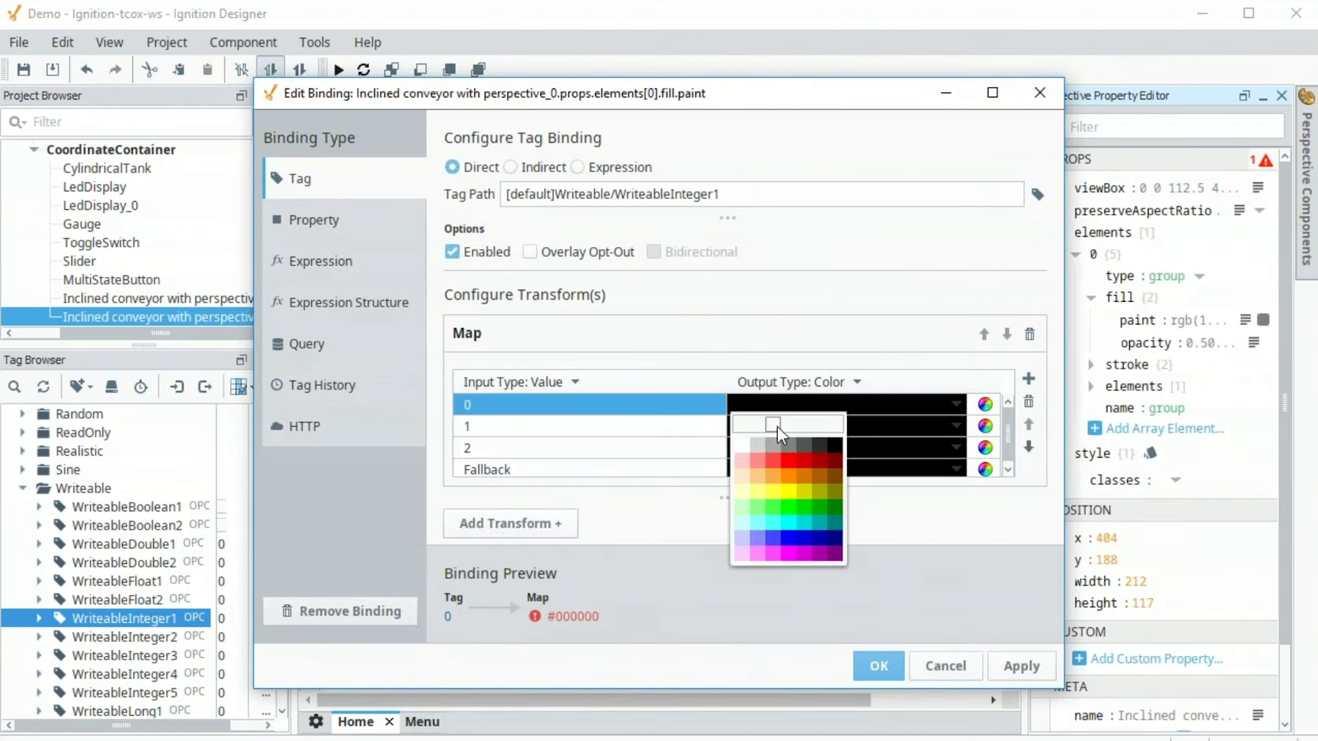
pyautogui.click(782, 464)
pyautogui.click(803, 426)
pyautogui.click(788, 533)
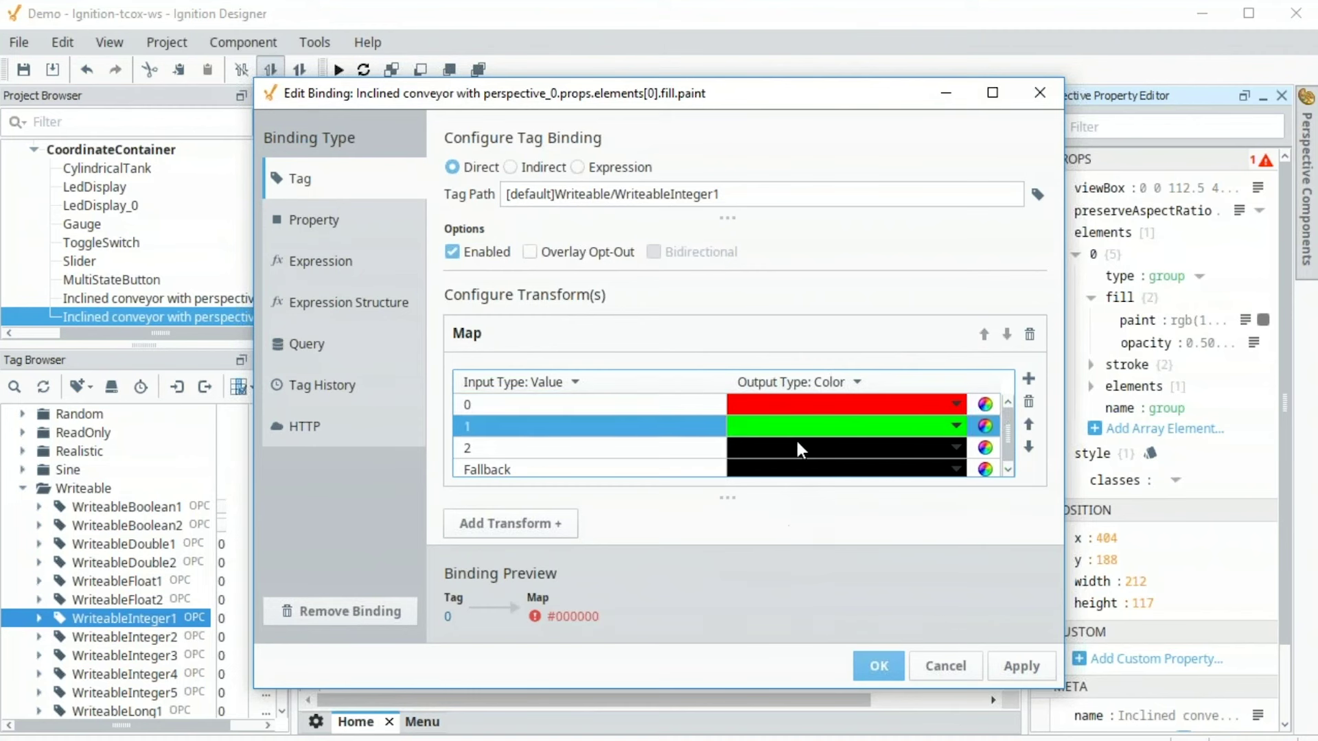
pyautogui.click(796, 446)
pyautogui.click(773, 536)
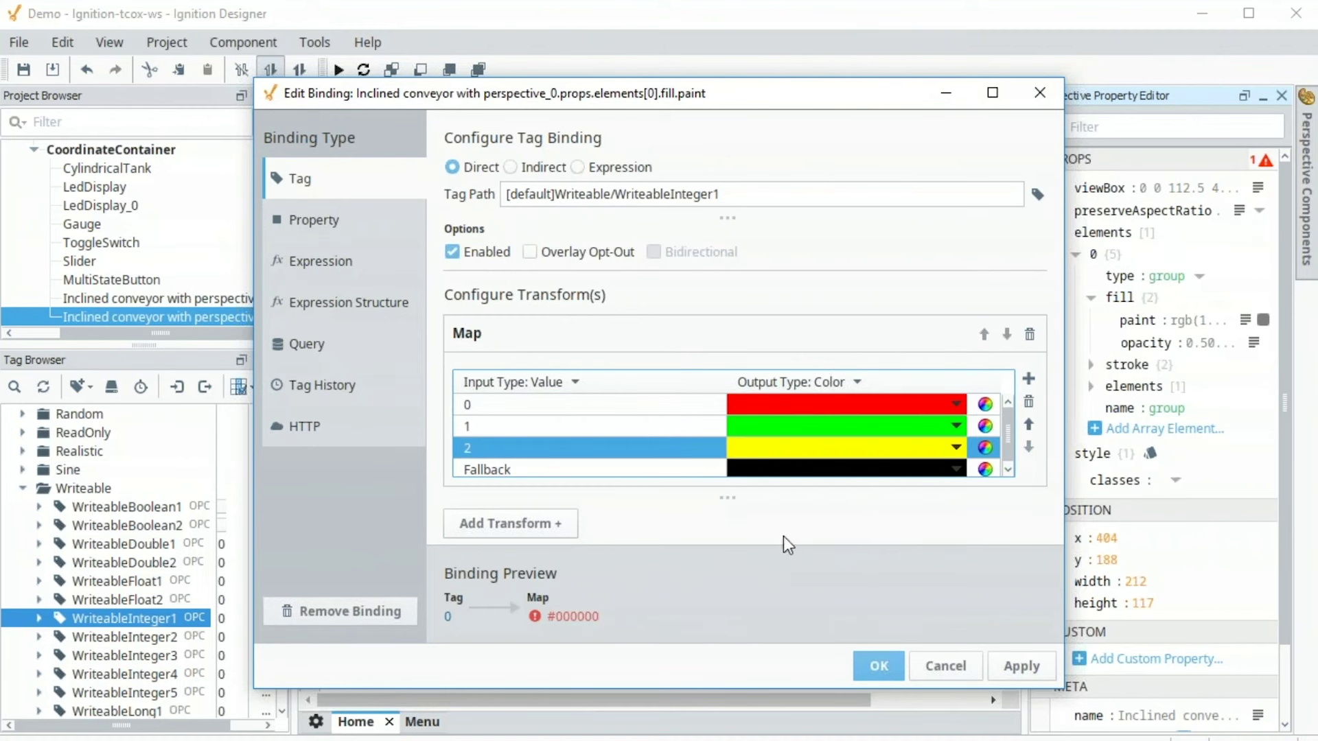
pyautogui.click(873, 671)
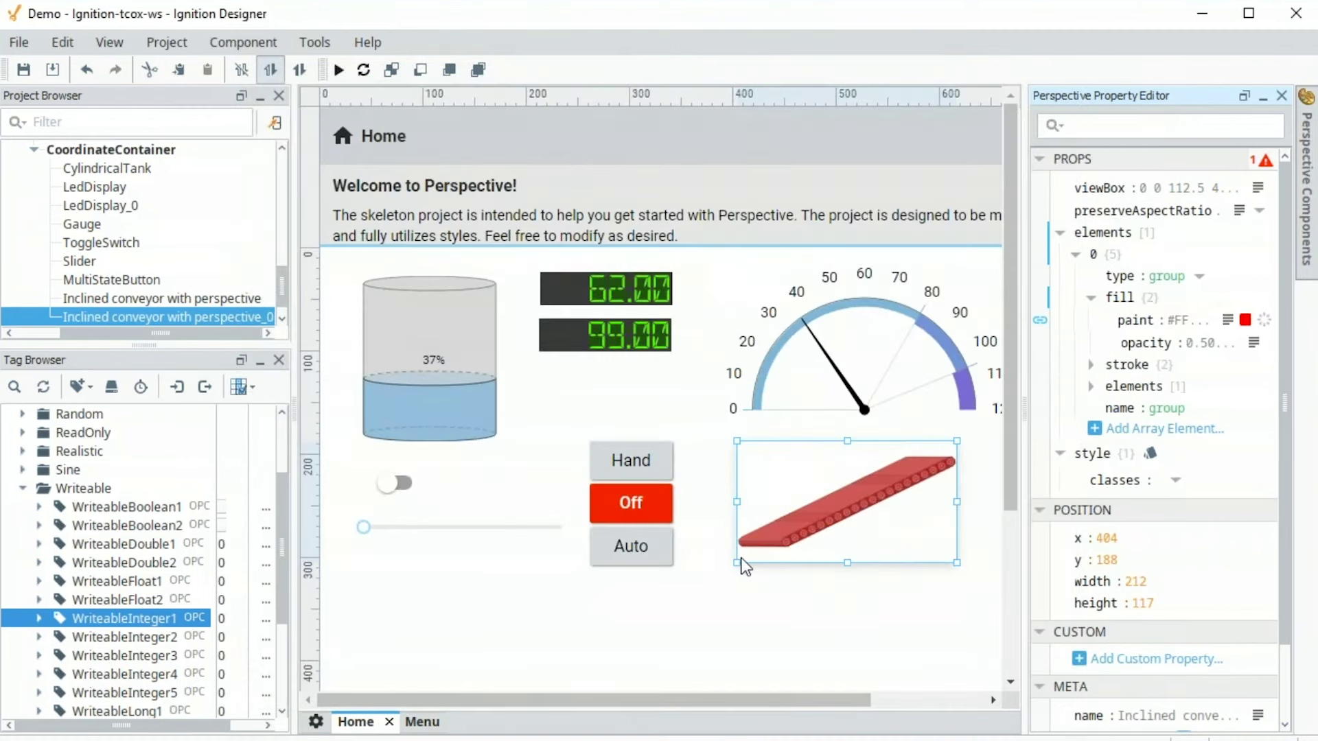
# Restore the Designer window and save all project changes
pyautogui.moveTo(409, 20); pyautogui.dragTo(1024, 12)
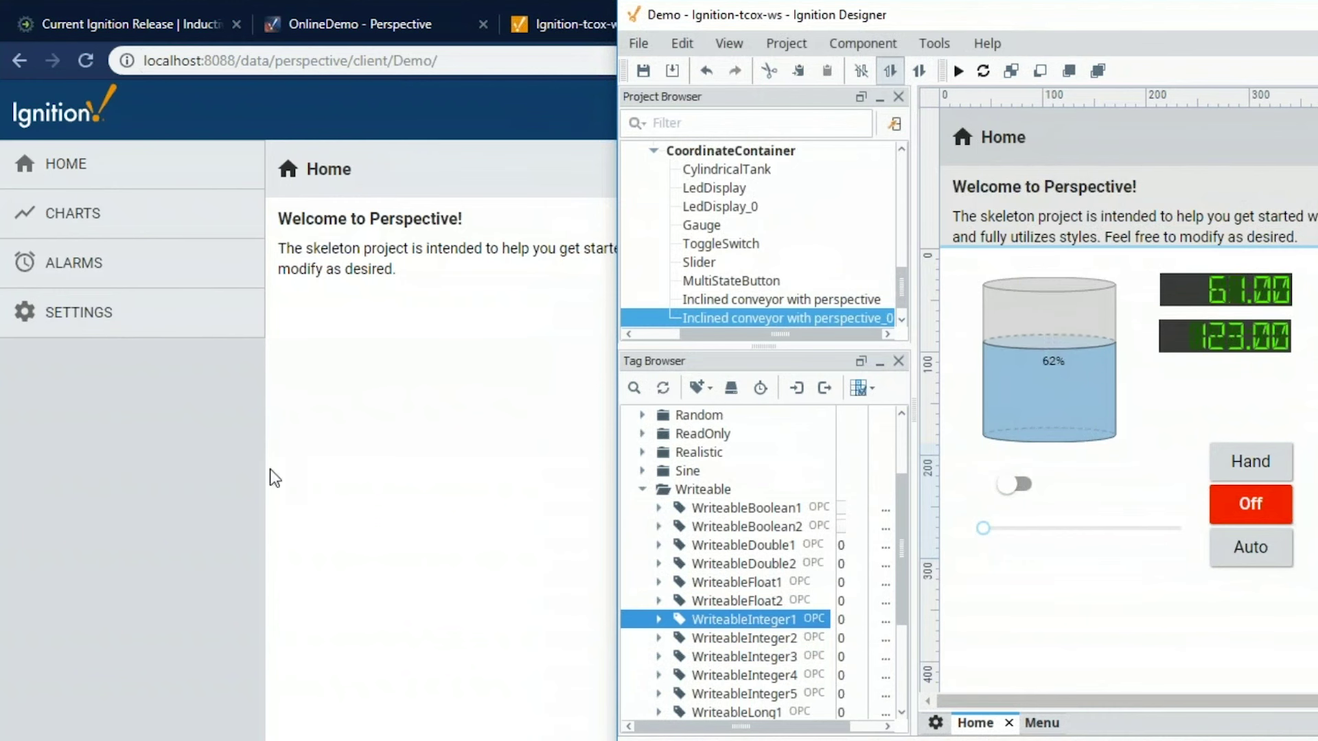
pyautogui.click(640, 45)
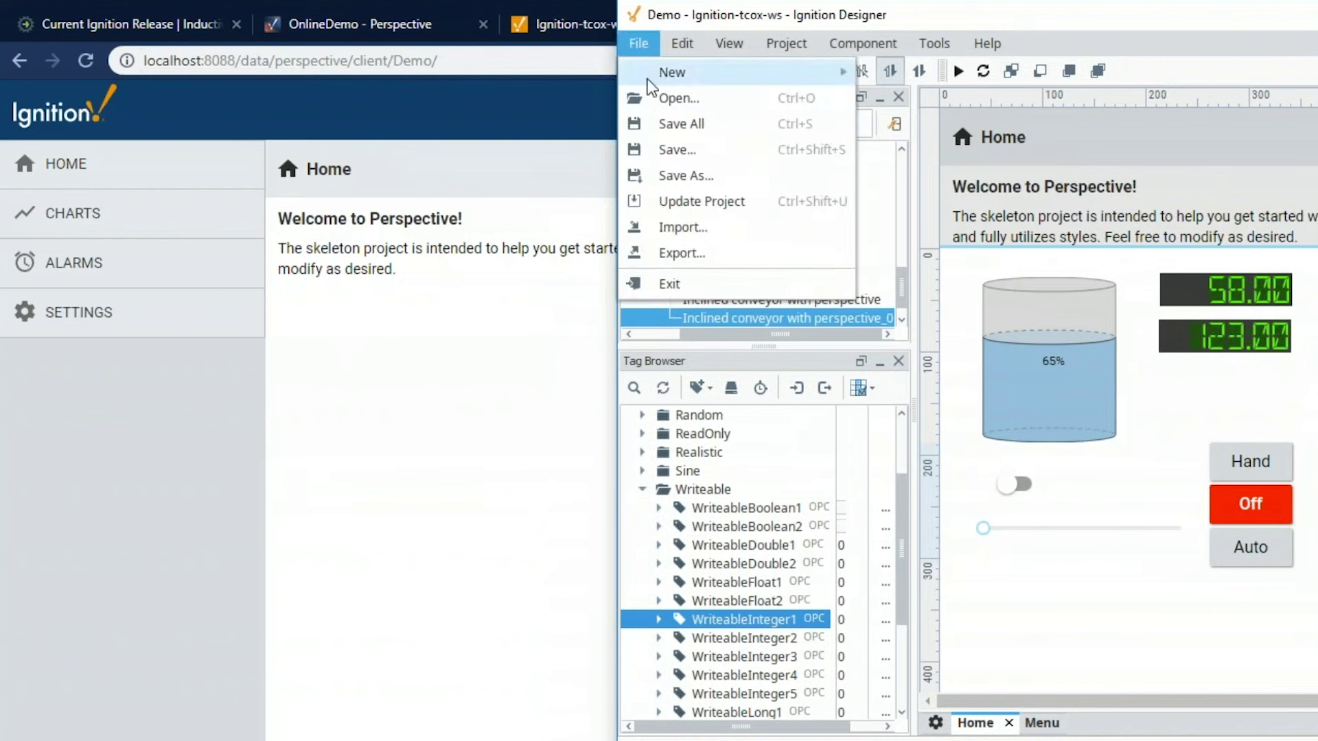
pyautogui.click(680, 124)
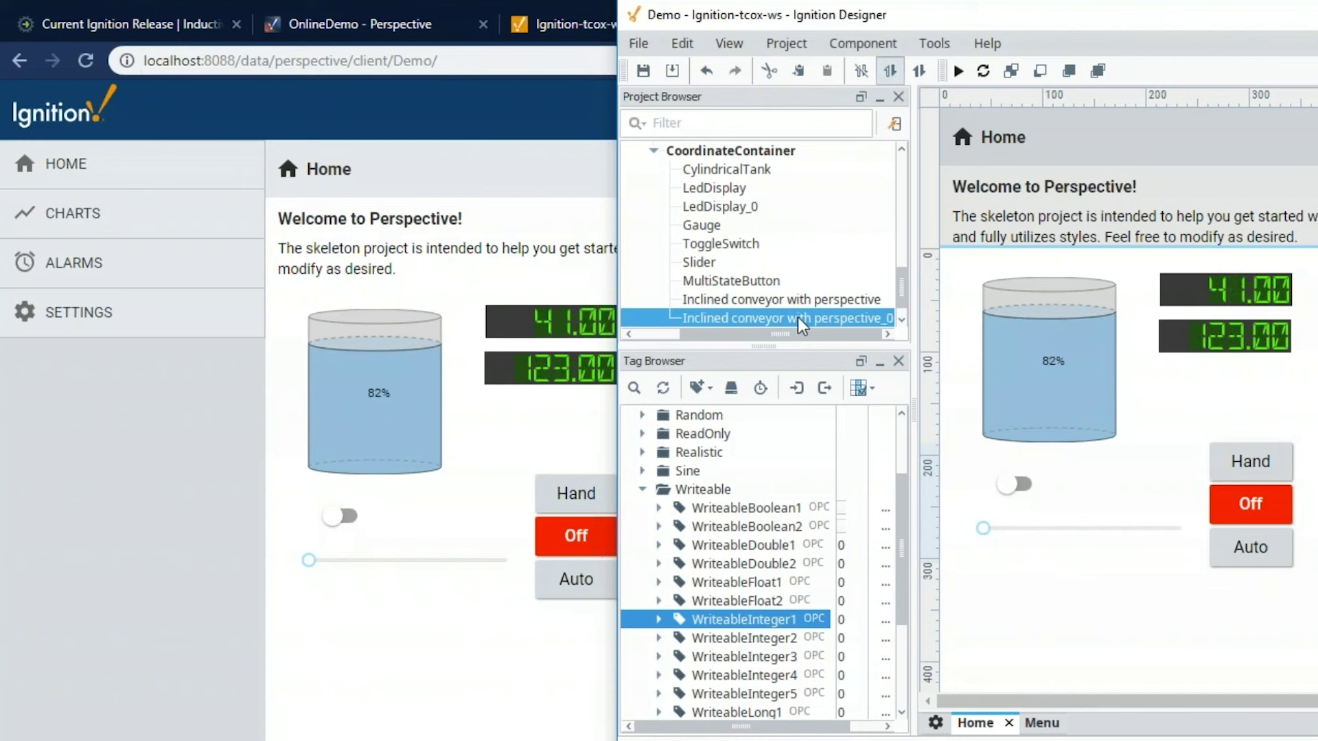
# In the Perspective session, switch the button to Auto then Hand, then re-maximize Designer
pyautogui.click(469, 635)
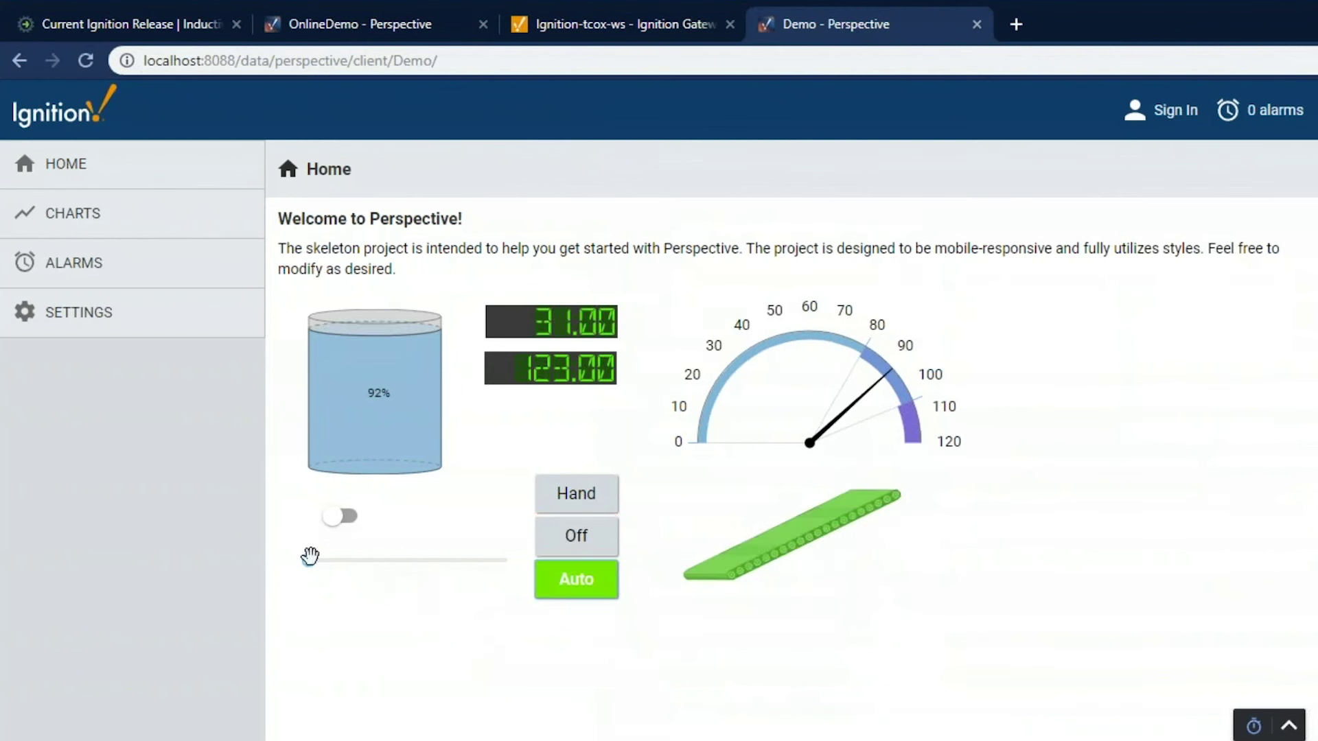
pyautogui.click(421, 560)
pyautogui.click(574, 504)
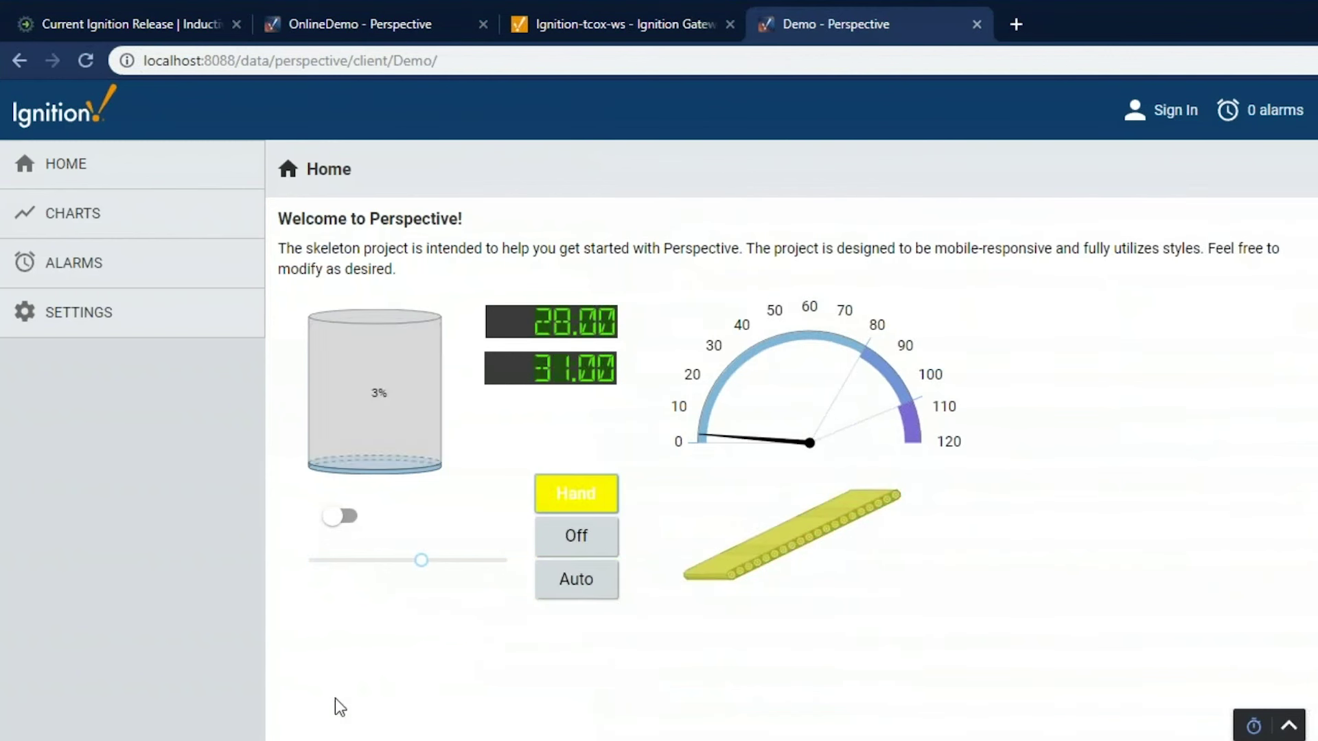
pyautogui.click(199, 677)
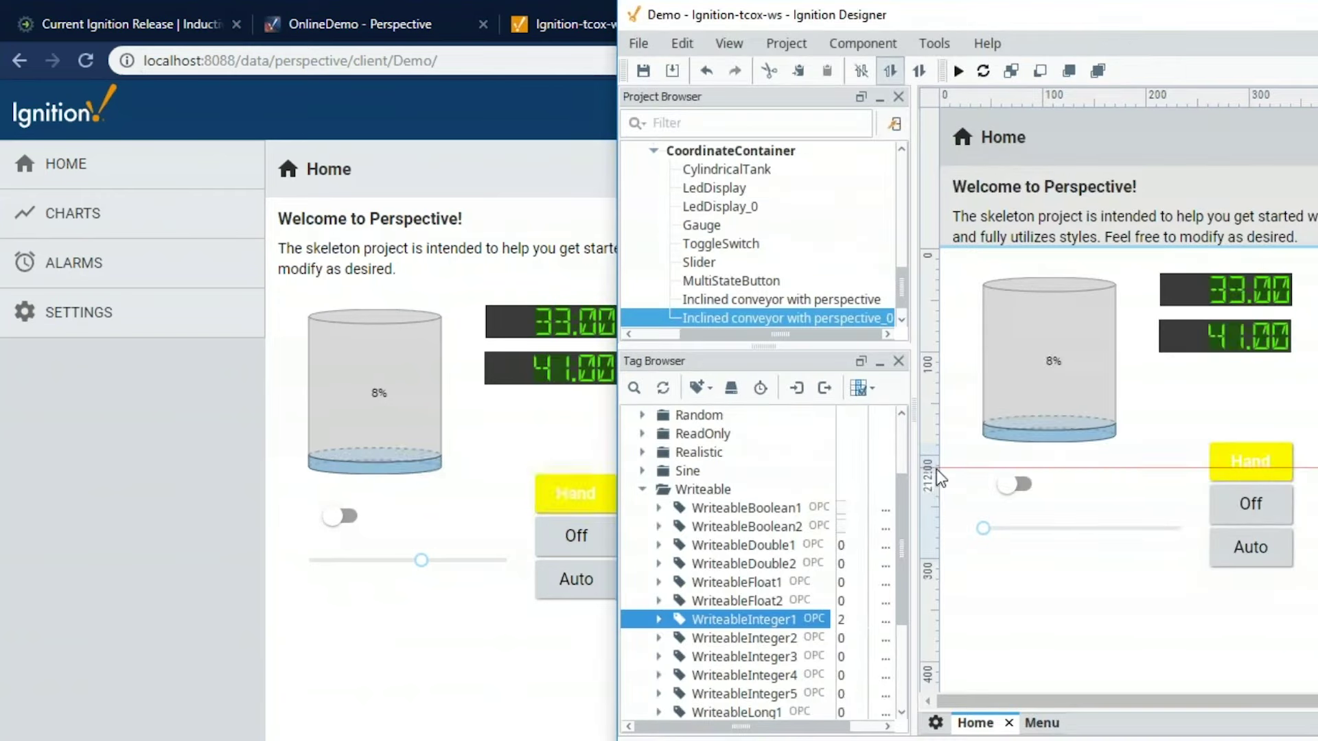
pyautogui.doubleClick(1164, 13)
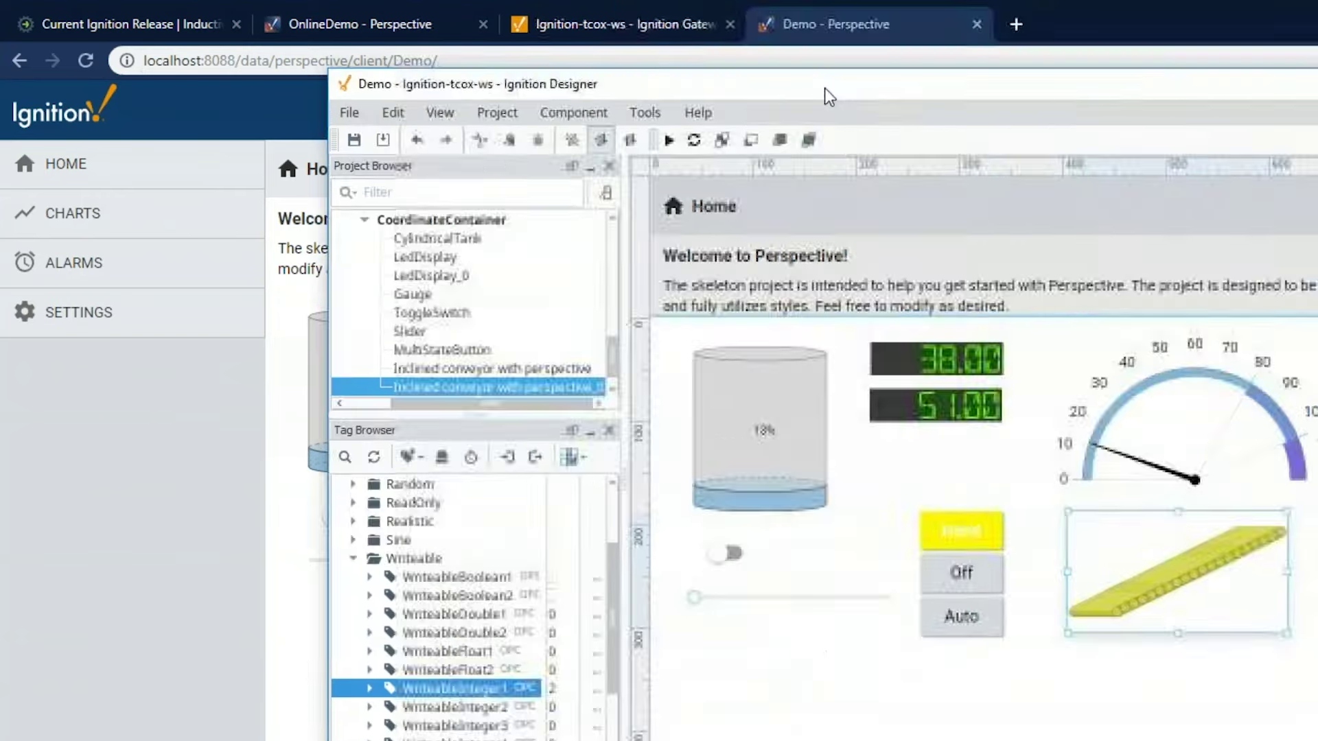
# Open the Charts view and bring up the tag editor for Realistic0 through Realistic9 together
pyautogui.scroll(2, 84, 230)
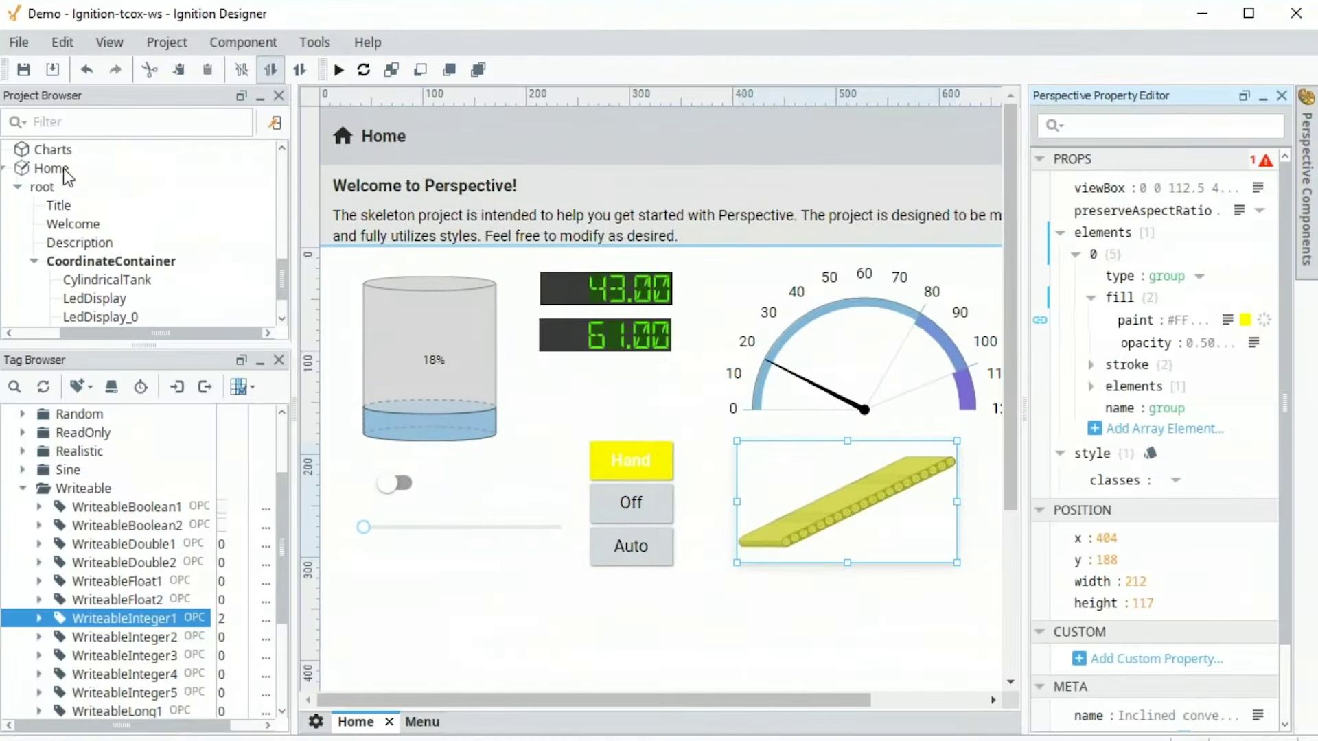
pyautogui.doubleClick(57, 149)
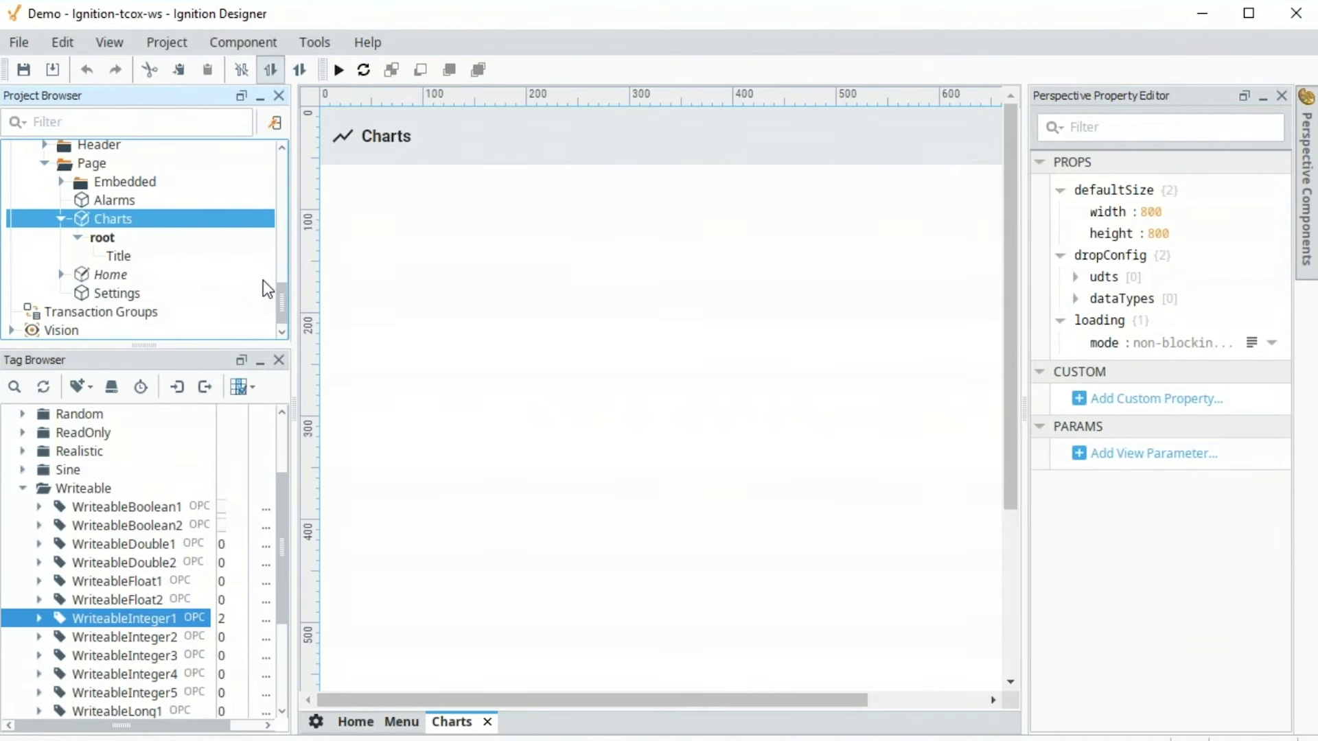
pyautogui.click(23, 451)
pyautogui.click(76, 479)
pyautogui.keyDown('shift'); pyautogui.click(110, 635); pyautogui.keyUp('shift')
pyautogui.rightClick(110, 497)
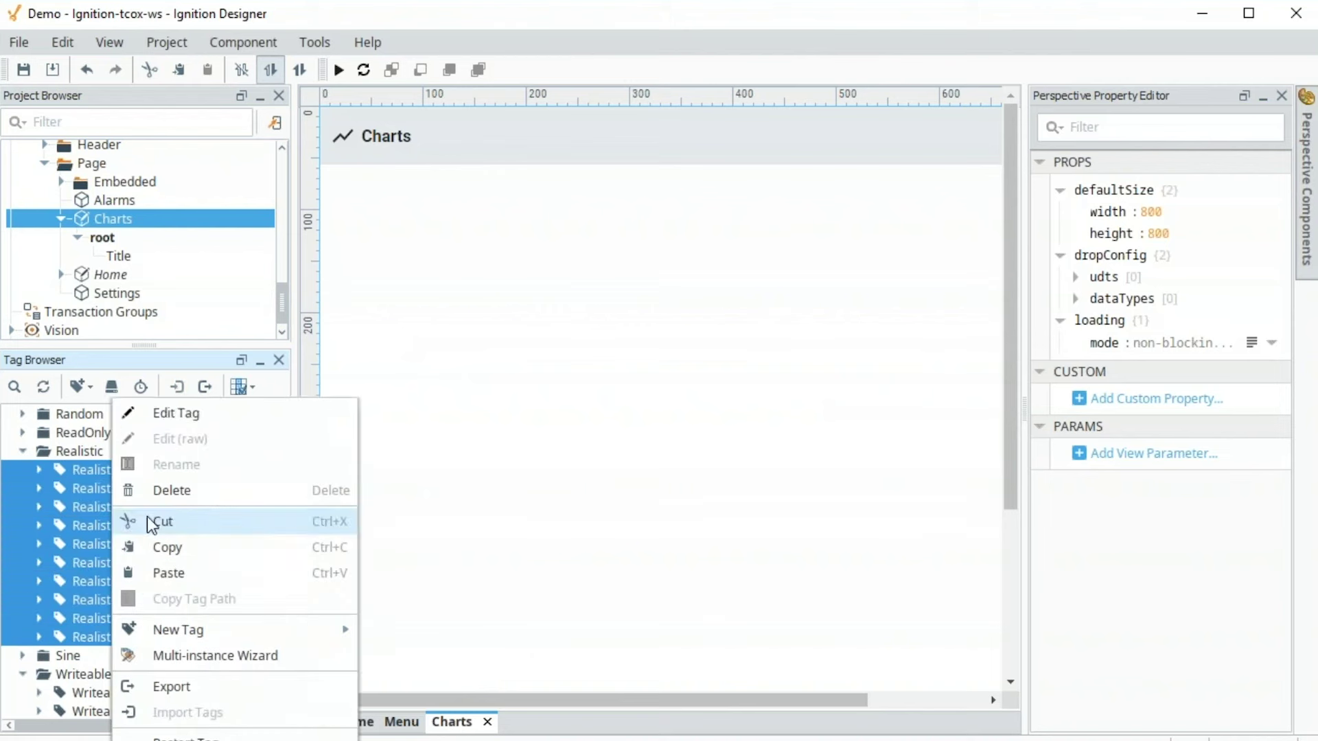
pyautogui.click(188, 414)
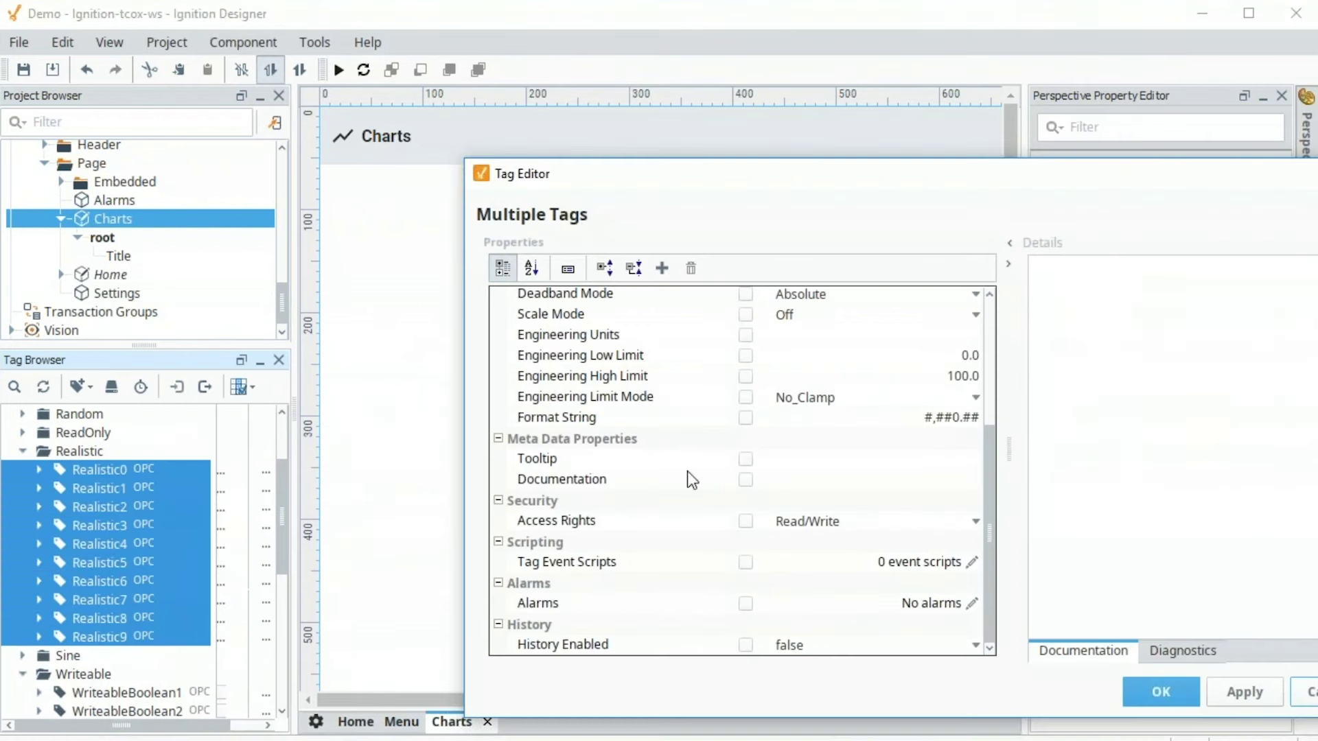
# Set History Enabled to true with Storage Provider DB for the ten tags and apply
pyautogui.click(975, 646)
pyautogui.click(945, 666)
pyautogui.scroll(-3, 992, 557)
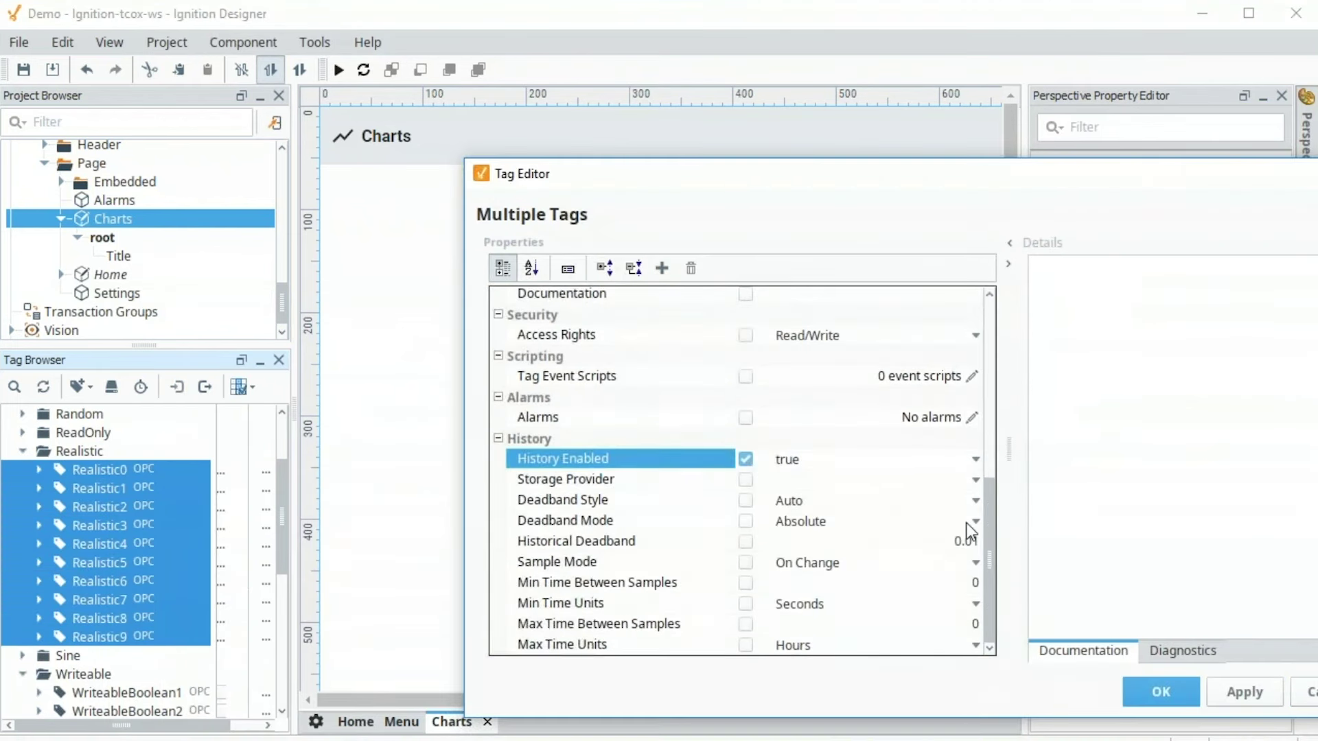
pyautogui.click(977, 480)
pyautogui.click(974, 476)
pyautogui.click(909, 523)
pyautogui.click(1151, 693)
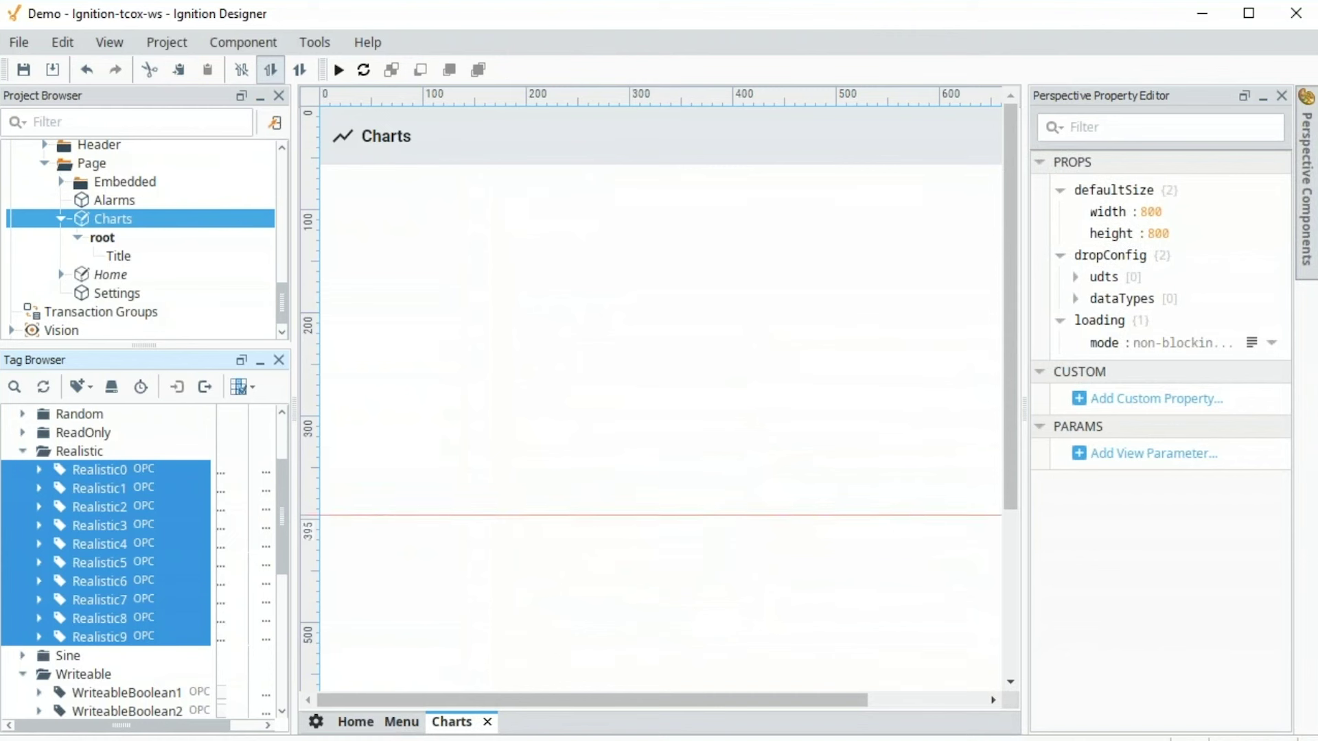
# Find the XY Chart by searching 'chart' and place it on the Charts view
pyautogui.moveTo(294, 509)
pyautogui.mouseDown()
pyautogui.moveTo(323, 506)
pyautogui.moveTo(318, 521)
pyautogui.mouseUp()
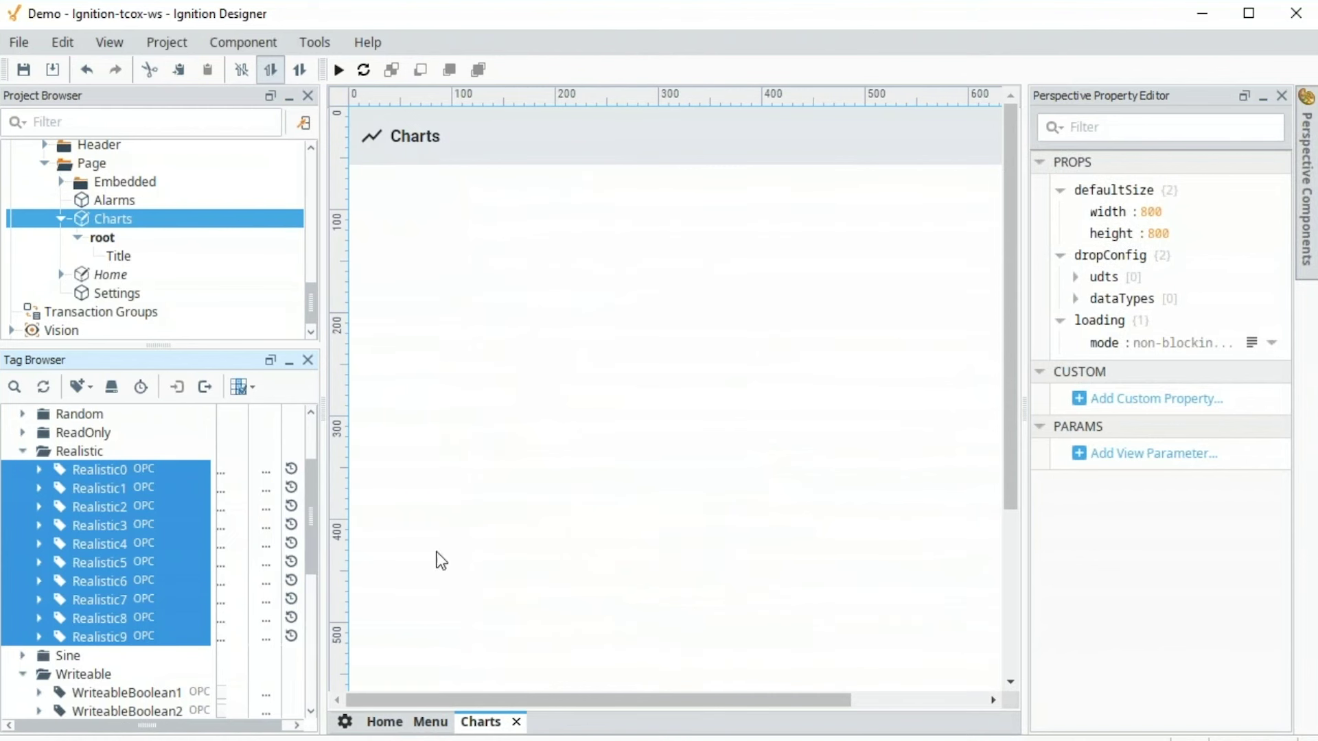
pyautogui.click(1307, 221)
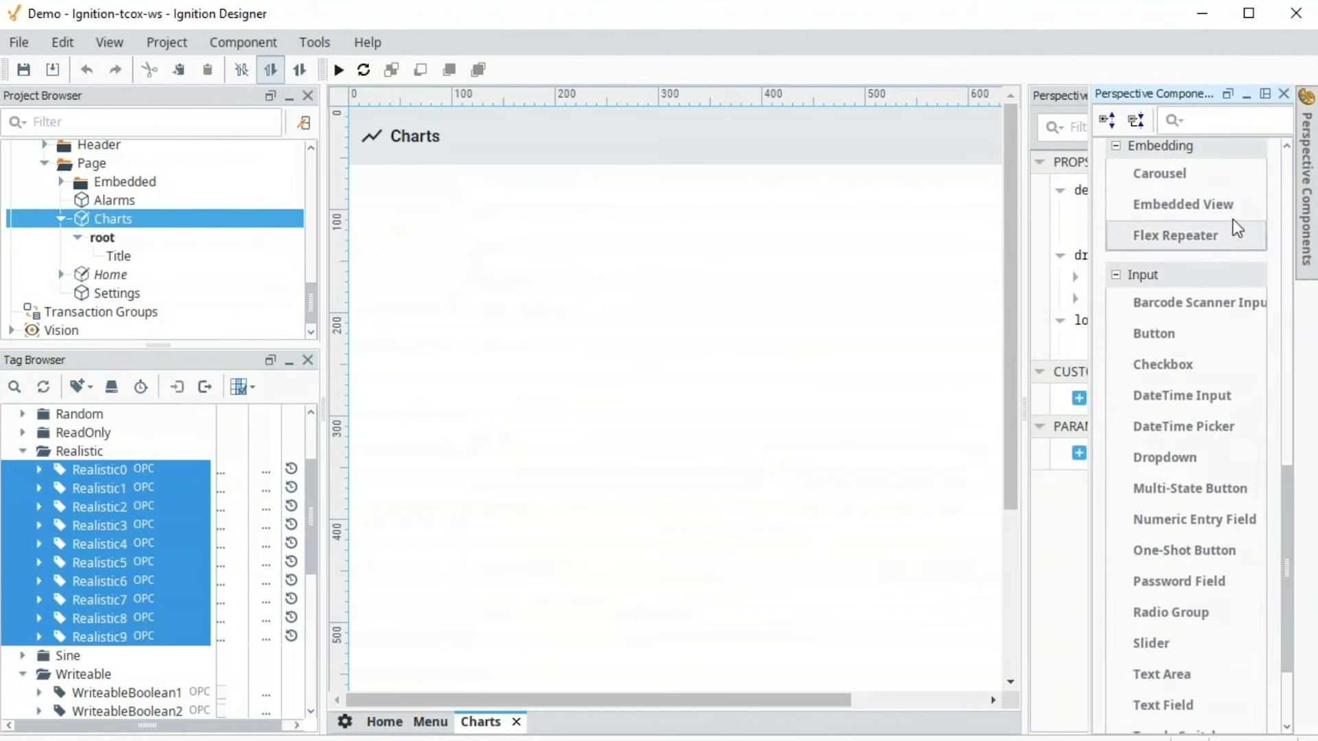
pyautogui.write('chart')
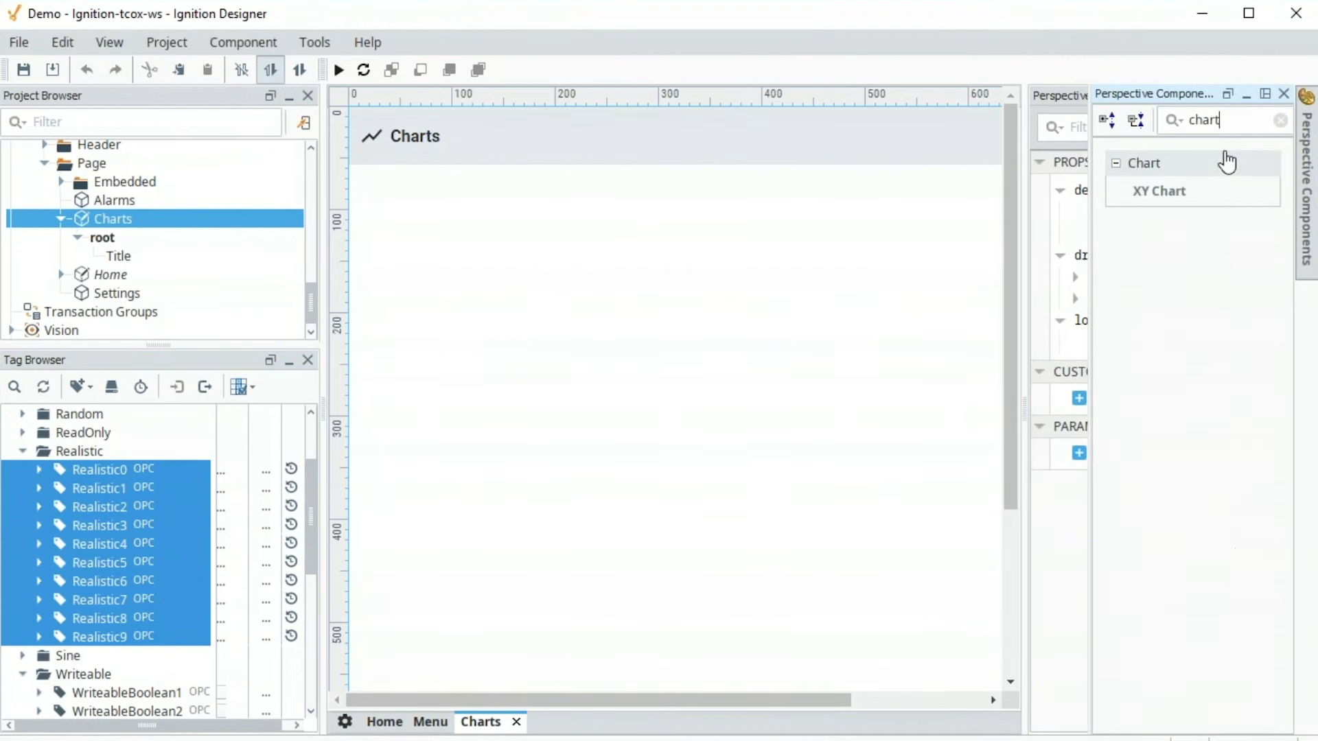
pyautogui.moveTo(1201, 190); pyautogui.dragTo(633, 302)
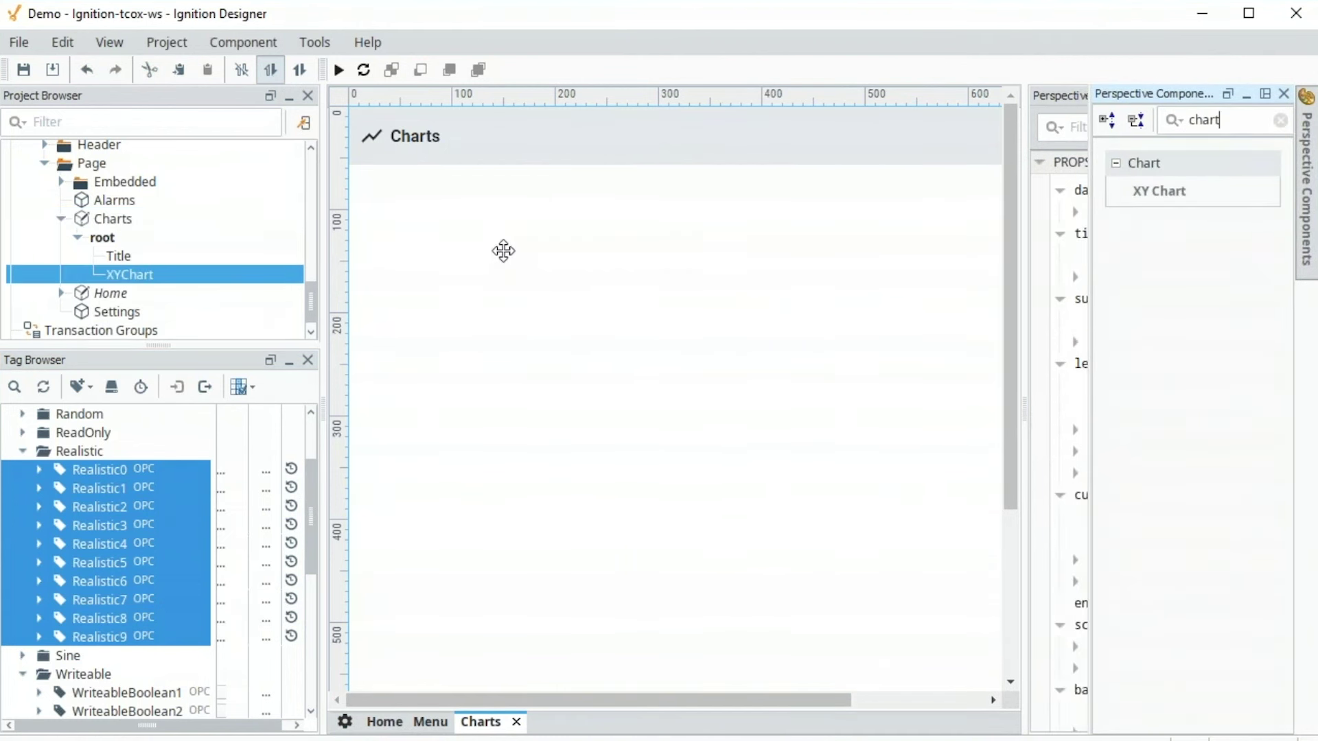
# Set the XY Chart's position grow to 1
pyautogui.scroll(-10, 1235, 481)
pyautogui.click(1122, 472)
pyautogui.write('1')
pyautogui.press('Return')
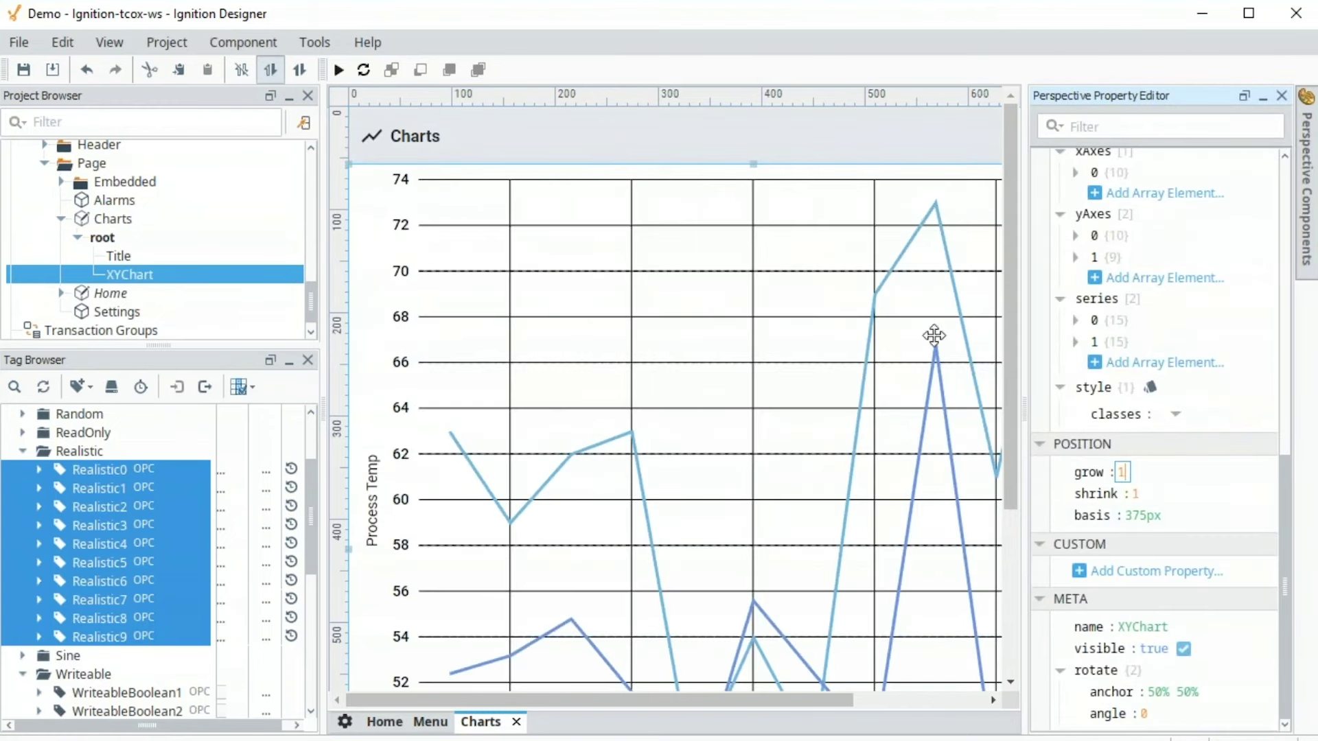
pyautogui.scroll(10, 1259, 262)
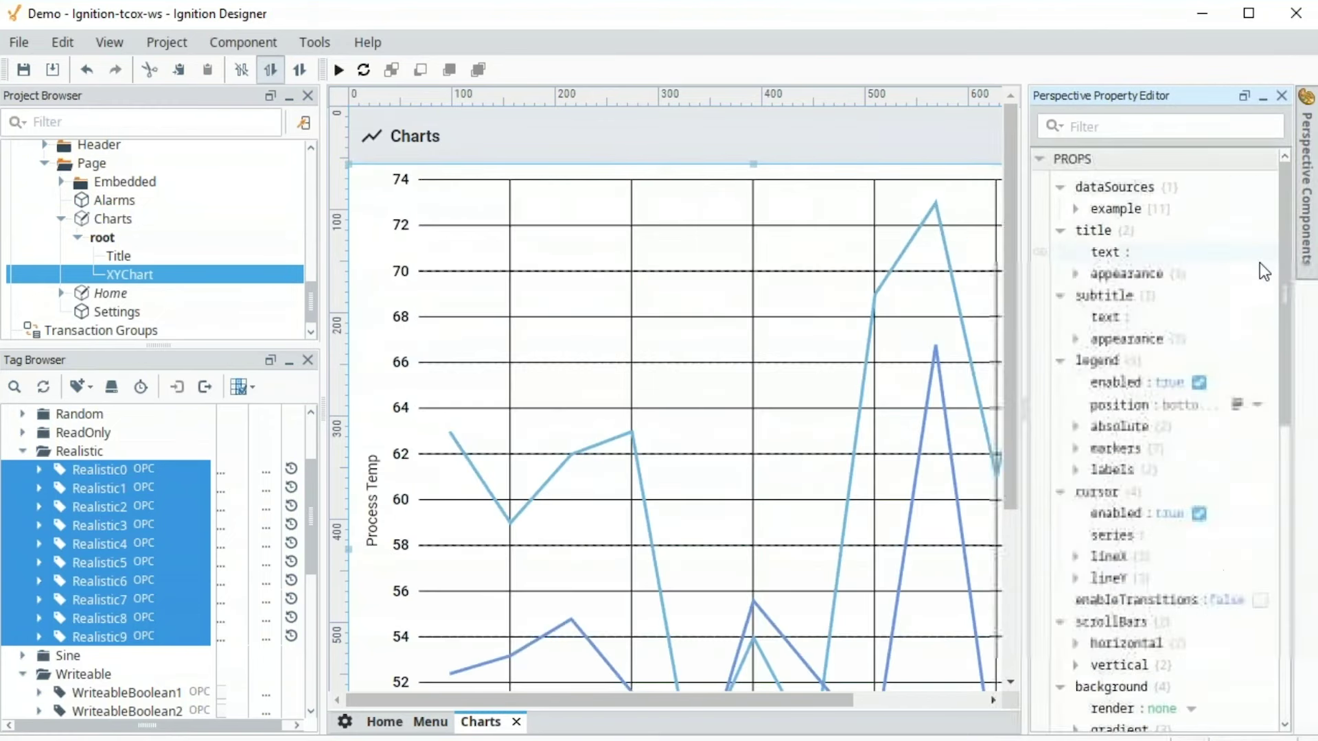
# Add a Tag History binding to dataSources.example, ranging over the most recent minutes
pyautogui.click(1039, 211)
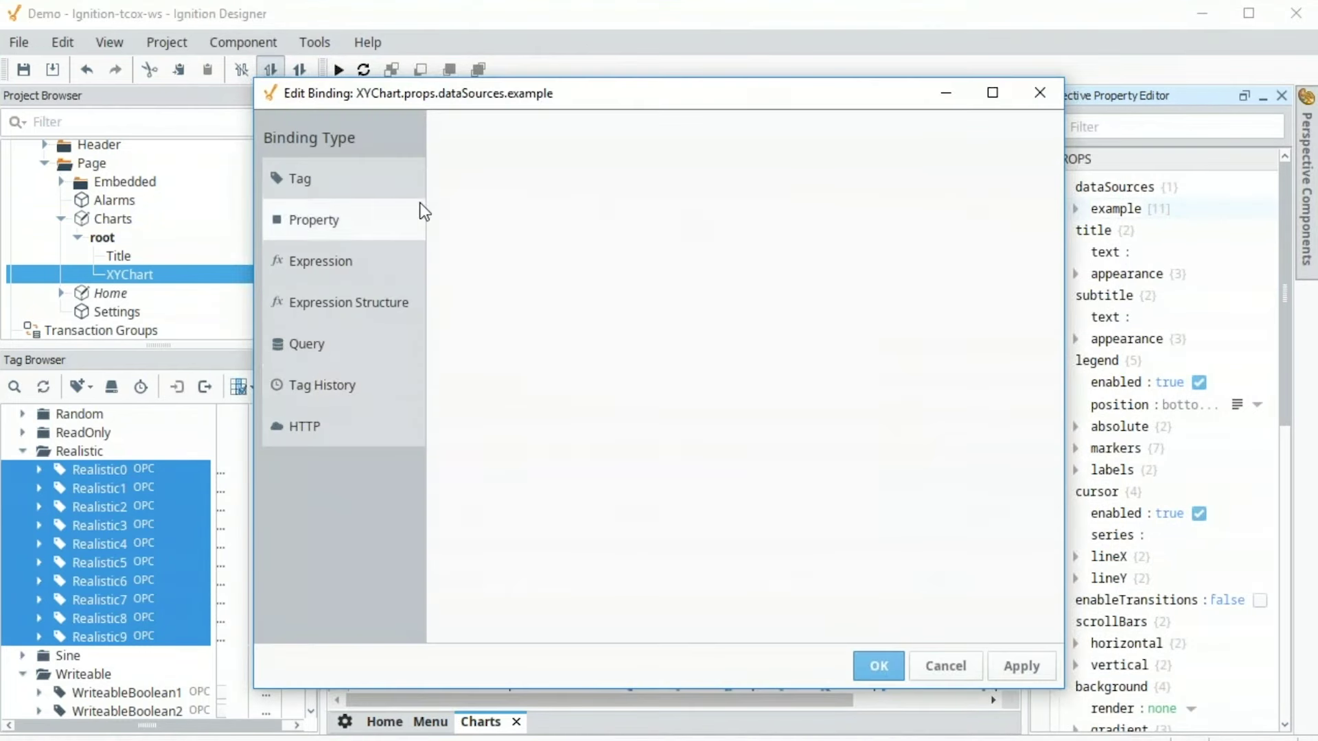
pyautogui.click(355, 383)
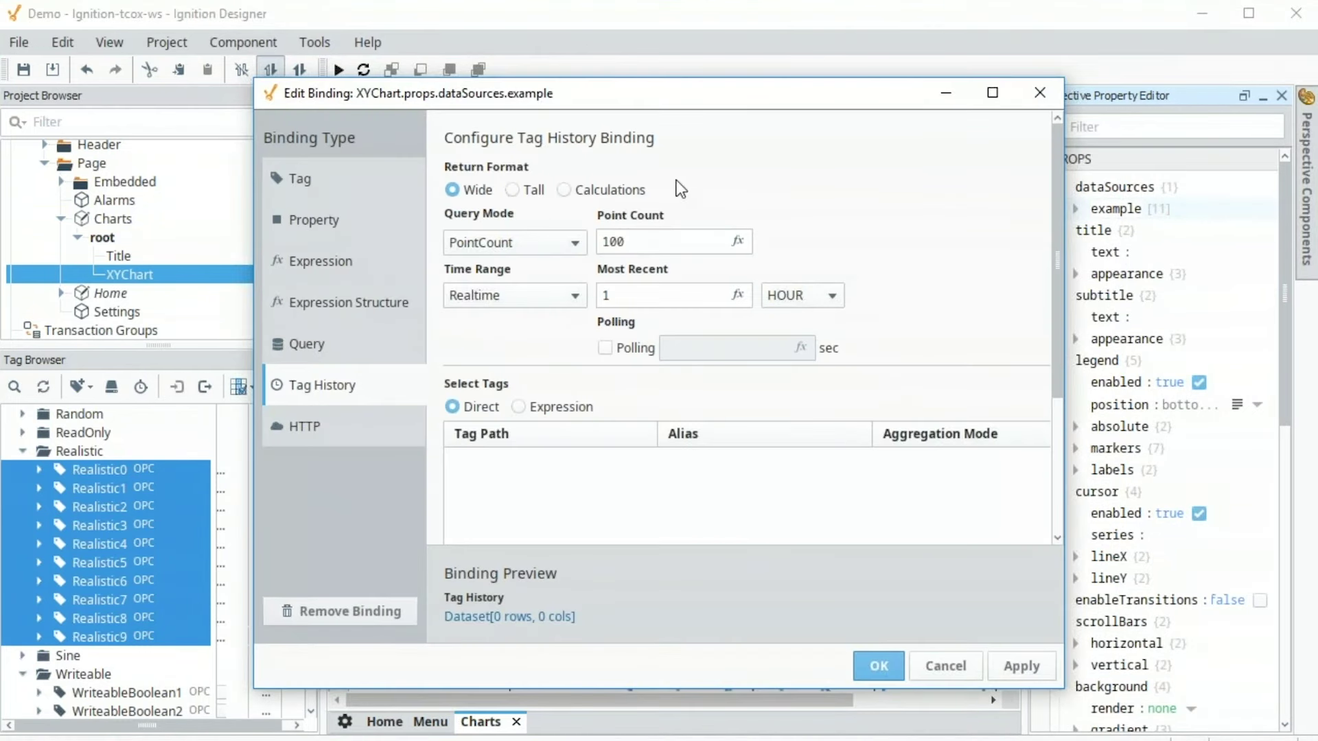
pyautogui.click(784, 296)
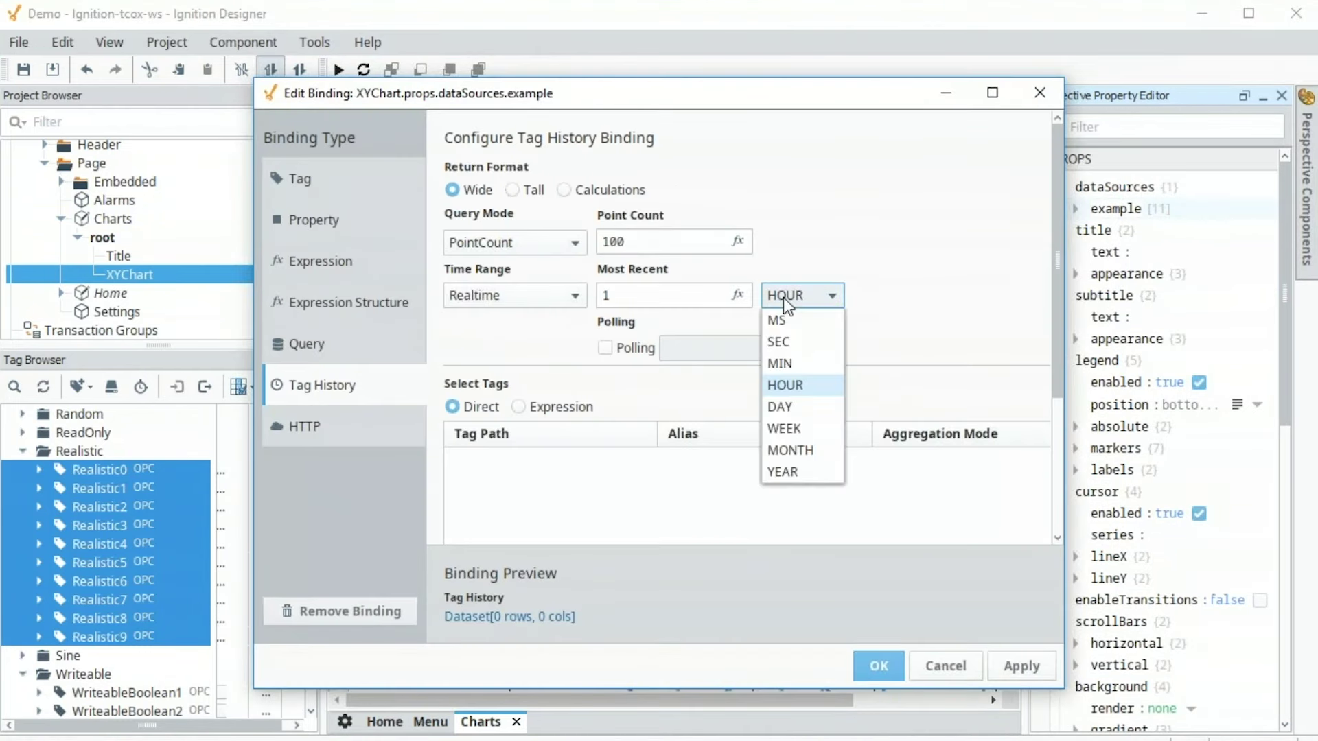
pyautogui.click(793, 364)
pyautogui.moveTo(1066, 330); pyautogui.dragTo(1190, 330)
# Add Realistic0 and Realistic1 as the binding's history tags
pyautogui.click(1139, 432)
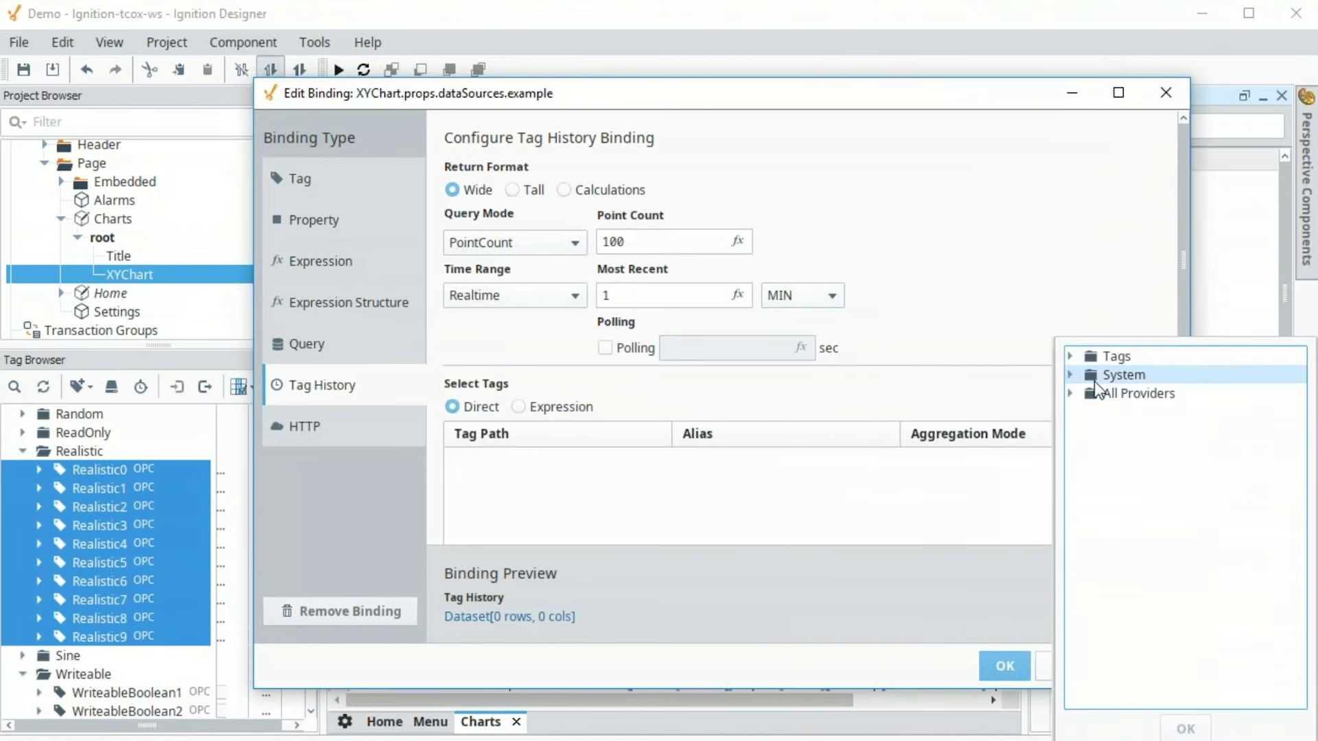
pyautogui.click(1069, 357)
pyautogui.click(1087, 486)
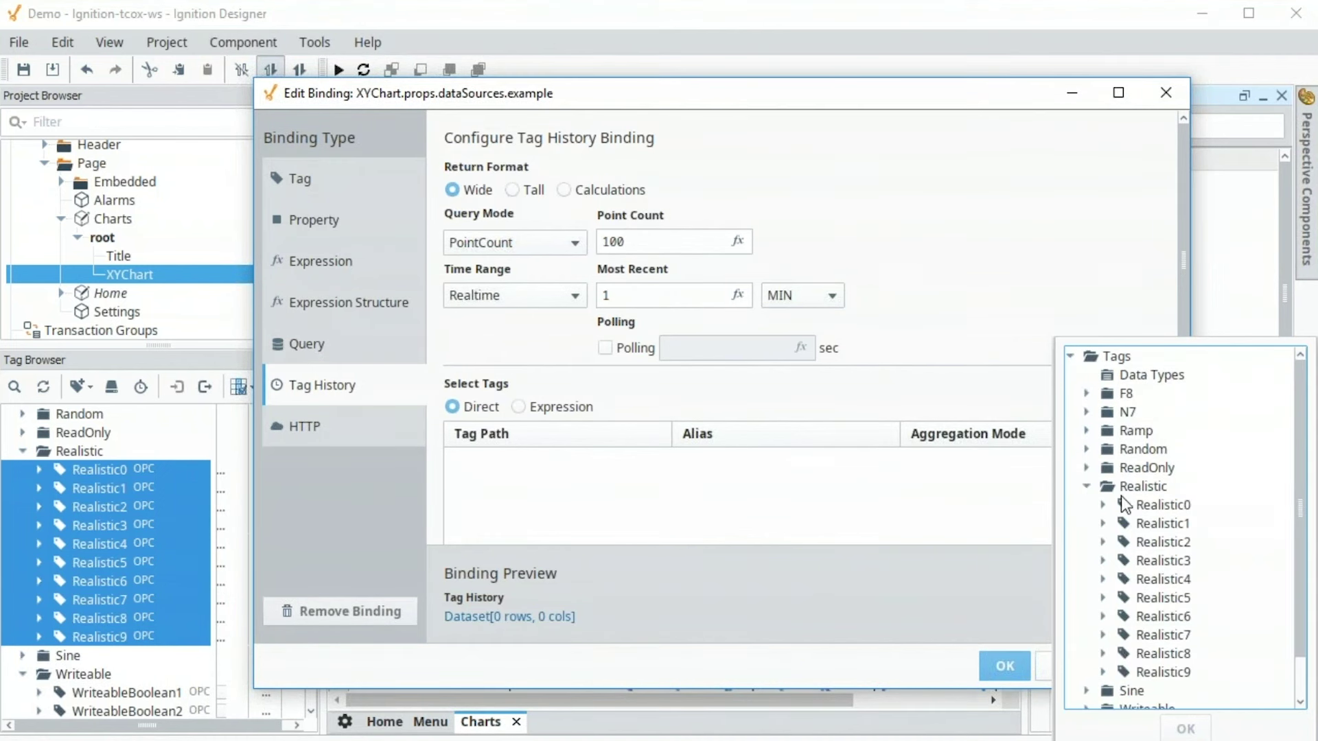
pyautogui.click(1163, 505)
pyautogui.click(1186, 729)
pyautogui.click(1138, 433)
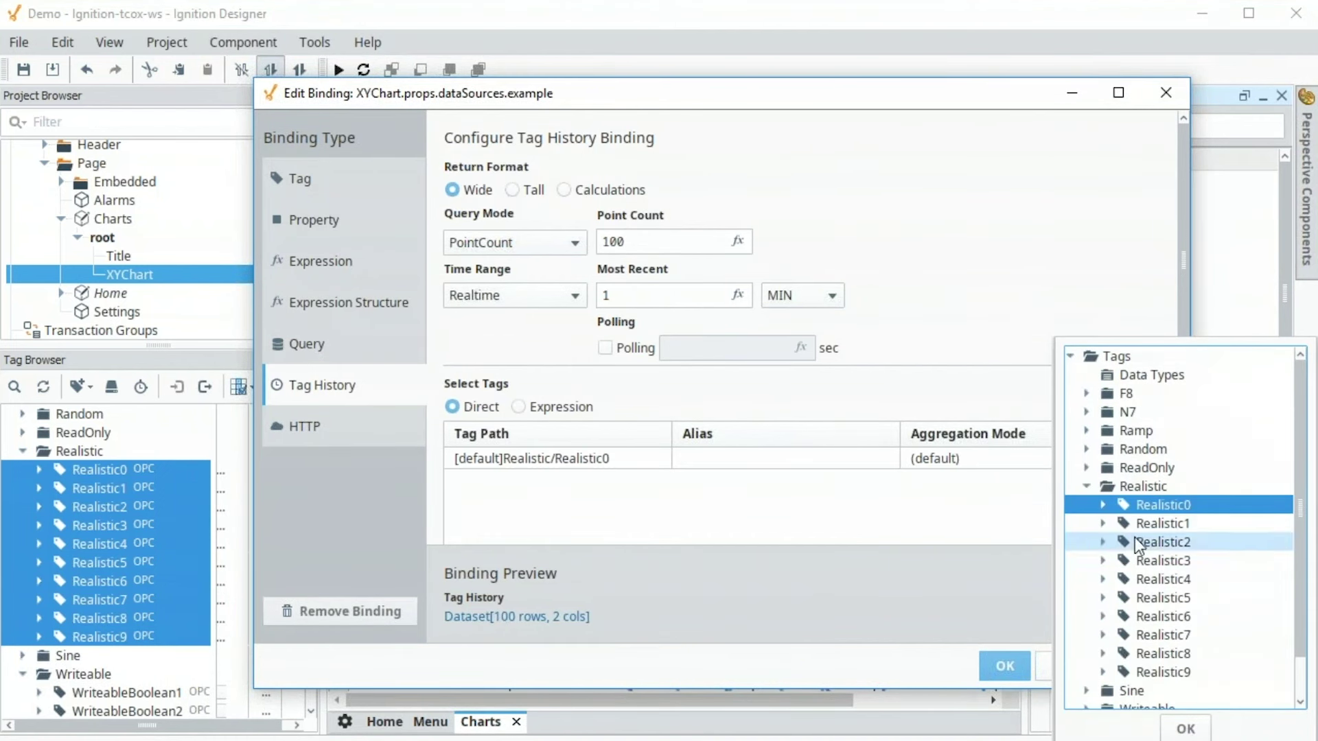
pyautogui.click(1163, 523)
pyautogui.click(1186, 729)
# Give the two tags the aliases process_temp and output_temp
pyautogui.doubleClick(790, 457)
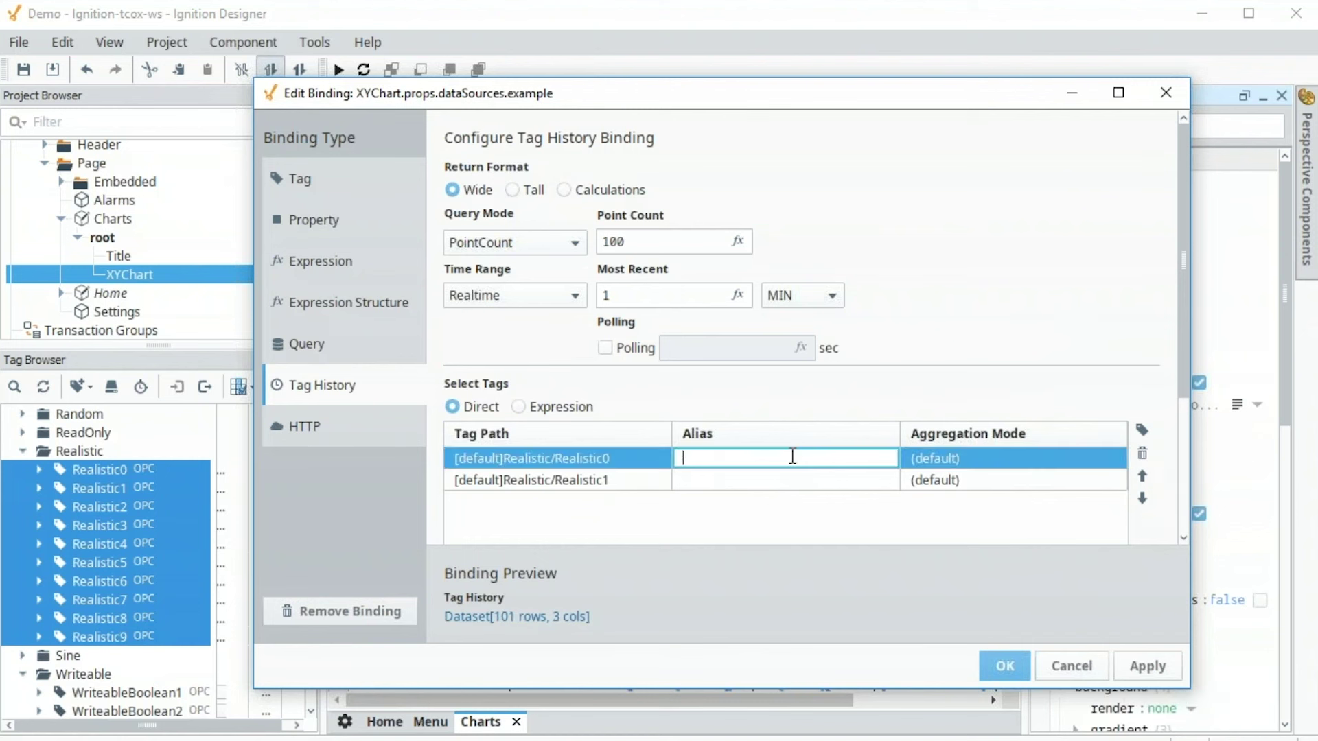
pyautogui.write('process_temp')
pyautogui.press('Return')
pyautogui.doubleClick(787, 480)
pyautogui.write('output_temp')
pyautogui.press('Return')
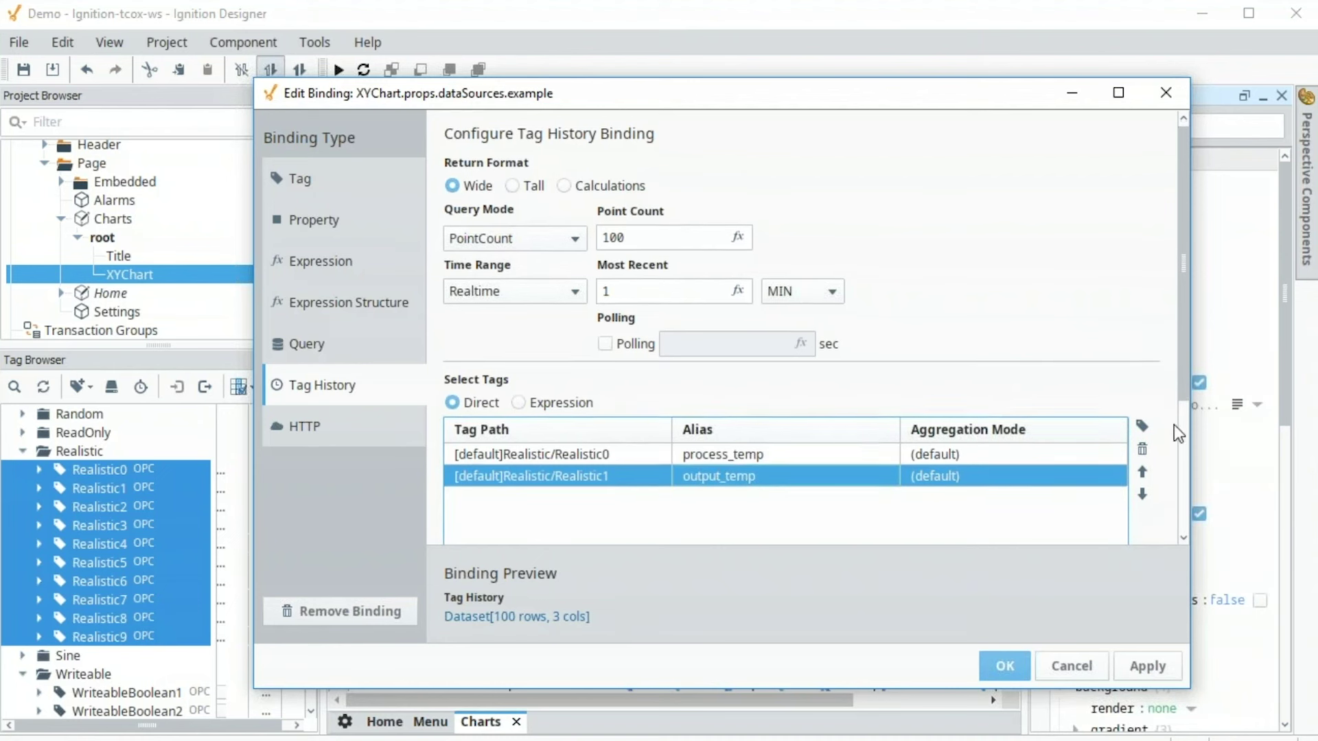
# Set Value Format to DOCUMENT and apply the binding
pyautogui.scroll(-3, 973, 533)
pyautogui.click(1036, 479)
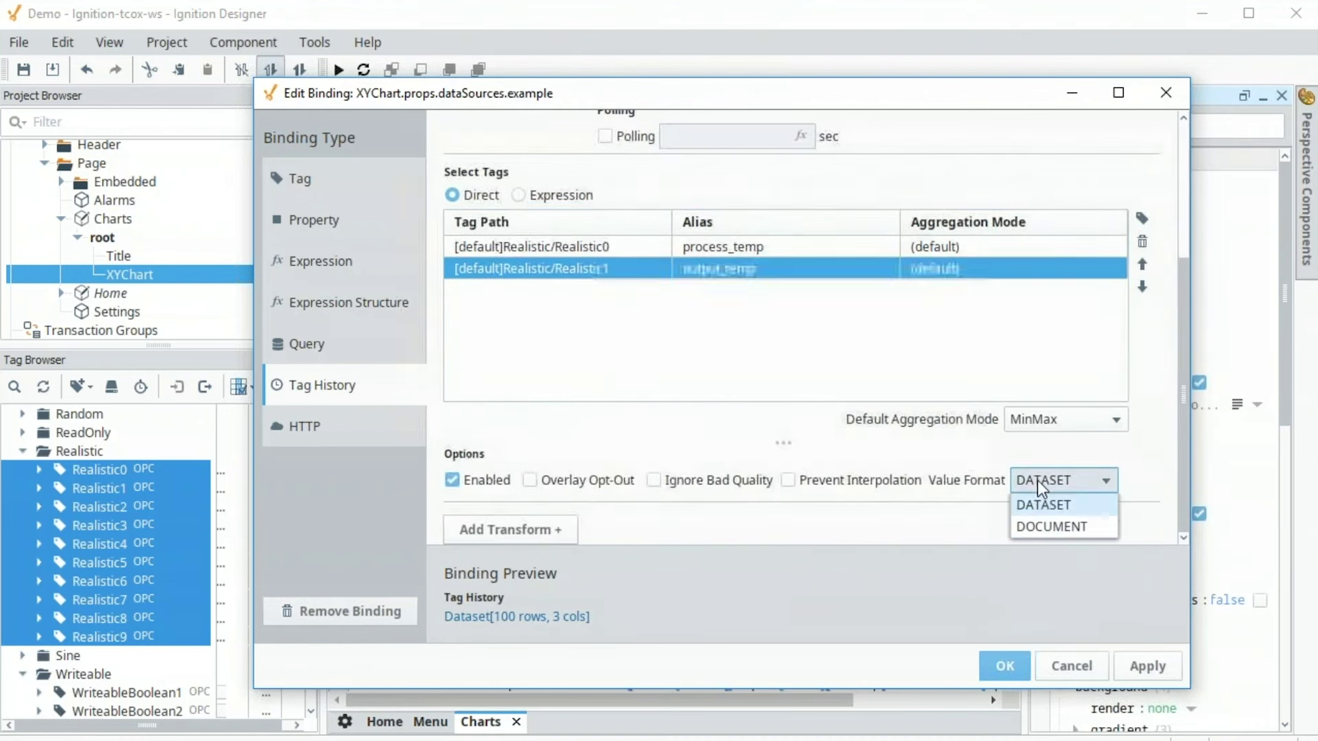
pyautogui.click(1035, 526)
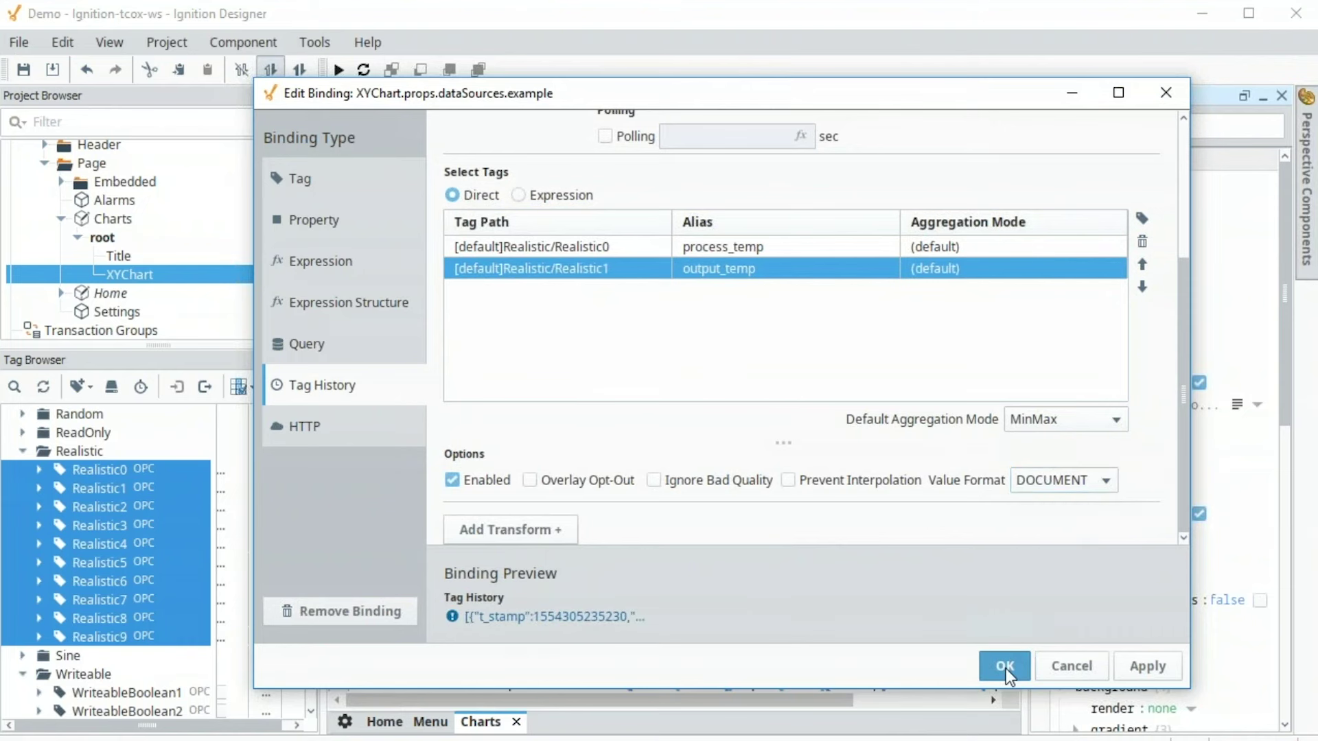
pyautogui.click(1006, 669)
# Expand dataSources.example and row 0 to check the history fields, then collapse them
pyautogui.click(1074, 209)
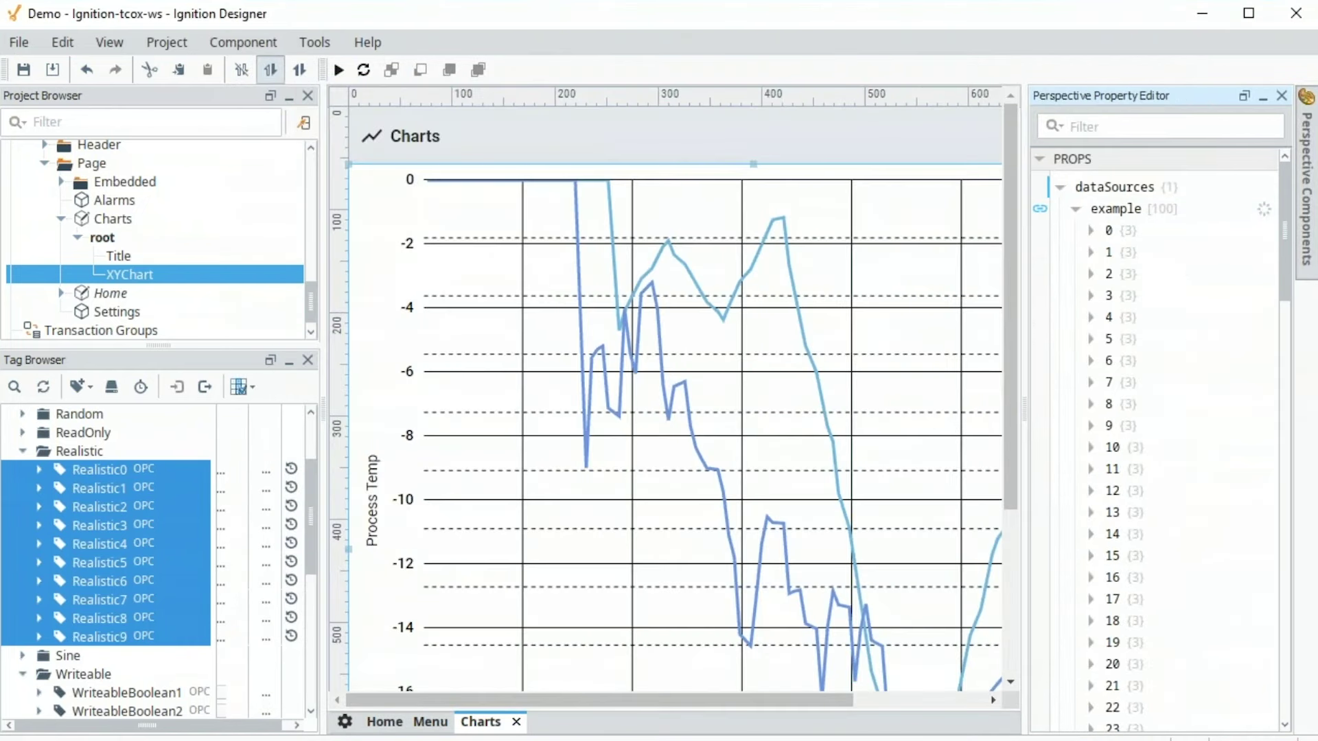
pyautogui.click(1092, 230)
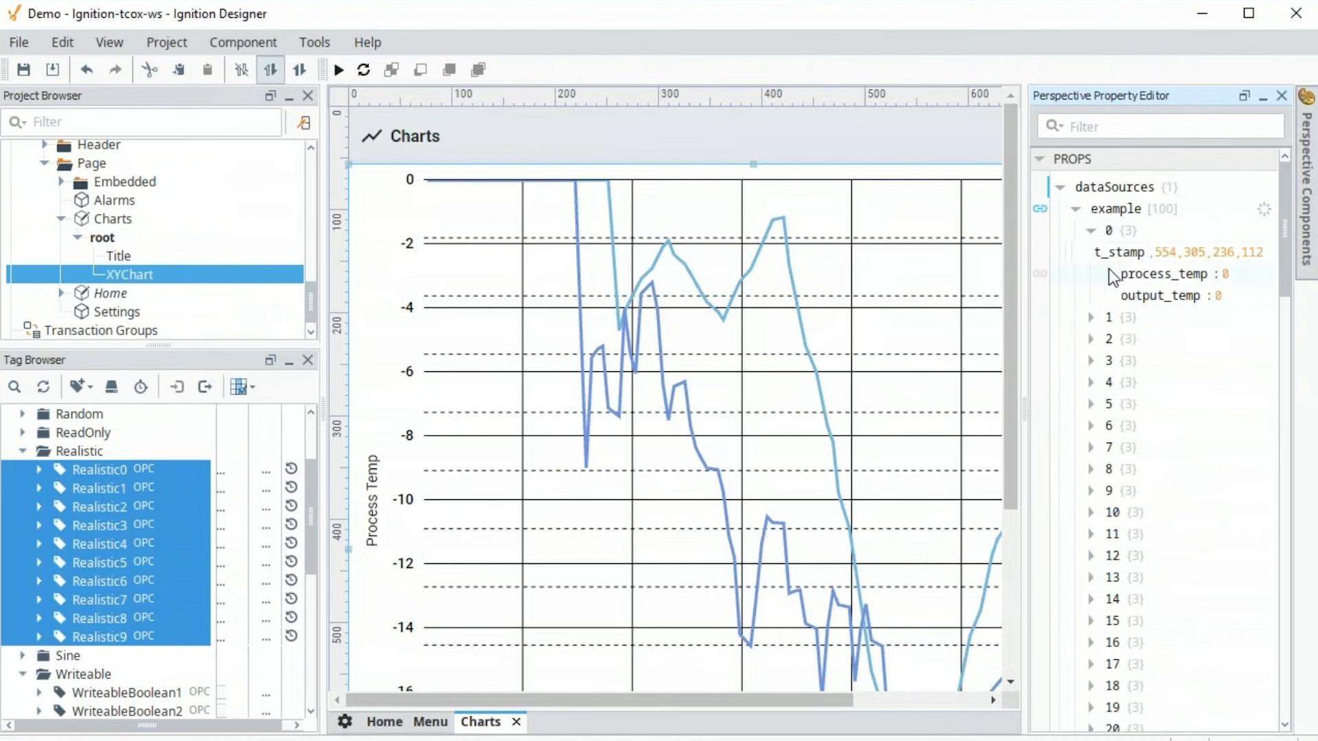
pyautogui.click(1091, 231)
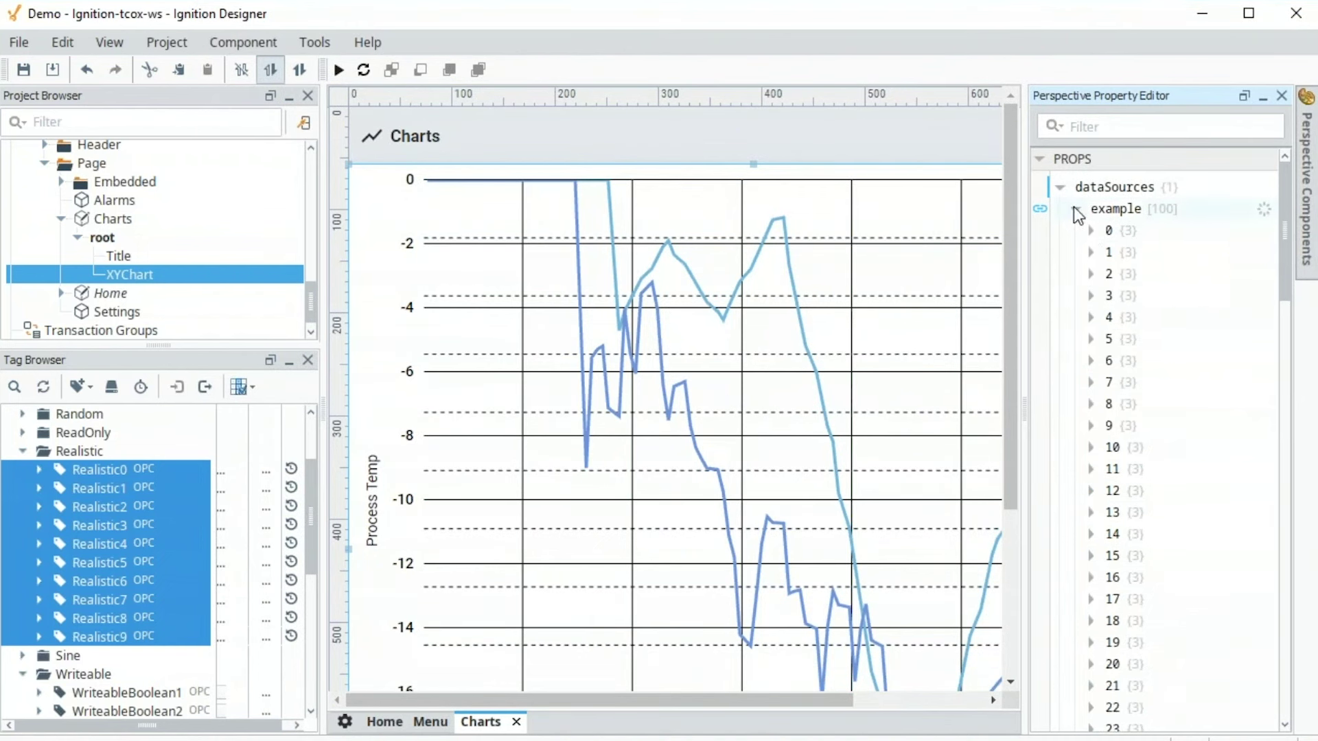
pyautogui.click(1076, 210)
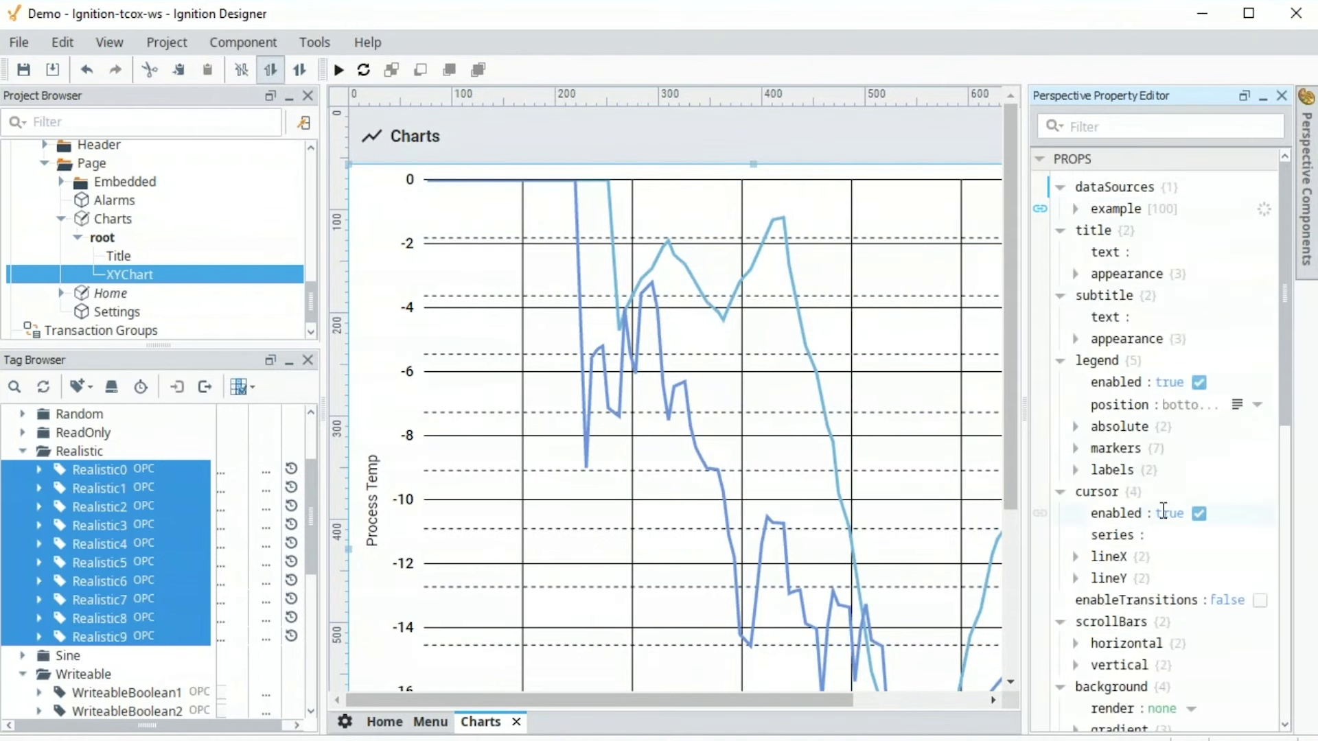
# Set cursor.series to process_temp and restore down the Designer window
pyautogui.write('process_temp')
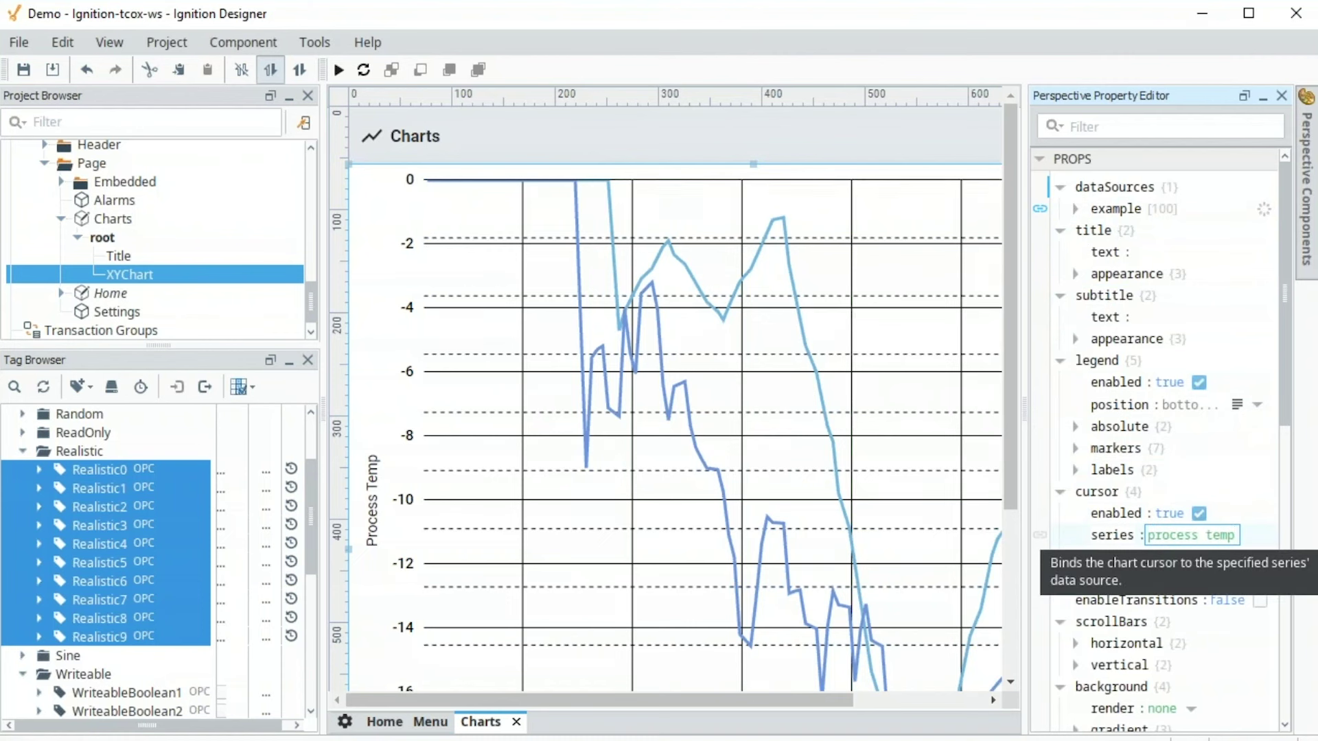
pyautogui.click(1168, 513)
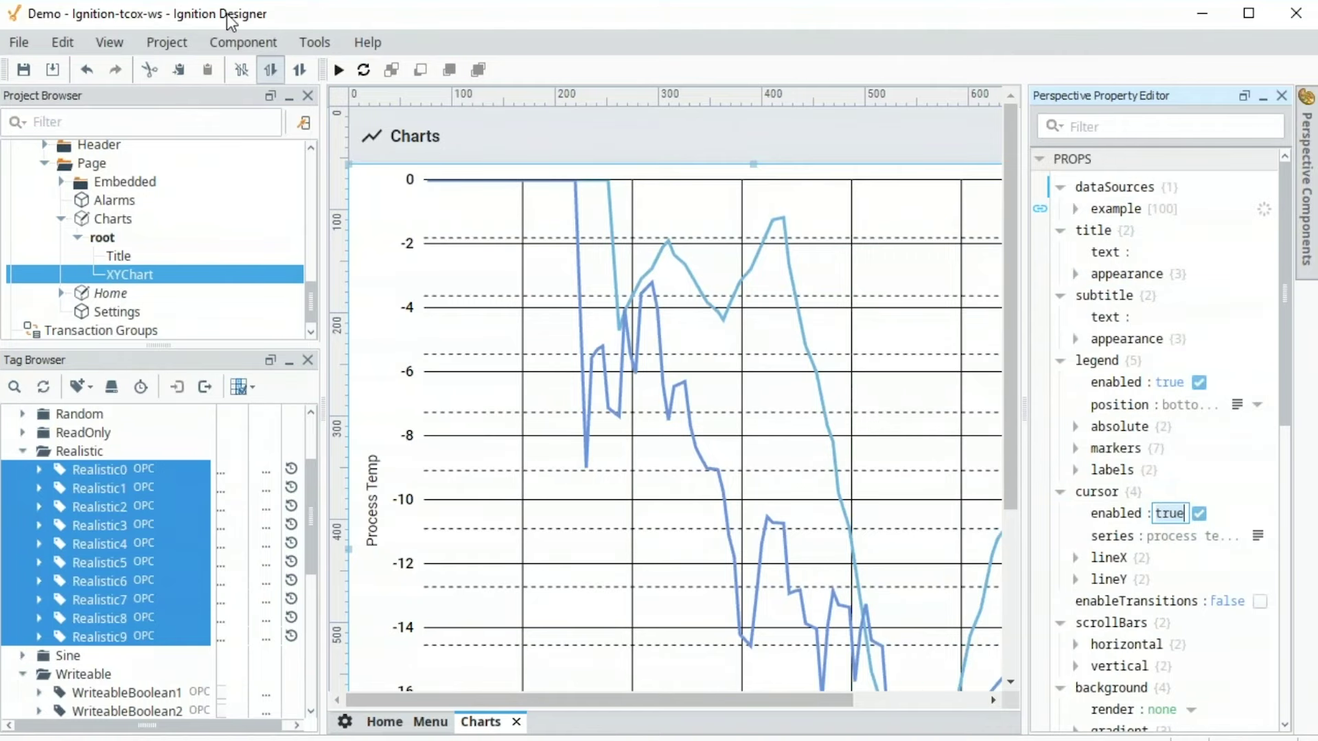
pyautogui.press('super+Down')
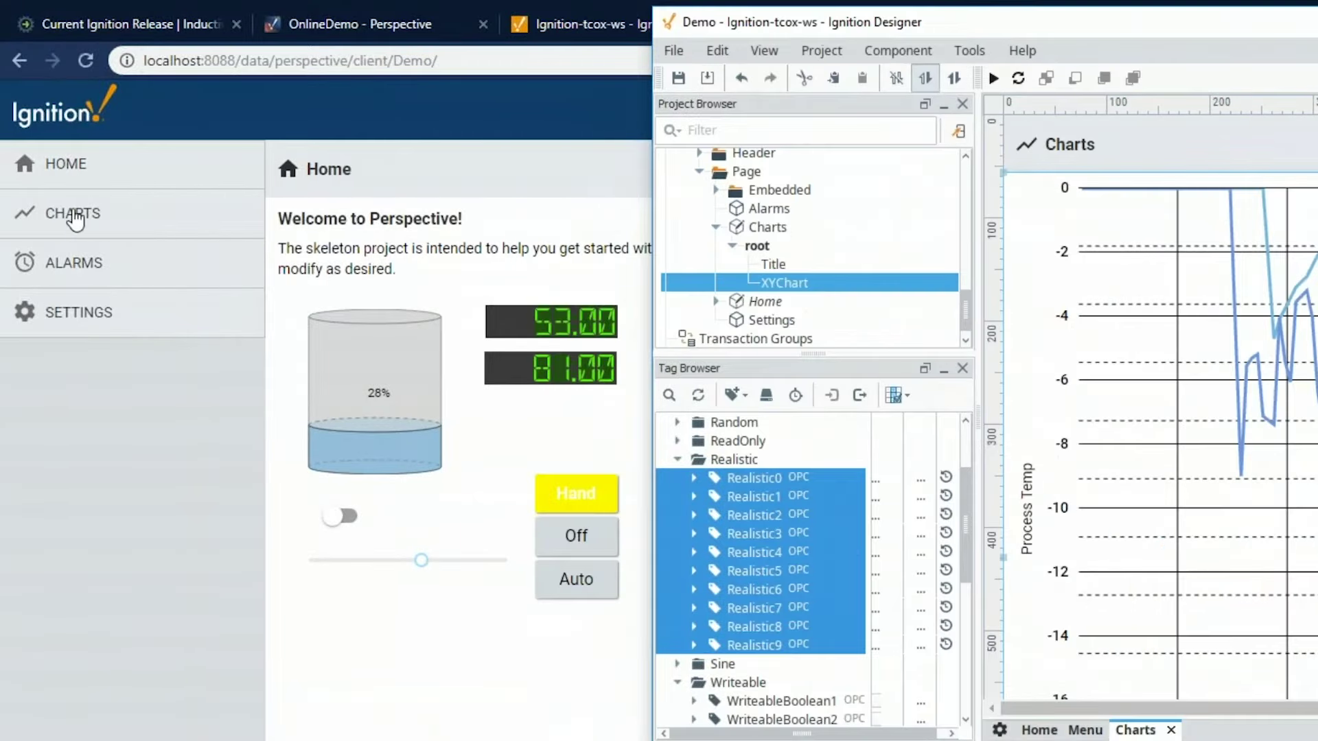
# Open the CHARTS page in the session and Save All in the Designer
pyautogui.click(74, 213)
pyautogui.hotkey('alt', 'Tab')
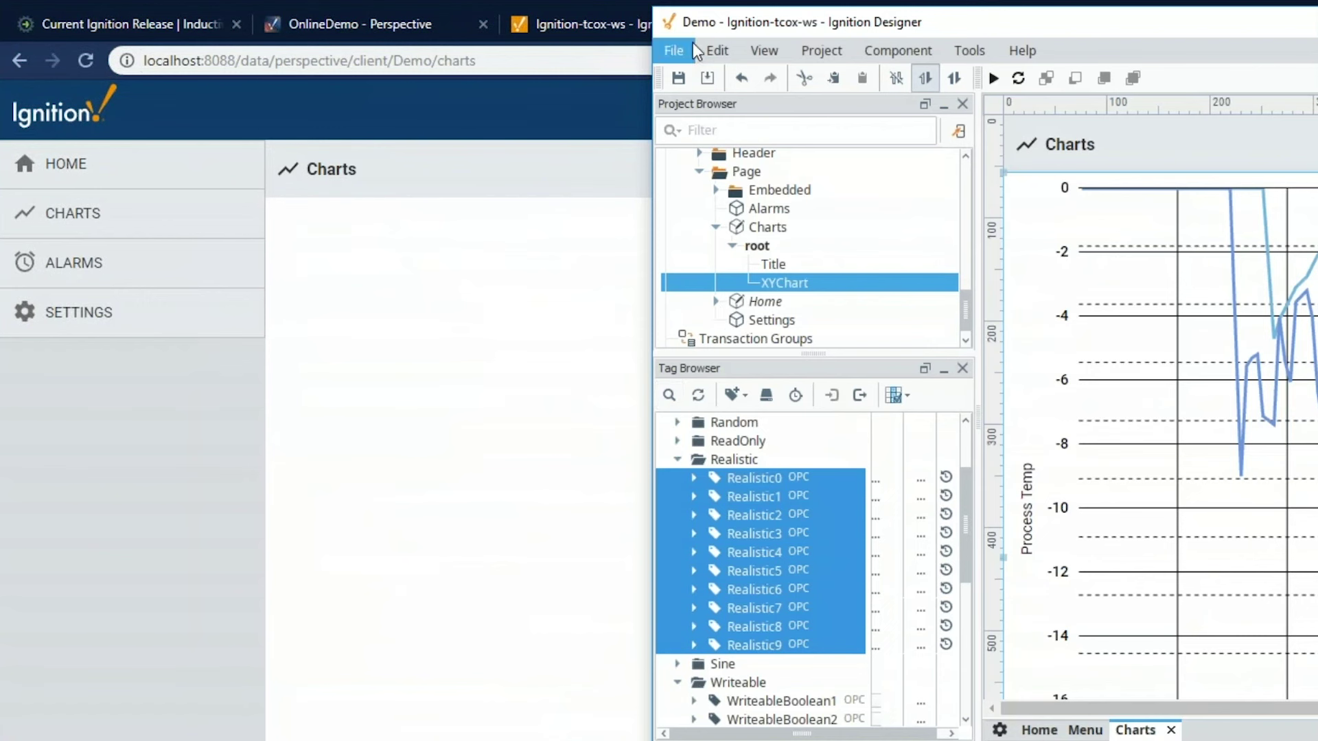
pyautogui.click(673, 51)
pyautogui.click(703, 137)
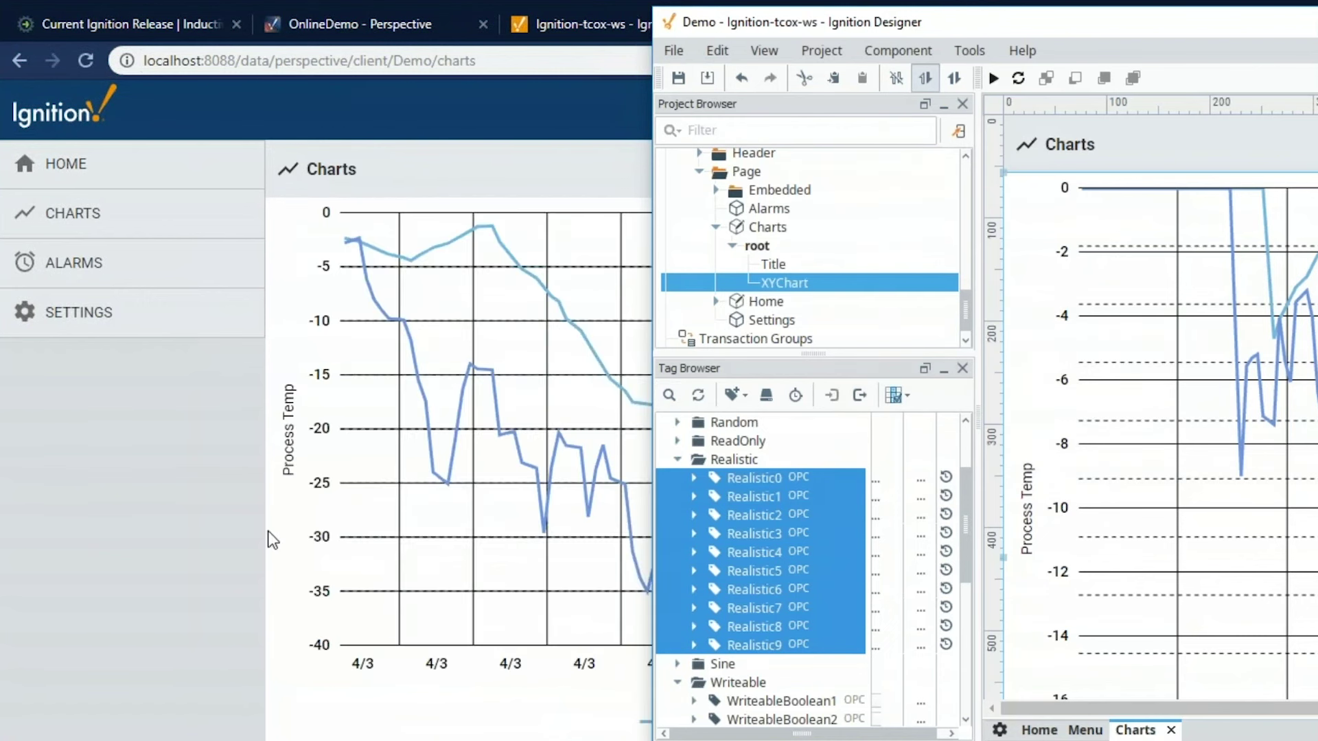
# Zoom the session chart into a narrower time range and back out, then maximize the Designer
pyautogui.click(210, 545)
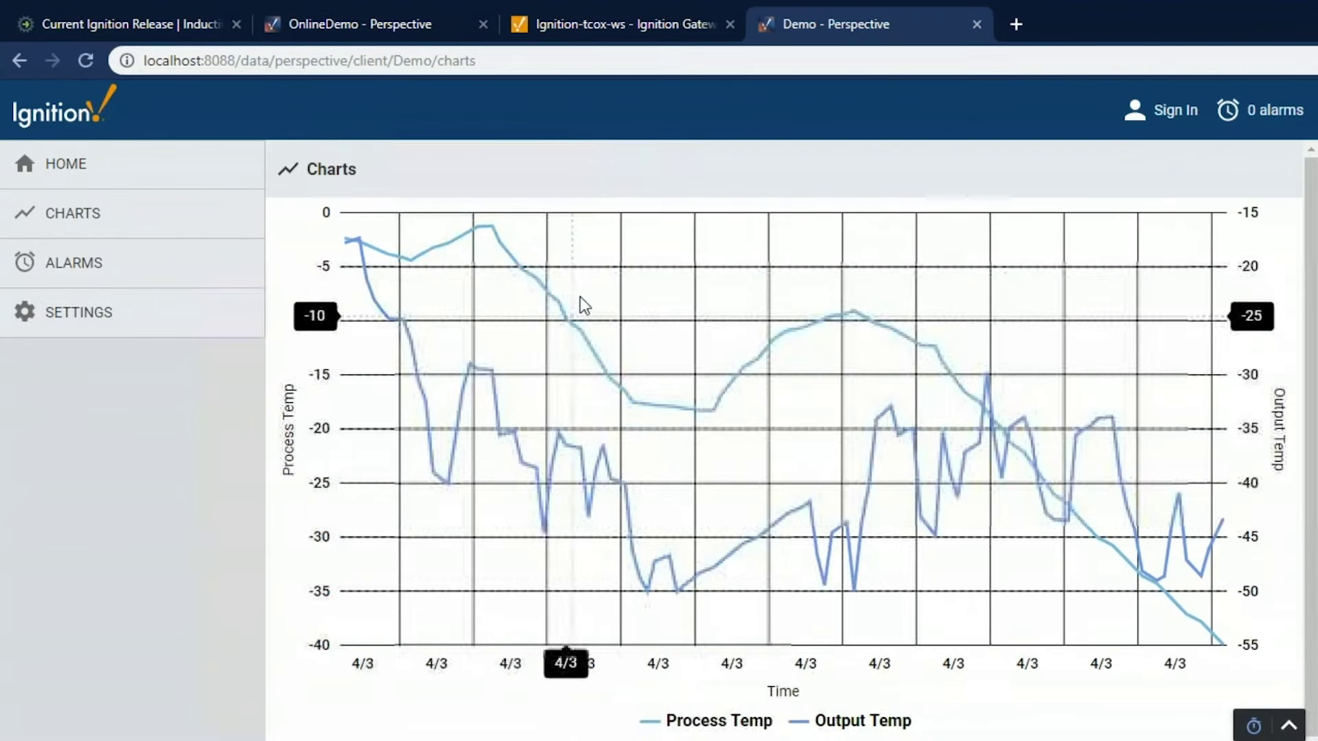
pyautogui.moveTo(670, 300); pyautogui.dragTo(969, 493)
pyautogui.click(1202, 234)
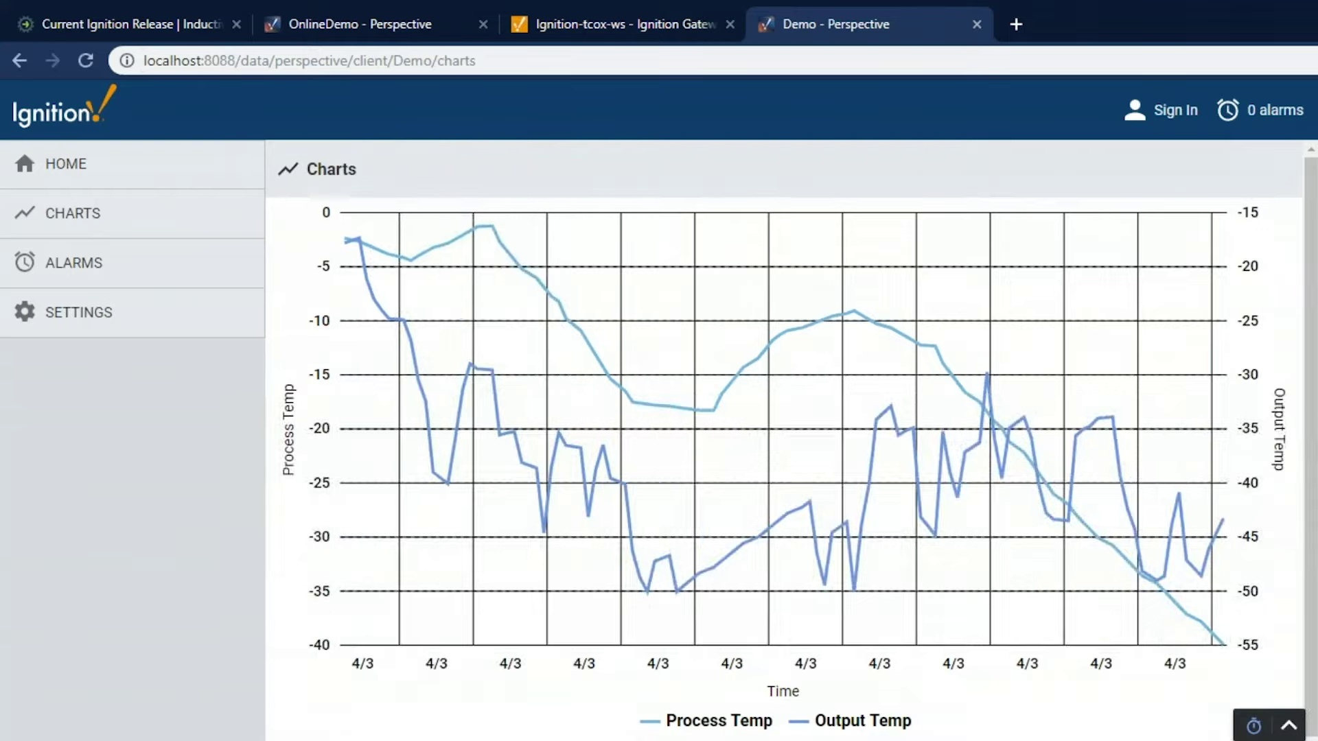
pyautogui.click(264, 732)
pyautogui.moveTo(1097, 26); pyautogui.dragTo(659, 30)
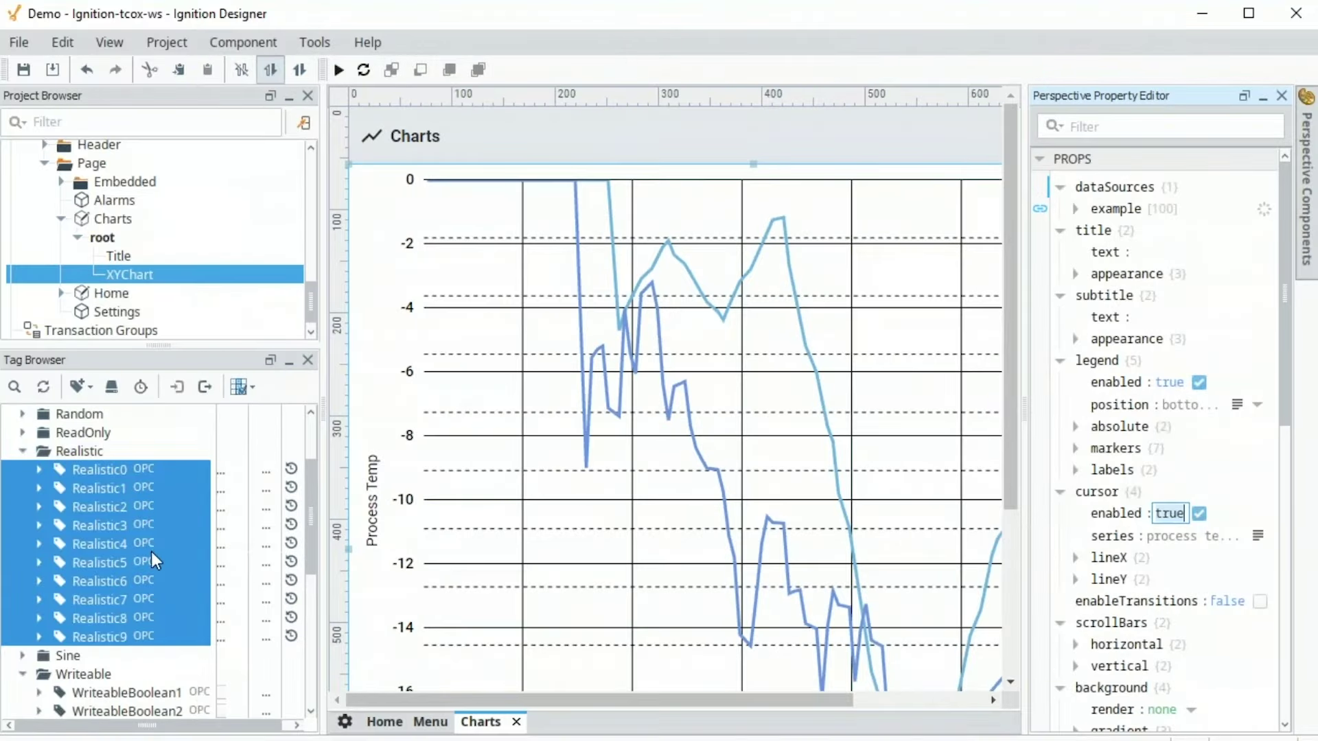
# Open the tag editor for WriteableBoolean1 and add a new alarm
pyautogui.scroll(-4, 152, 536)
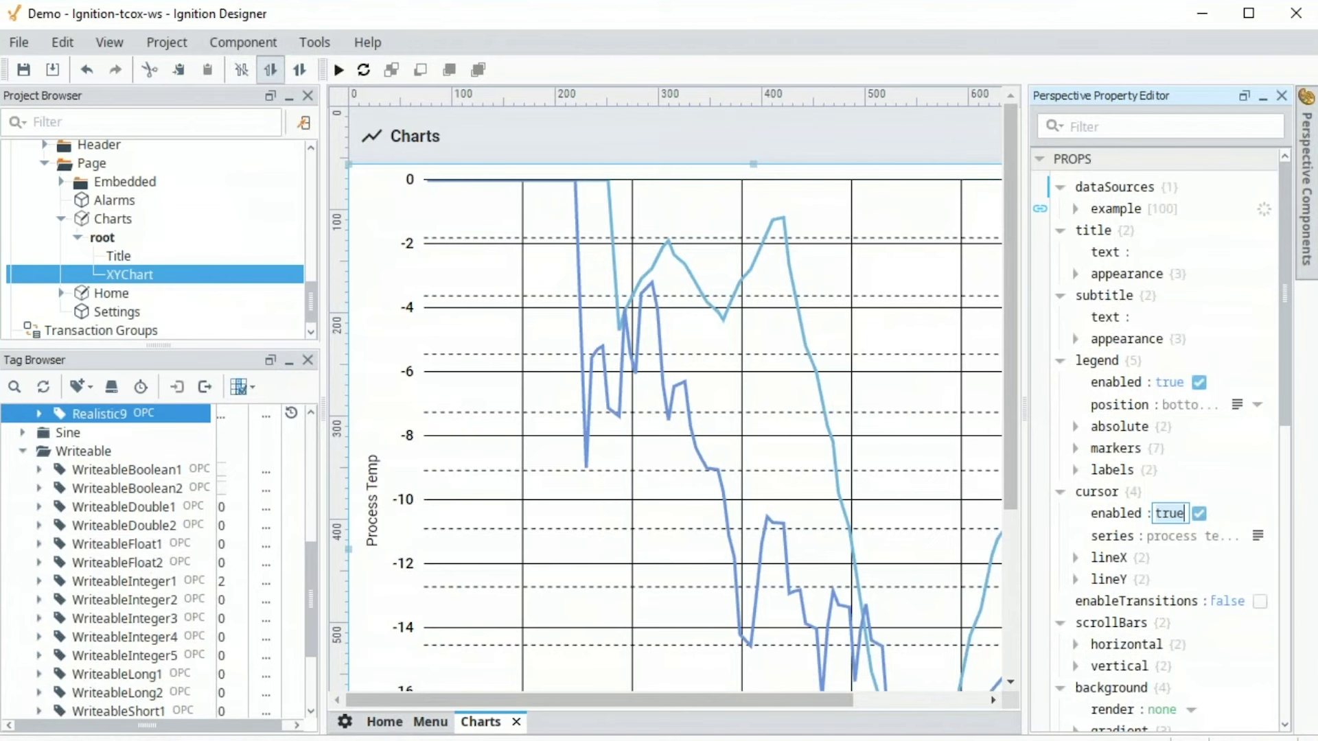
pyautogui.moveTo(323, 490); pyautogui.dragTo(402, 490)
pyautogui.click(162, 472)
pyautogui.rightClick(165, 472)
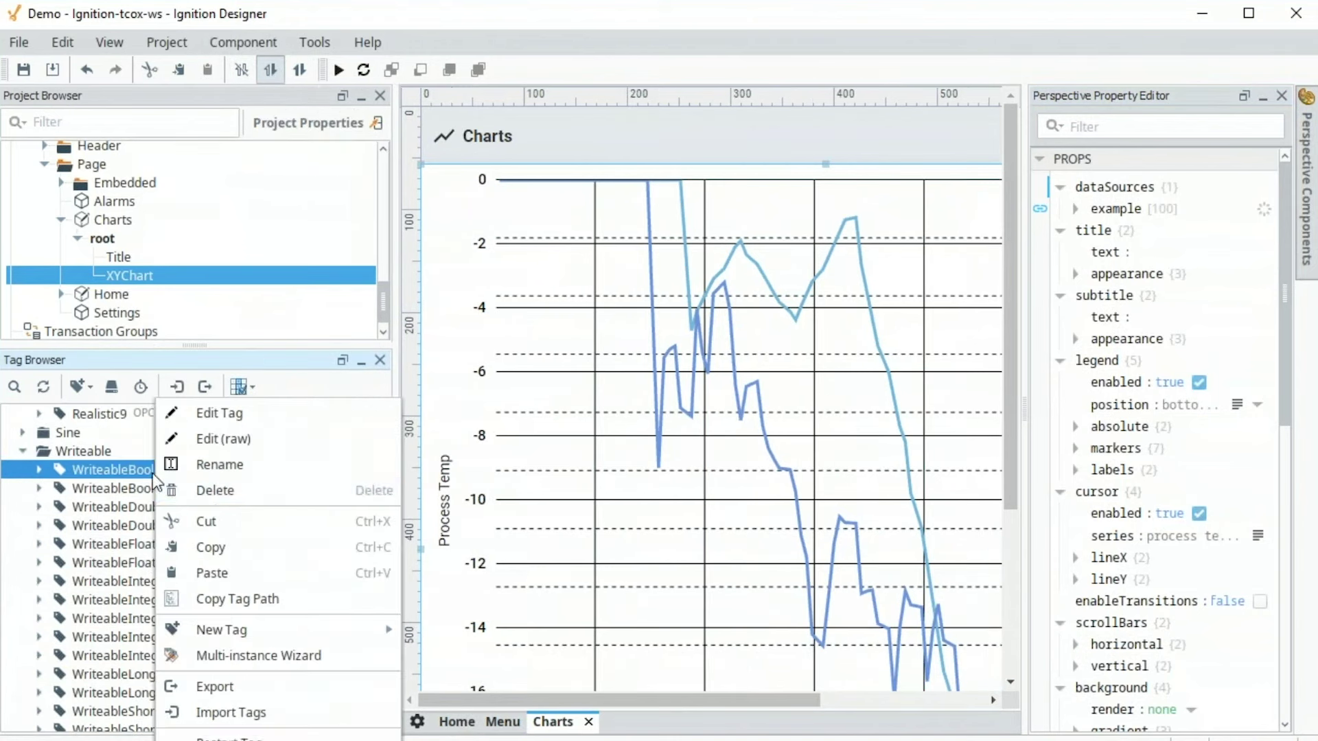
pyautogui.click(204, 414)
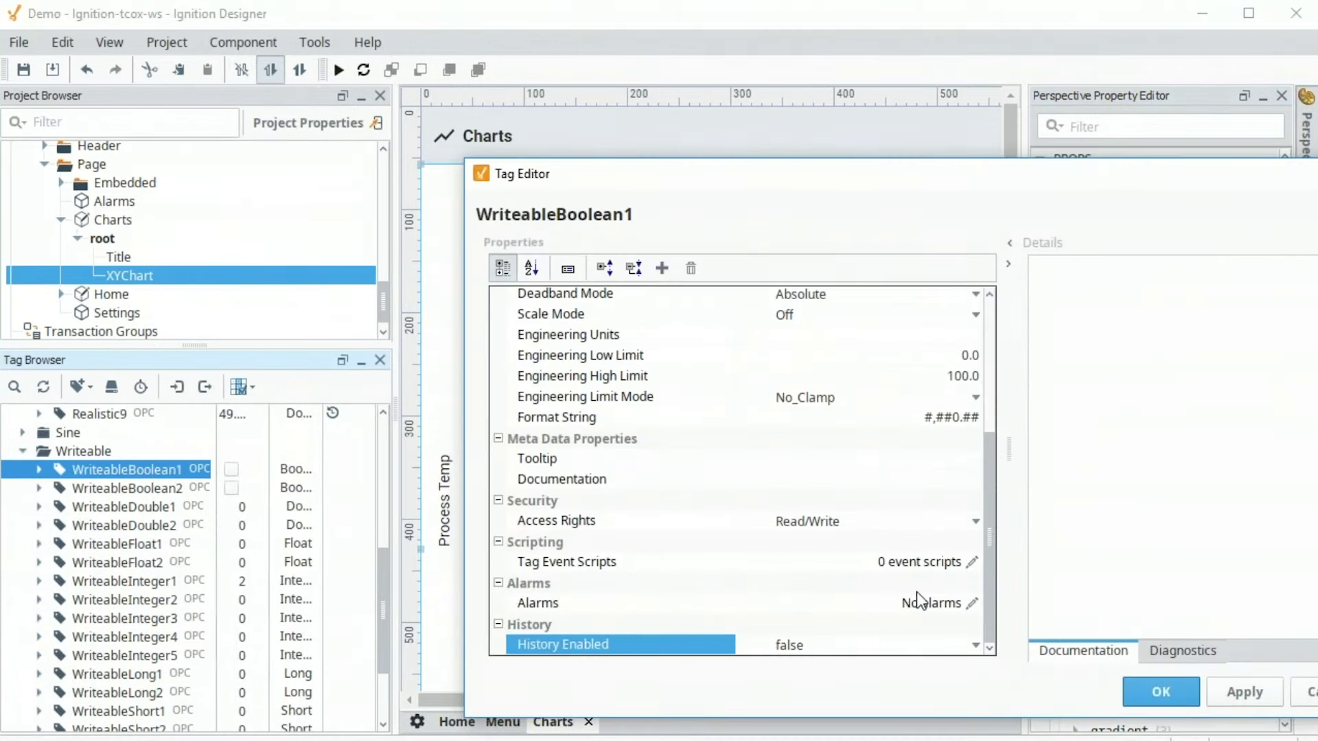
pyautogui.click(972, 602)
pyautogui.click(566, 261)
# Name the alarm Fault with display path 'Machine A Fault' and Critical priority
pyautogui.click(962, 336)
pyautogui.write('F')
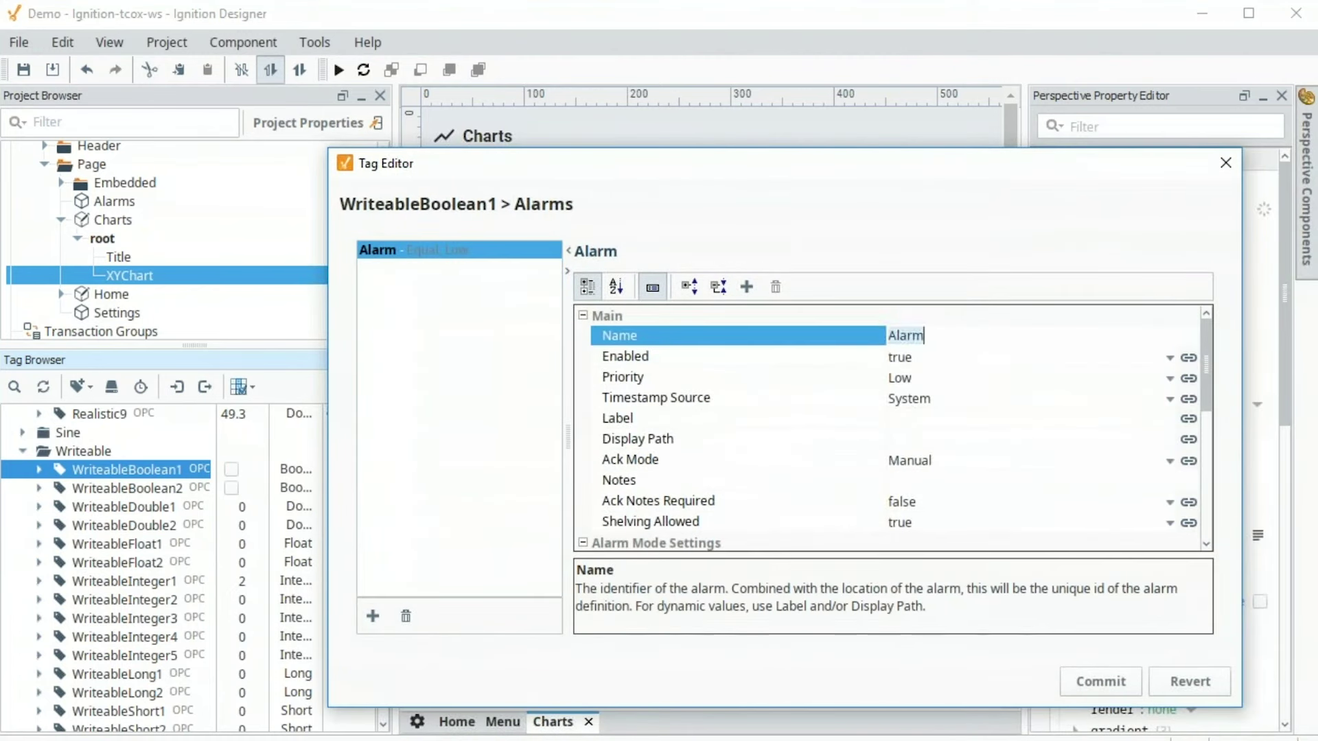
pyautogui.write('ault')
pyautogui.press('Return')
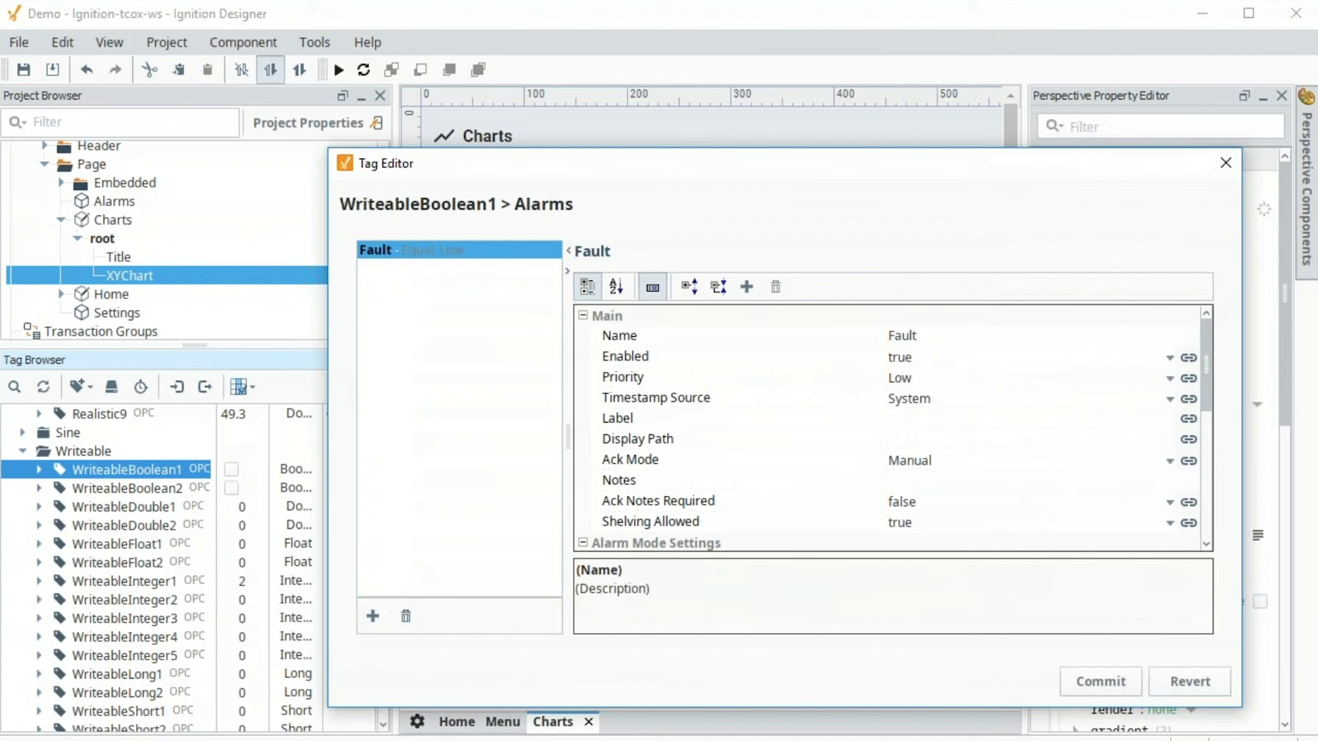
pyautogui.click(937, 438)
pyautogui.write('Machine A Fault')
pyautogui.click(917, 358)
pyautogui.click(840, 370)
pyautogui.click(918, 378)
pyautogui.click(933, 492)
# Add the notes 'Here are some notes', then commit the alarm and save the tag
pyautogui.click(931, 481)
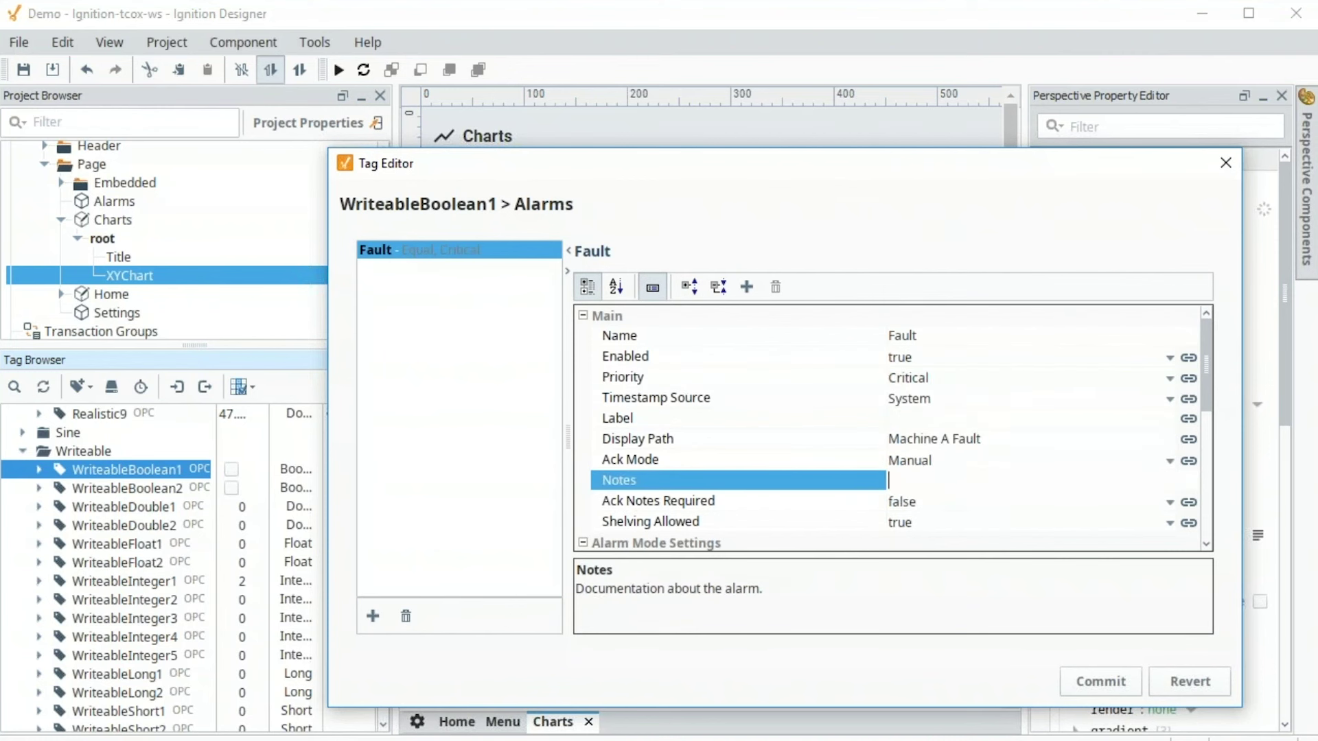
pyautogui.write('Here are some notes')
pyautogui.scroll(-4, 1155, 414)
pyautogui.click(1167, 335)
pyautogui.click(1126, 356)
pyautogui.scroll(1, 1091, 398)
pyautogui.click(1174, 377)
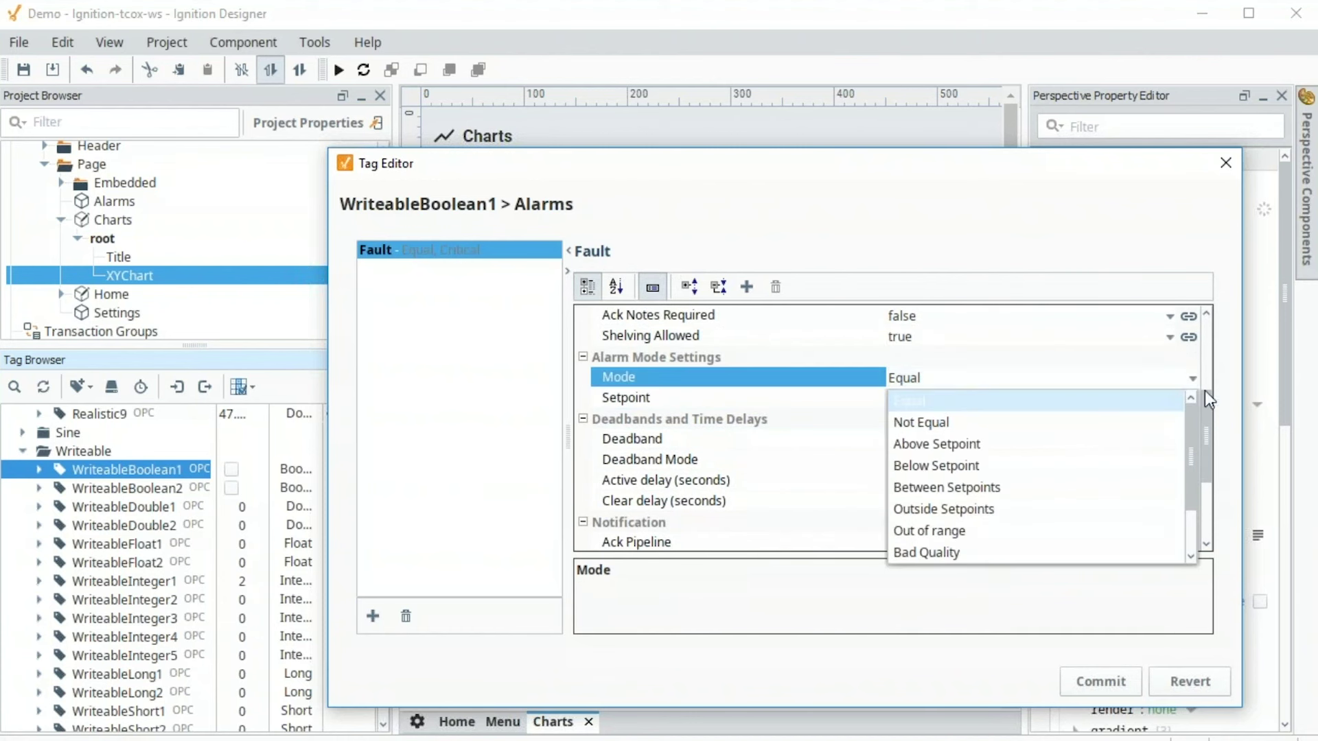
pyautogui.moveTo(1209, 398); pyautogui.dragTo(1212, 476)
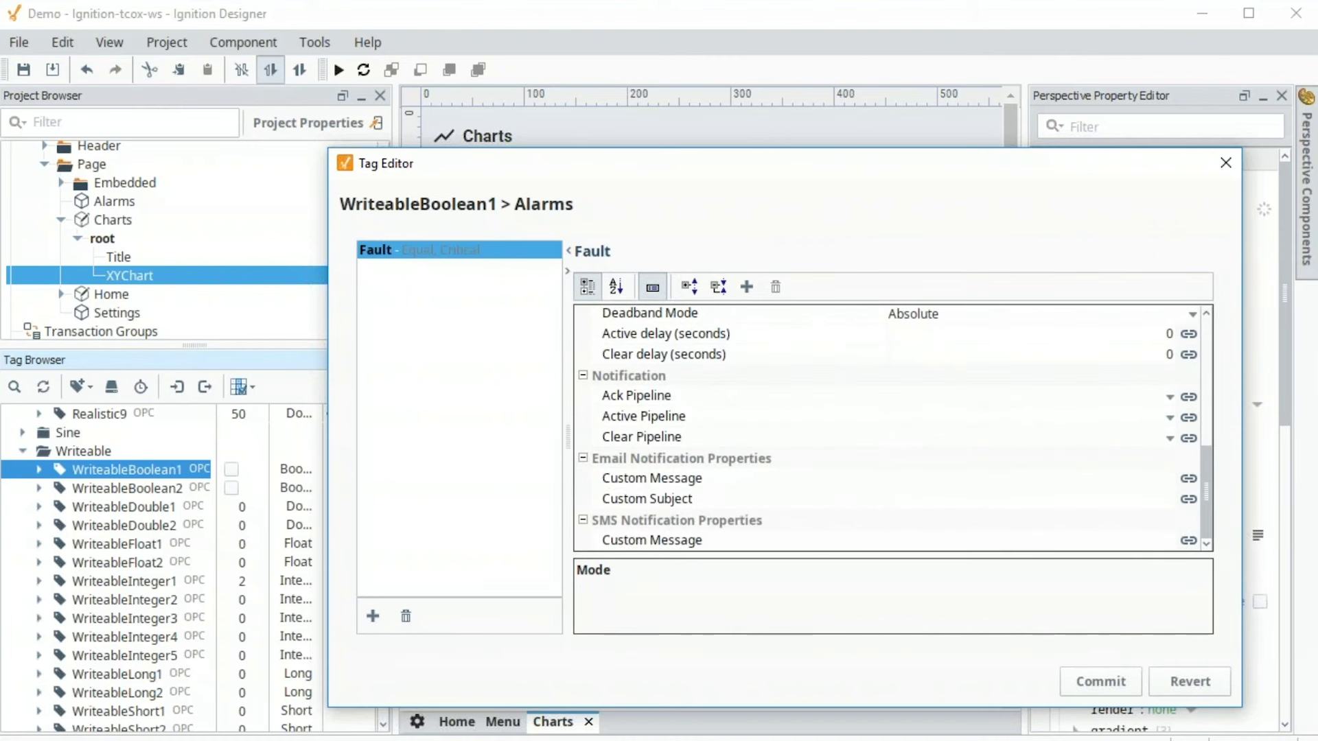
pyautogui.scroll(8, 1090, 437)
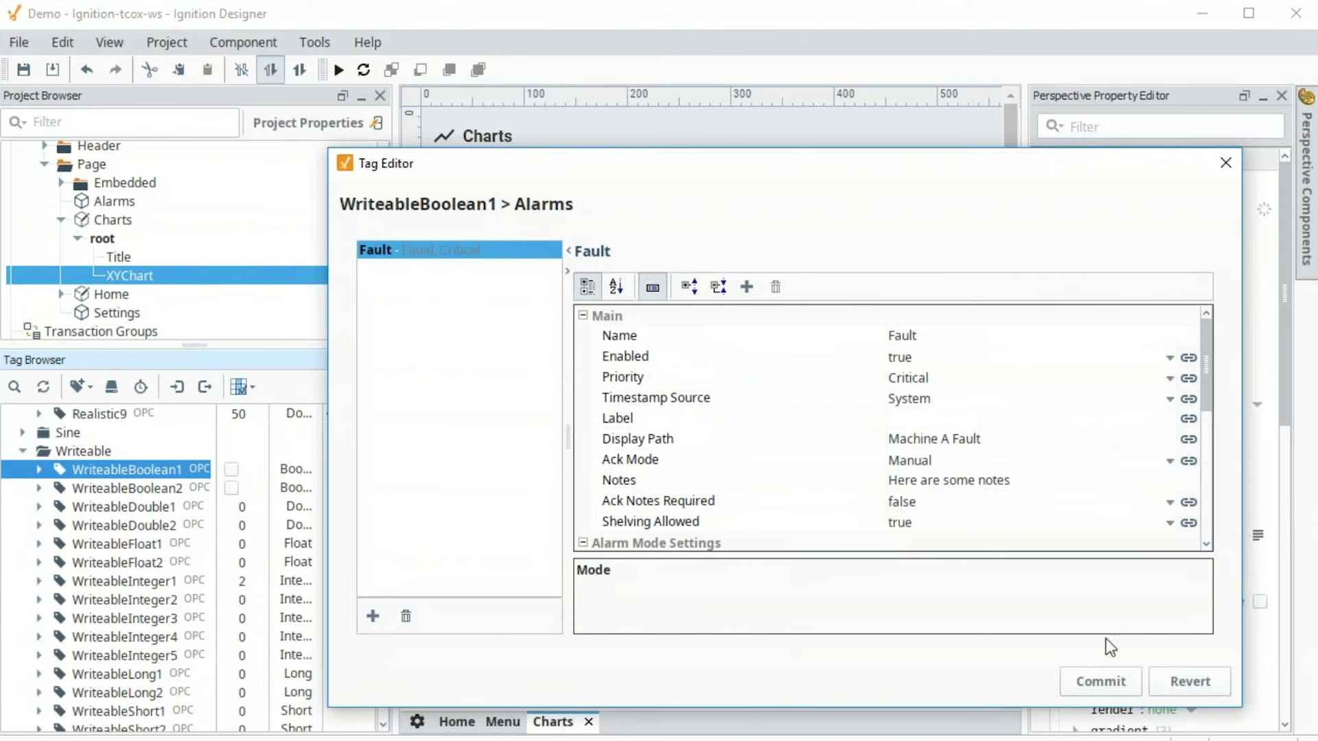
pyautogui.click(1106, 681)
pyautogui.click(1029, 681)
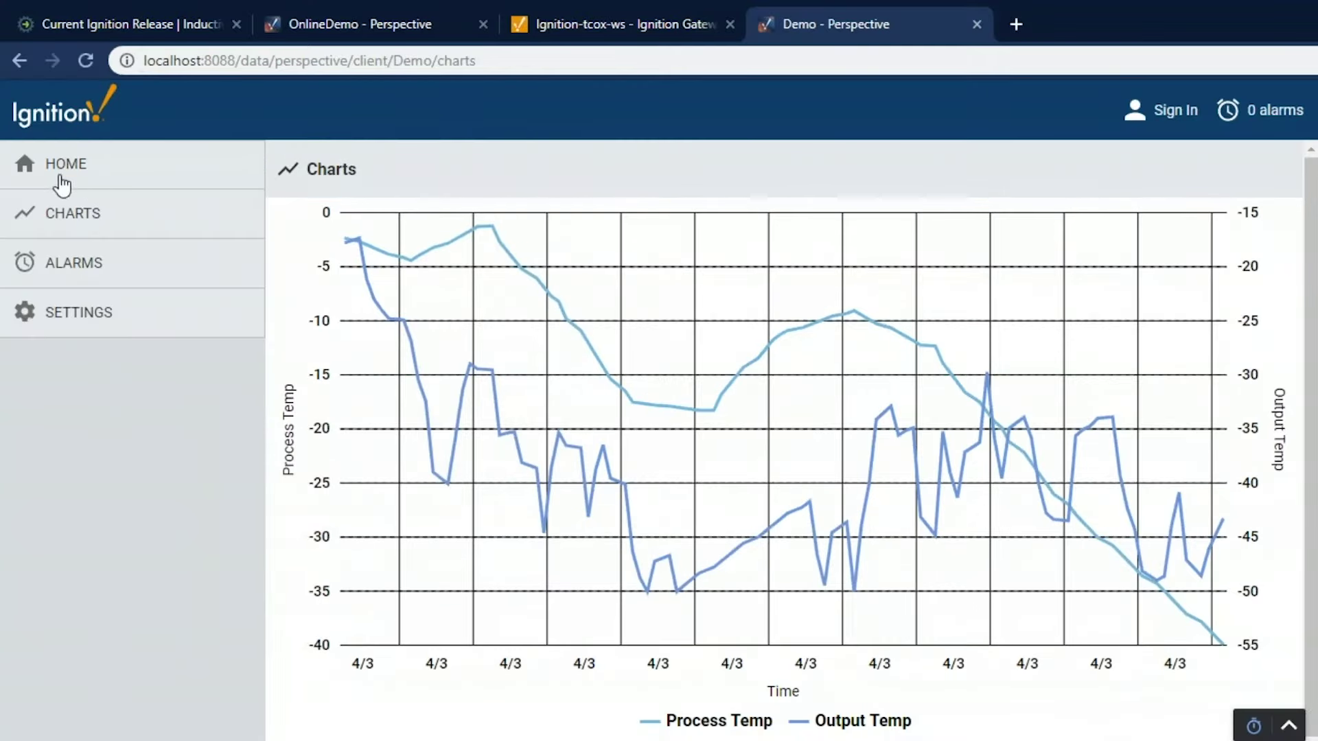
# Turn on the Home page toggle to raise Machine A Fault, then acknowledge it in Active Alarms
pyautogui.moveTo(56, 165); pyautogui.dragTo(86, 165)
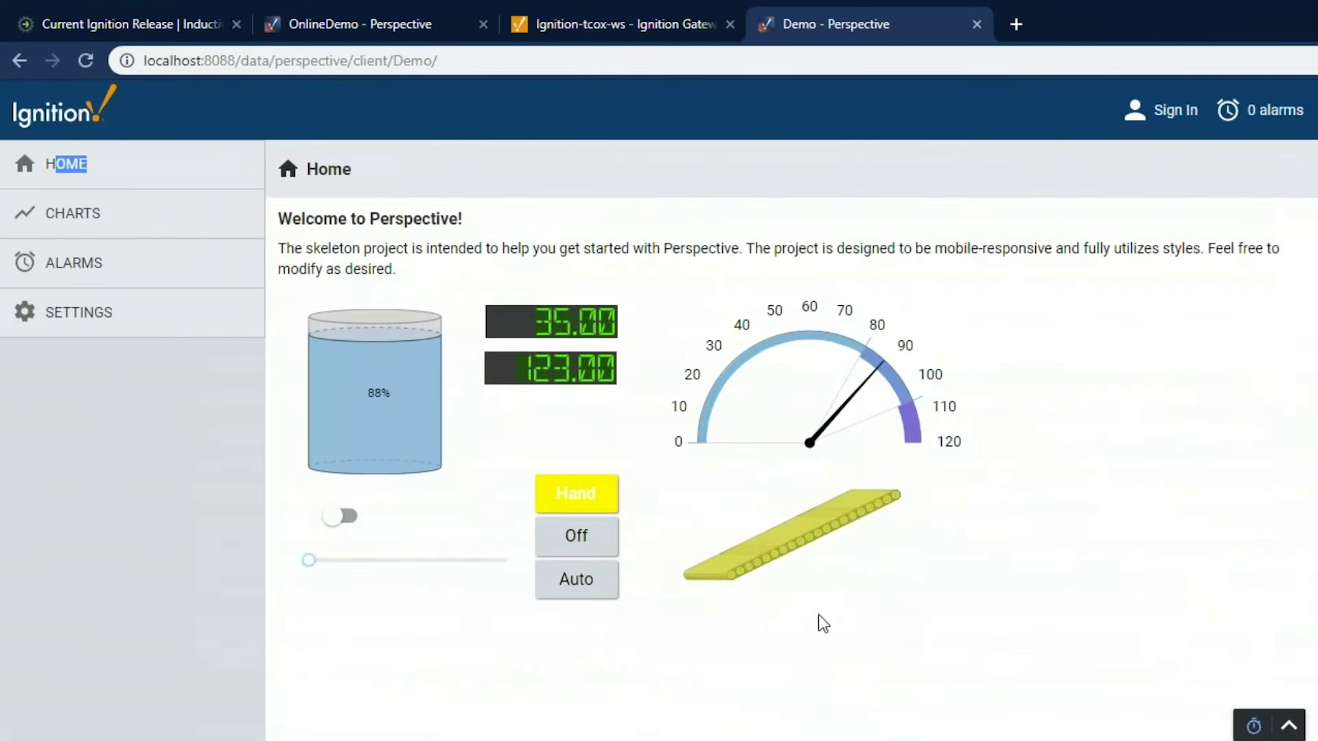
pyautogui.click(333, 522)
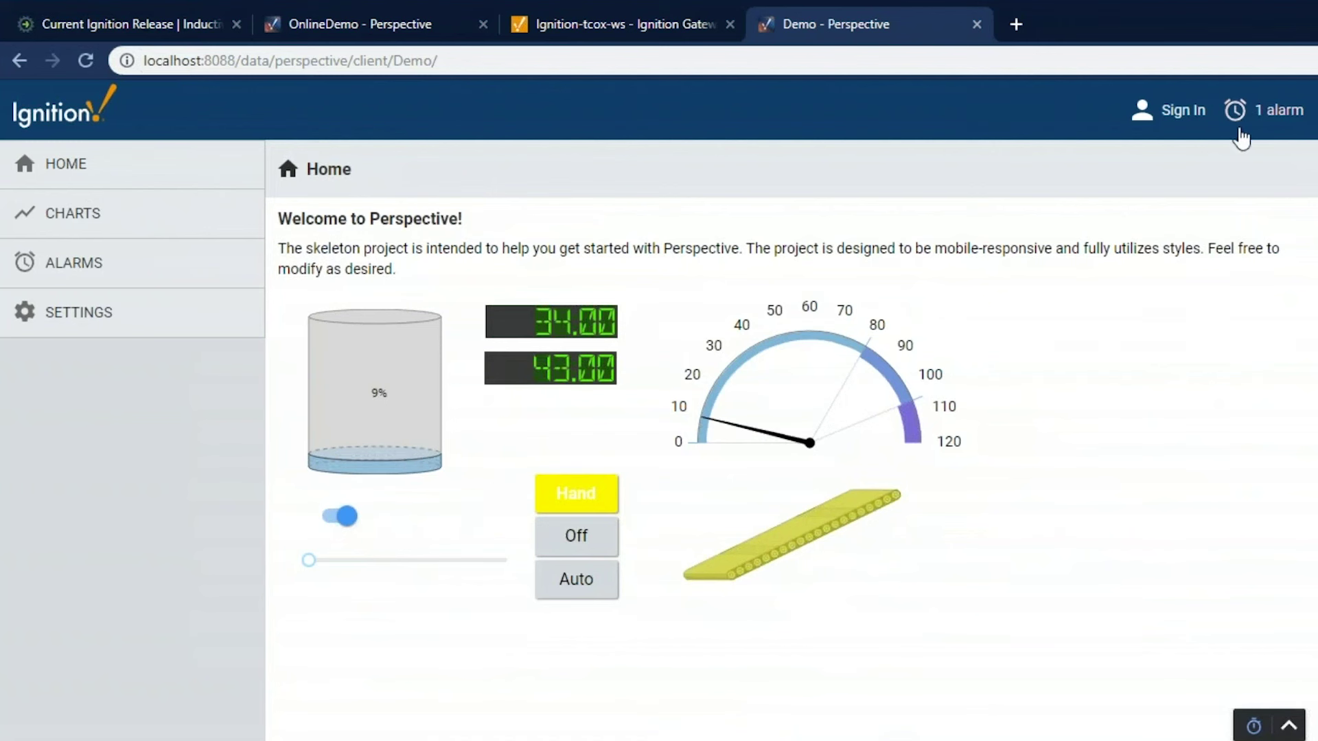
pyautogui.click(1271, 116)
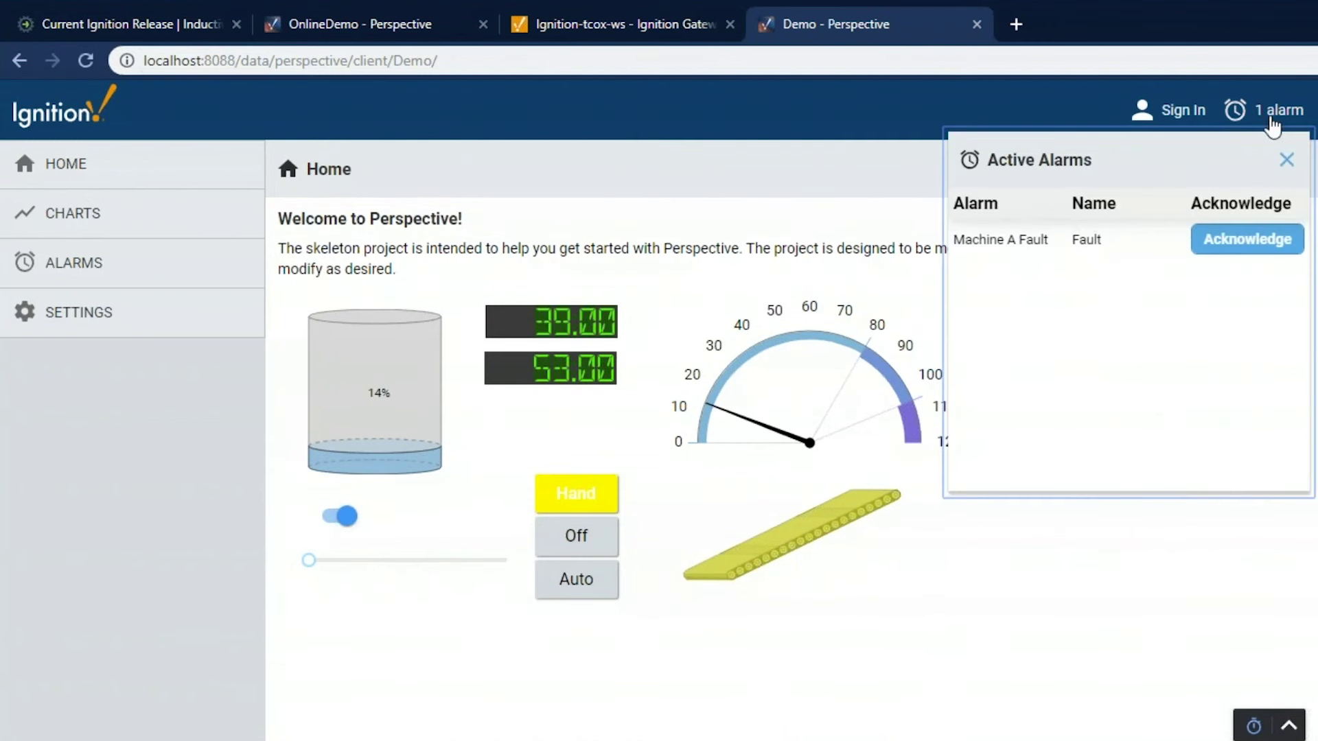
pyautogui.click(1240, 248)
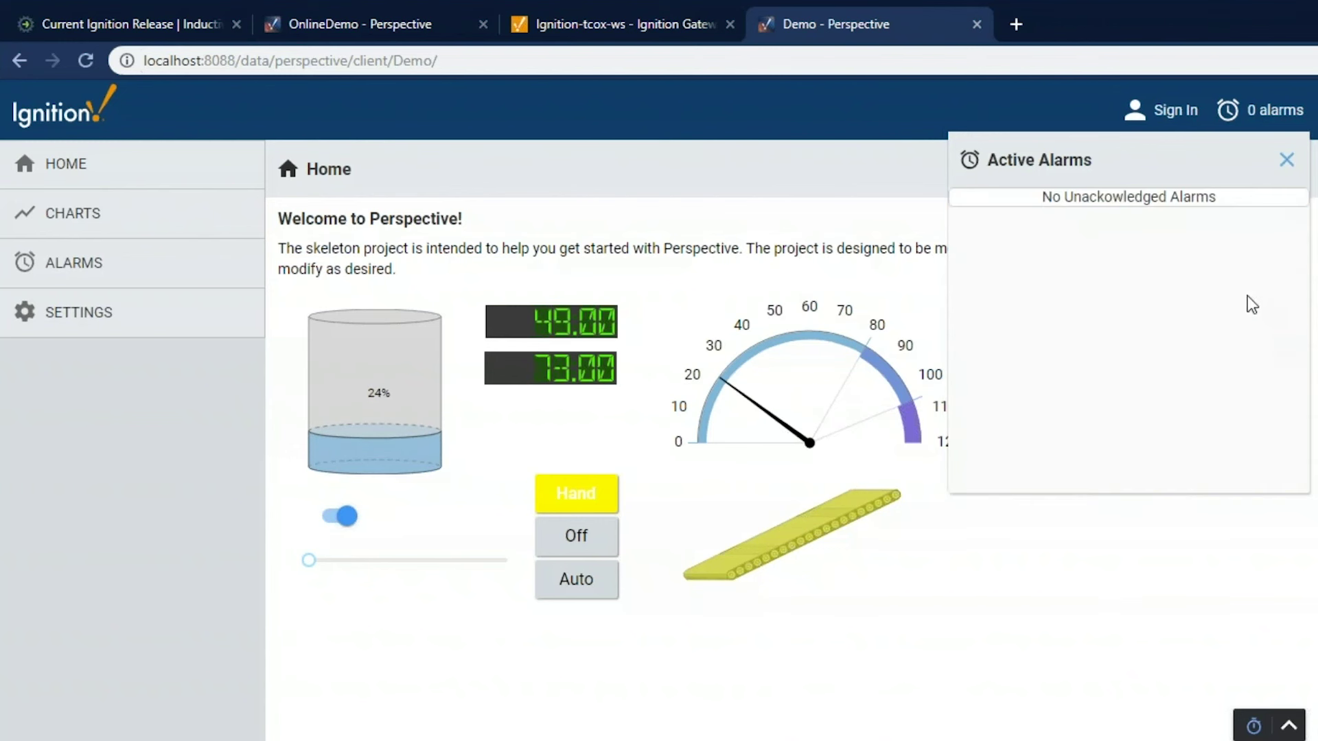
pyautogui.click(1286, 160)
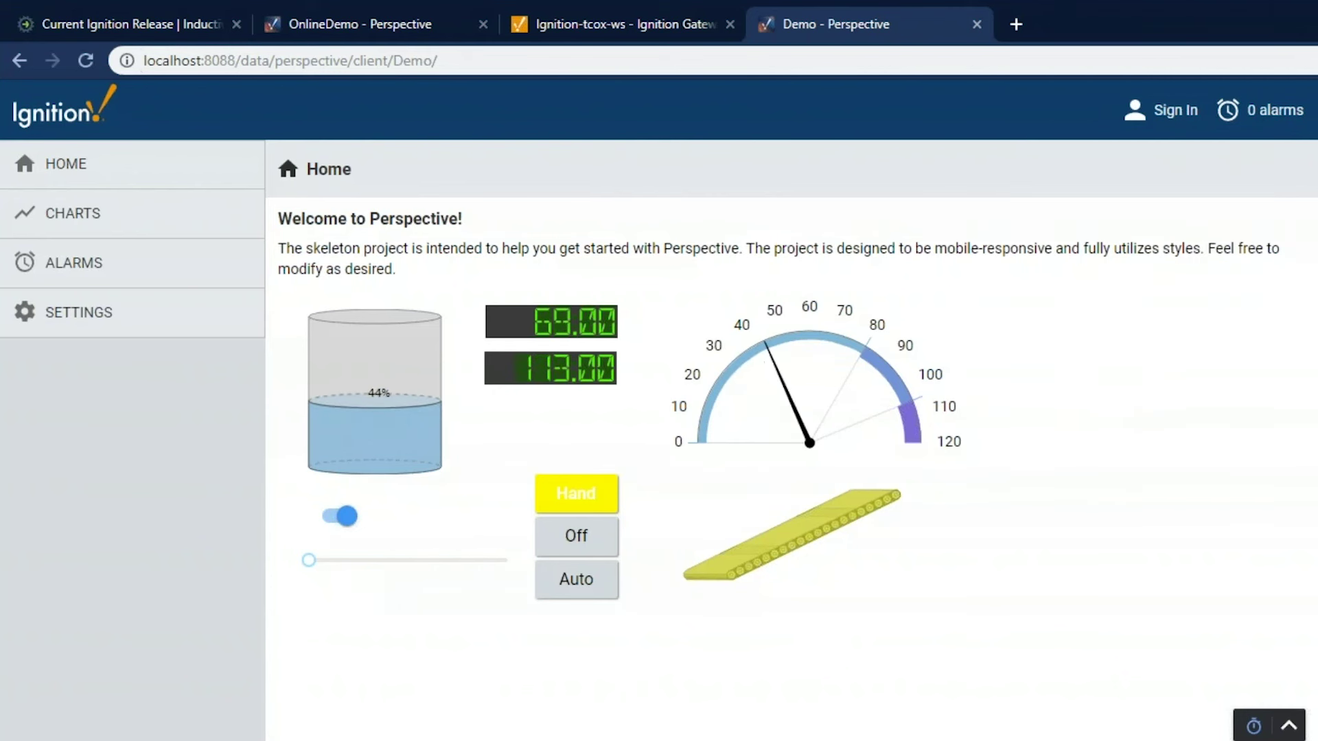
# Switch back to the Designer showing the Charts view's XY Chart with live temperature trends
pyautogui.hotkey('alt', 'Tab')
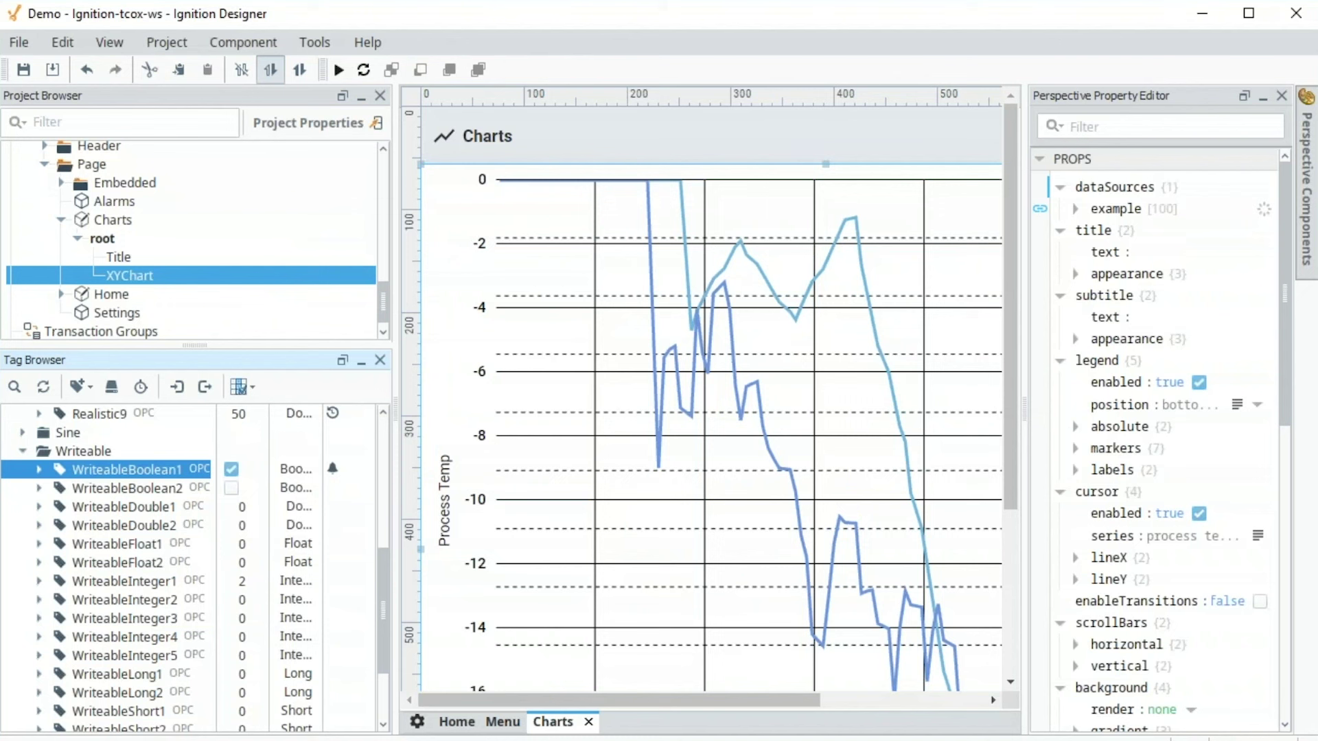
pyautogui.moveTo(132, 740)
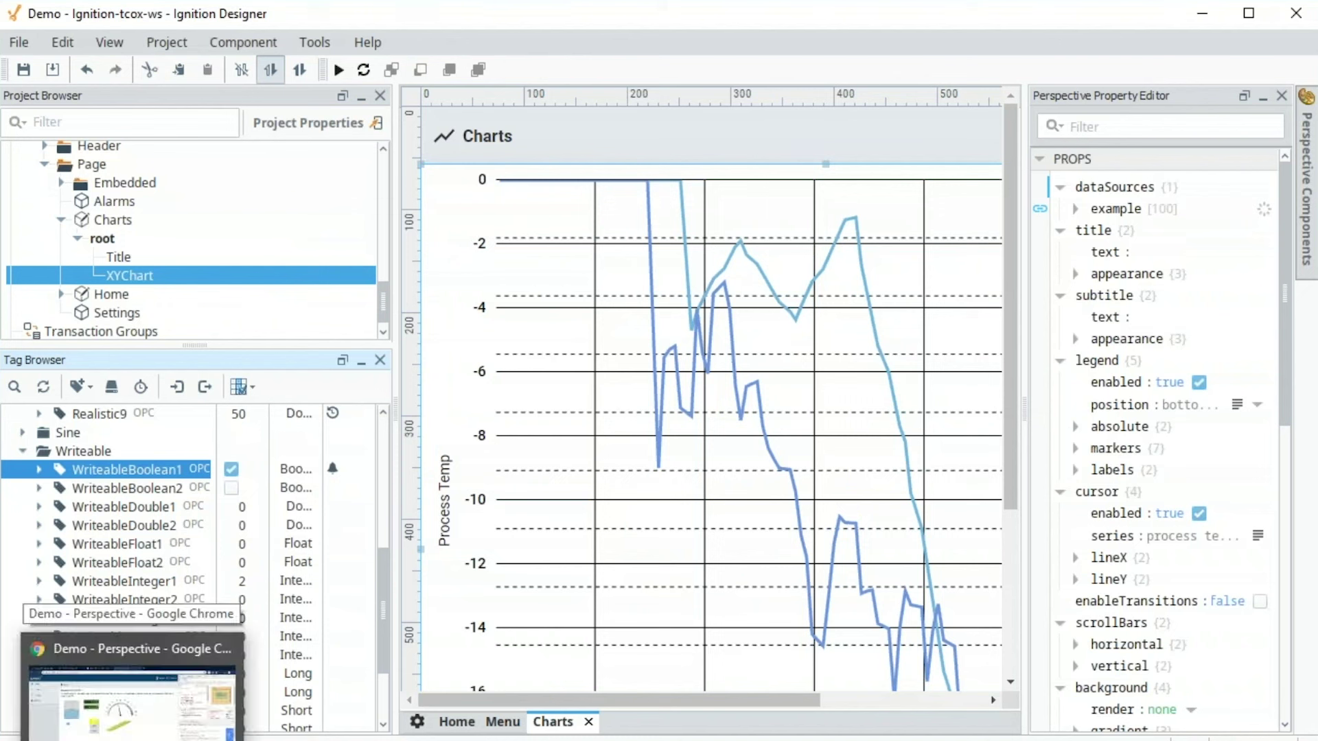